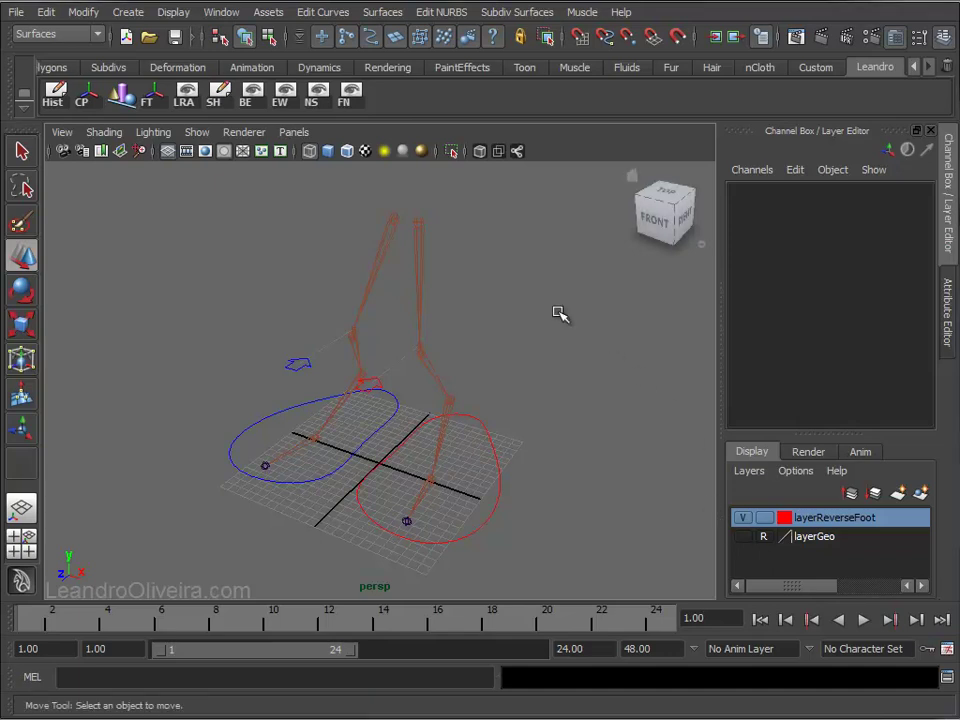
# Switch the main viewport to the side view using the hotbox.
pyautogui.press('space')
pyautogui.press('space')
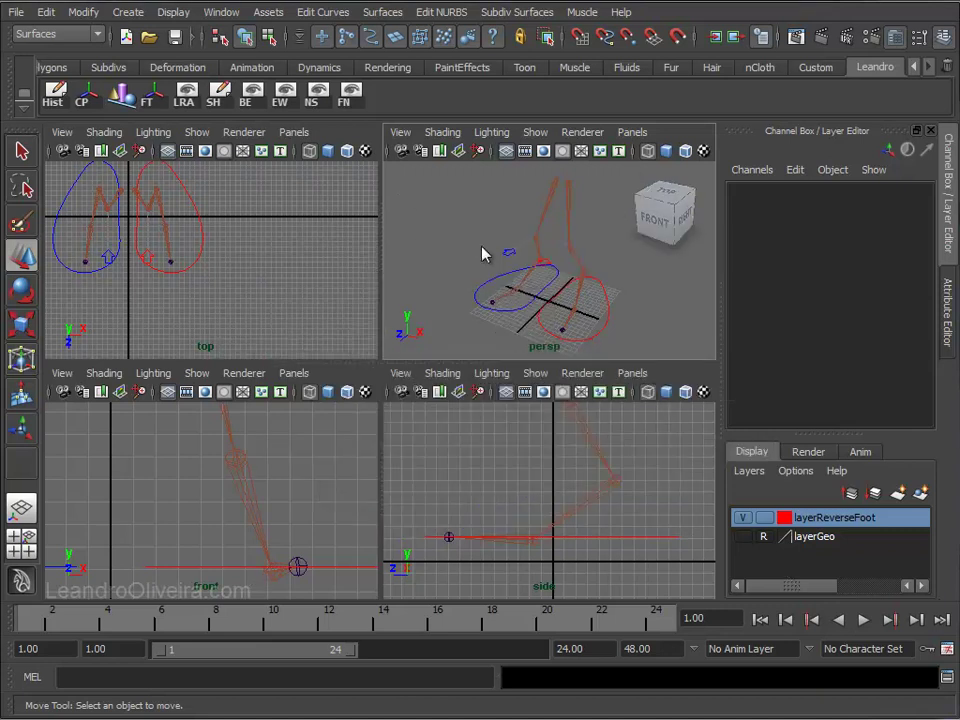
pyautogui.press('space')
pyautogui.press('space')
pyautogui.moveTo(480, 280)
pyautogui.mouseDown()
pyautogui.moveTo(481, 316)
pyautogui.moveTo(553, 296)
pyautogui.mouseUp()
pyautogui.moveTo(572, 409)
pyautogui.keyDown('alt'); pyautogui.mouseDown(button='right')
pyautogui.moveTo(489, 301)
pyautogui.moveTo(476, 381)
pyautogui.mouseUp(button='right'); pyautogui.keyUp('alt')
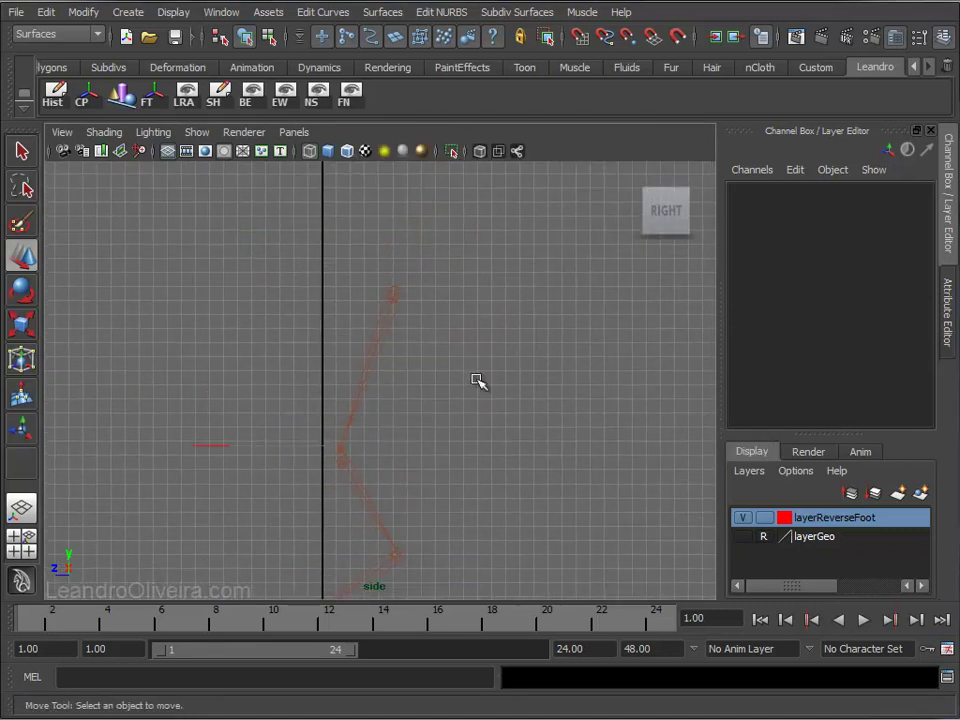
pyautogui.keyDown('alt'); pyautogui.moveTo(476, 381); pyautogui.dragTo(444, 345, button='middle'); pyautogui.keyUp('alt')
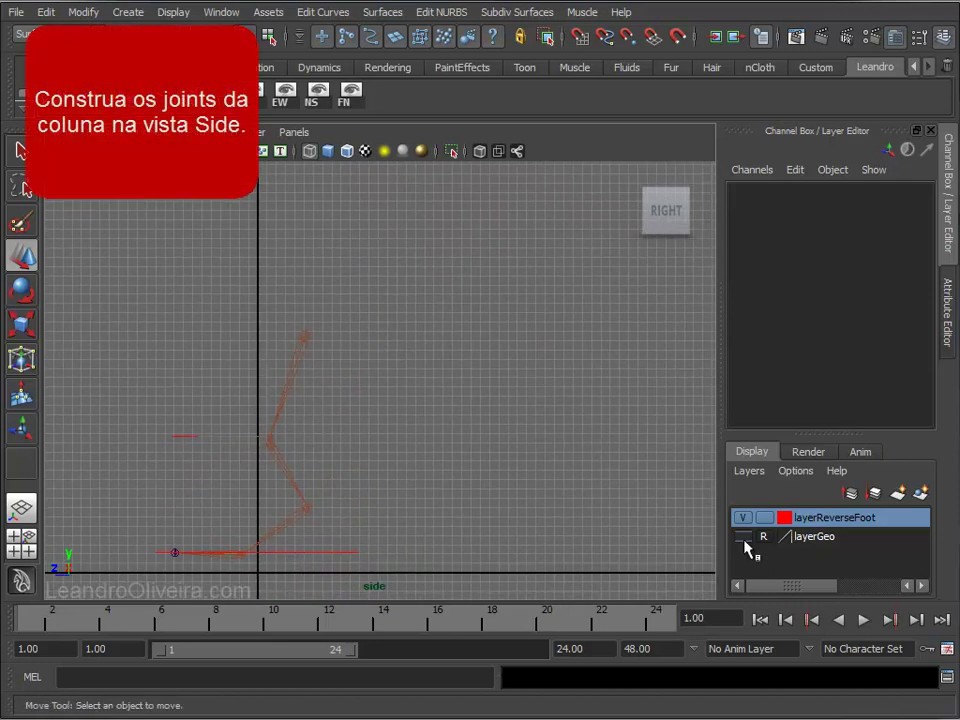
# Make layerGeo visible and frame the character's body around the leg rig.
pyautogui.click(742, 537)
pyautogui.keyDown('alt'); pyautogui.moveTo(424, 288); pyautogui.dragTo(548, 372, button='right'); pyautogui.keyUp('alt')
pyautogui.keyDown('alt'); pyautogui.moveTo(548, 372); pyautogui.dragTo(499, 411, button='middle'); pyautogui.keyUp('alt')
pyautogui.moveTo(499, 411)
pyautogui.keyDown('alt'); pyautogui.mouseDown(button='right')
pyautogui.moveTo(553, 400)
pyautogui.moveTo(568, 437)
pyautogui.moveTo(531, 437)
pyautogui.mouseUp(button='right'); pyautogui.keyUp('alt')
pyautogui.keyDown('alt'); pyautogui.moveTo(531, 437); pyautogui.dragTo(544, 437, button='middle'); pyautogui.keyUp('alt')
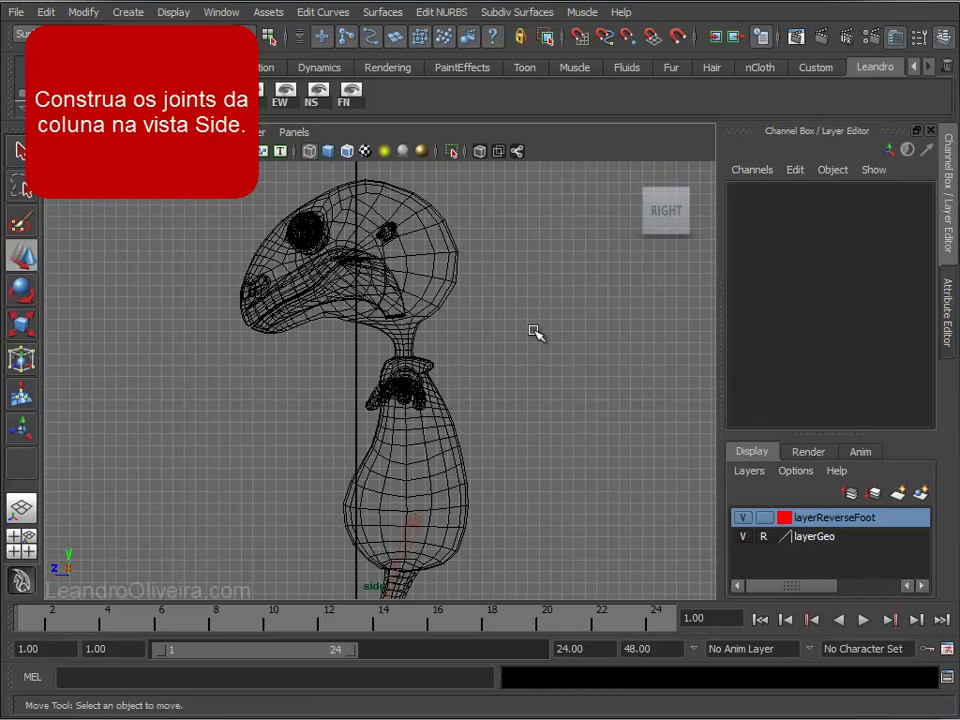
# Switch to the Animation menu set and open Joint Tool options (xyz orientation, +y second axis).
pyautogui.click(85, 37)
pyautogui.click(36, 50)
pyautogui.click(650, 16)
pyautogui.click(762, 38)
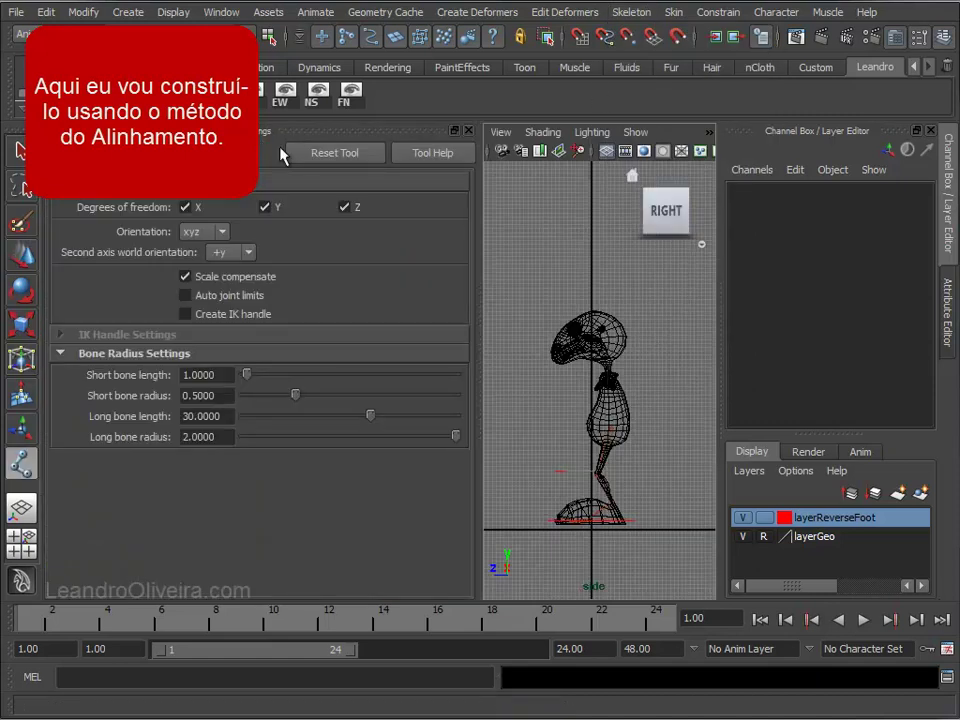
# Draw a straight, grid-snapped chain of spine joints upward through the torso, then reframe the body.
pyautogui.click(469, 131)
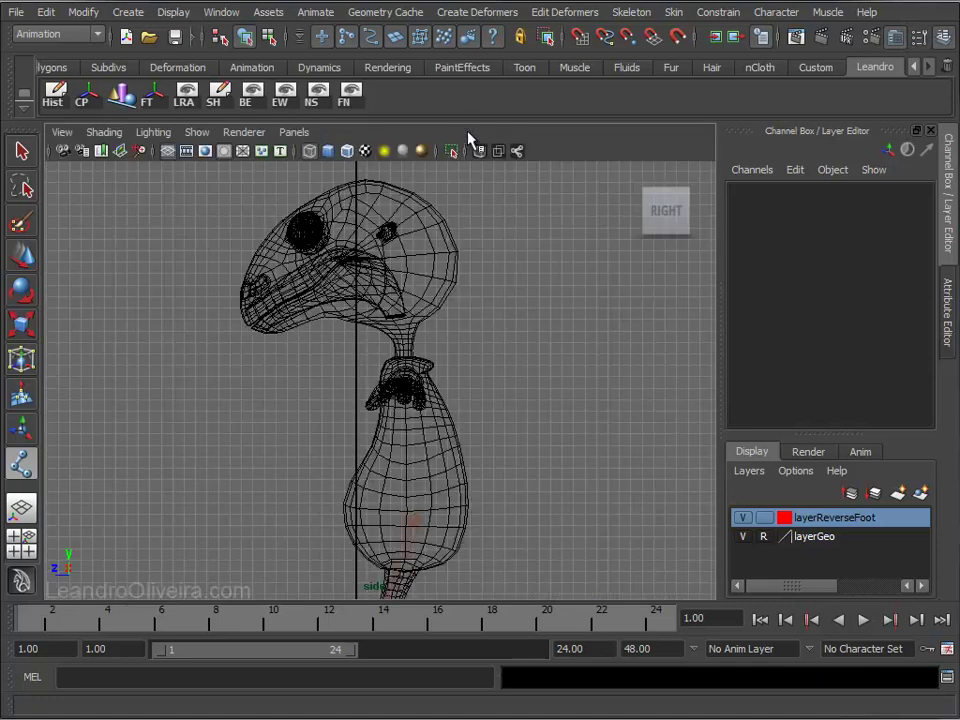
pyautogui.keyDown('alt'); pyautogui.moveTo(440, 290); pyautogui.dragTo(336, 197, button='middle'); pyautogui.keyUp('alt')
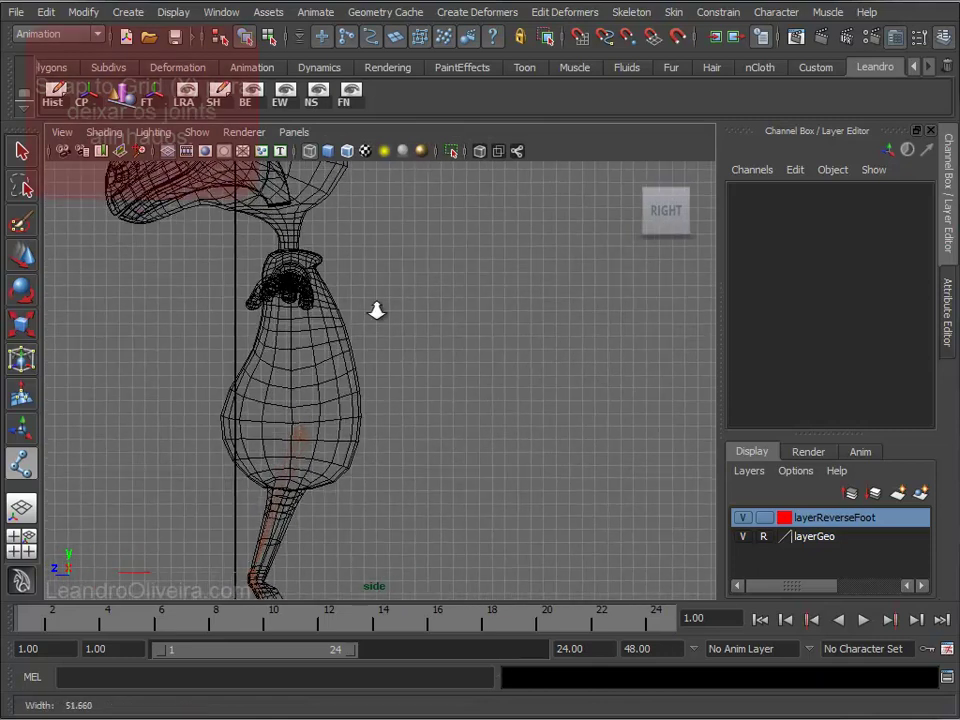
pyautogui.press('x')
pyautogui.click(440, 494)
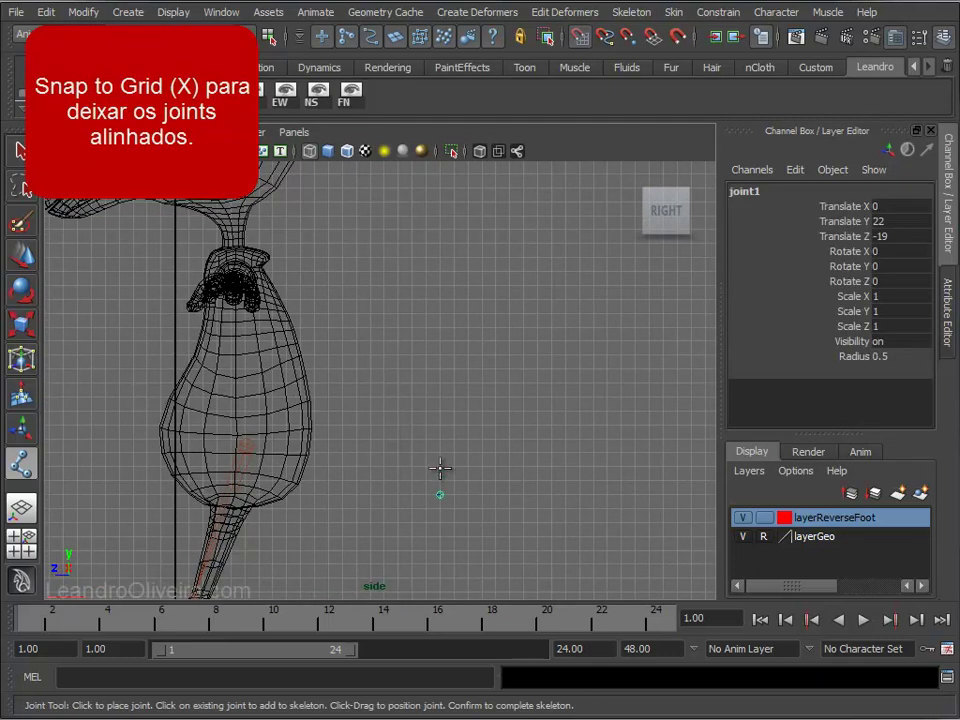
pyautogui.click(440, 466)
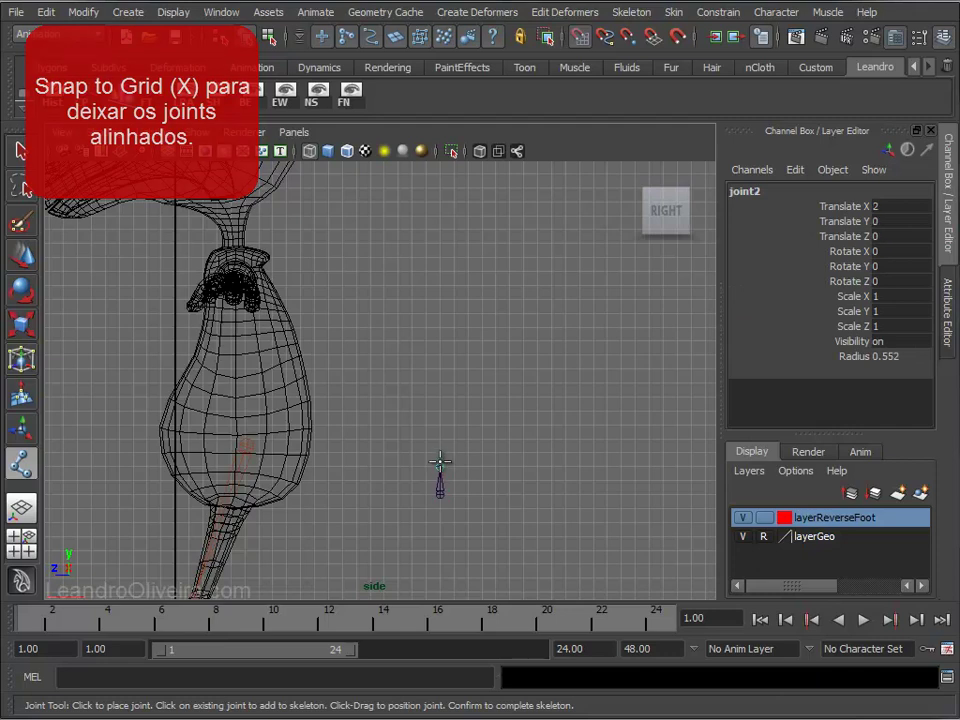
pyautogui.click(440, 437)
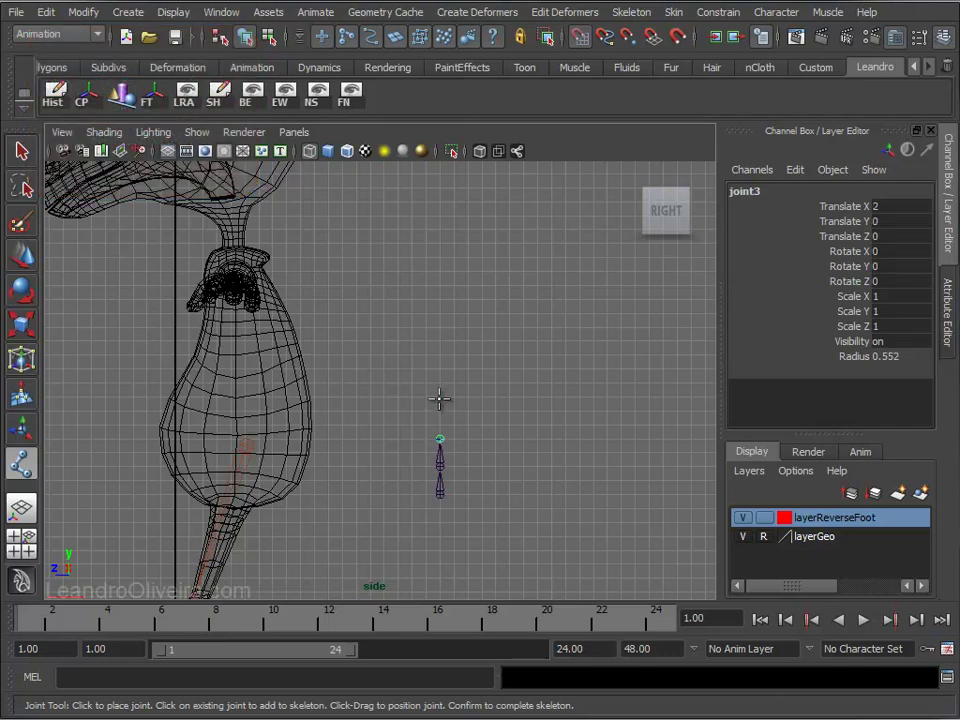
pyautogui.click(440, 351)
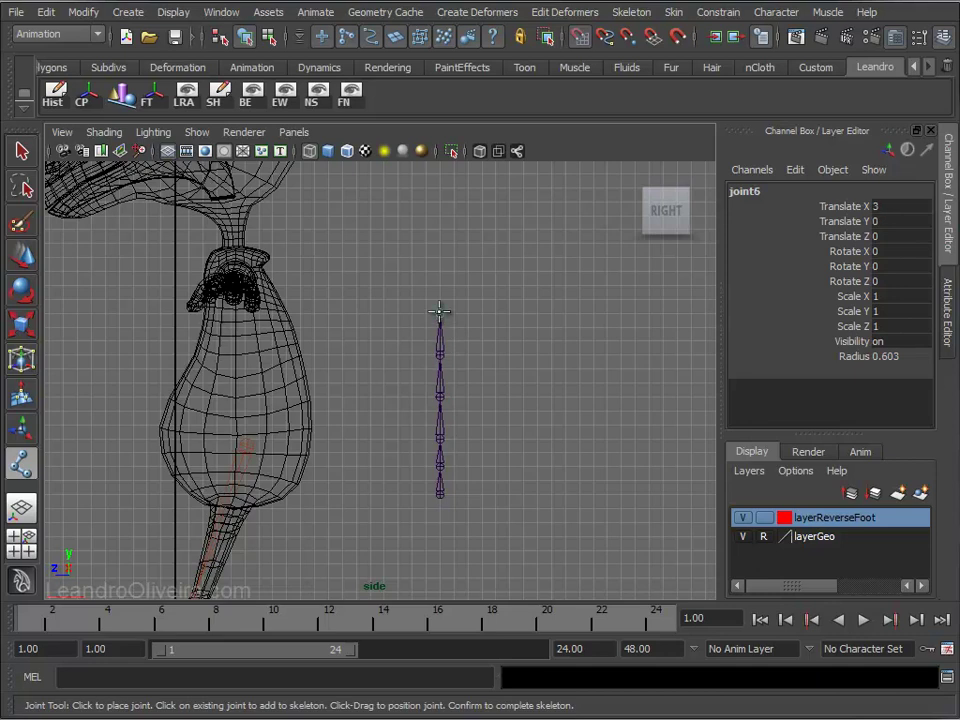
pyautogui.click(440, 311)
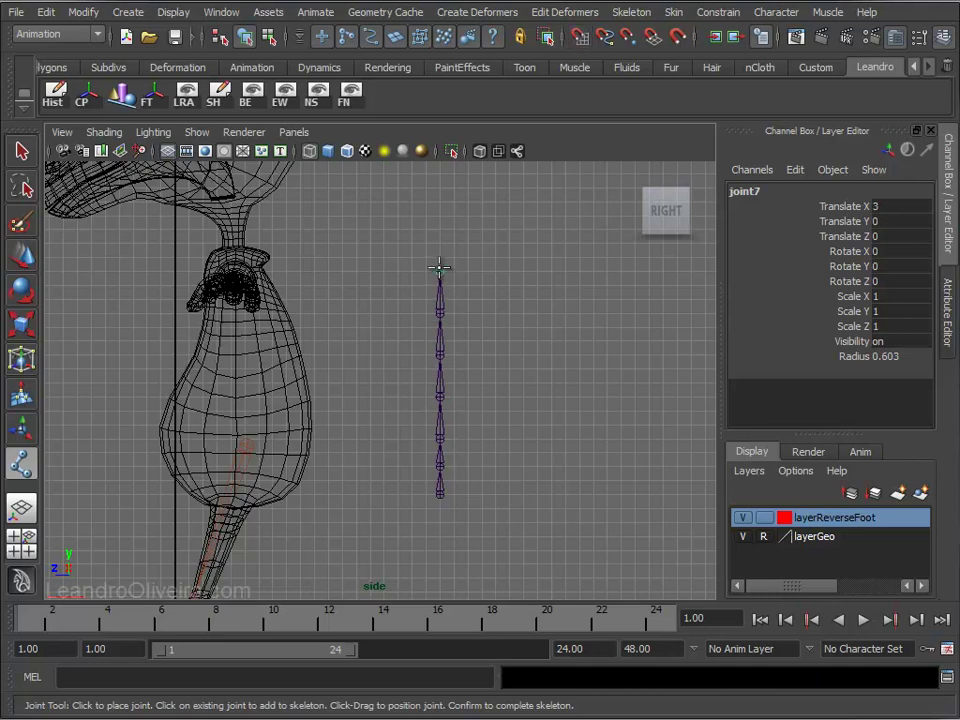
pyautogui.press('w')
pyautogui.keyDown('alt'); pyautogui.moveTo(363, 357); pyautogui.dragTo(500, 315, button='middle'); pyautogui.keyUp('alt')
pyautogui.moveTo(500, 315)
pyautogui.keyDown('alt'); pyautogui.mouseDown(button='right')
pyautogui.moveTo(525, 456)
pyautogui.moveTo(655, 497)
pyautogui.mouseUp(button='right'); pyautogui.keyUp('alt')
# Move the spine chain up and point-snap its root onto the hip leg joint, hiding layerGeo.
pyautogui.moveTo(640, 482)
pyautogui.mouseDown()
pyautogui.moveTo(583, 452)
pyautogui.moveTo(414, 396)
pyautogui.mouseUp()
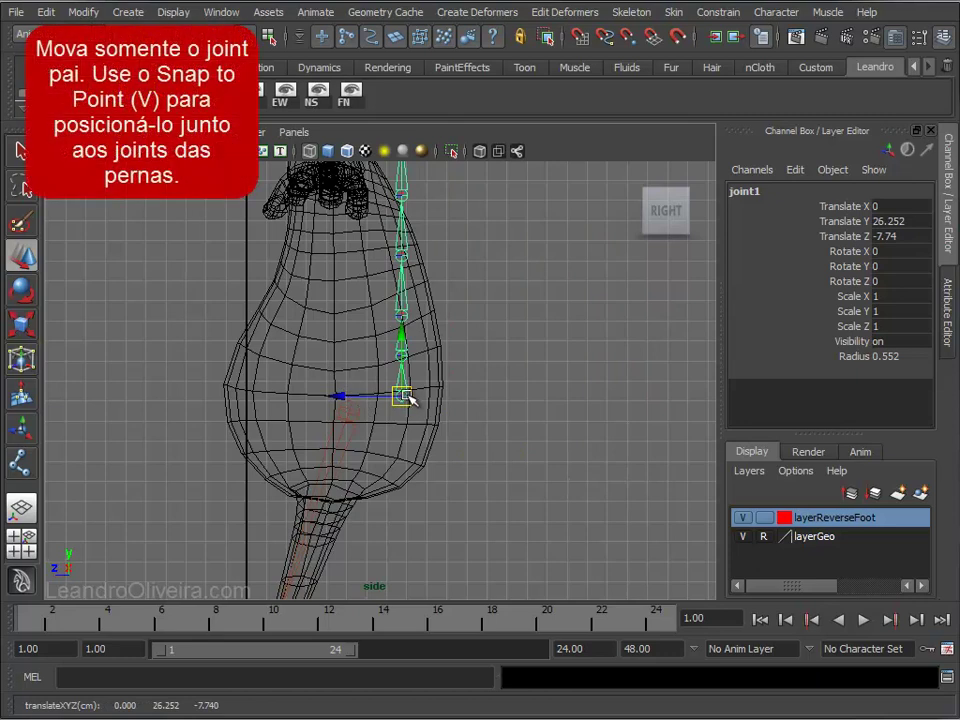
pyautogui.moveTo(413, 396); pyautogui.dragTo(450, 360)
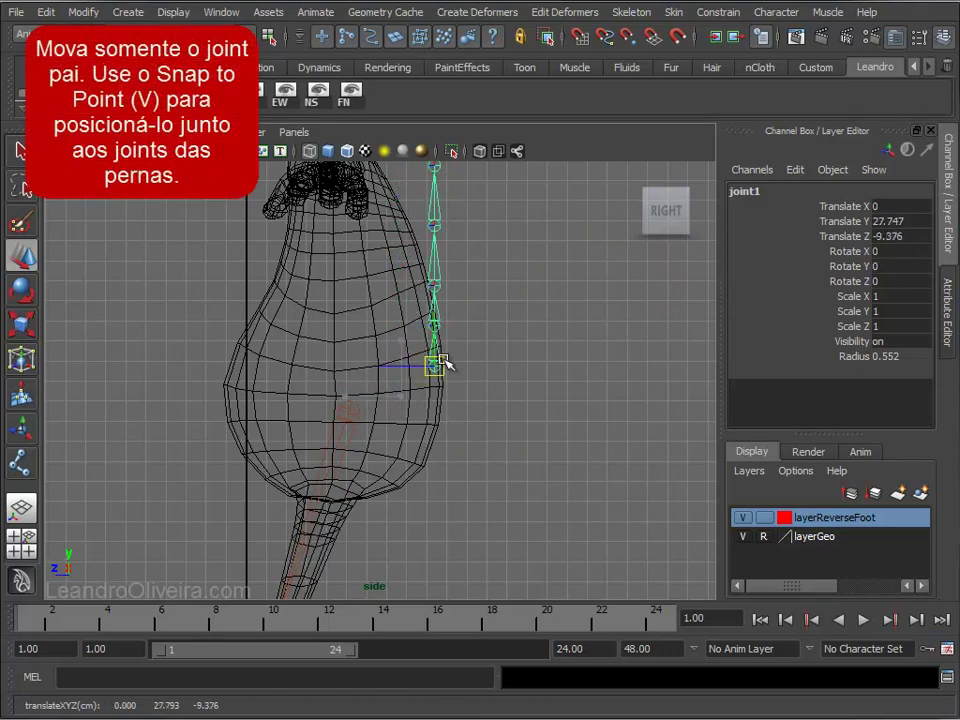
pyautogui.click(743, 537)
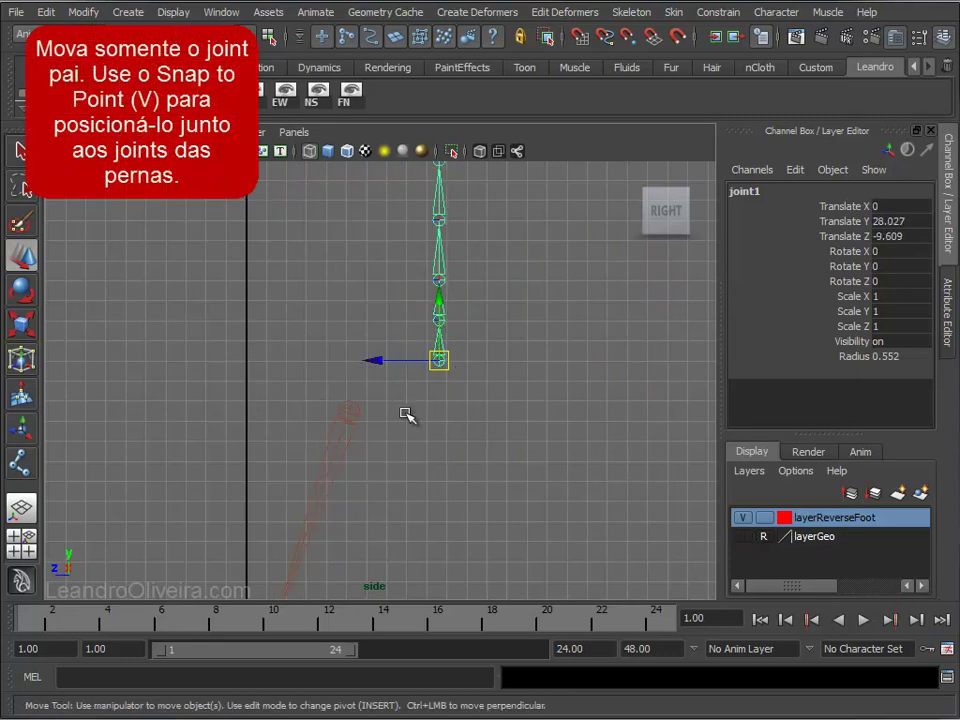
pyautogui.press('v')
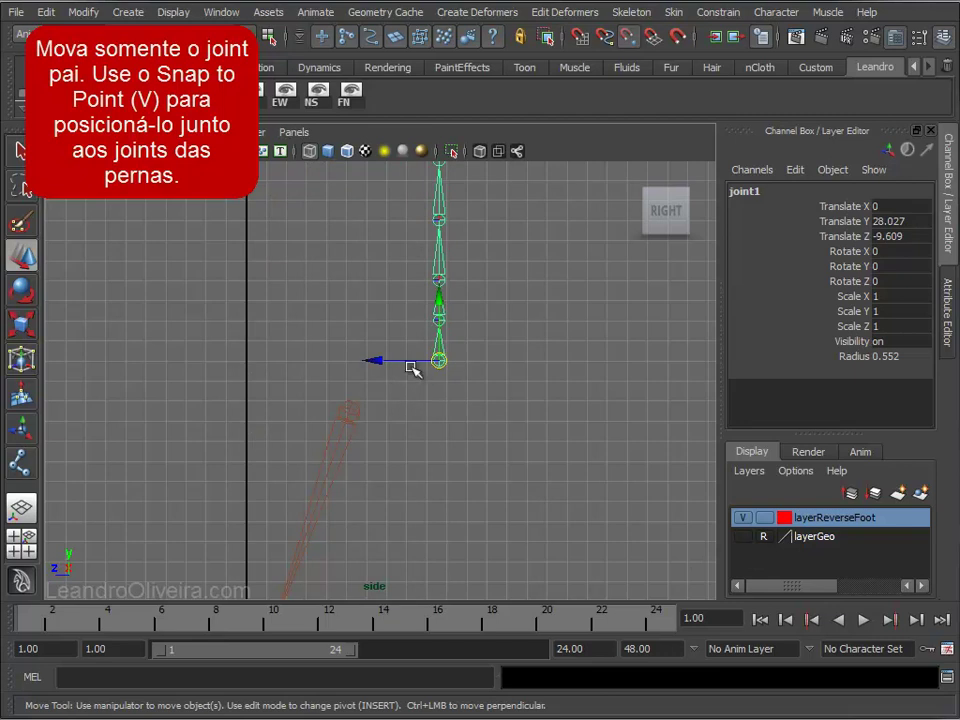
pyautogui.moveTo(405, 360); pyautogui.dragTo(356, 407)
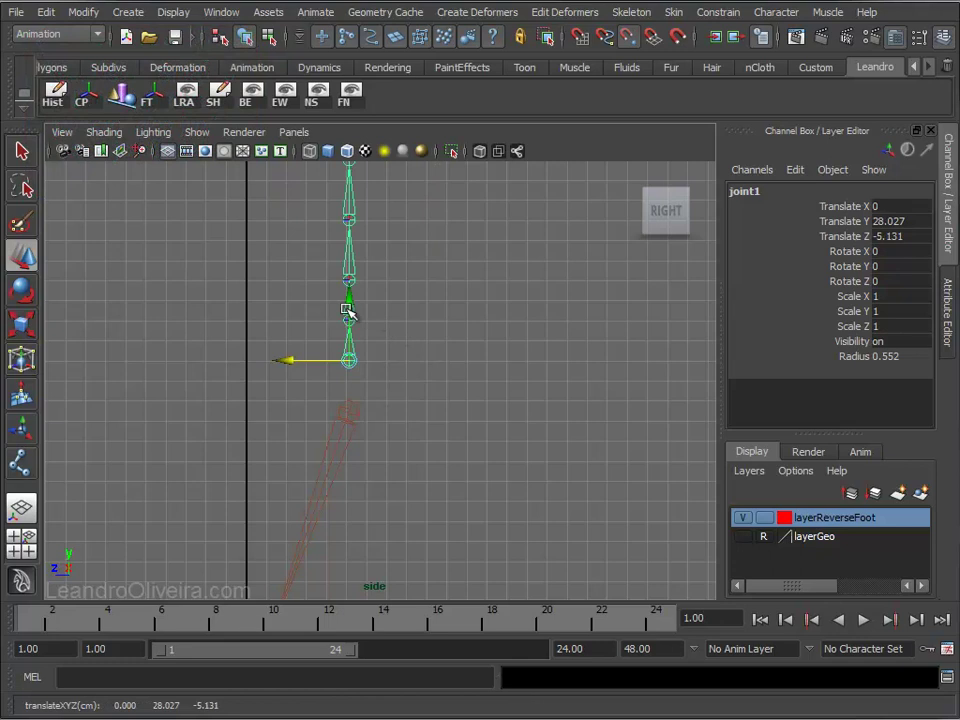
pyautogui.moveTo(349, 310); pyautogui.dragTo(349, 410)
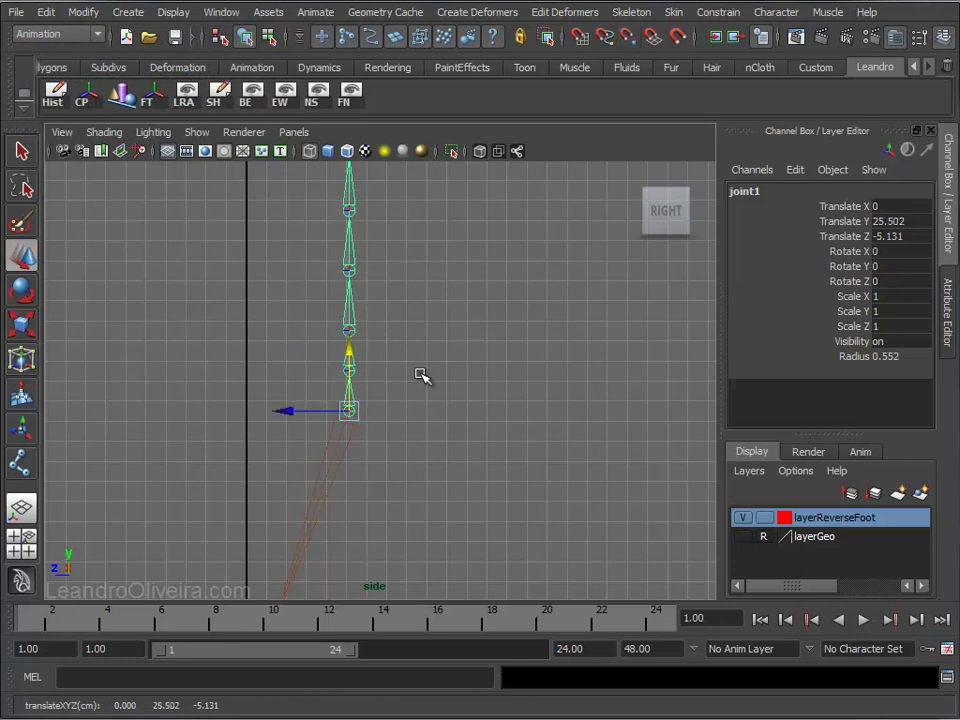
# Check in the perspective view that the spine root sits on the hip joints.
pyautogui.press('space')
pyautogui.moveTo(455, 353); pyautogui.dragTo(453, 312)
pyautogui.keyDown('alt'); pyautogui.moveTo(435, 379); pyautogui.dragTo(519, 348); pyautogui.keyUp('alt')
pyautogui.moveTo(388, 332)
pyautogui.keyDown('alt'); pyautogui.mouseDown(button='right')
pyautogui.moveTo(467, 476)
pyautogui.moveTo(476, 469)
pyautogui.mouseUp(button='right'); pyautogui.keyUp('alt')
pyautogui.moveTo(476, 469)
pyautogui.keyDown('alt'); pyautogui.mouseDown()
pyautogui.moveTo(385, 470)
pyautogui.moveTo(514, 557)
pyautogui.mouseUp(); pyautogui.keyUp('alt')
pyautogui.moveTo(484, 508)
pyautogui.keyDown('alt'); pyautogui.mouseDown()
pyautogui.moveTo(344, 449)
pyautogui.moveTo(508, 452)
pyautogui.moveTo(359, 415)
pyautogui.mouseUp(); pyautogui.keyUp('alt')
pyautogui.press('space')
# Return to the side view and turn layerGeo visibility back on.
pyautogui.moveTo(521, 268); pyautogui.dragTo(600, 270)
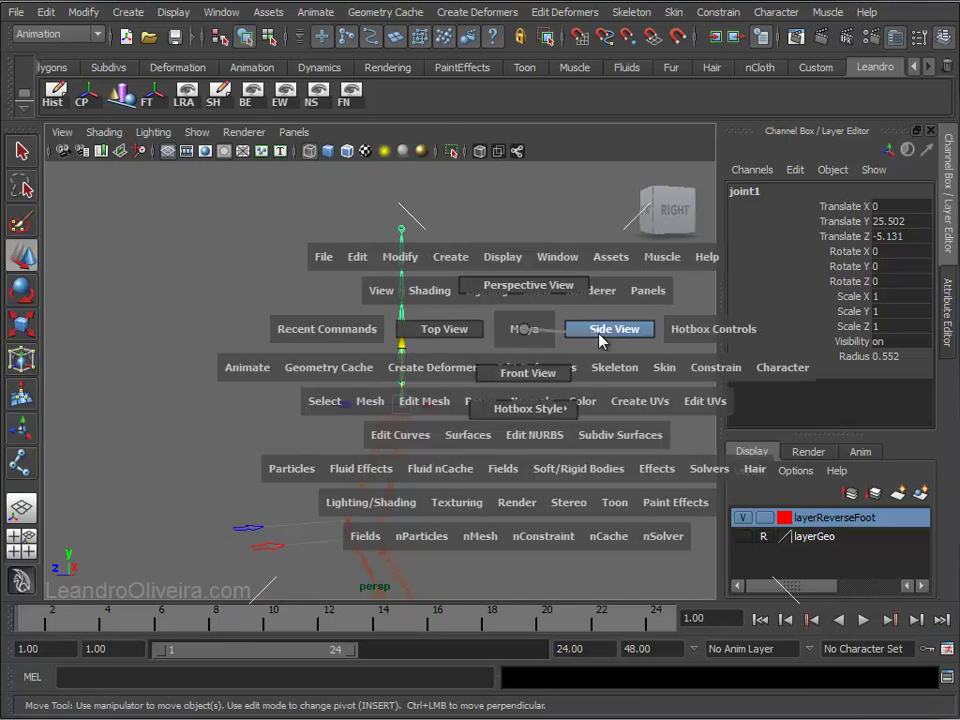
pyautogui.keyDown('alt'); pyautogui.moveTo(598, 334); pyautogui.dragTo(557, 439, button='right'); pyautogui.keyUp('alt')
pyautogui.keyDown('alt'); pyautogui.moveTo(551, 396); pyautogui.dragTo(559, 439, button='middle'); pyautogui.keyUp('alt')
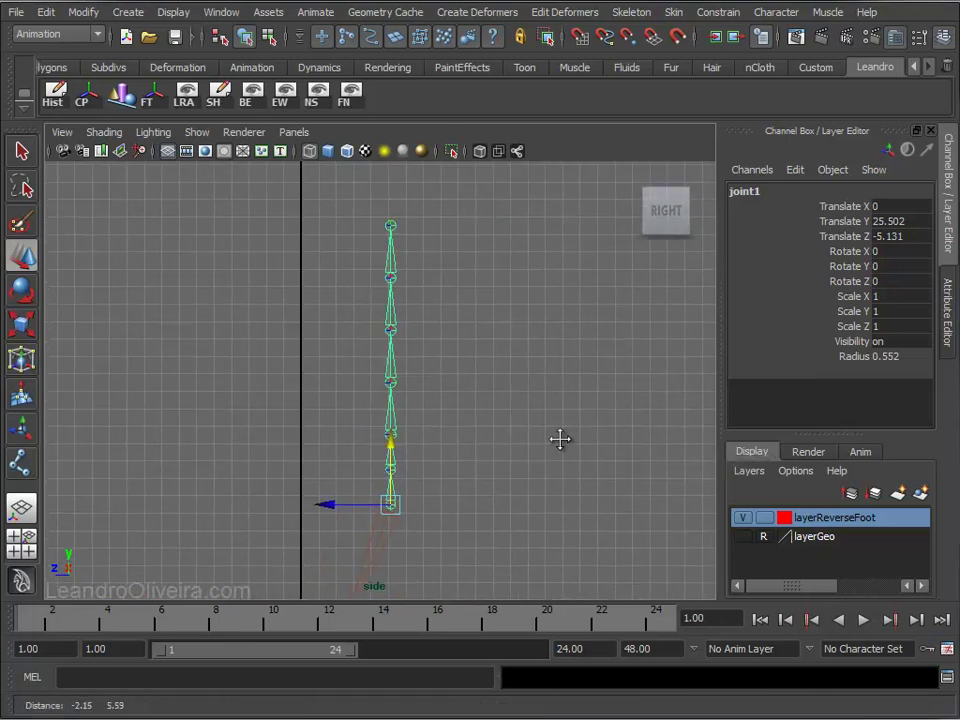
pyautogui.click(743, 536)
# Zoom in on the spine chain and select joint2.
pyautogui.moveTo(568, 411)
pyautogui.keyDown('alt'); pyautogui.mouseDown(button='right')
pyautogui.moveTo(568, 338)
pyautogui.moveTo(540, 470)
pyautogui.mouseUp(button='right'); pyautogui.keyUp('alt')
pyautogui.scroll(2, 540, 470)
pyautogui.scroll(2, 510, 424)
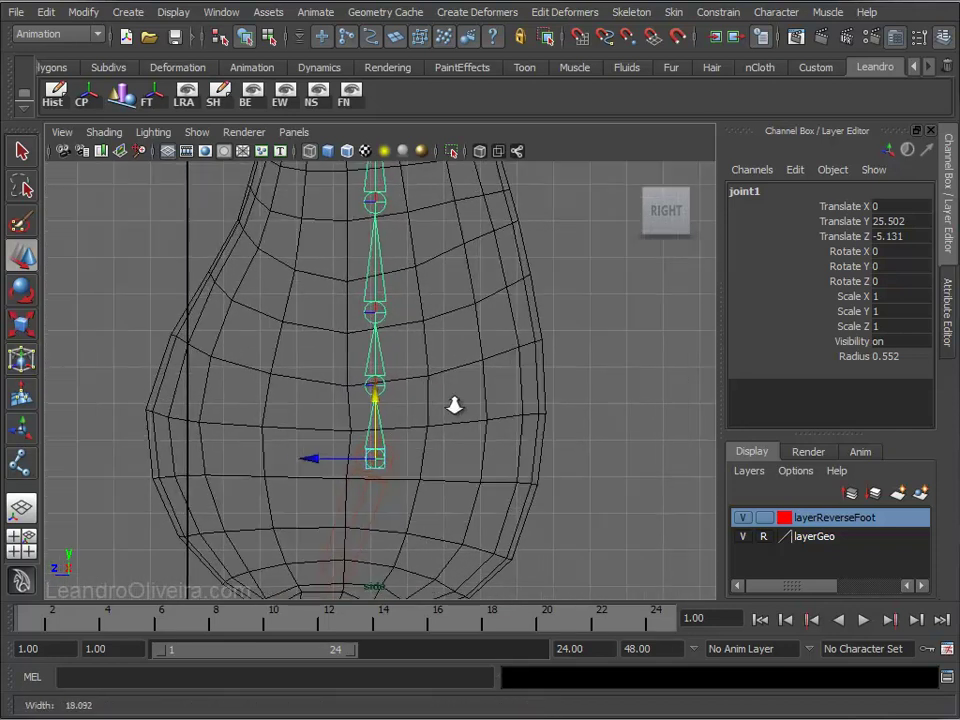
pyautogui.scroll(2, 456, 403)
pyautogui.click(381, 349)
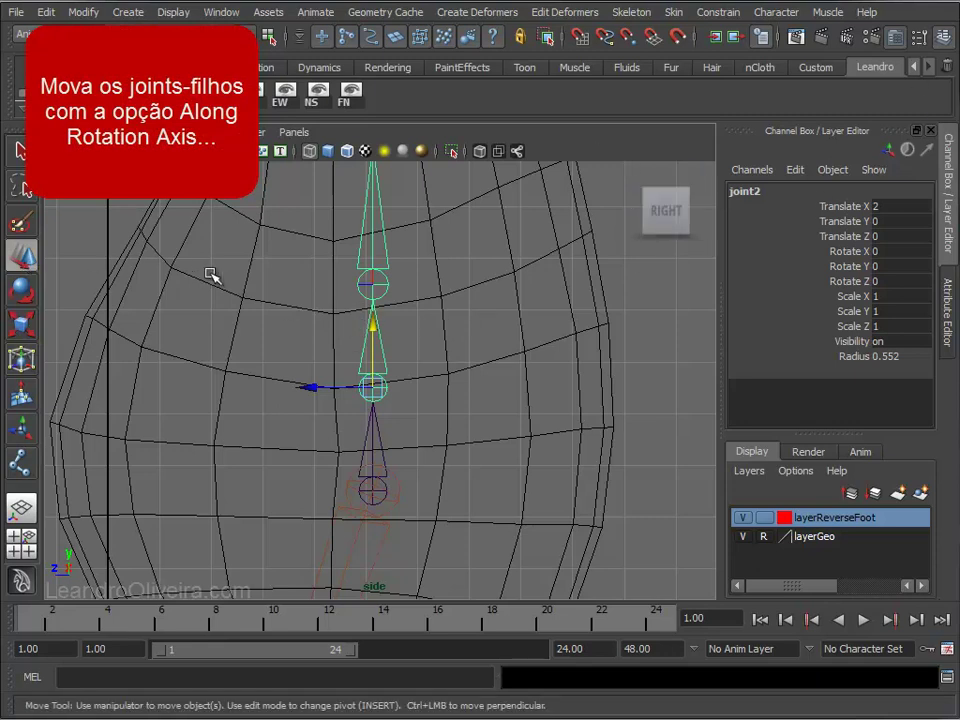
# Set the Move tool axis to Along rotation axis and frame the upper spine.
pyautogui.click(919, 38)
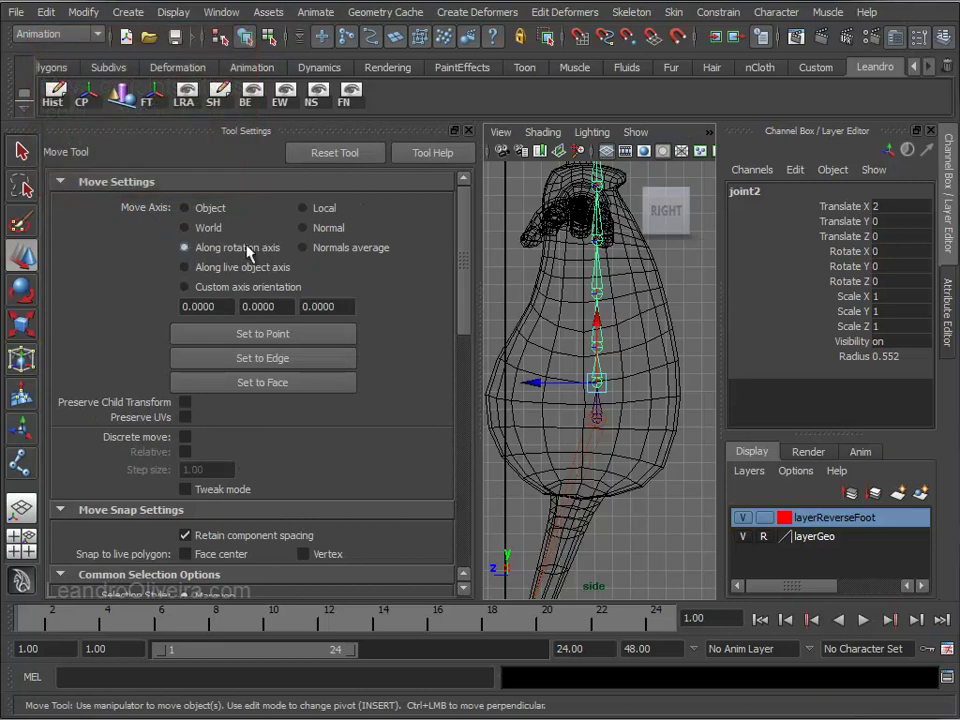
pyautogui.click(470, 135)
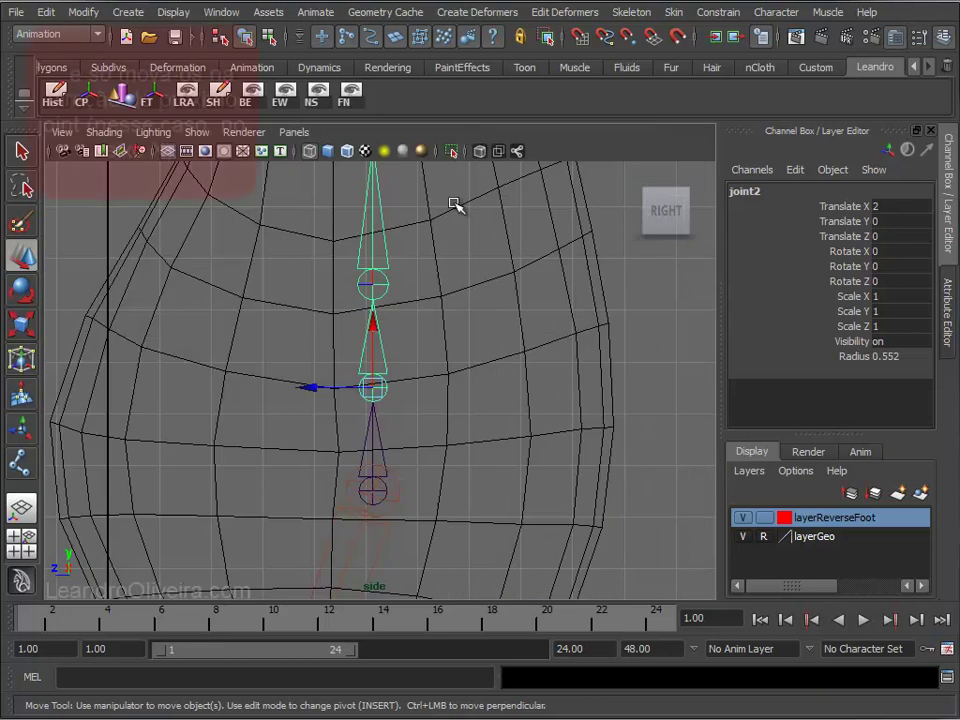
pyautogui.scroll(-3, 510, 439)
pyautogui.scroll(-3, 386, 349)
pyautogui.scroll(-1, 475, 308)
pyautogui.keyDown('alt'); pyautogui.moveTo(474, 307); pyautogui.dragTo(469, 411, button='middle'); pyautogui.keyUp('alt')
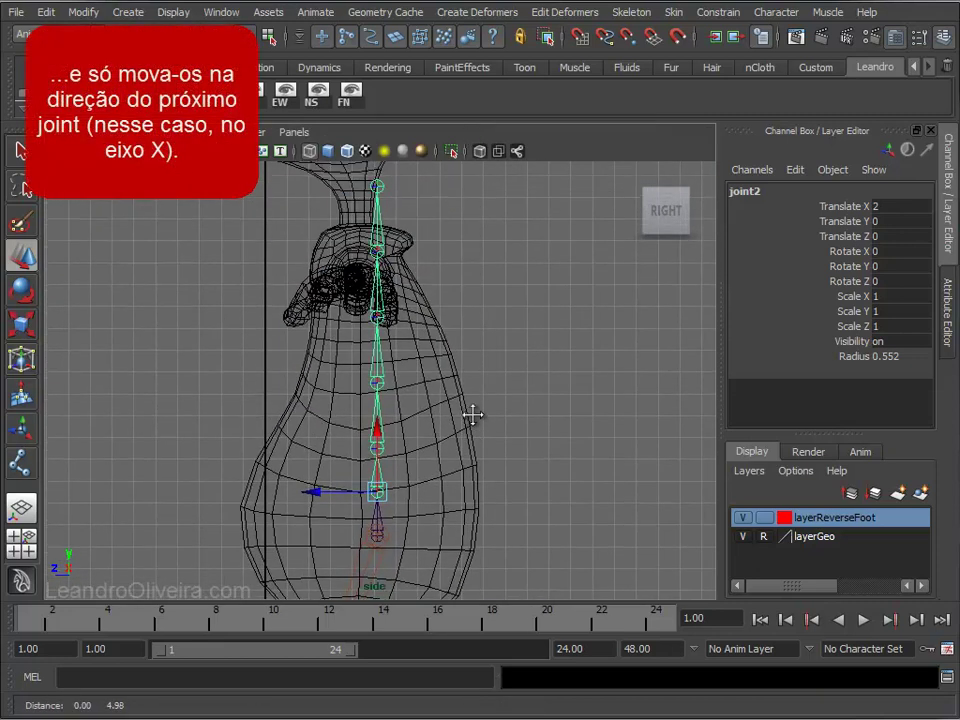
# Slide joint3 and joint4 up along their X axes to 2.644 and 3.429.
pyautogui.click(379, 412)
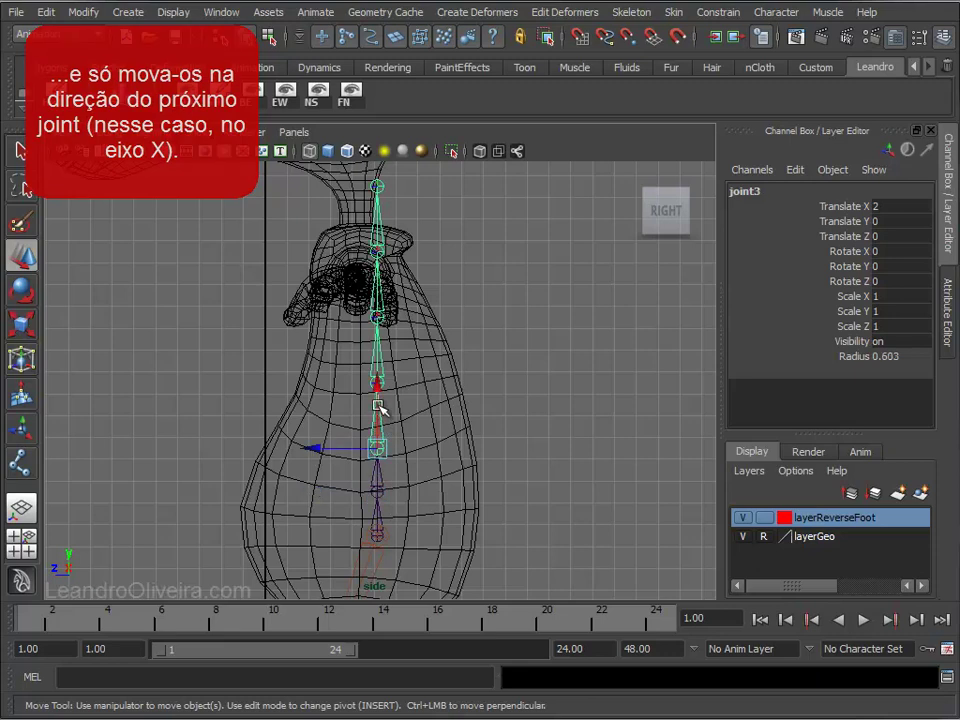
pyautogui.moveTo(380, 388); pyautogui.dragTo(381, 372)
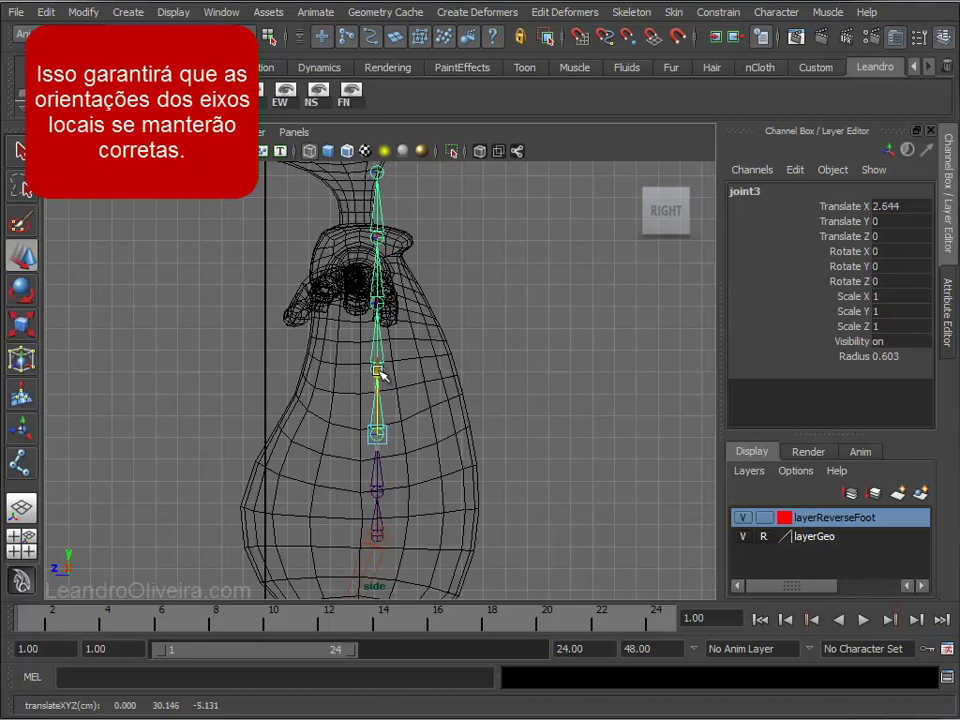
pyautogui.press('Up')
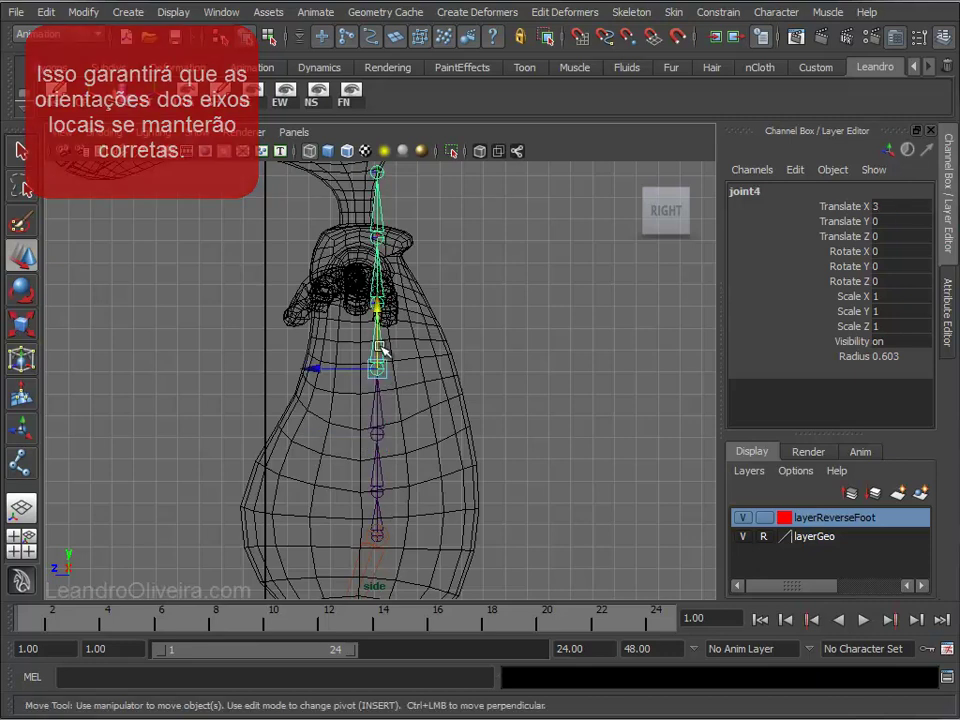
pyautogui.moveTo(378, 306); pyautogui.dragTo(378, 300)
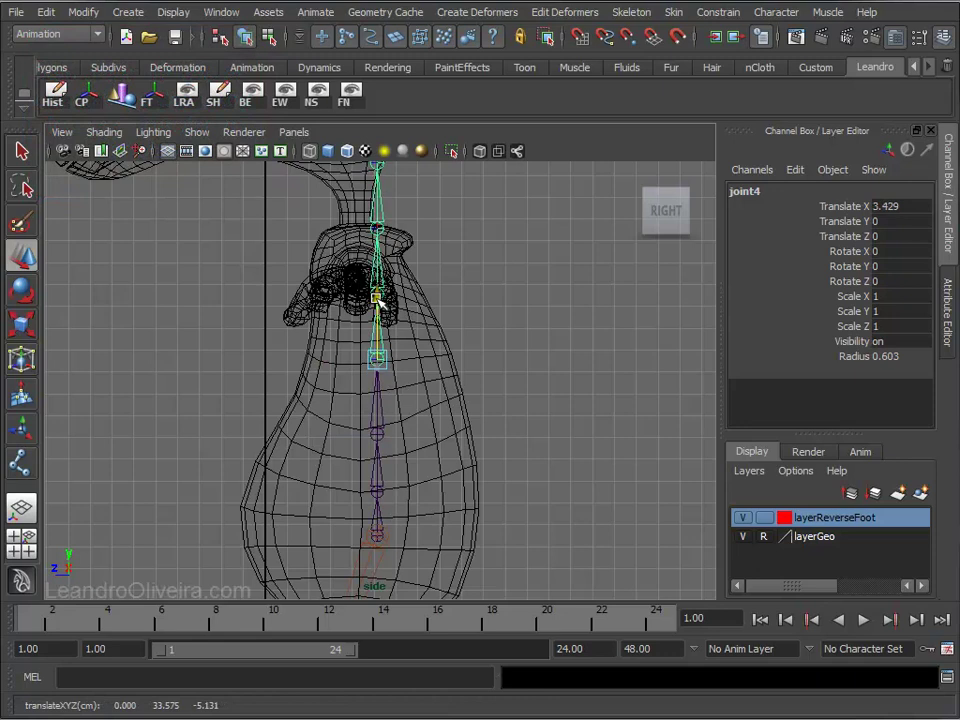
# Rotate joint4 to -5.3 and joint5 to about -5.8 on Y, then select joint6.
pyautogui.press('e')
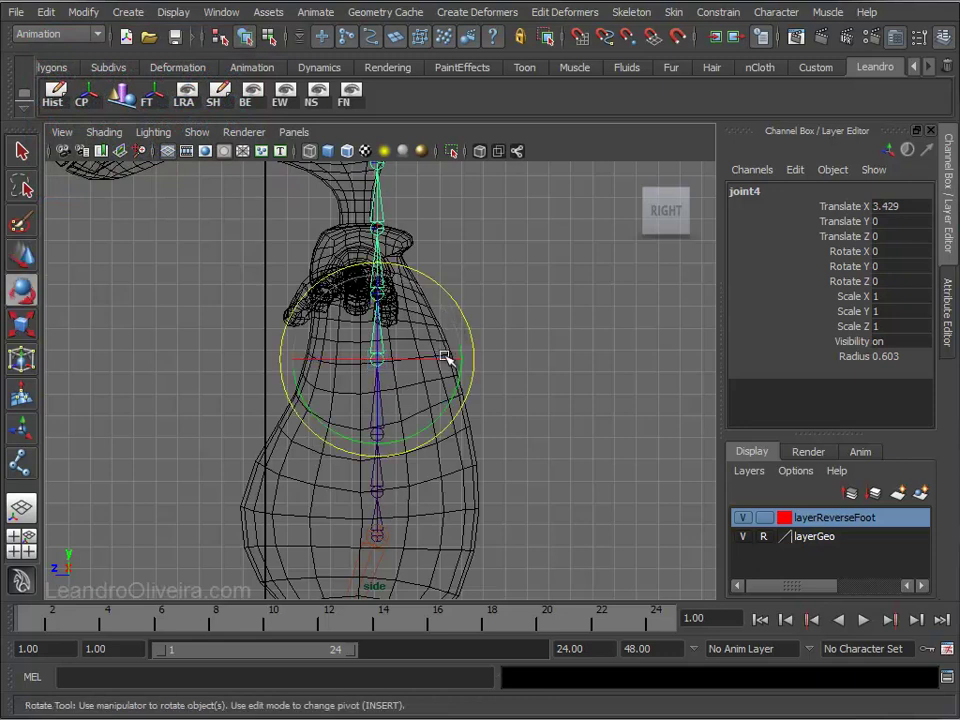
pyautogui.moveTo(452, 381); pyautogui.dragTo(452, 374)
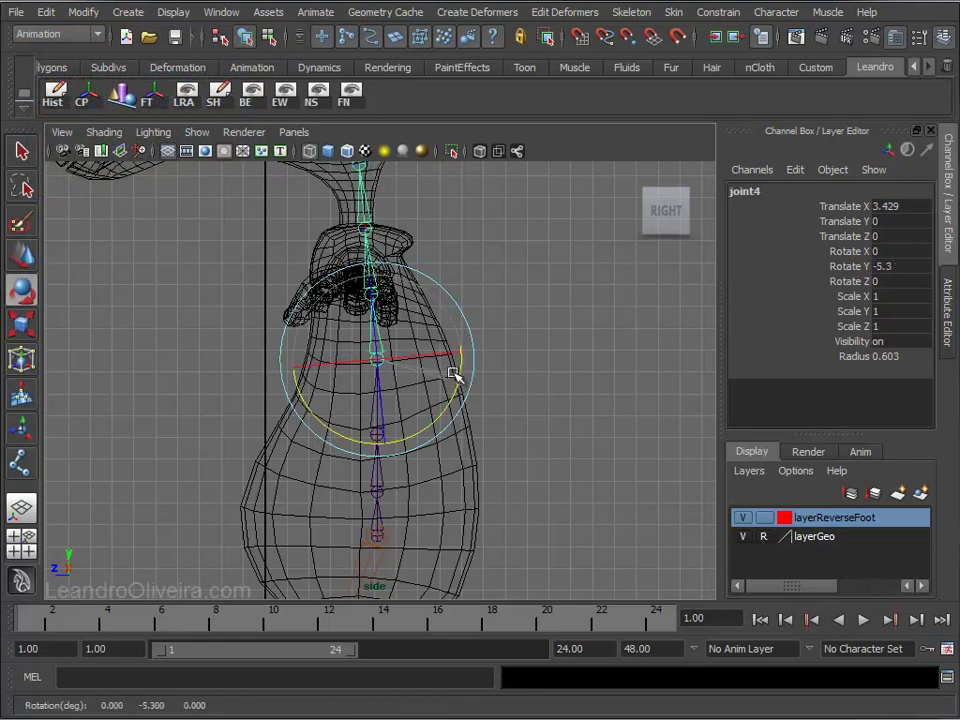
pyautogui.click(369, 254)
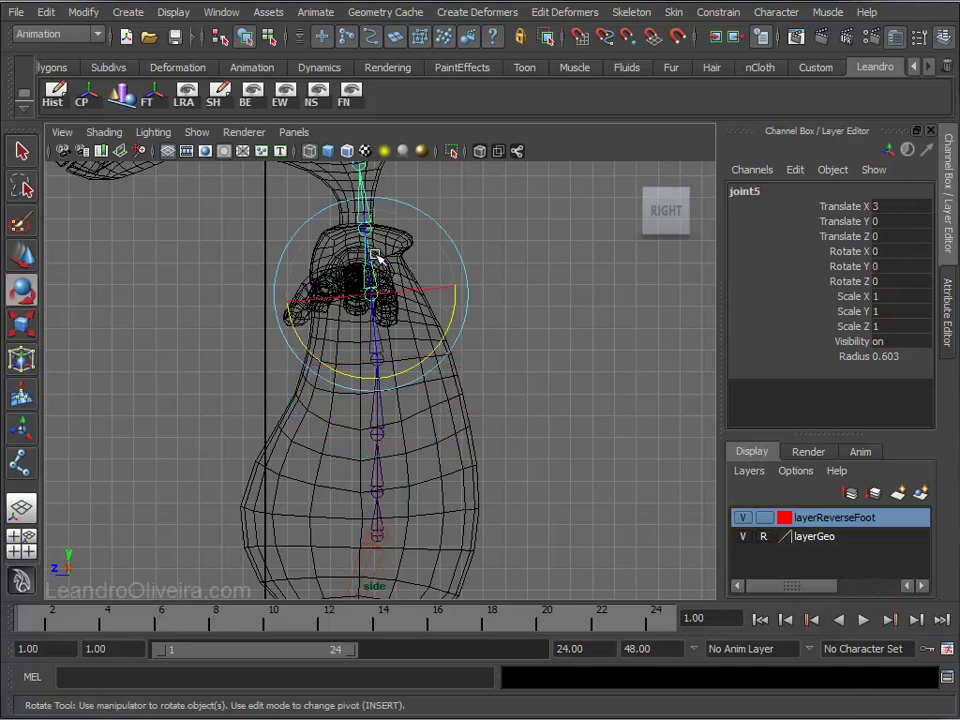
pyautogui.moveTo(460, 315); pyautogui.dragTo(460, 303)
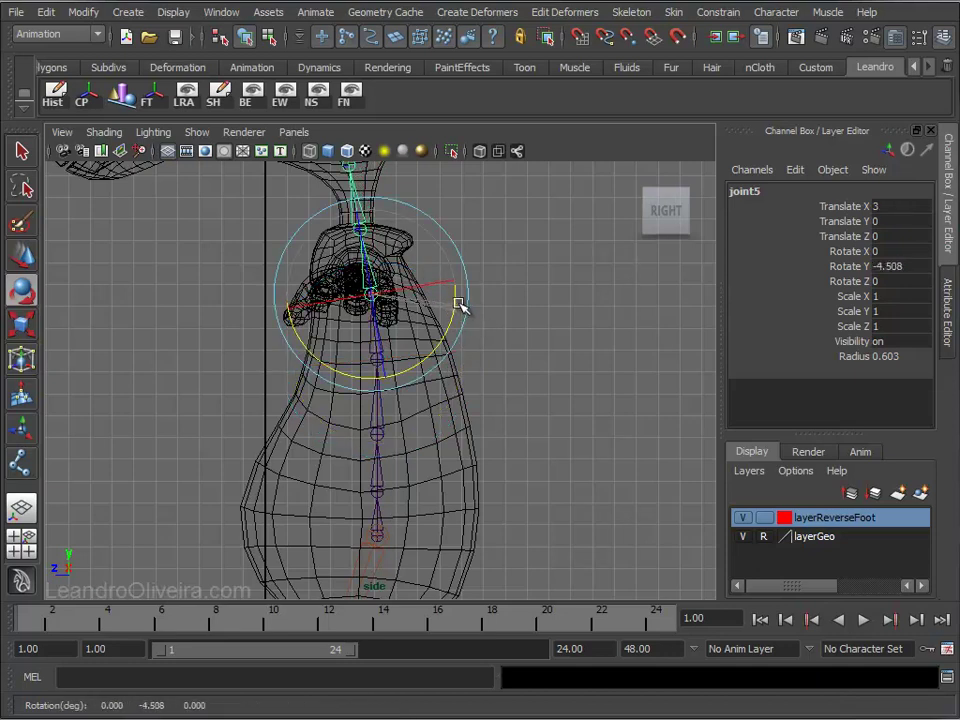
pyautogui.moveTo(460, 303); pyautogui.dragTo(460, 302)
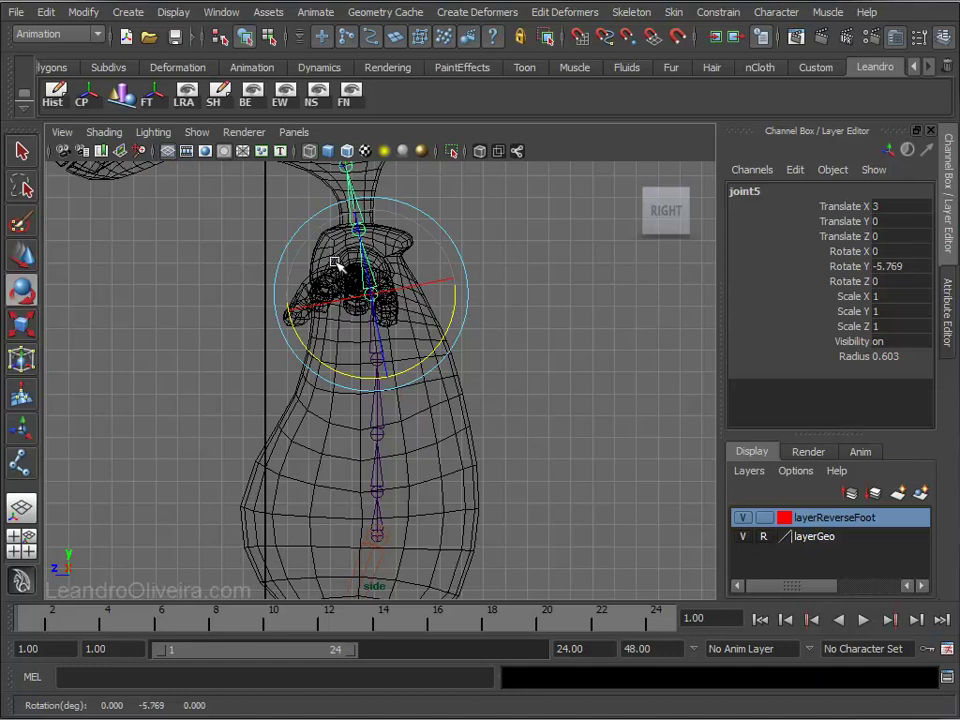
pyautogui.click(553, 236)
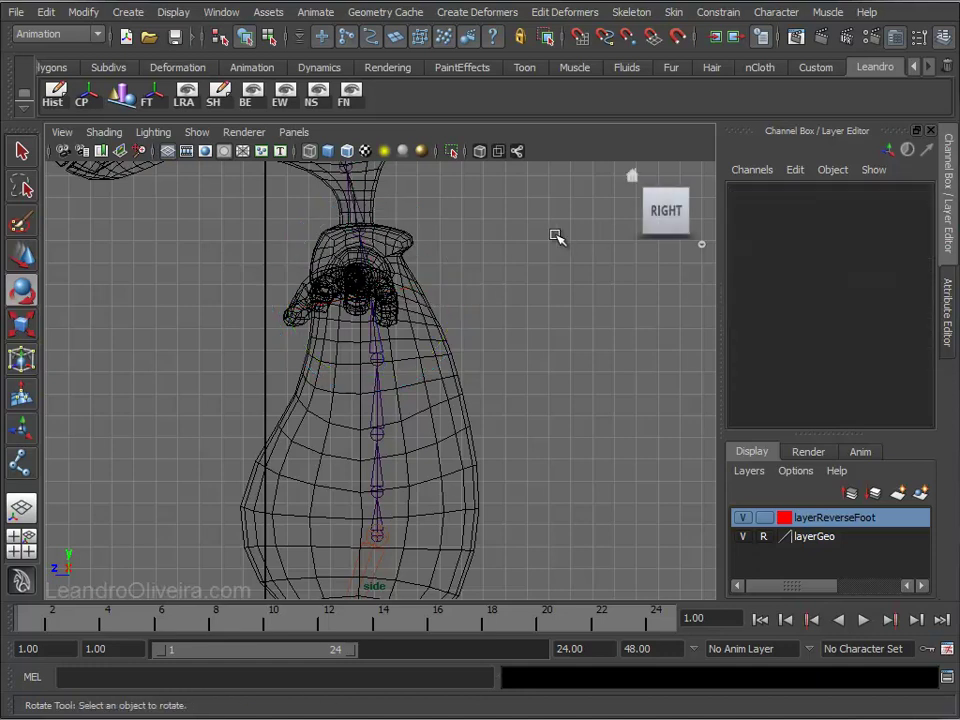
pyautogui.click(358, 205)
# Slide joint6 up into the neck to Translate X 3.272.
pyautogui.press('w')
pyautogui.keyDown('alt'); pyautogui.moveTo(407, 214); pyautogui.dragTo(456, 321, button='right'); pyautogui.keyUp('alt')
pyautogui.keyDown('alt'); pyautogui.moveTo(456, 321); pyautogui.dragTo(456, 418, button='middle'); pyautogui.keyUp('alt')
pyautogui.moveTo(361, 289); pyautogui.dragTo(358, 284)
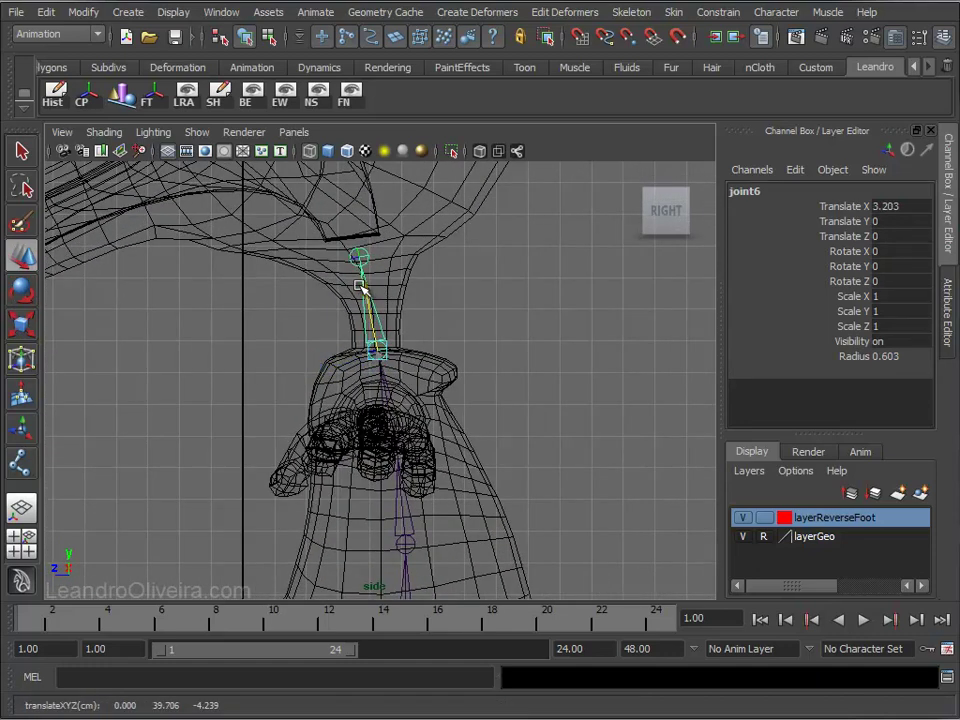
pyautogui.moveTo(497, 369)
pyautogui.keyDown('alt'); pyautogui.mouseDown(button='right')
pyautogui.moveTo(508, 339)
pyautogui.moveTo(446, 339)
pyautogui.moveTo(440, 355)
pyautogui.mouseUp(button='right'); pyautogui.keyUp('alt')
pyautogui.keyDown('alt'); pyautogui.moveTo(440, 355); pyautogui.dragTo(428, 231, button='middle'); pyautogui.keyUp('alt')
# Check joint7 at the neck top, then select the spine root joint1.
pyautogui.click(475, 229)
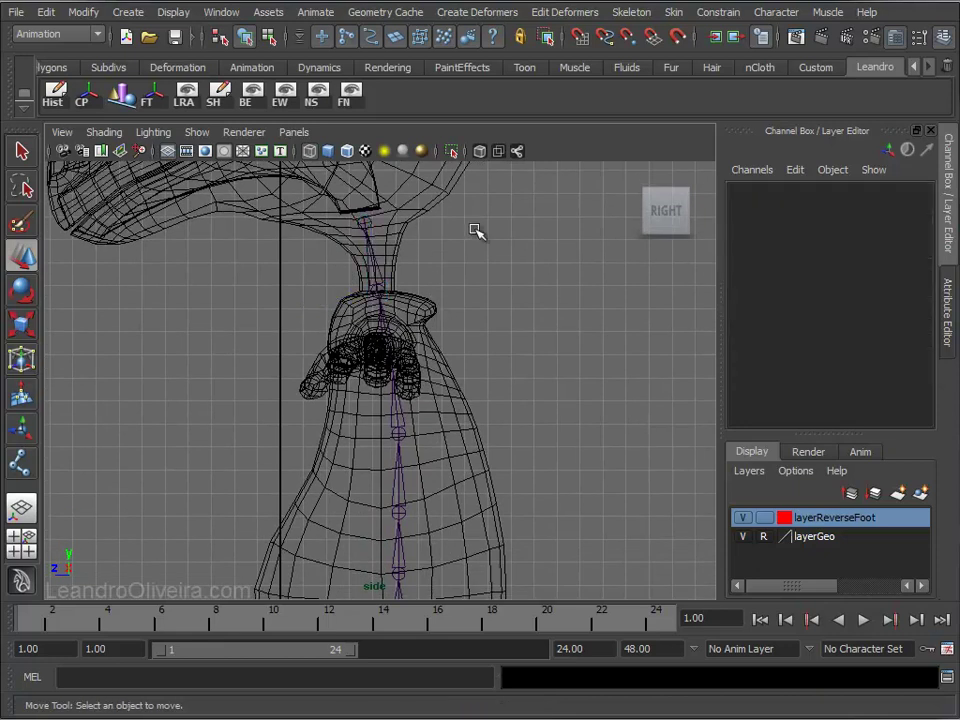
pyautogui.click(366, 223)
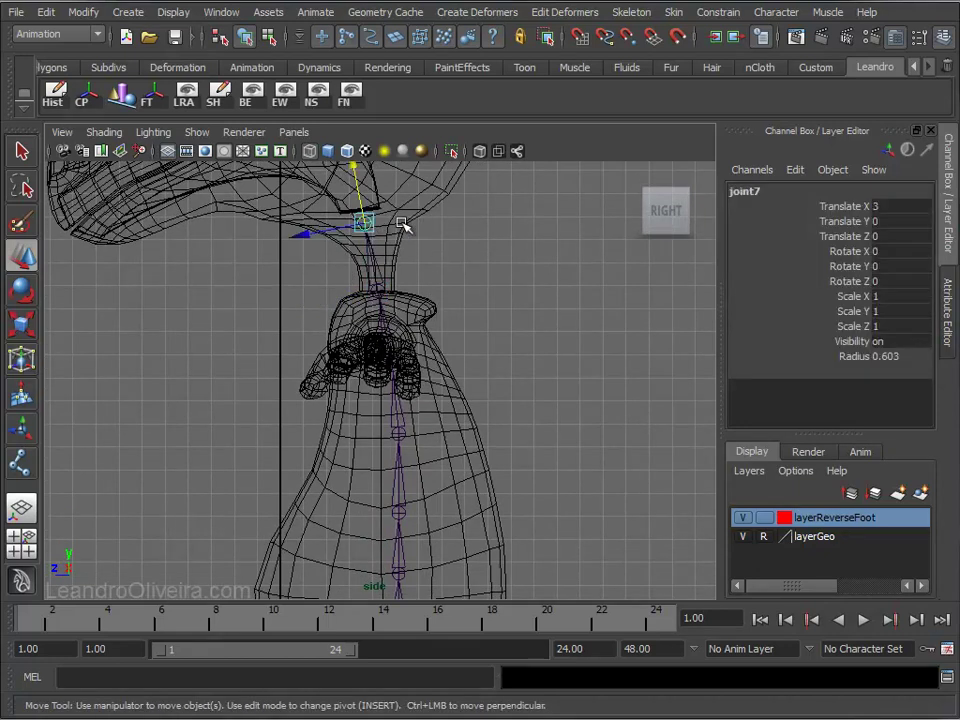
pyautogui.click(489, 253)
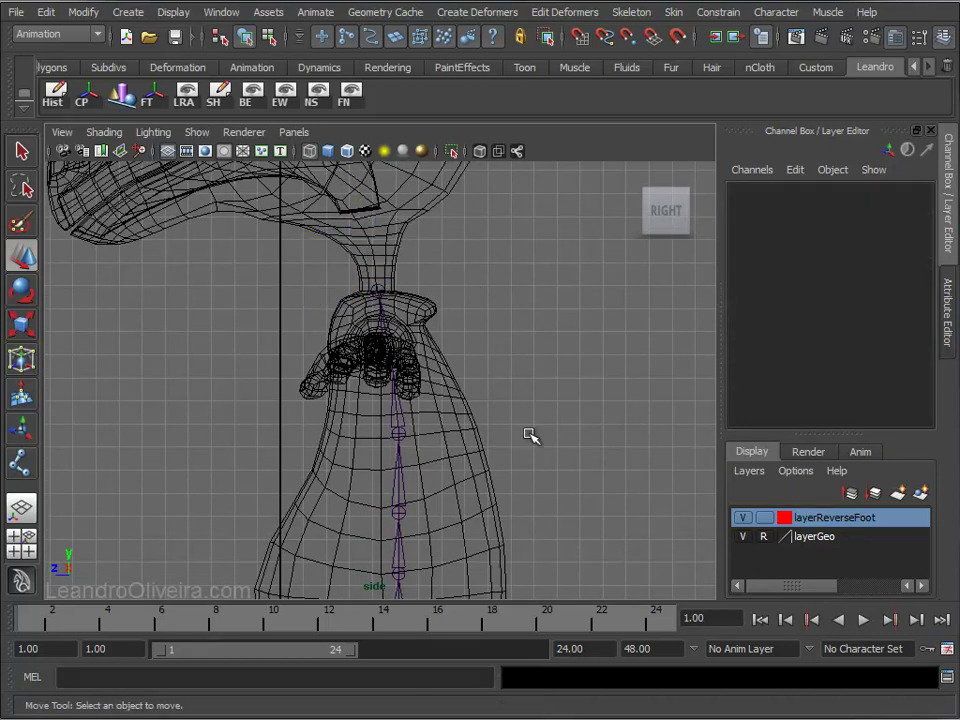
pyautogui.keyDown('alt'); pyautogui.moveTo(456, 420); pyautogui.dragTo(394, 300, button='middle'); pyautogui.keyUp('alt')
pyautogui.scroll(5, 470, 400)
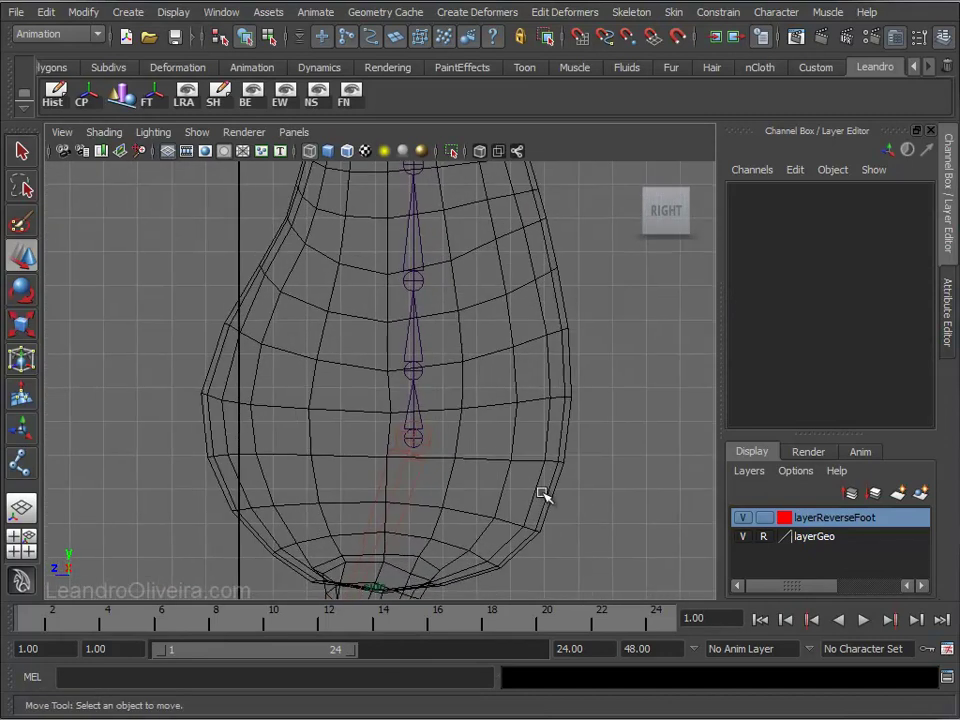
pyautogui.click(413, 437)
pyautogui.scroll(-3, 521, 439)
pyautogui.scroll(-2, 499, 386)
pyautogui.scroll(-2, 499, 332)
pyautogui.keyDown('alt'); pyautogui.moveTo(489, 443); pyautogui.dragTo(500, 450, button='middle'); pyautogui.keyUp('alt')
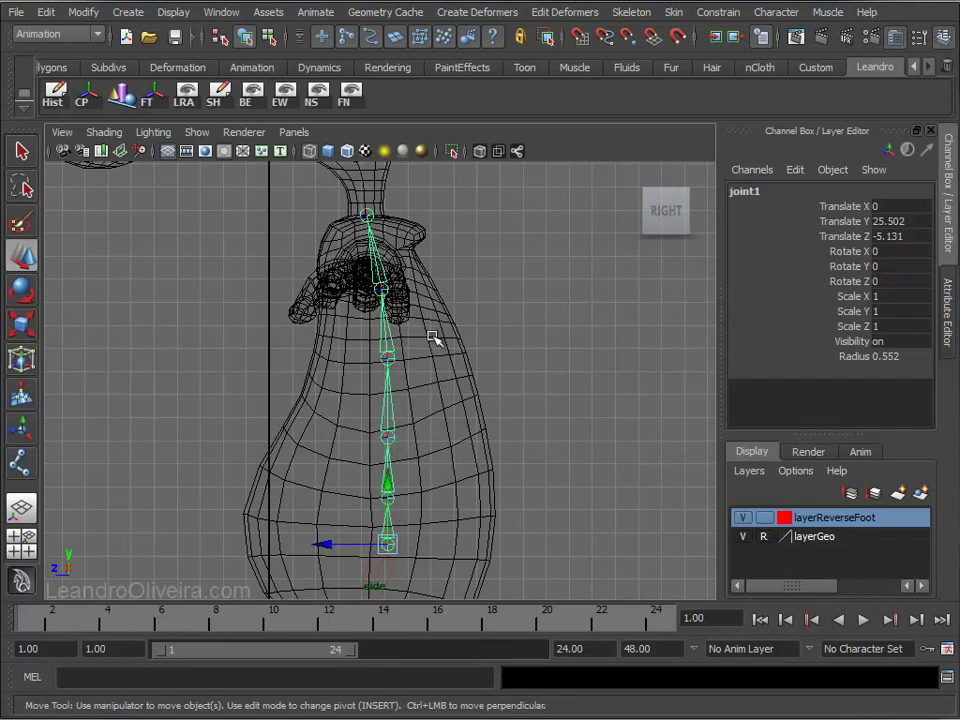
pyautogui.moveTo(552, 472)
pyautogui.keyDown('alt'); pyautogui.mouseDown(button='right')
pyautogui.moveTo(392, 326)
pyautogui.moveTo(444, 338)
pyautogui.mouseUp(button='right'); pyautogui.keyUp('alt')
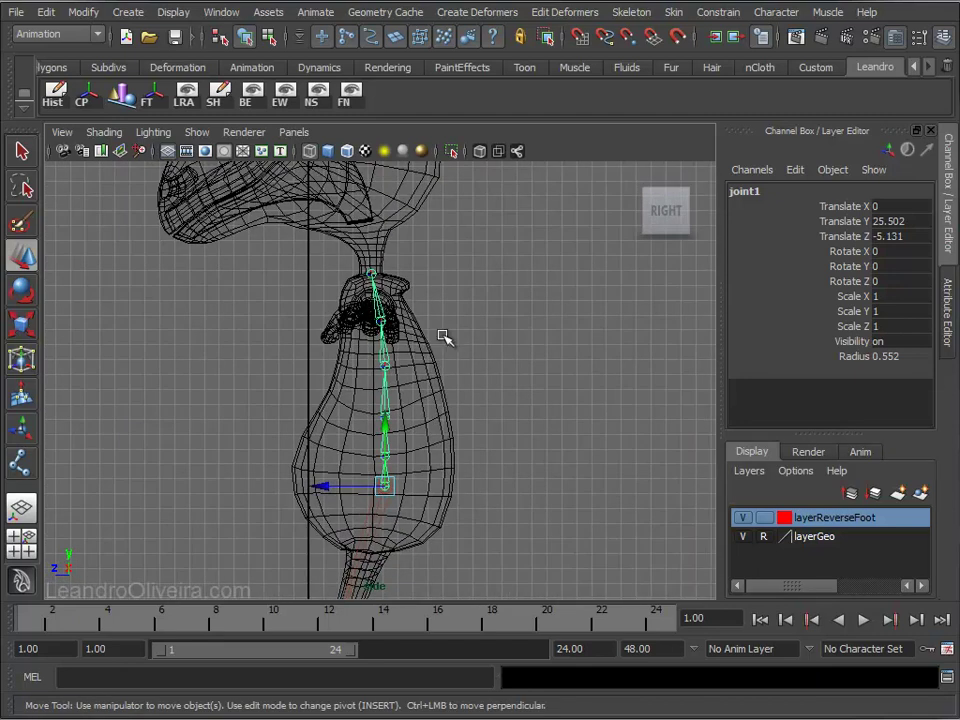
# Hide layerGeo and orbit the perspective view so only the upright spine chain shows.
pyautogui.press('space')
pyautogui.moveTo(529, 326)
pyautogui.keyDown('alt'); pyautogui.mouseDown()
pyautogui.moveTo(516, 409)
pyautogui.moveTo(628, 407)
pyautogui.moveTo(499, 411)
pyautogui.mouseUp(); pyautogui.keyUp('alt')
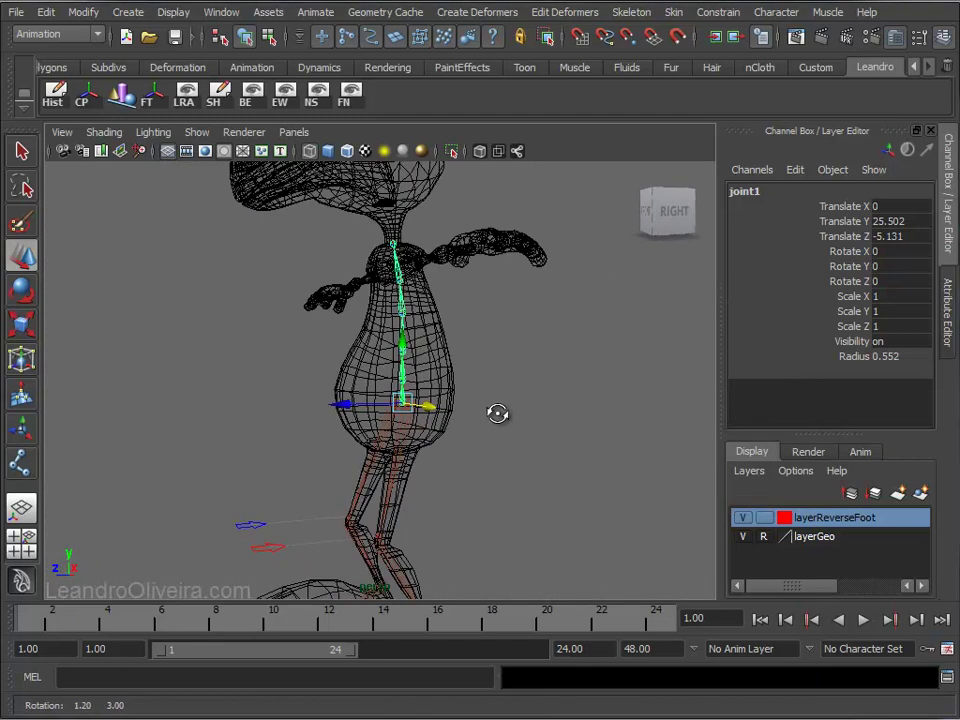
pyautogui.click(742, 537)
pyautogui.moveTo(606, 392)
pyautogui.keyDown('alt'); pyautogui.mouseDown()
pyautogui.moveTo(467, 422)
pyautogui.moveTo(531, 523)
pyautogui.moveTo(503, 438)
pyautogui.mouseUp(); pyautogui.keyUp('alt')
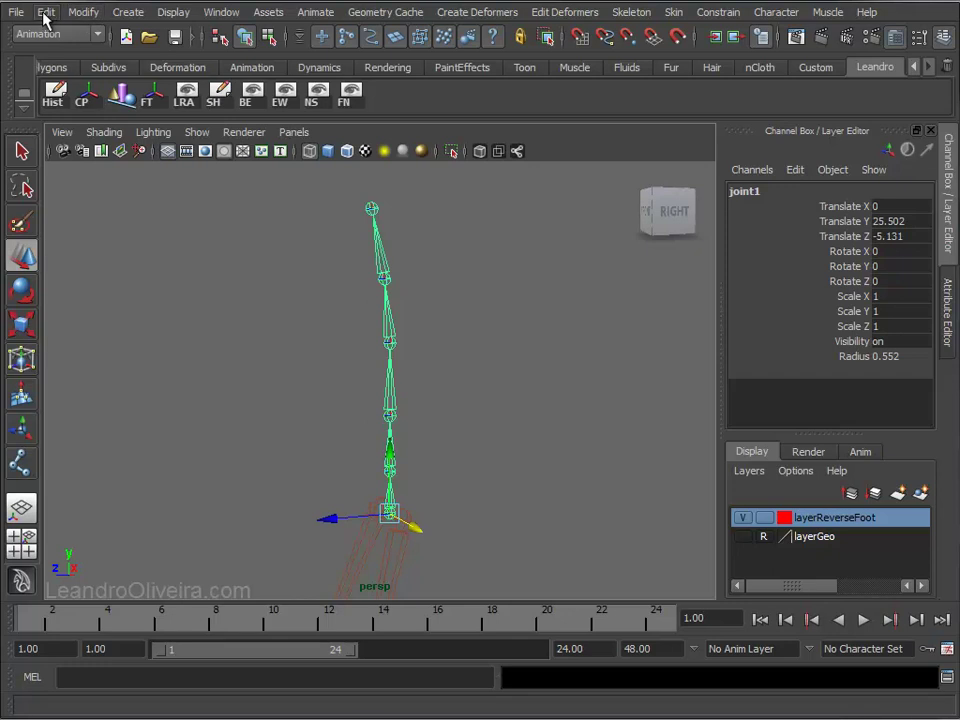
# Select the whole joint hierarchy and display Local Rotation Axes on all joints.
pyautogui.click(45, 12)
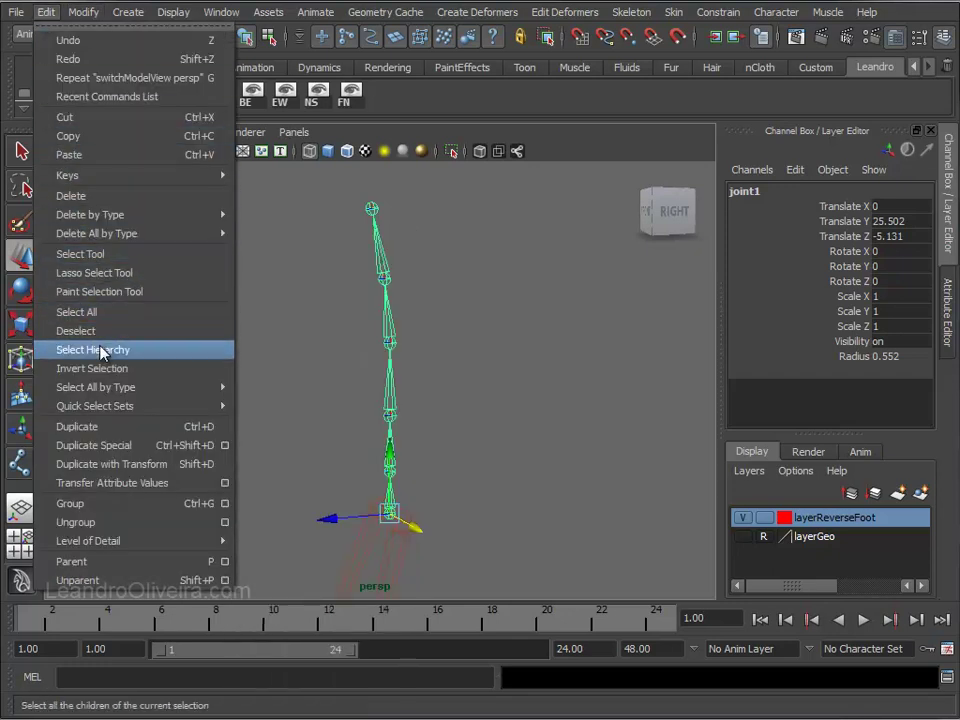
pyautogui.click(99, 349)
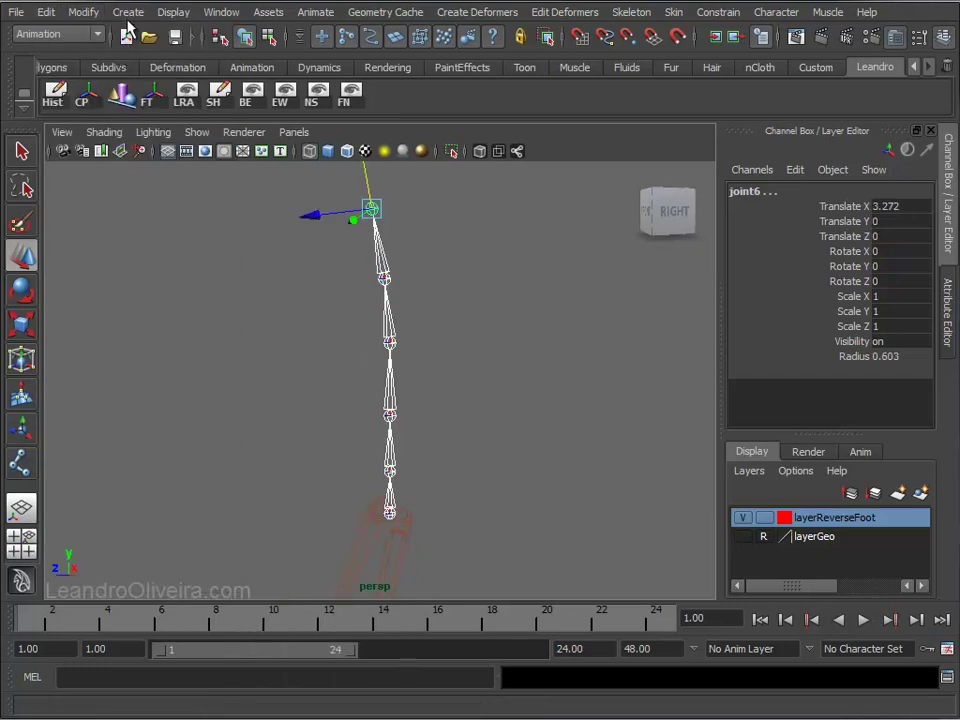
pyautogui.click(173, 12)
pyautogui.moveTo(216, 175)
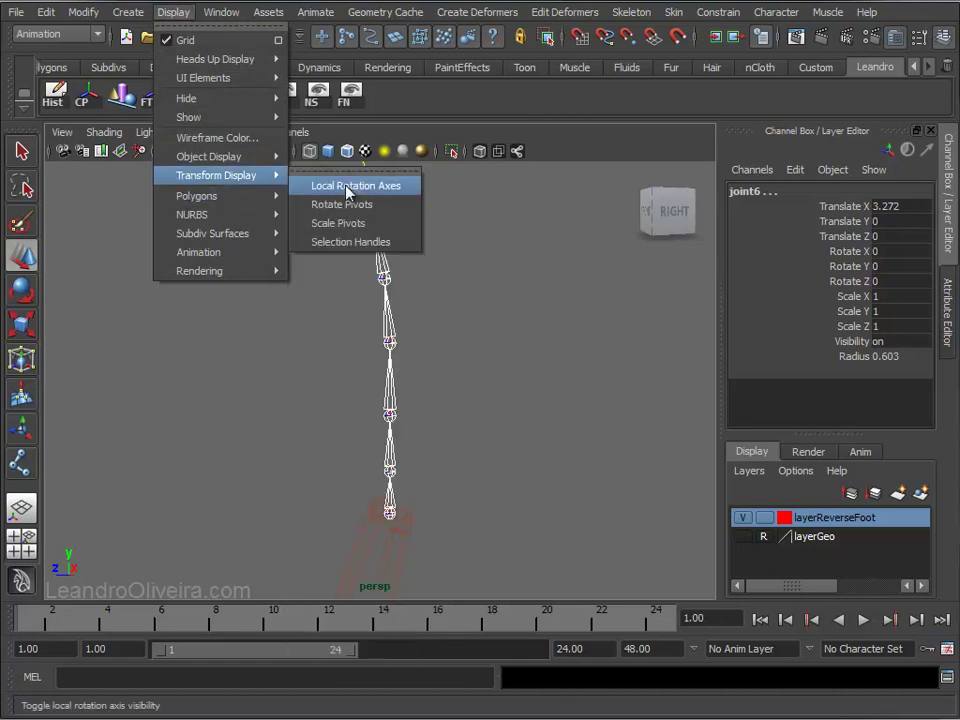
pyautogui.click(366, 187)
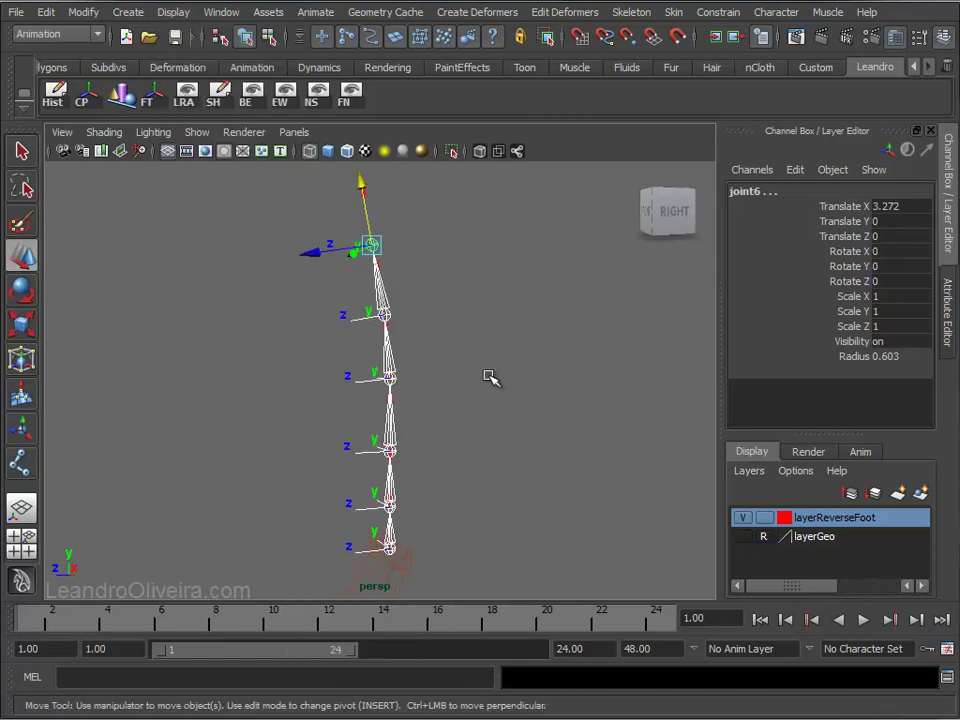
# Clear the selection and reselect joint1 at the chain root.
pyautogui.click(500, 403)
pyautogui.moveTo(500, 403)
pyautogui.keyDown('alt'); pyautogui.mouseDown()
pyautogui.moveTo(719, 437)
pyautogui.moveTo(747, 459)
pyautogui.moveTo(546, 463)
pyautogui.moveTo(501, 381)
pyautogui.mouseUp(); pyautogui.keyUp('alt')
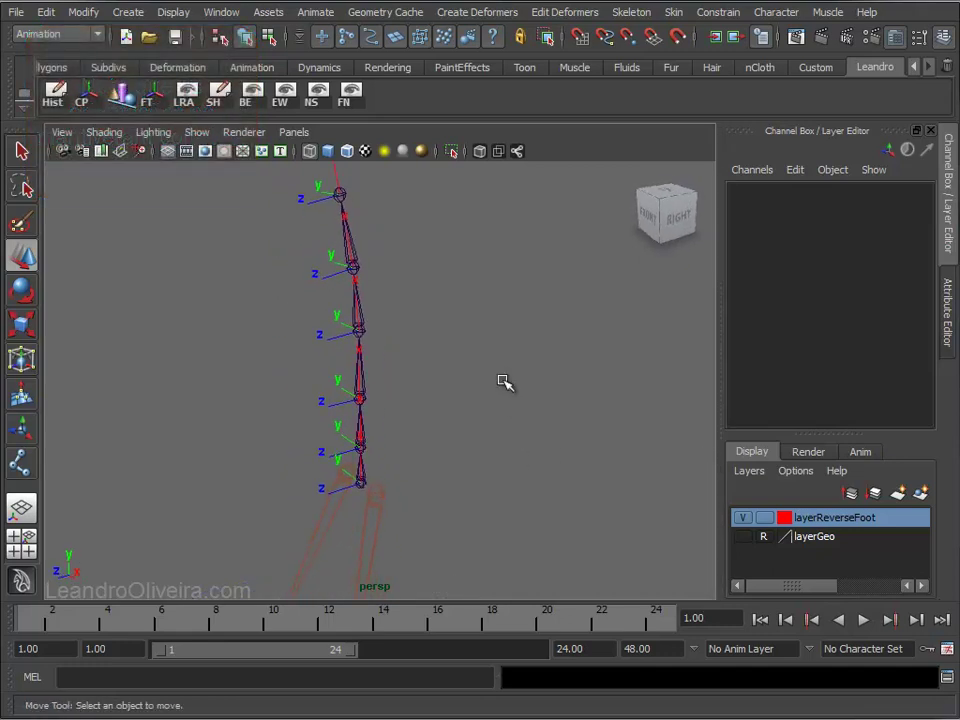
pyautogui.press('q')
pyautogui.click(361, 485)
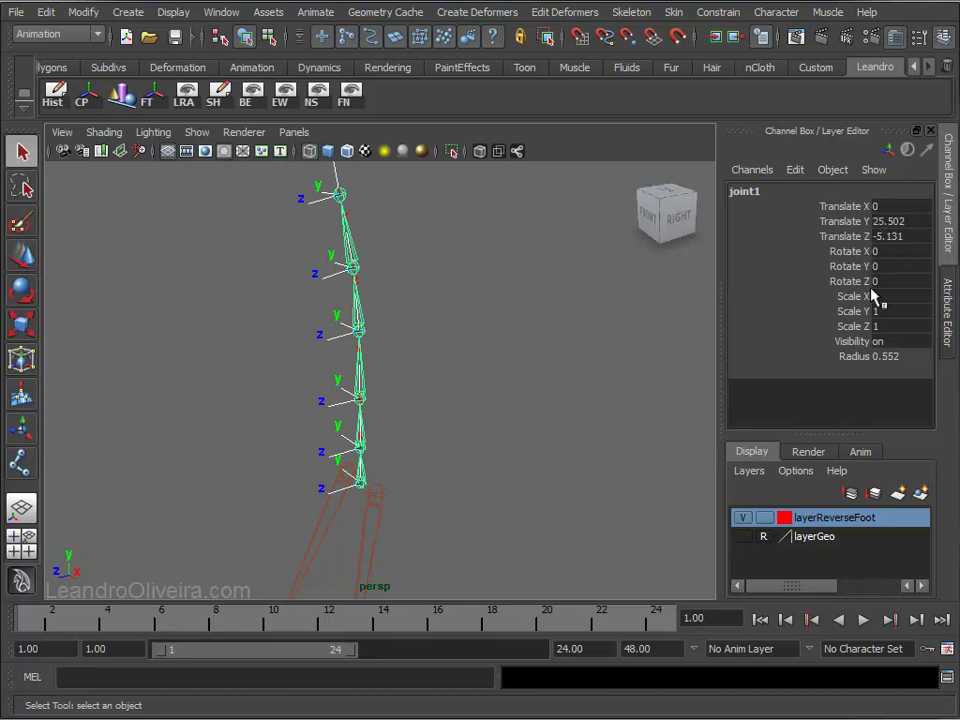
# Check rotations on joint2 through joint4, then freeze joint4's transformations to zero its rotation.
pyautogui.click(366, 440)
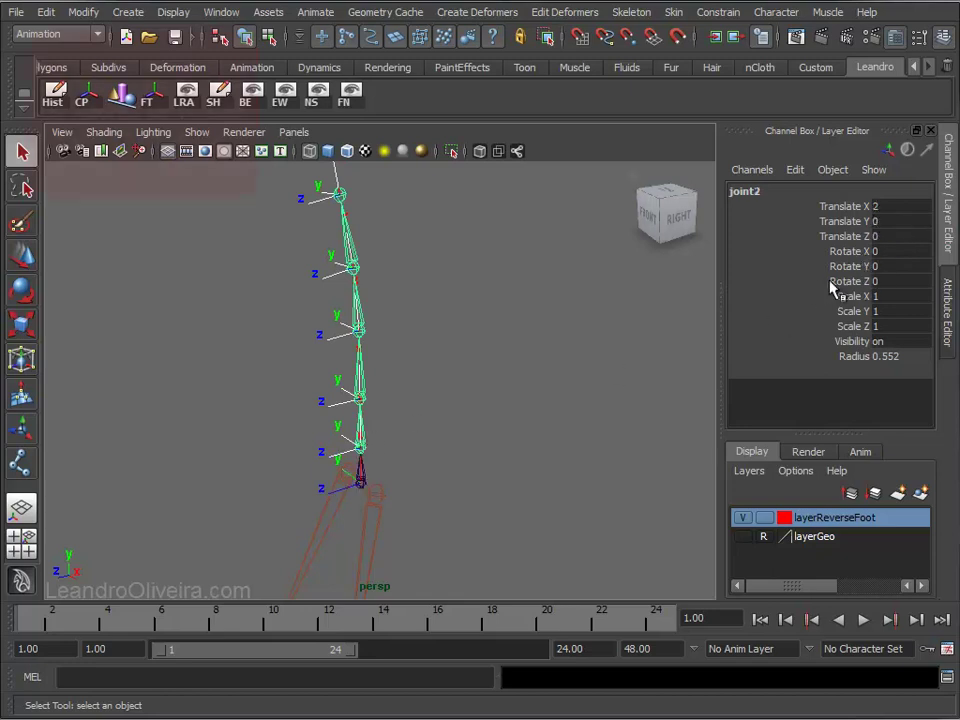
pyautogui.click(361, 390)
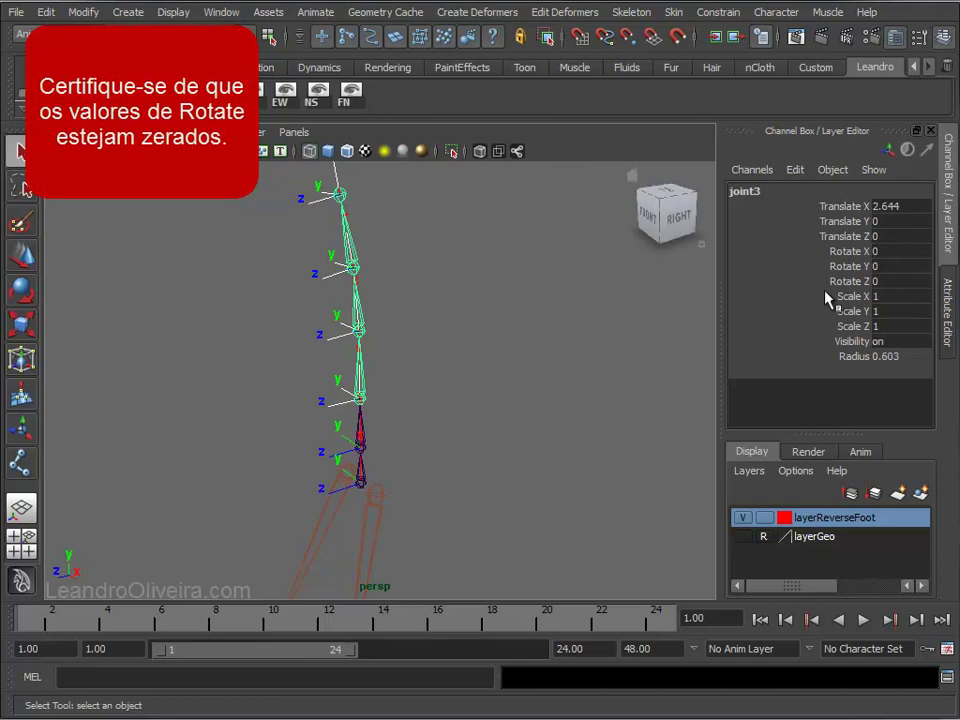
pyautogui.click(360, 320)
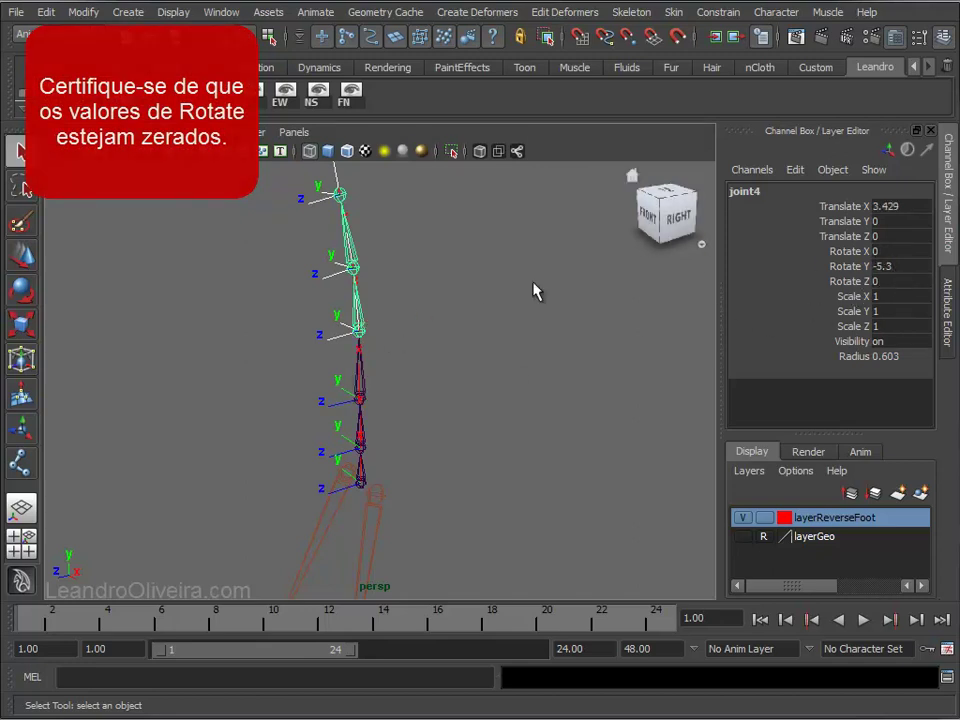
pyautogui.click(85, 13)
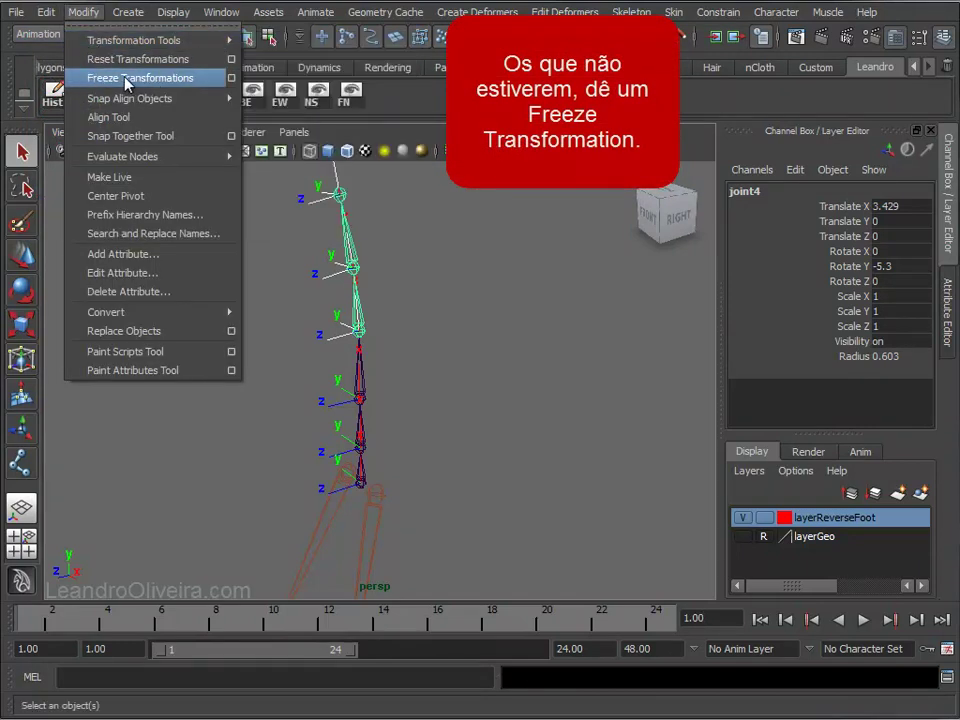
pyautogui.click(149, 78)
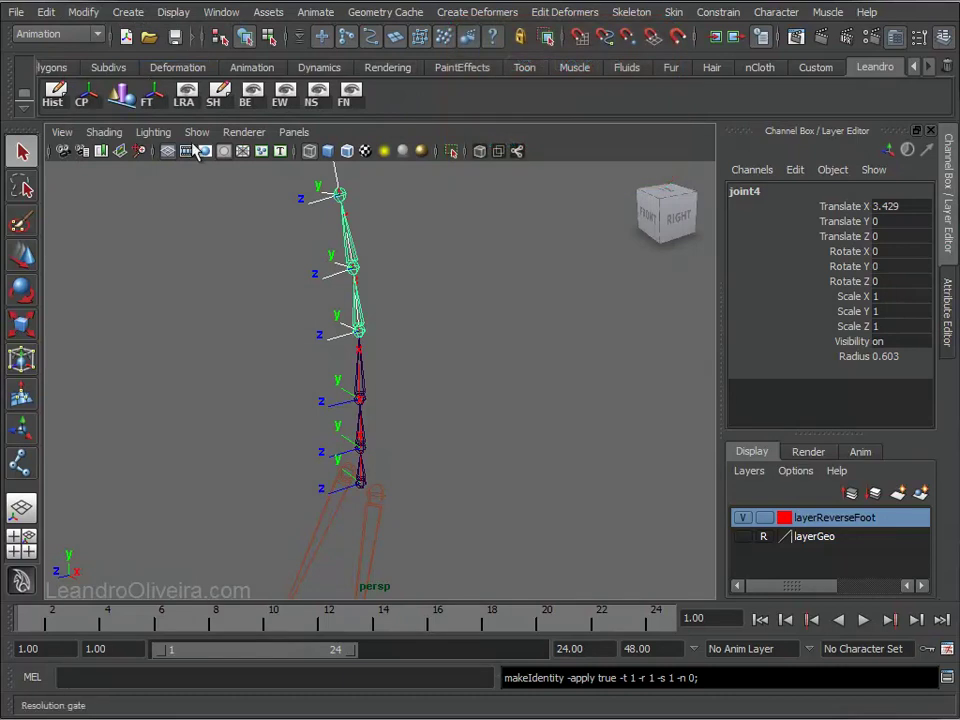
# Verify joint5 and joint6 rotations, then show joint1 in the Attribute Editor.
pyautogui.click(357, 261)
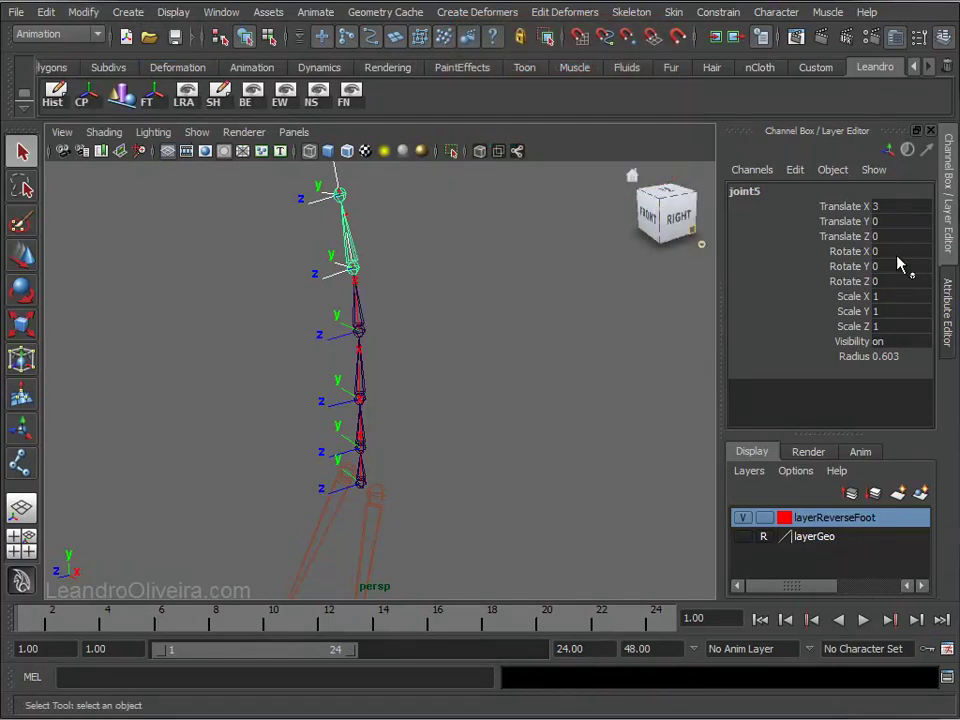
pyautogui.click(341, 195)
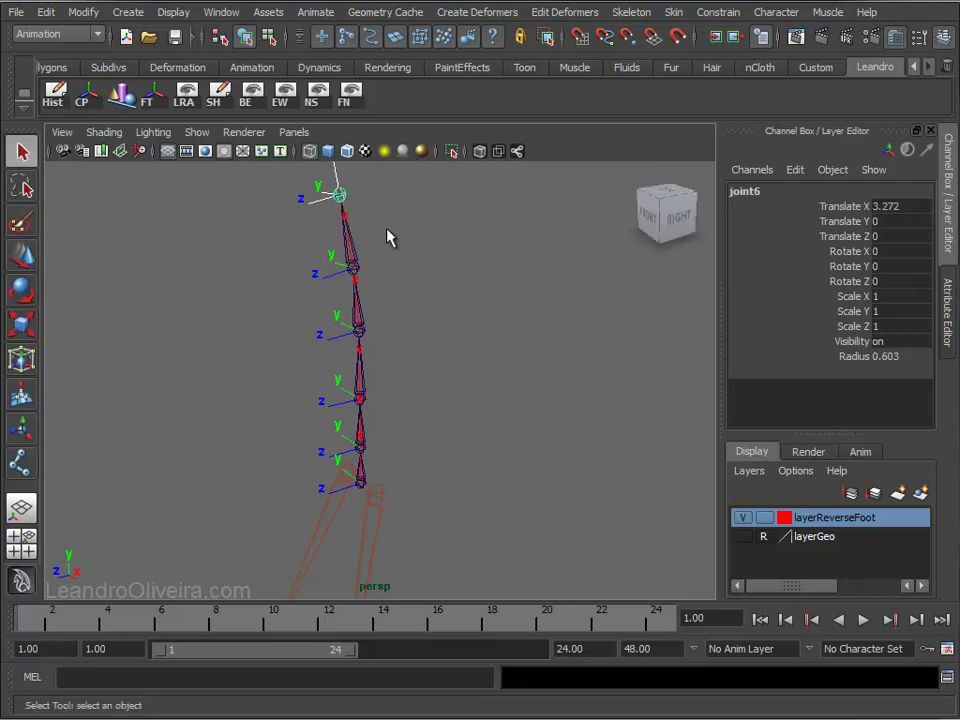
pyautogui.click(358, 321)
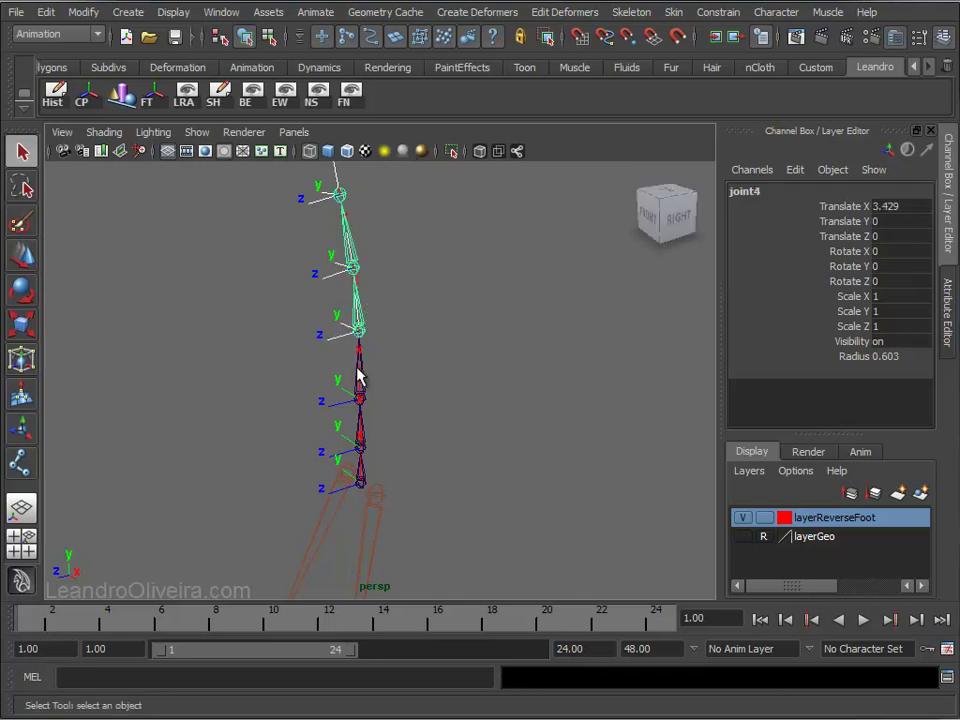
pyautogui.click(363, 410)
pyautogui.click(361, 477)
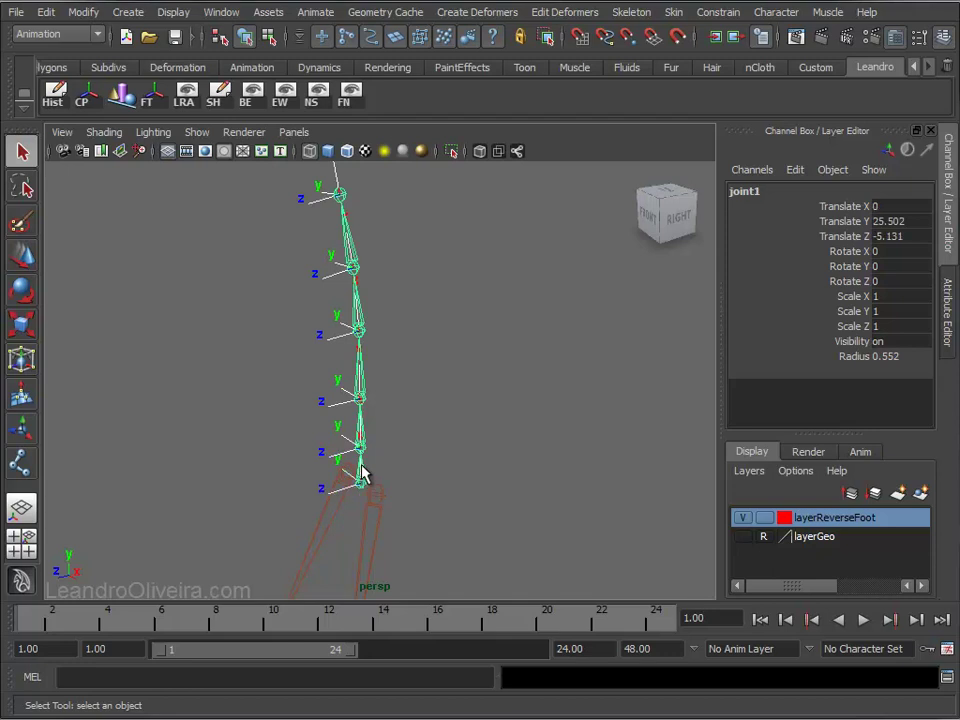
pyautogui.click(379, 348)
pyautogui.click(360, 480)
pyautogui.click(950, 303)
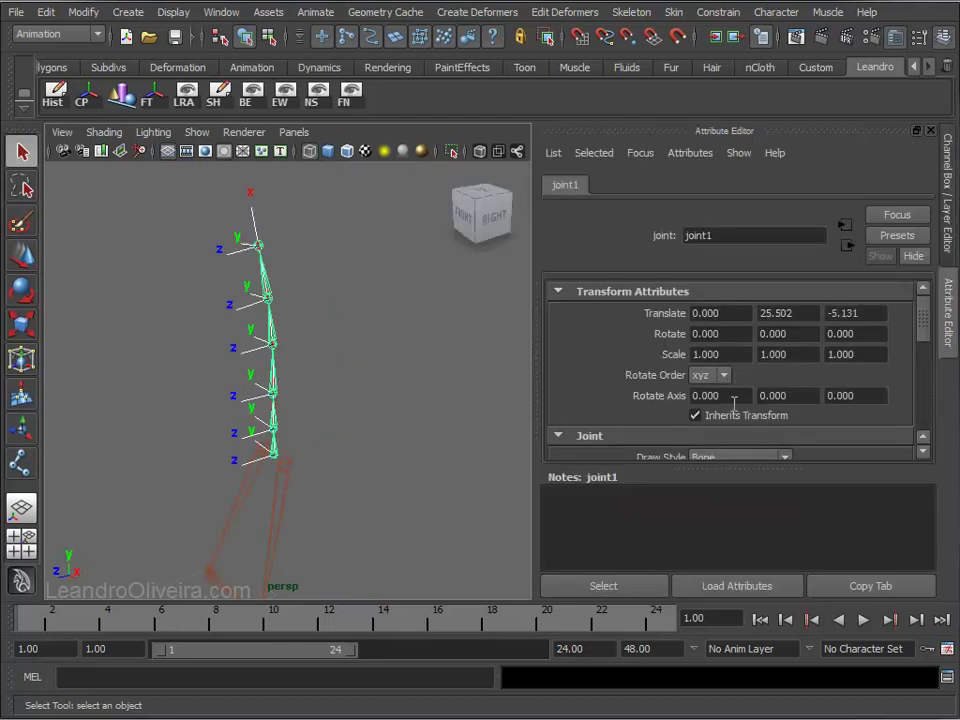
# Check joint4's Joint Orient Y of -5.3, then return to the Channel Box and open the Window menu.
pyautogui.moveTo(921, 325); pyautogui.dragTo(923, 364)
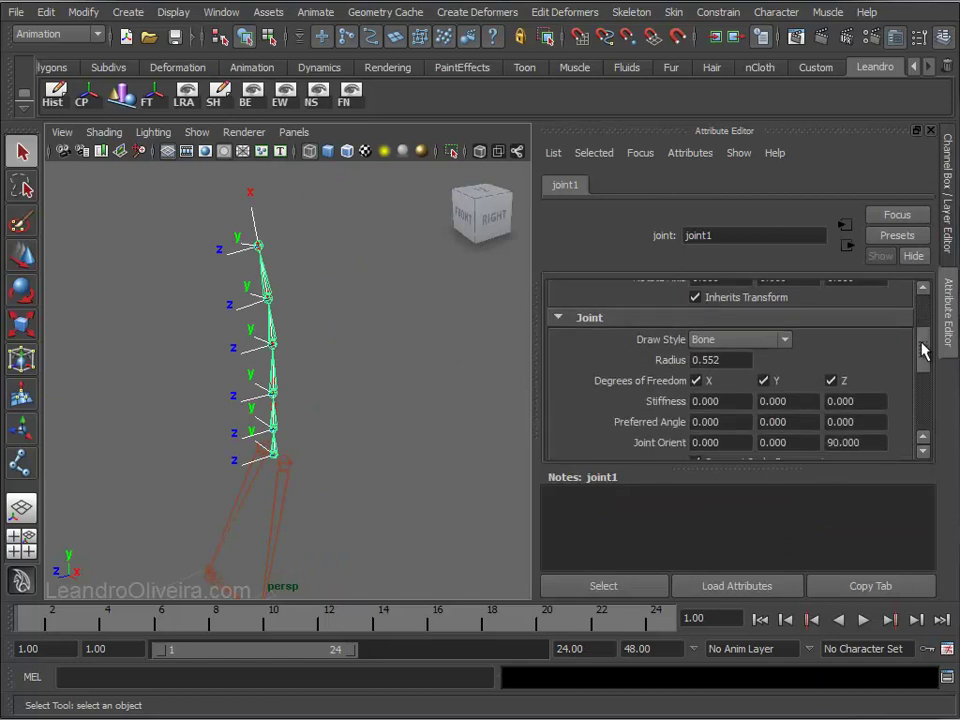
pyautogui.click(275, 336)
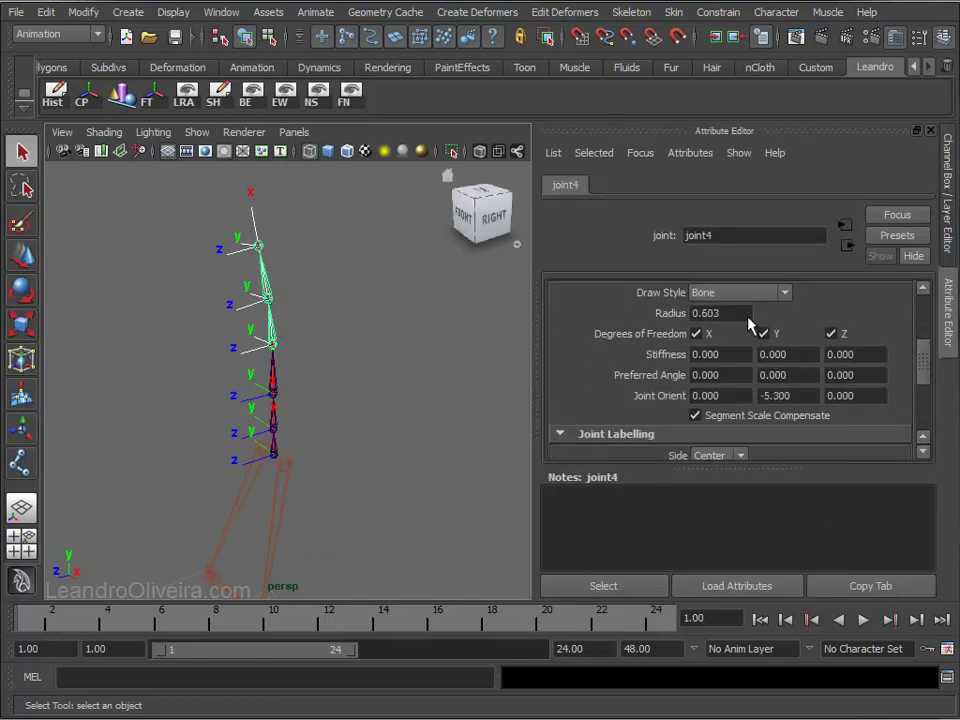
pyautogui.moveTo(926, 360); pyautogui.dragTo(921, 214)
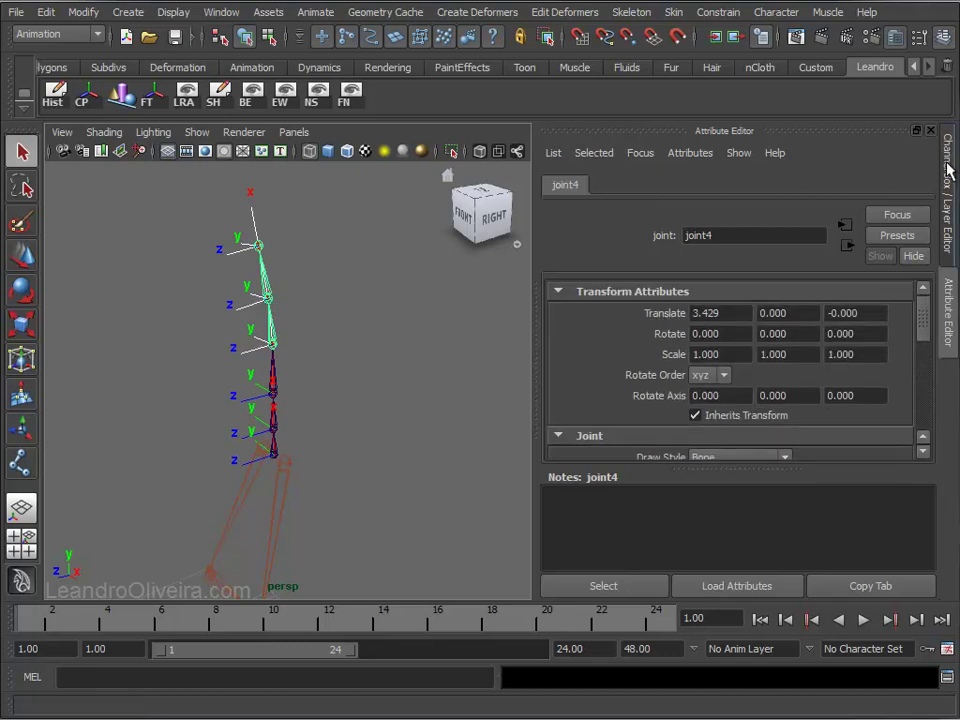
pyautogui.click(949, 170)
pyautogui.moveTo(448, 306)
pyautogui.keyDown('alt'); pyautogui.mouseDown()
pyautogui.moveTo(433, 321)
pyautogui.moveTo(452, 297)
pyautogui.mouseUp(); pyautogui.keyUp('alt')
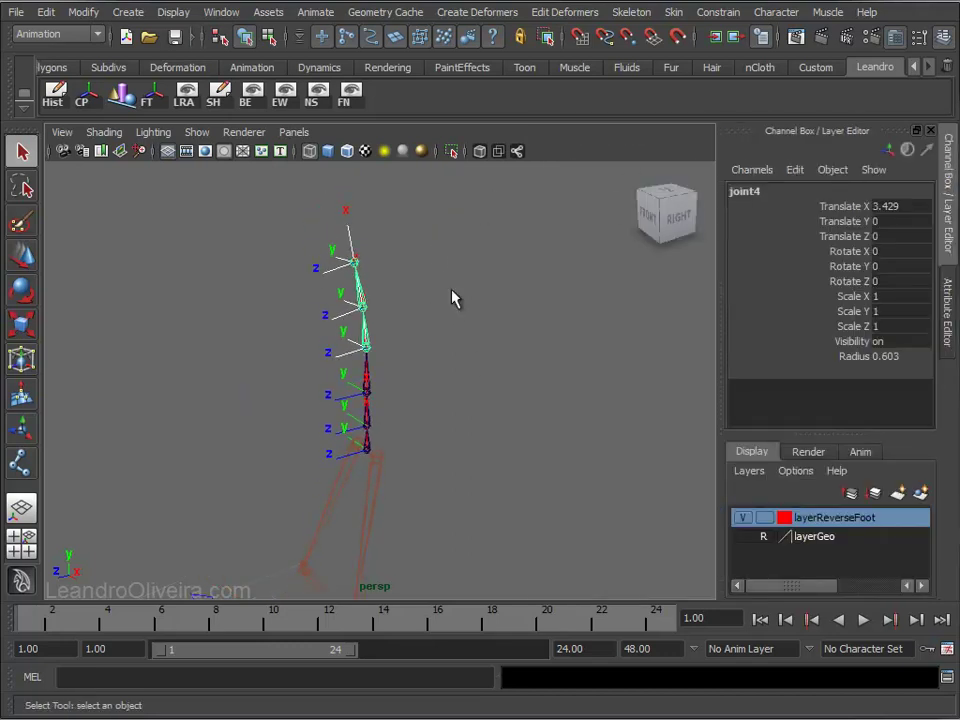
pyautogui.click(220, 12)
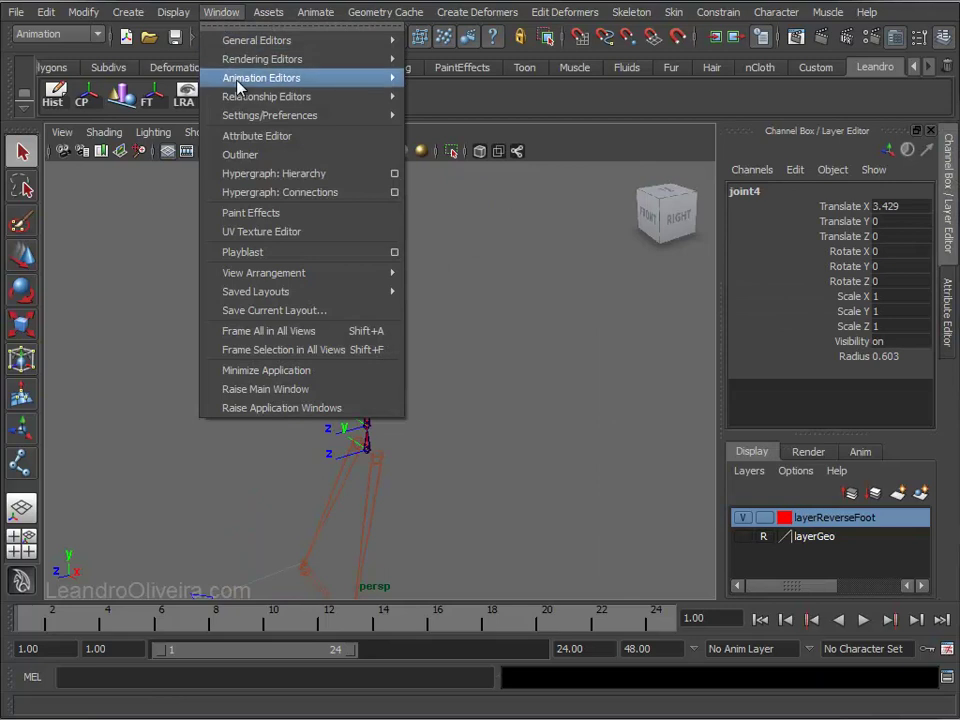
# Open the Outliner and place it beside the skeleton.
pyautogui.click(240, 156)
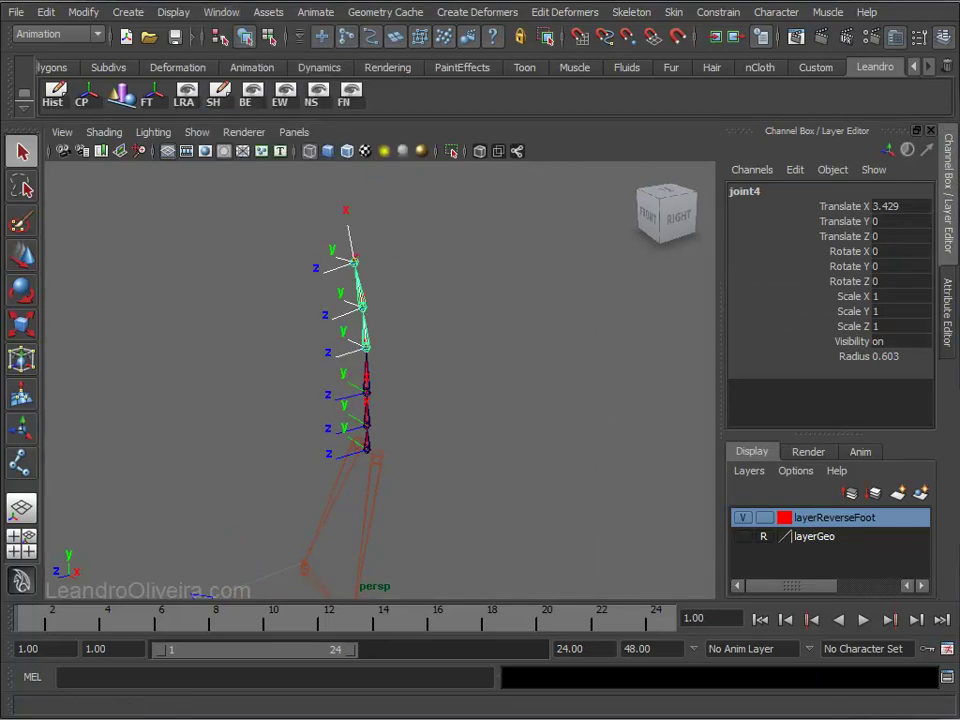
pyautogui.moveTo(135, 158); pyautogui.dragTo(182, 162)
pyautogui.keyDown('alt'); pyautogui.moveTo(458, 251); pyautogui.dragTo(562, 252, button='middle'); pyautogui.keyUp('alt')
pyautogui.moveTo(562, 253)
pyautogui.keyDown('alt'); pyautogui.mouseDown()
pyautogui.moveTo(542, 285)
pyautogui.moveTo(561, 336)
pyautogui.moveTo(529, 321)
pyautogui.mouseUp(); pyautogui.keyUp('alt')
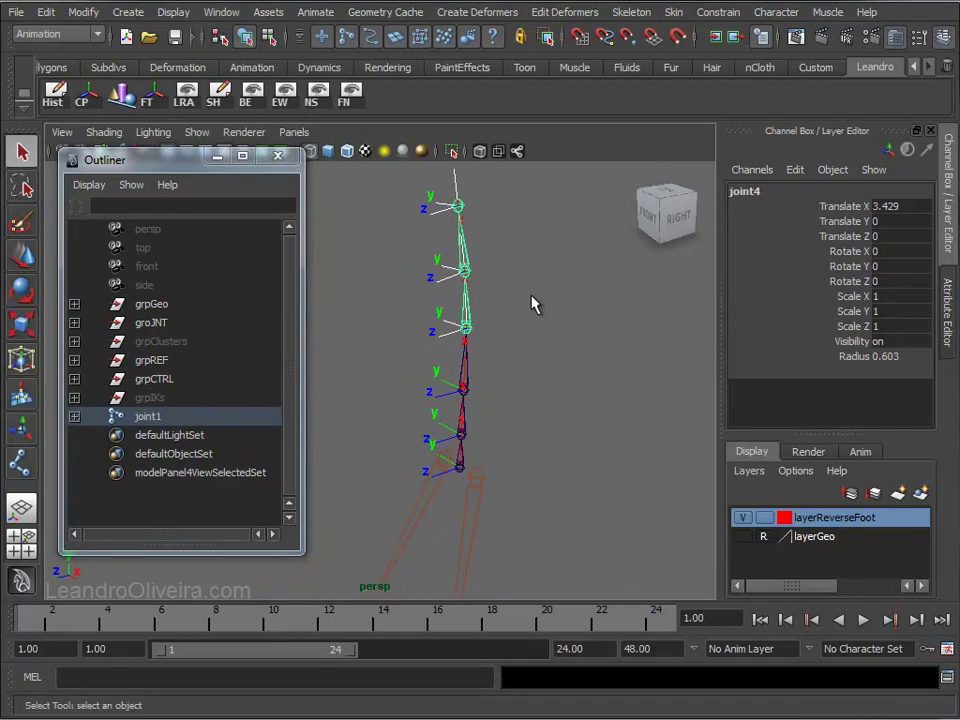
# Select joint1's whole hierarchy and turn off Local Rotation Axes display.
pyautogui.click(463, 465)
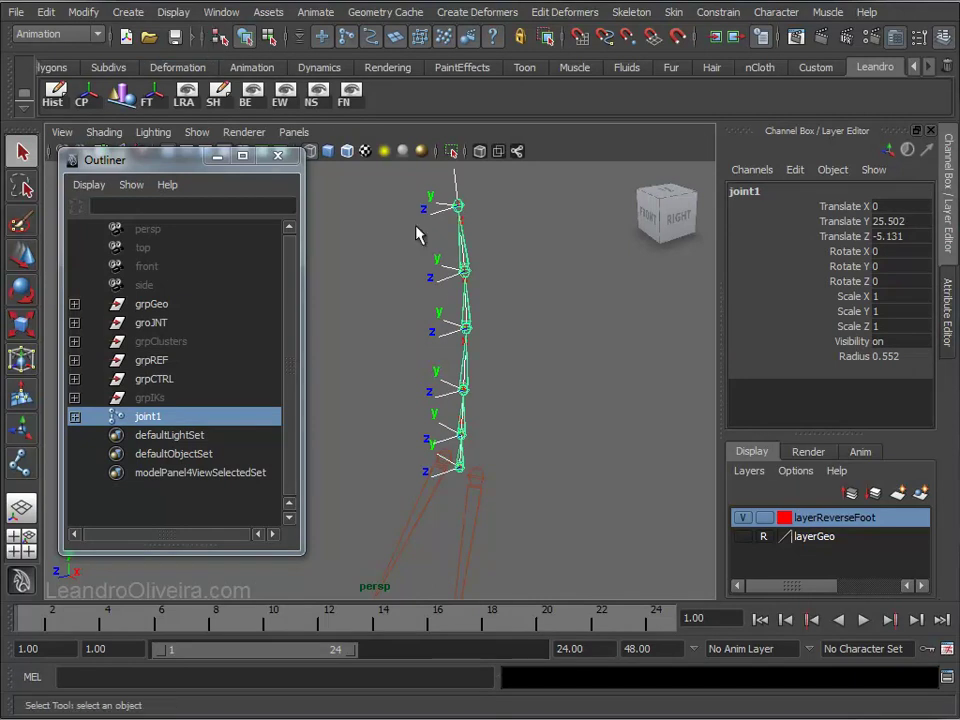
pyautogui.click(83, 12)
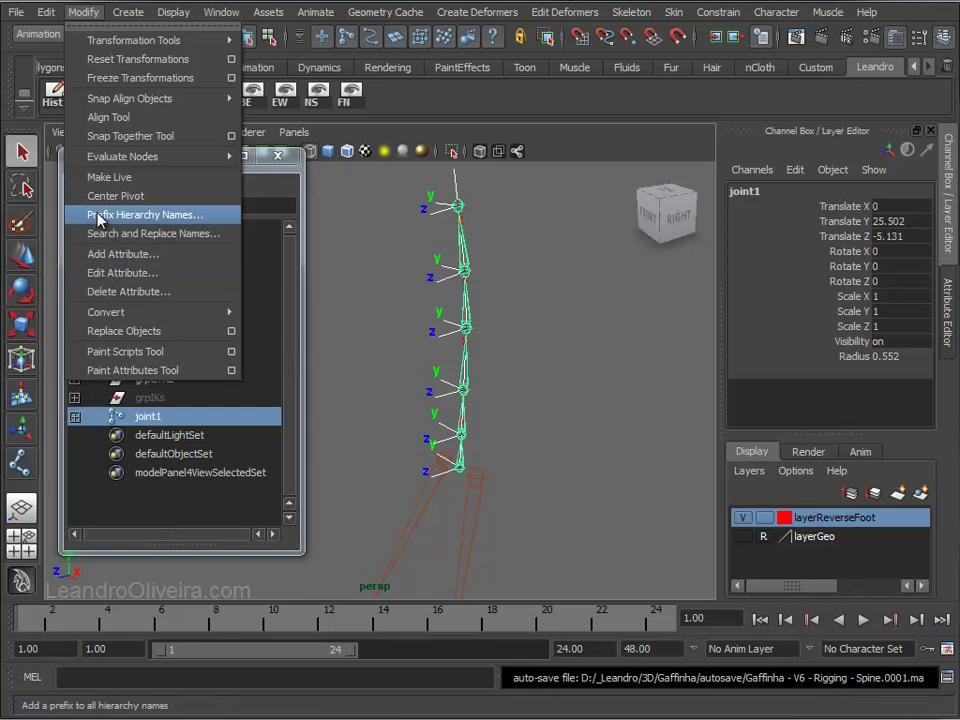
pyautogui.click(46, 12)
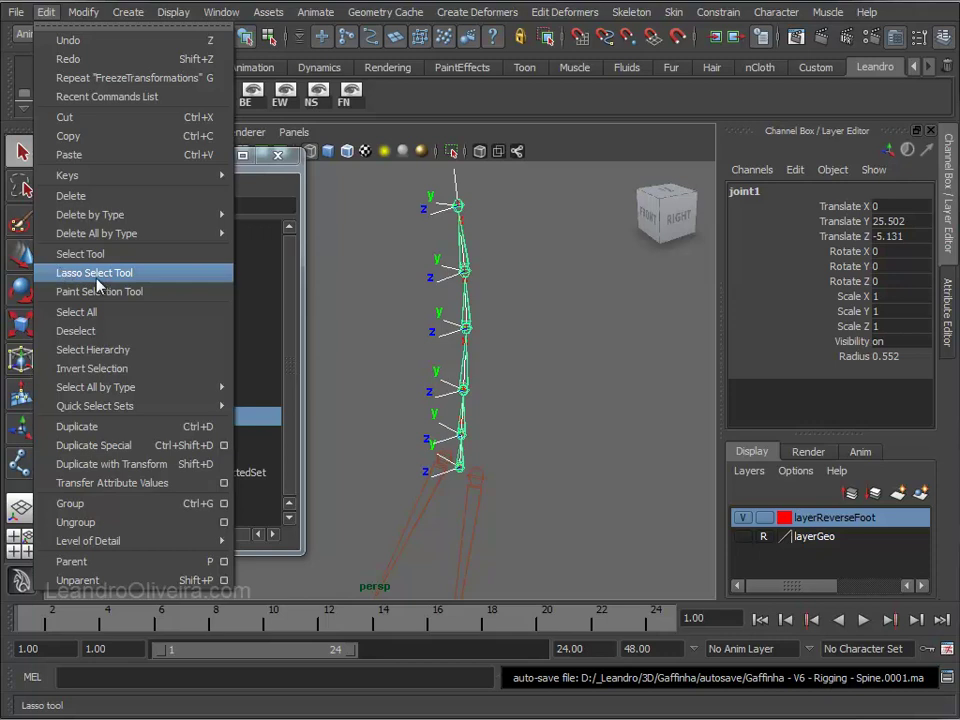
pyautogui.click(75, 350)
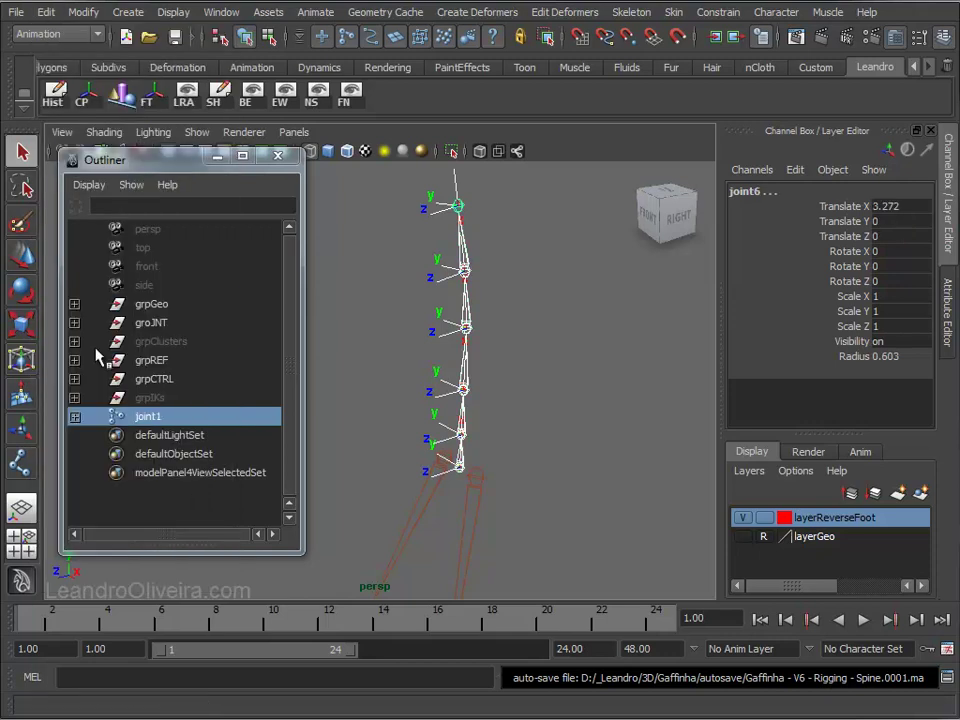
pyautogui.click(172, 12)
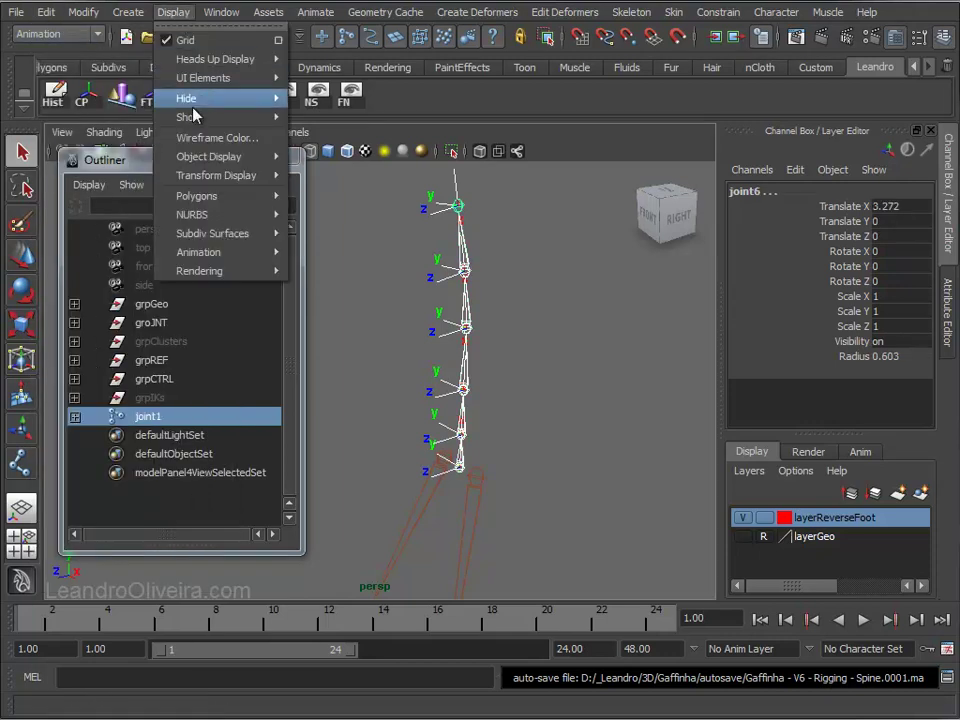
pyautogui.moveTo(216, 175)
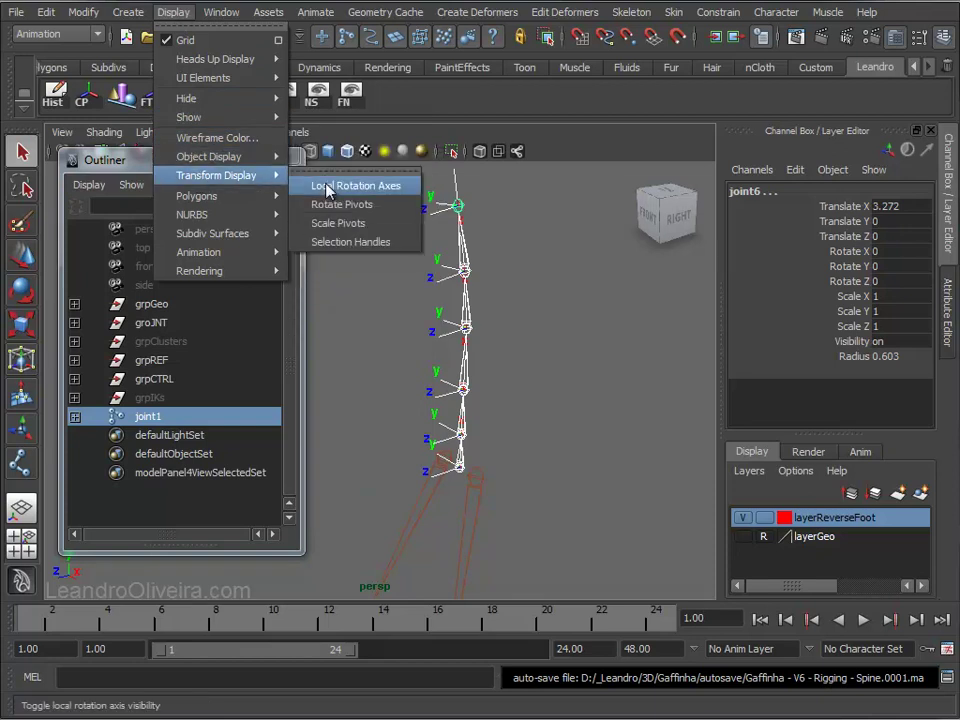
pyautogui.click(320, 186)
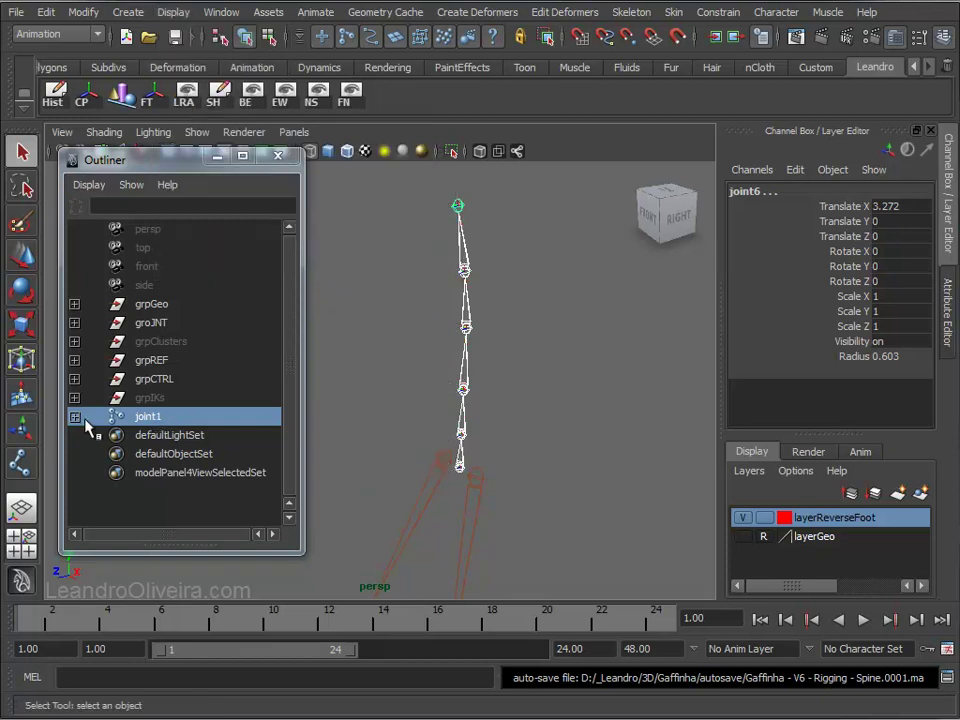
# Rename joint1 to jntHip and joint2 to jntRoot.
pyautogui.doubleClick(165, 416)
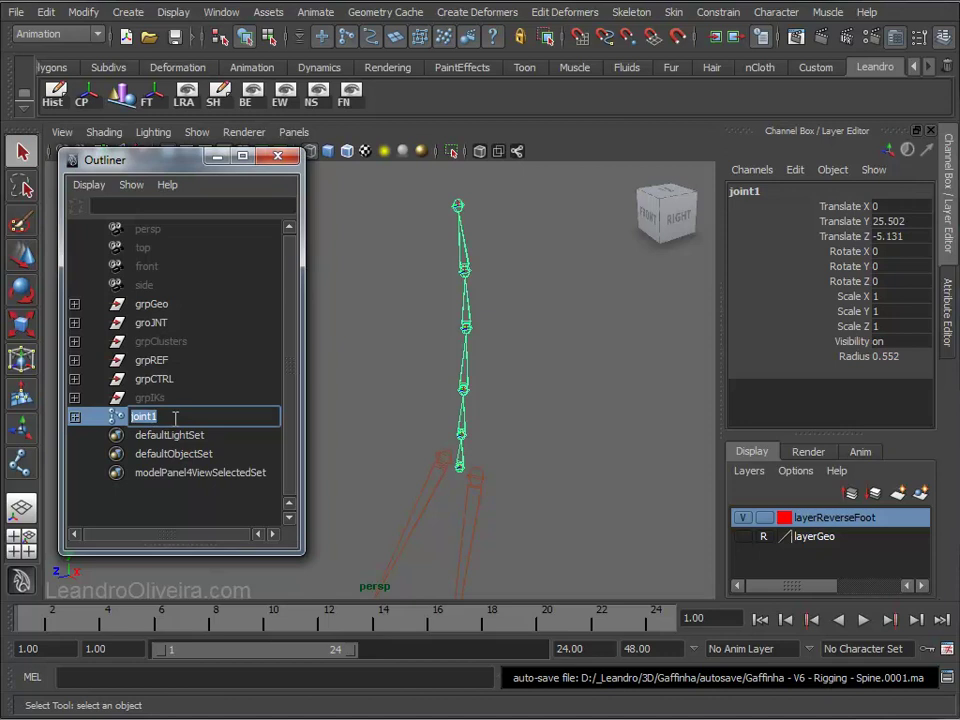
pyautogui.write('j')
pyautogui.press('Return')
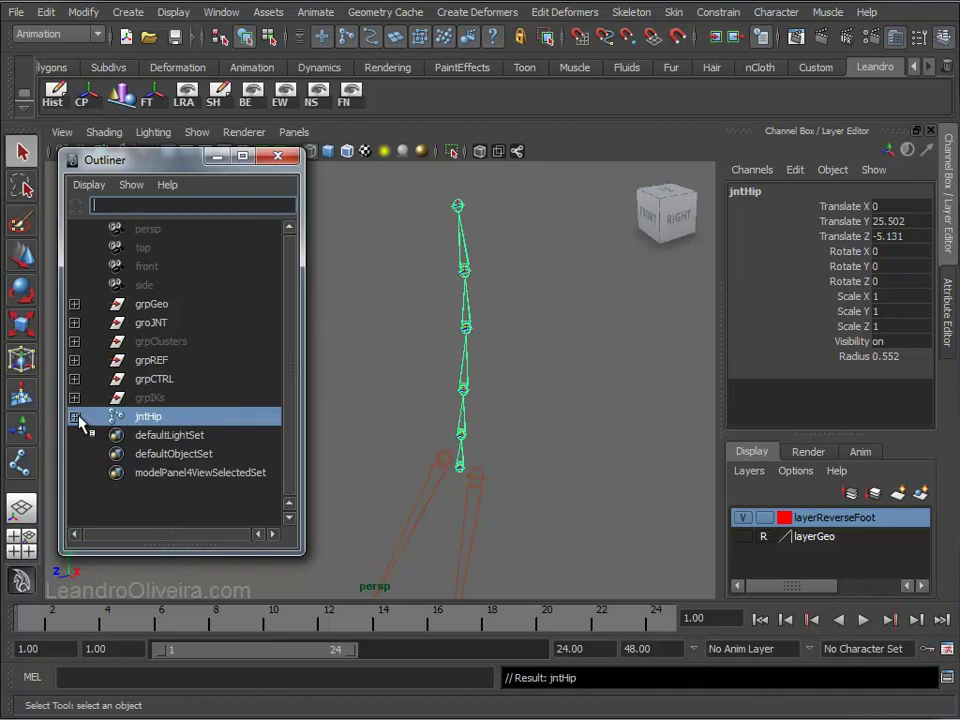
pyautogui.click(74, 417)
pyautogui.click(166, 436)
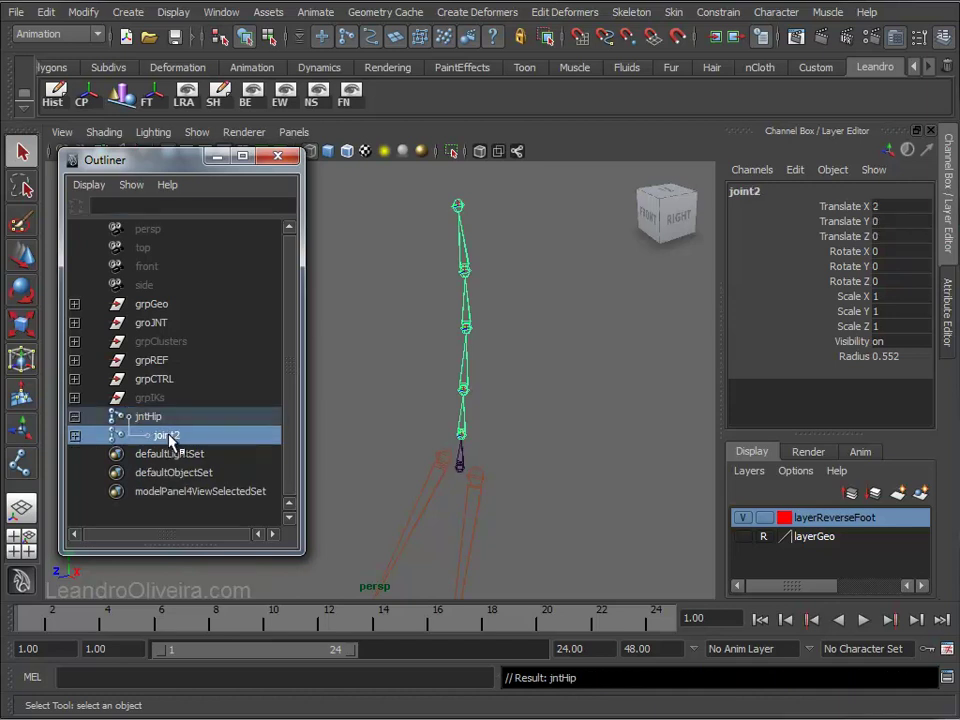
pyautogui.doubleClick(168, 436)
pyautogui.write('jntRoot')
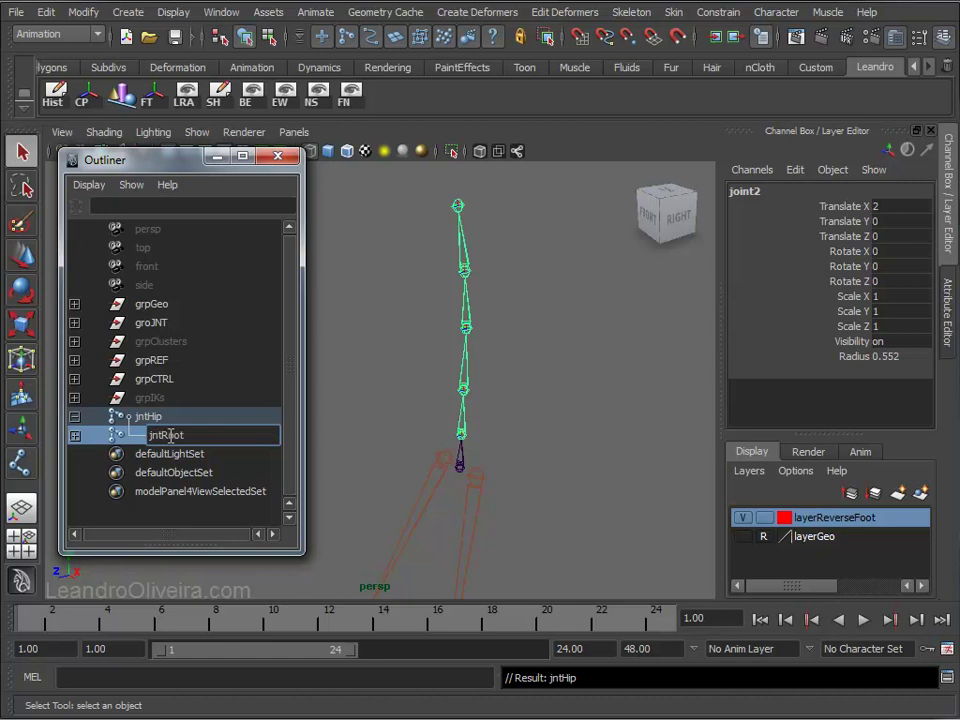
pyautogui.press('Return')
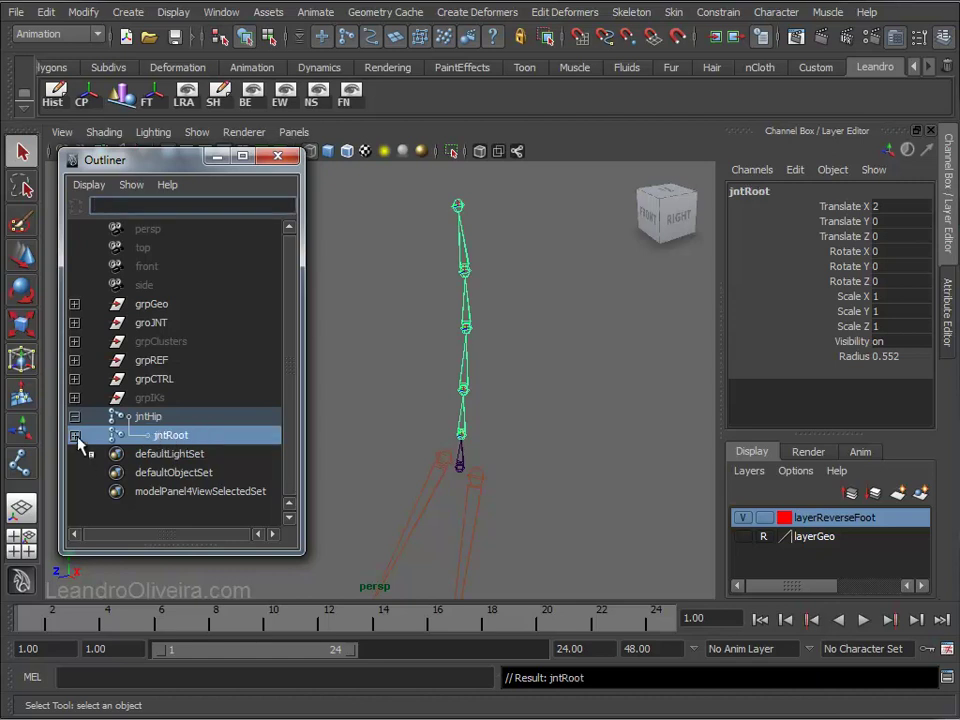
# Rename joint3 to jntSpine01 and joint4 to jntSpine02.
pyautogui.click(75, 436)
pyautogui.click(190, 454)
pyautogui.doubleClick(188, 454)
pyautogui.write('jntSpine01')
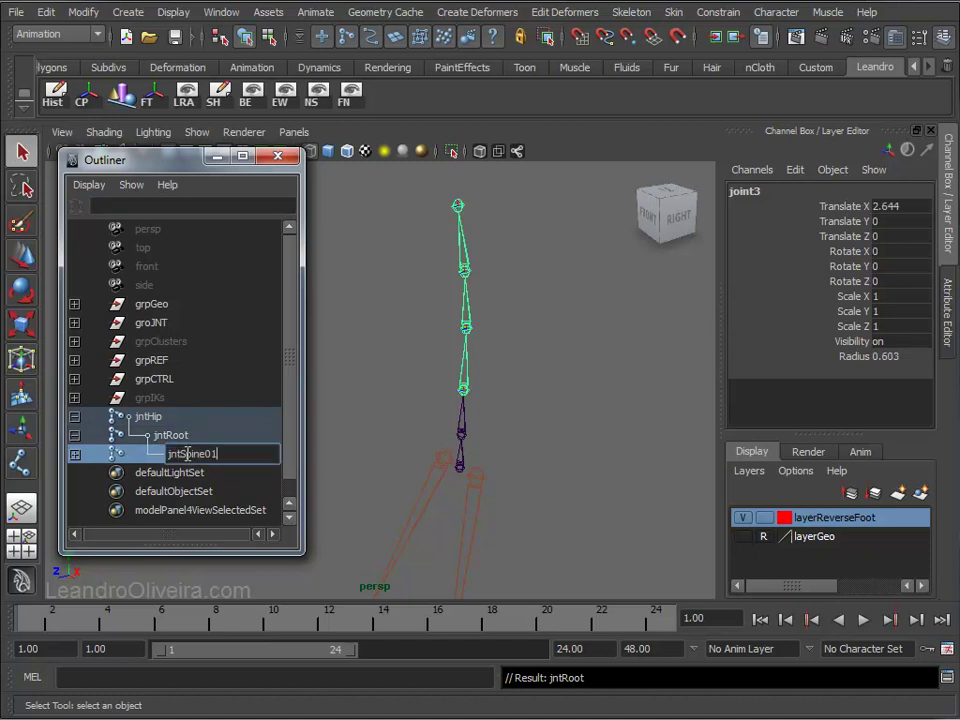
pyautogui.press('Return')
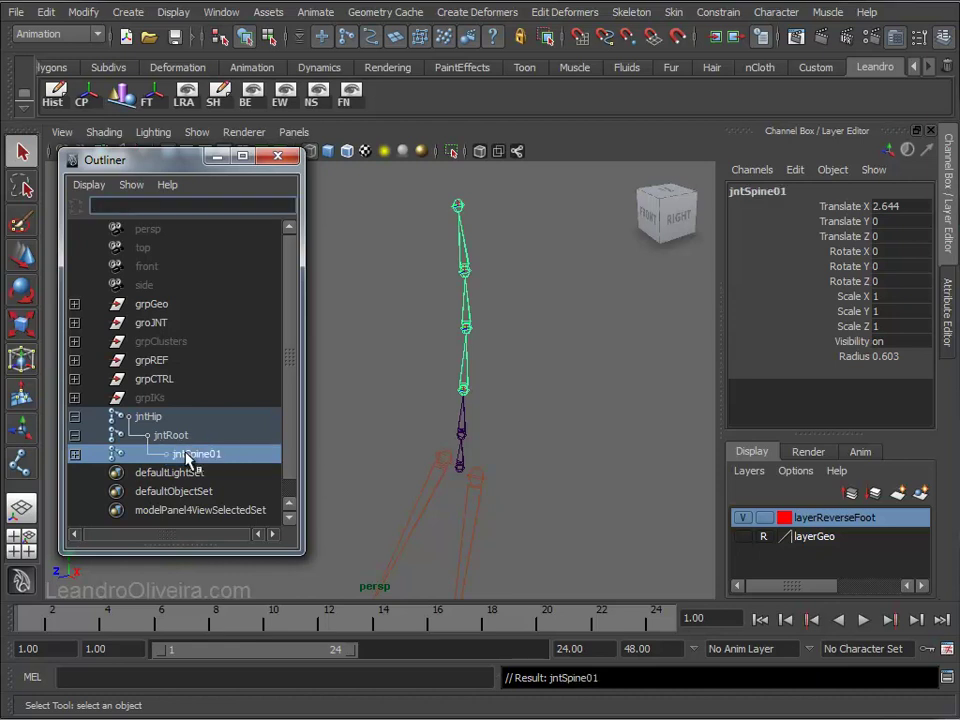
pyautogui.doubleClick(217, 455)
pyautogui.hotkey('ctrl', 'c')
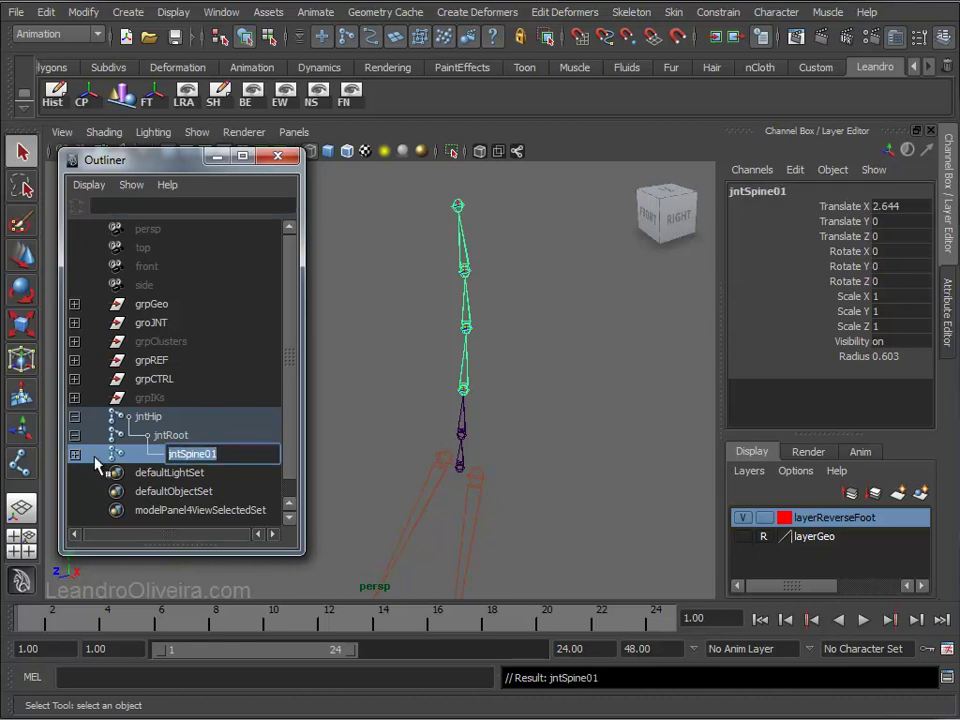
pyautogui.click(75, 454)
pyautogui.click(203, 472)
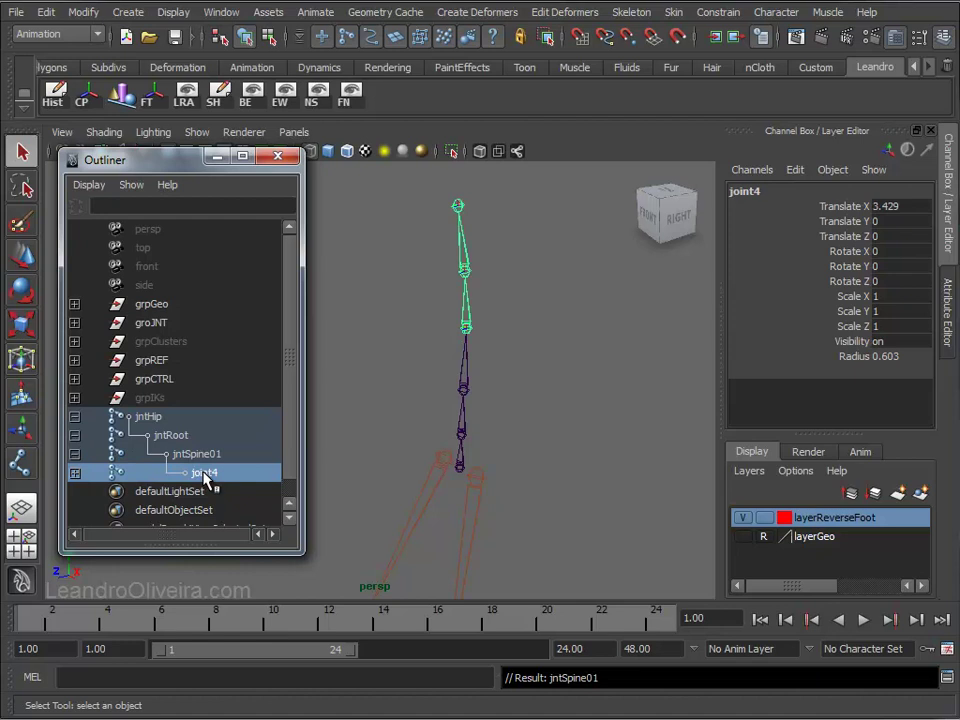
pyautogui.doubleClick(204, 476)
pyautogui.hotkey('ctrl', 'v')
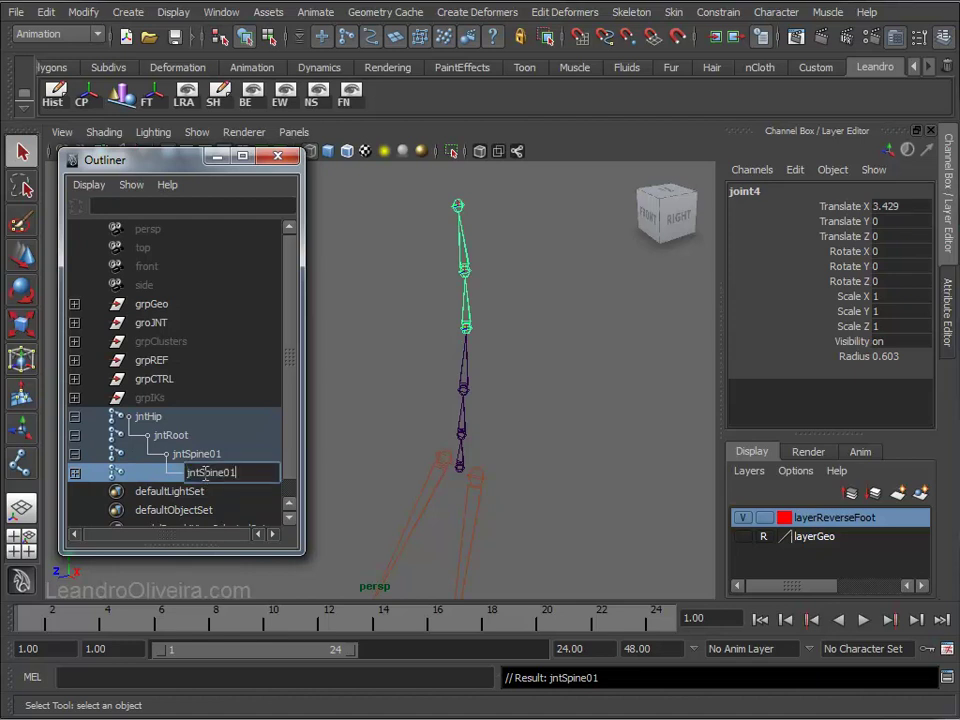
pyautogui.write('2')
pyautogui.press('Return')
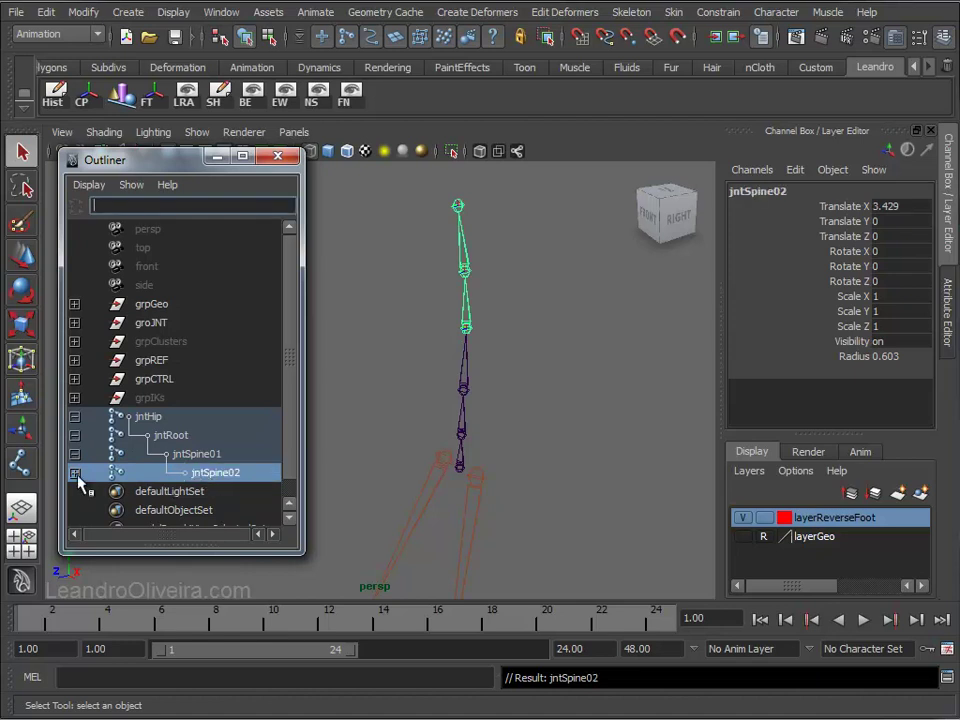
# Rename joint5 to jntSpine03 and joint6 to jntSpineEND.
pyautogui.click(75, 472)
pyautogui.doubleClick(221, 491)
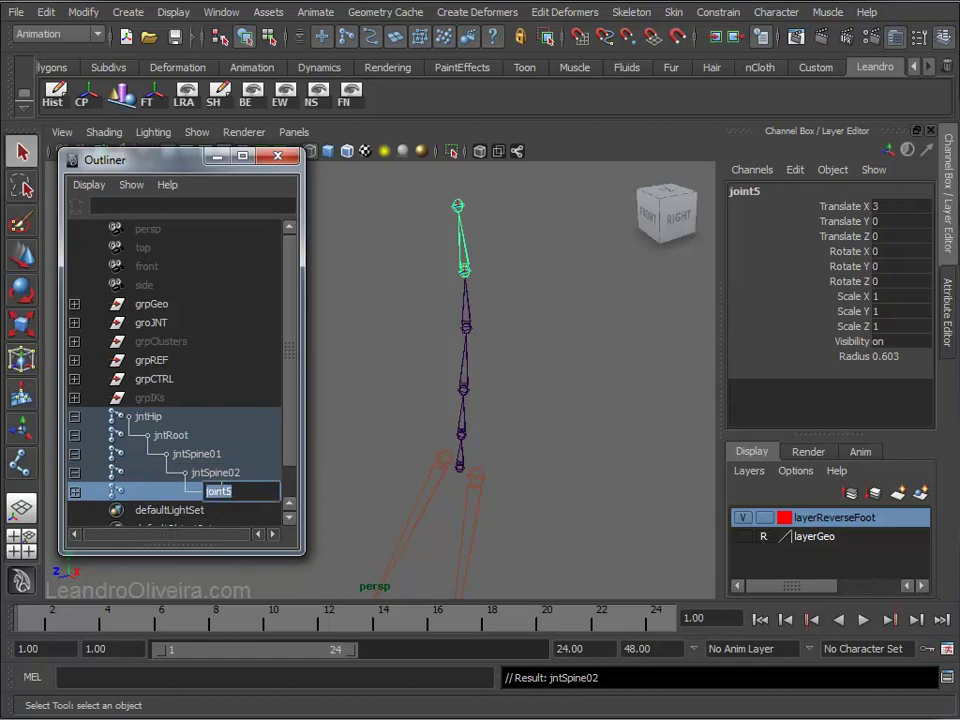
pyautogui.hotkey('ctrl', 'v')
pyautogui.press('Return')
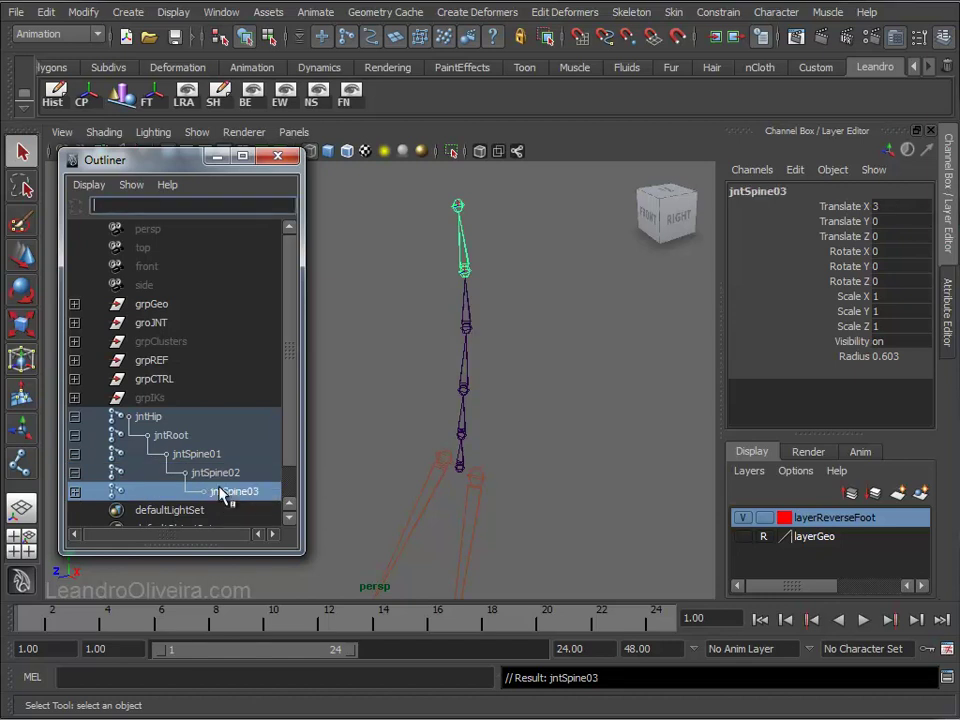
pyautogui.scroll(-1, 293, 429)
pyautogui.scroll(-1, 293, 440)
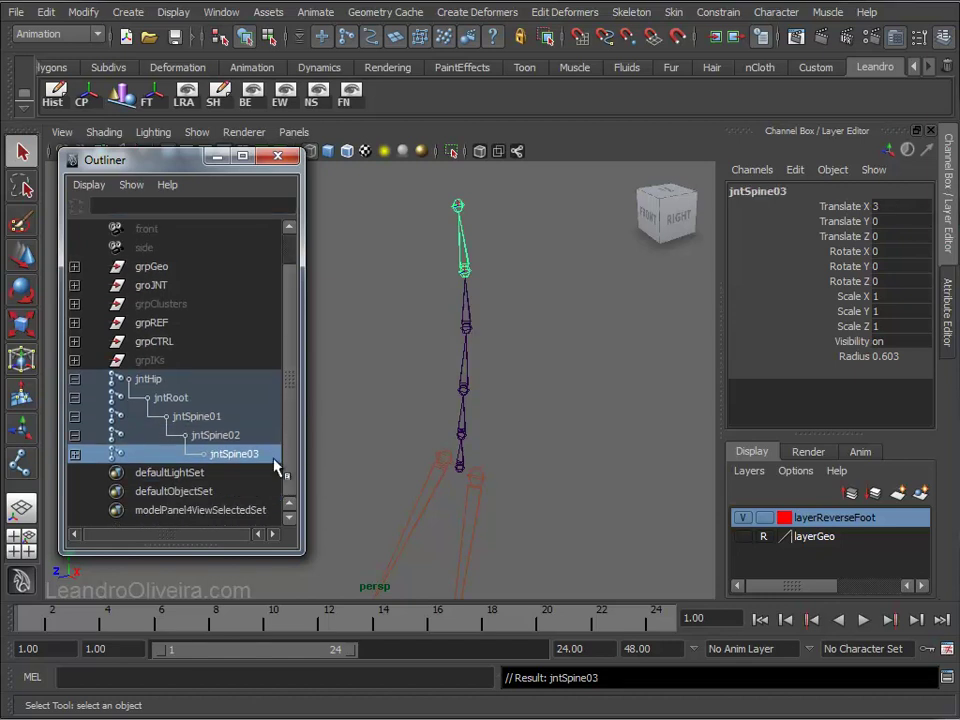
pyautogui.click(78, 456)
pyautogui.click(238, 473)
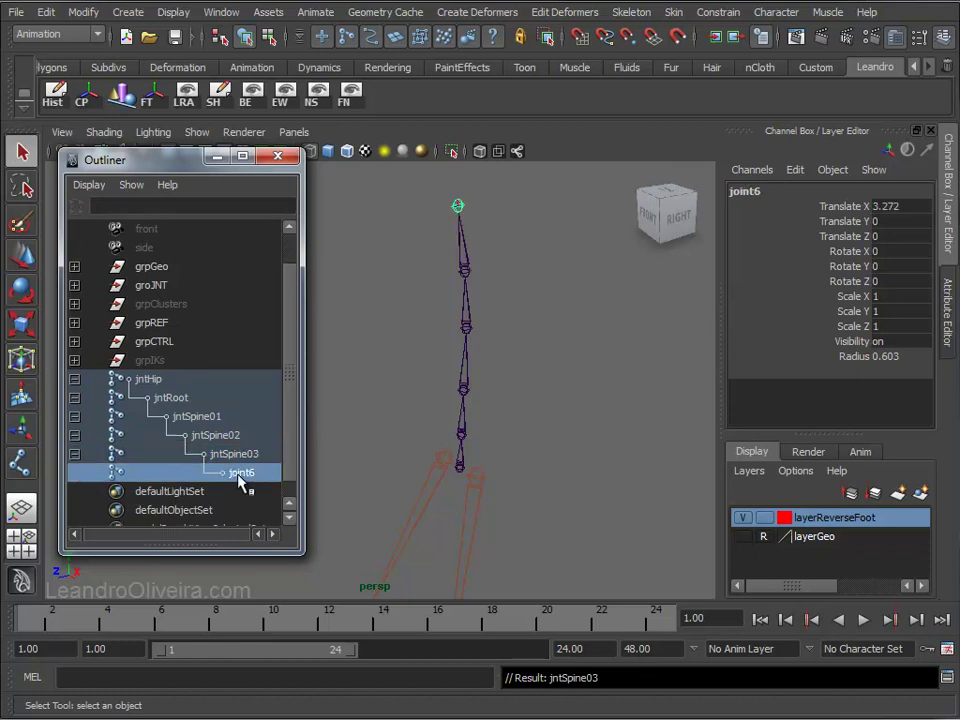
pyautogui.doubleClick(243, 475)
pyautogui.write('jntSpine01')
pyautogui.write('D')
pyautogui.press('Return')
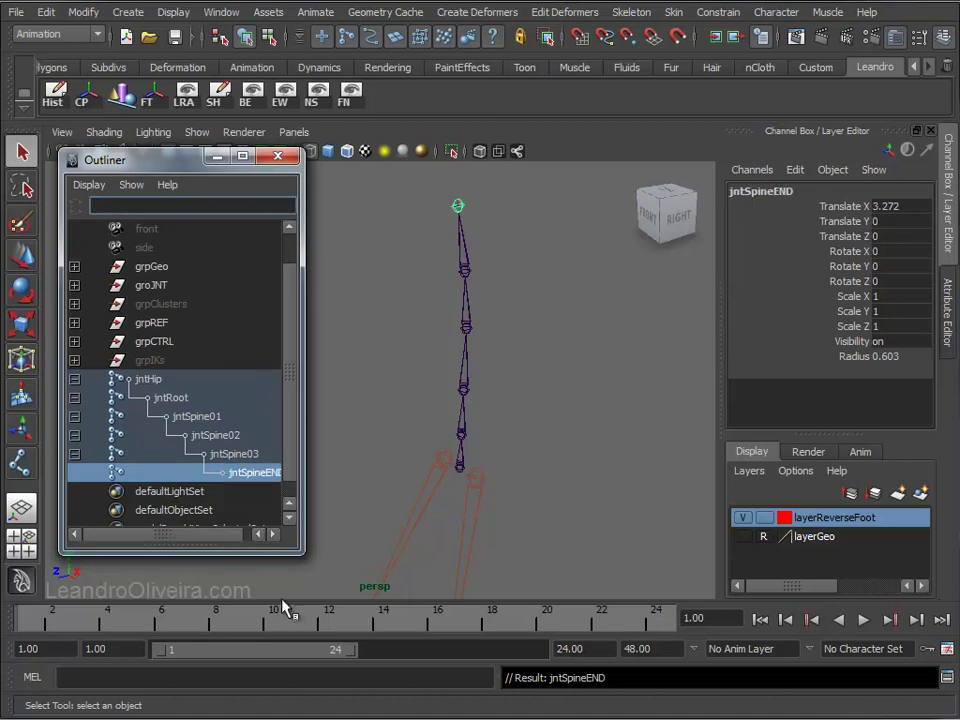
# Enlarge the Outliner and collapse the jntHip hierarchy.
pyautogui.moveTo(300, 553); pyautogui.dragTo(347, 577)
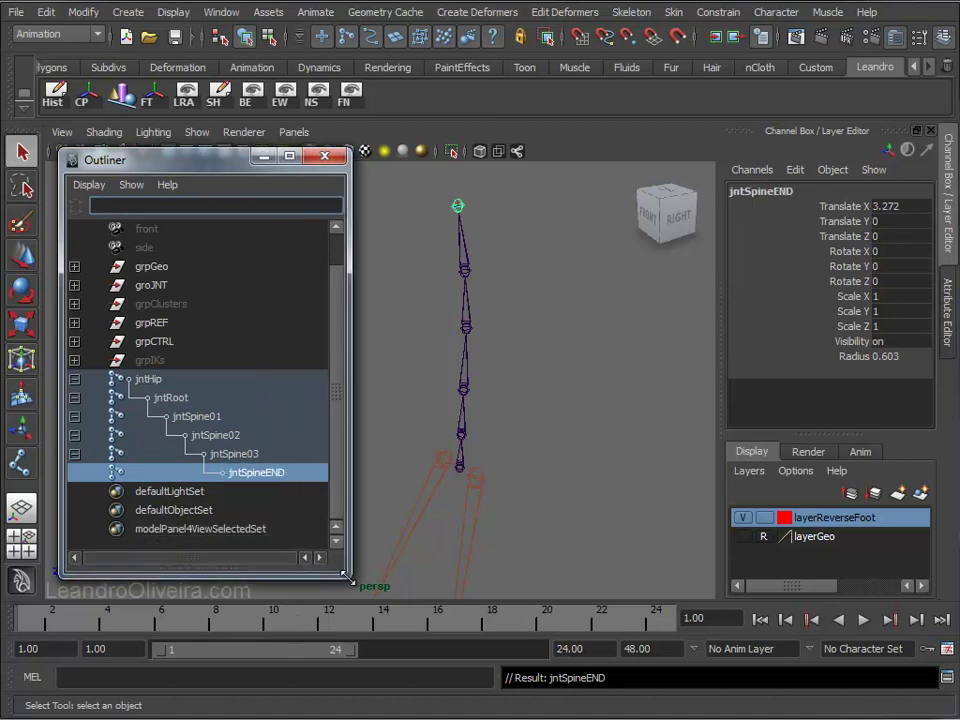
pyautogui.click(153, 381)
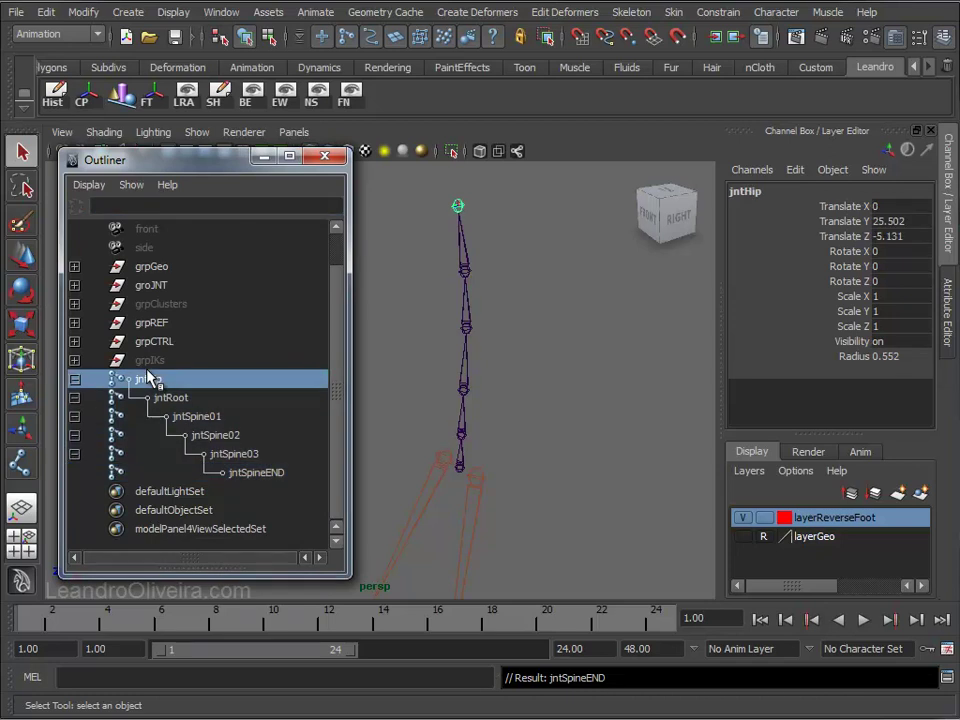
pyautogui.click(75, 379)
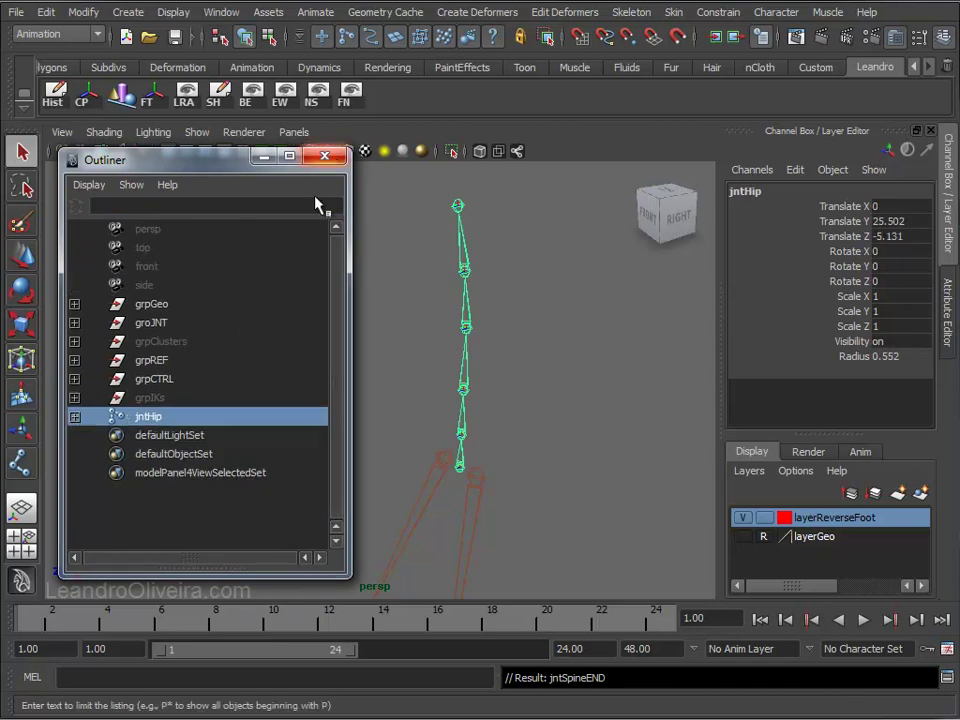
# Close the Outliner, deselect everything, and frame the skeleton from the front-right.
pyautogui.click(322, 157)
pyautogui.click(303, 281)
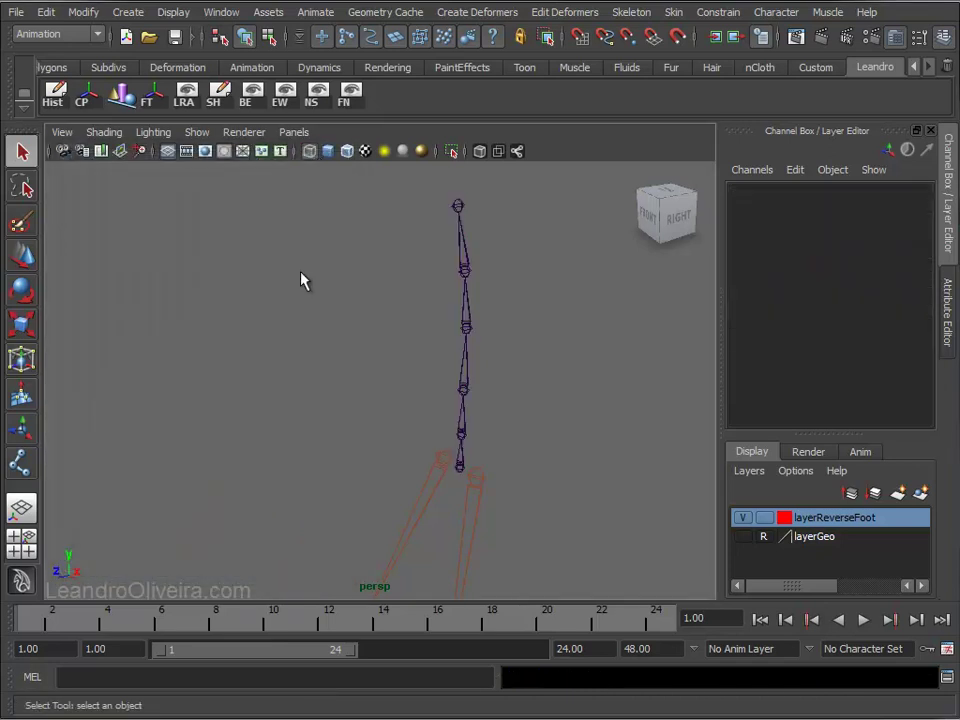
pyautogui.keyDown('alt'); pyautogui.moveTo(347, 328); pyautogui.dragTo(290, 352, button='middle'); pyautogui.keyUp('alt')
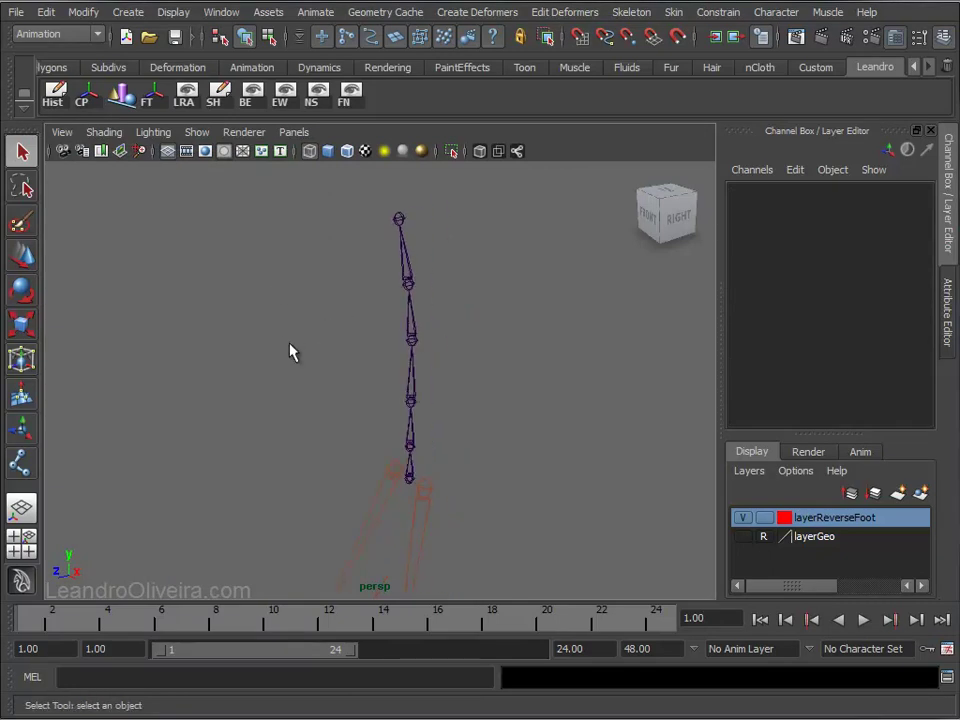
pyautogui.keyDown('alt'); pyautogui.moveTo(334, 351); pyautogui.dragTo(313, 360); pyautogui.keyUp('alt')
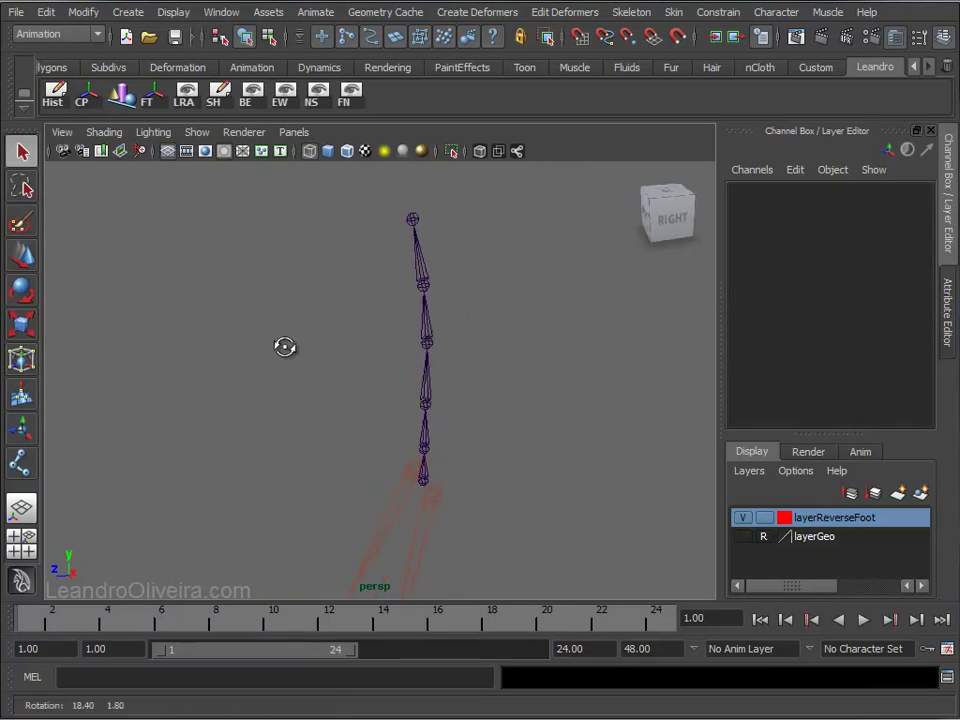
pyautogui.moveTo(313, 360)
pyautogui.keyDown('alt'); pyautogui.mouseDown(button='right')
pyautogui.moveTo(288, 323)
pyautogui.moveTo(295, 336)
pyautogui.mouseUp(button='right'); pyautogui.keyUp('alt')
pyautogui.moveTo(295, 336)
pyautogui.keyDown('alt'); pyautogui.mouseDown()
pyautogui.moveTo(302, 360)
pyautogui.moveTo(432, 364)
pyautogui.mouseUp(); pyautogui.keyUp('alt')
pyautogui.keyDown('alt'); pyautogui.moveTo(425, 365); pyautogui.dragTo(514, 572, button='right'); pyautogui.keyUp('alt')
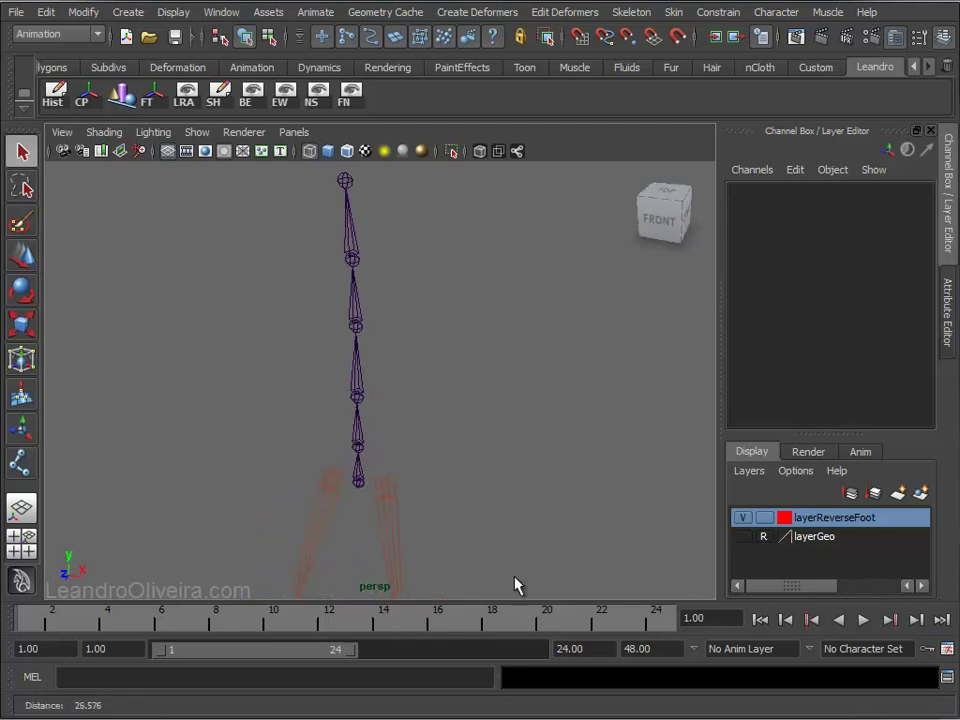
pyautogui.moveTo(456, 489)
pyautogui.keyDown('alt'); pyautogui.mouseDown()
pyautogui.moveTo(375, 454)
pyautogui.moveTo(476, 411)
pyautogui.moveTo(488, 446)
pyautogui.mouseUp(); pyautogui.keyUp('alt')
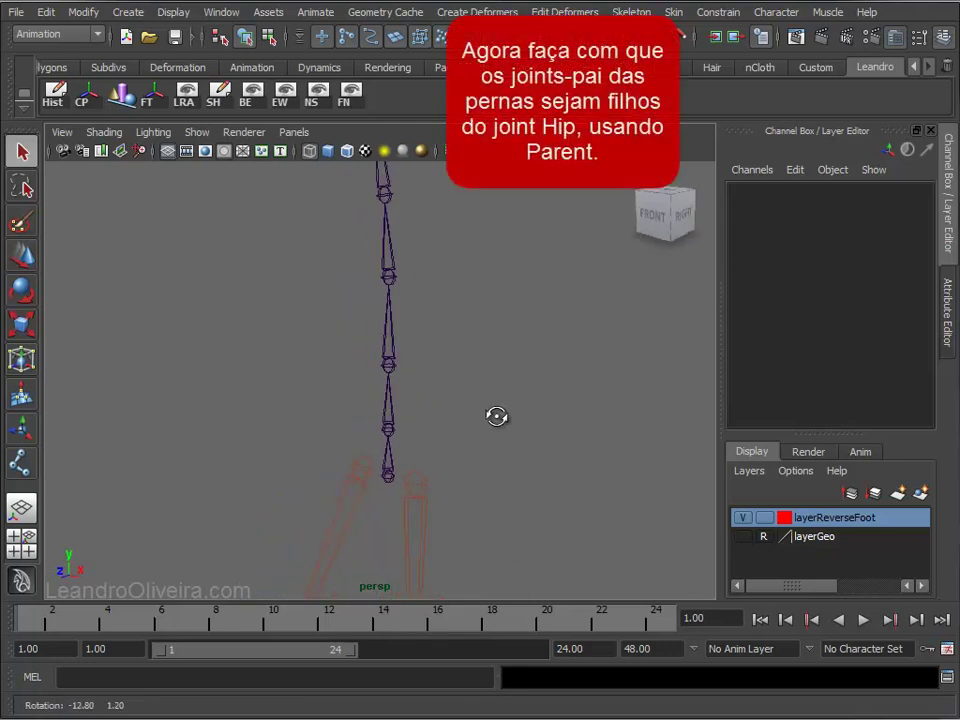
# Parent jnt_l_Thigh under jntHip.
pyautogui.click(414, 490)
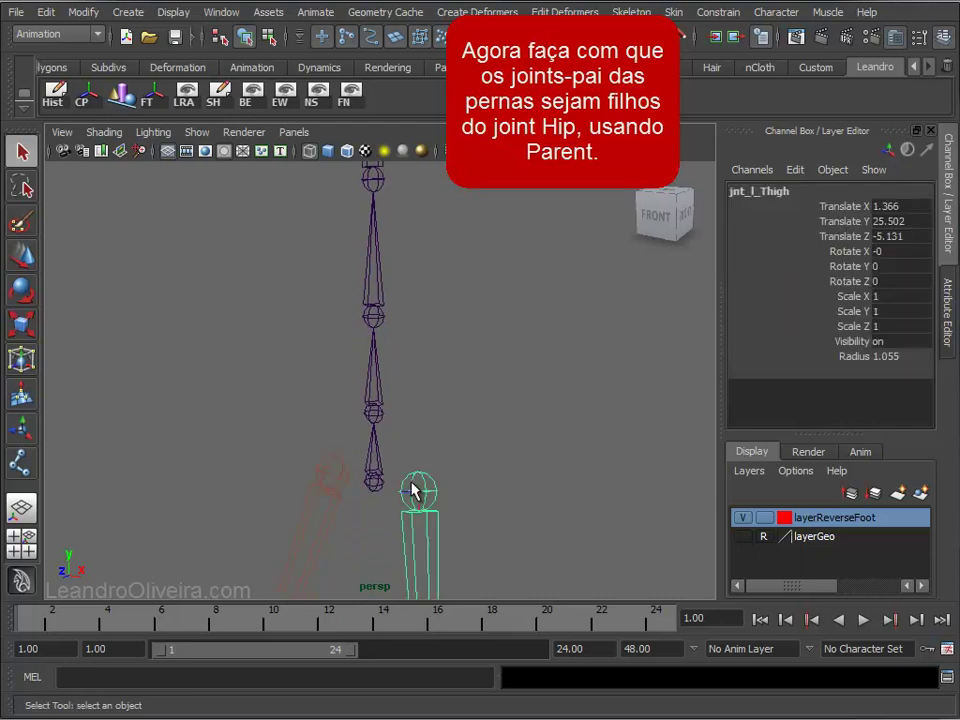
pyautogui.keyDown('shift'); pyautogui.click(378, 487); pyautogui.keyUp('shift')
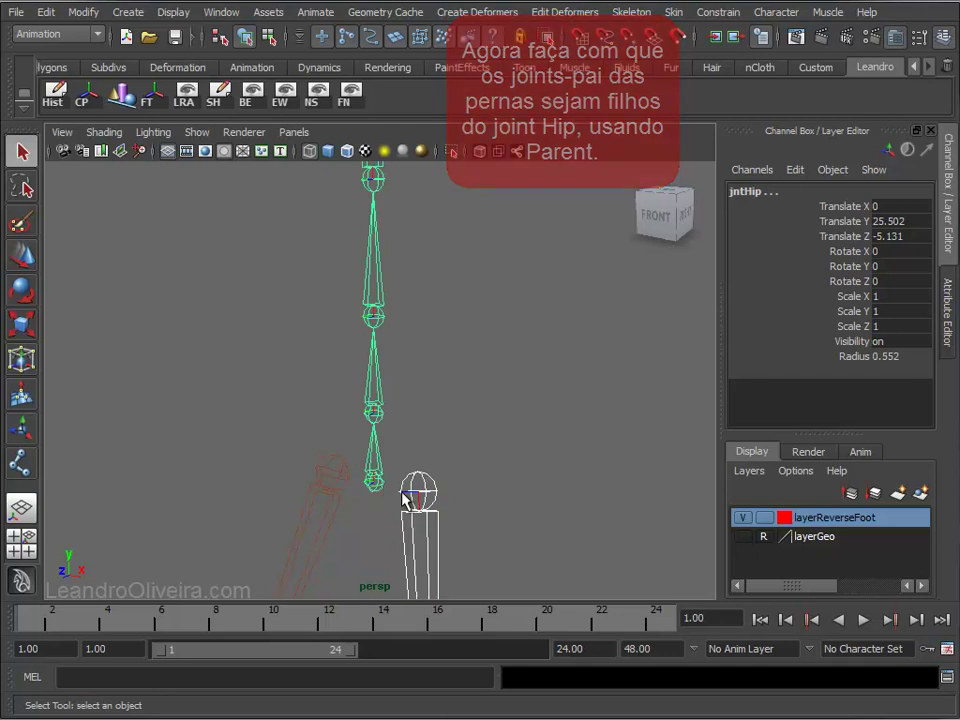
pyautogui.click(46, 12)
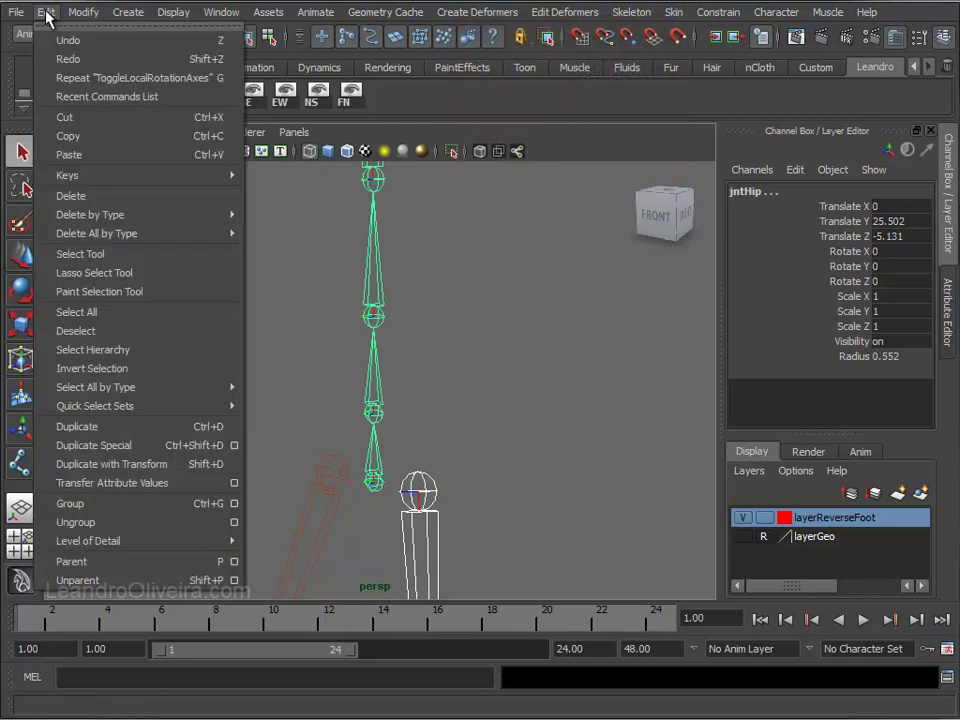
pyautogui.click(76, 564)
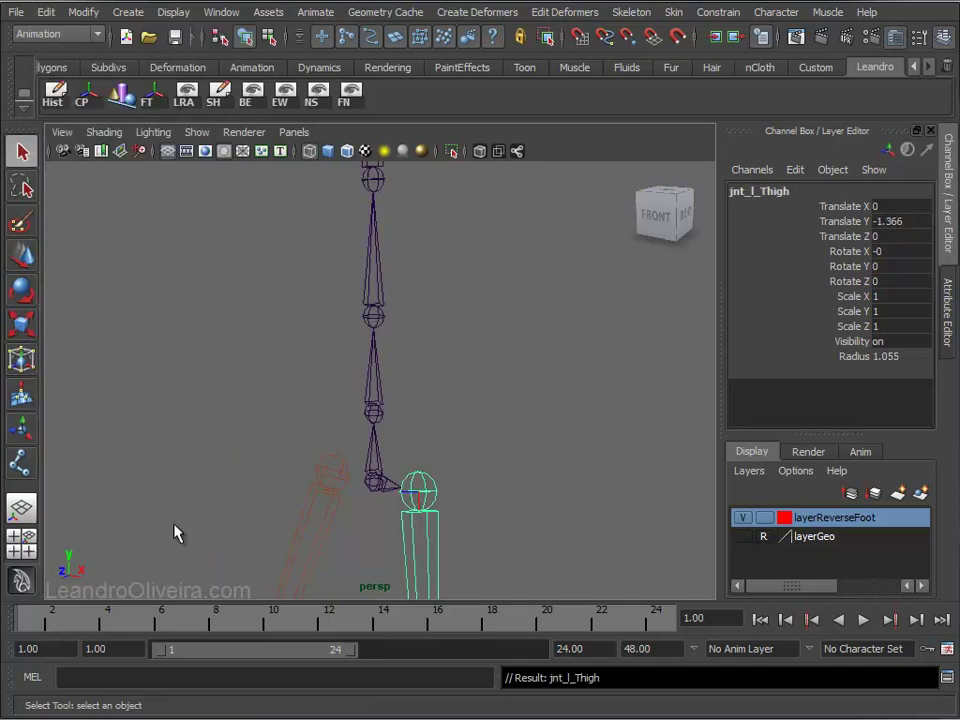
# Parent jnt_r_Thigh under jntHip.
pyautogui.click(333, 471)
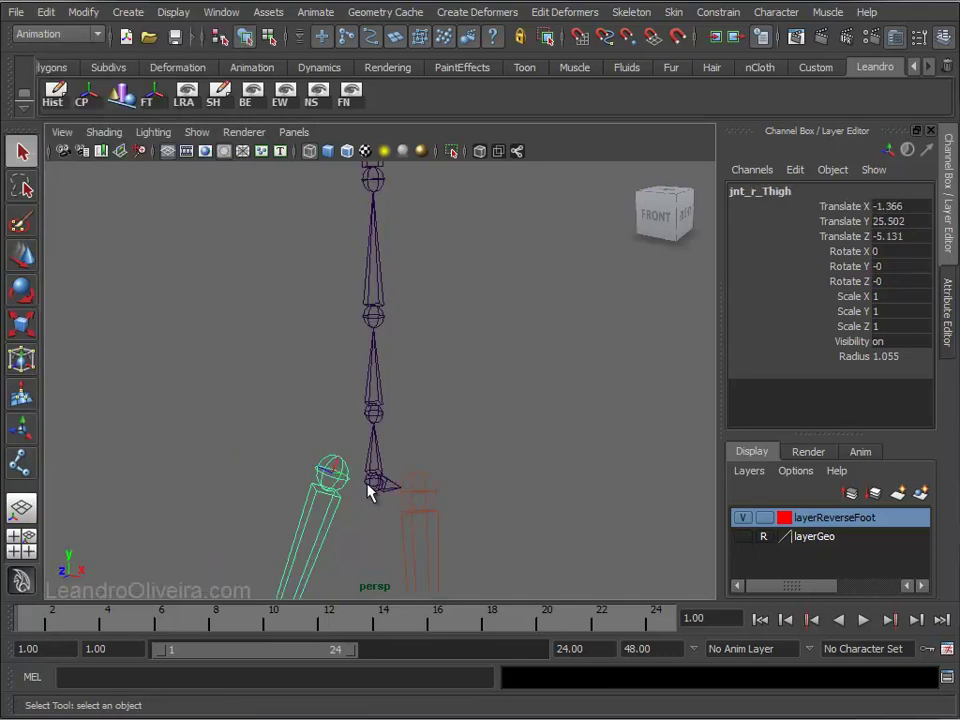
pyautogui.keyDown('shift'); pyautogui.click(369, 486); pyautogui.keyUp('shift')
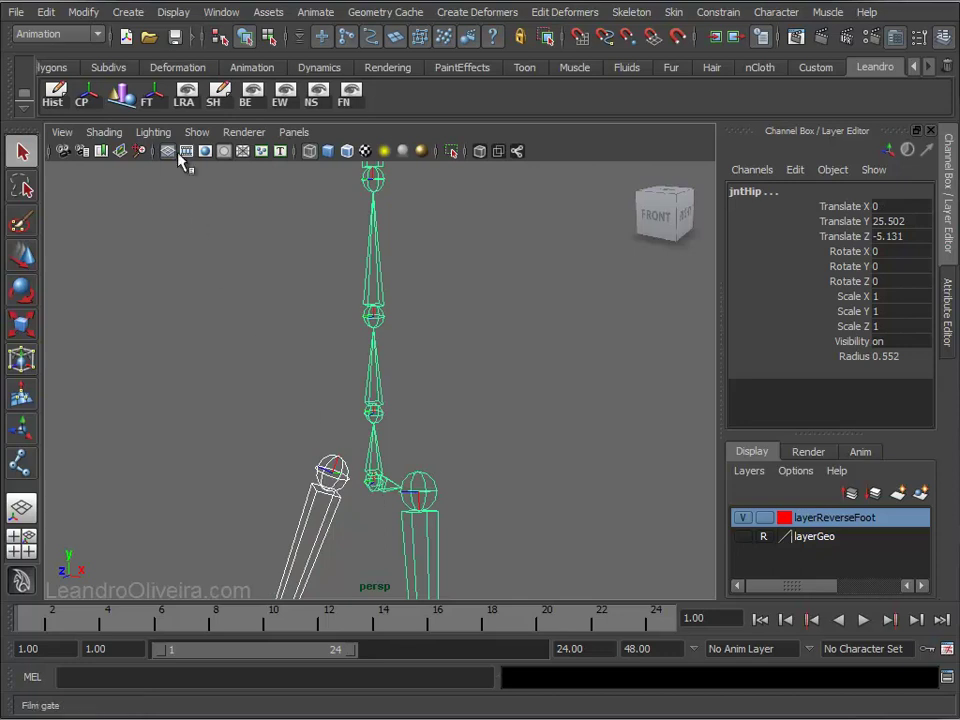
pyautogui.click(46, 12)
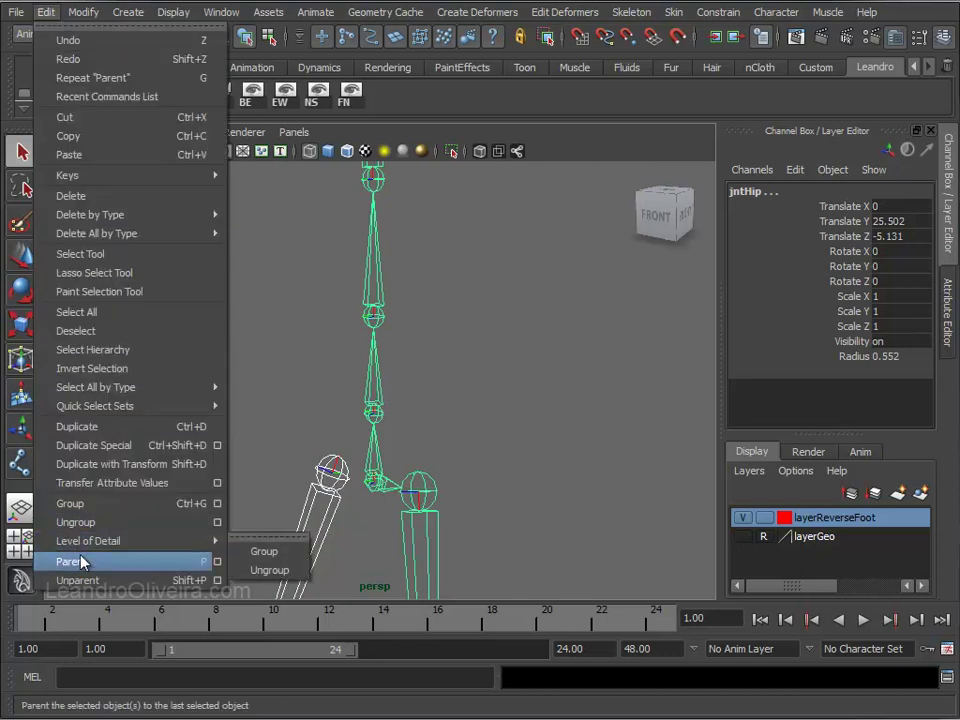
pyautogui.click(128, 562)
pyautogui.keyDown('alt'); pyautogui.moveTo(458, 432); pyautogui.dragTo(253, 265, button='right'); pyautogui.keyUp('alt')
pyautogui.keyDown('alt'); pyautogui.moveTo(473, 336); pyautogui.dragTo(614, 585, button='right'); pyautogui.keyUp('alt')
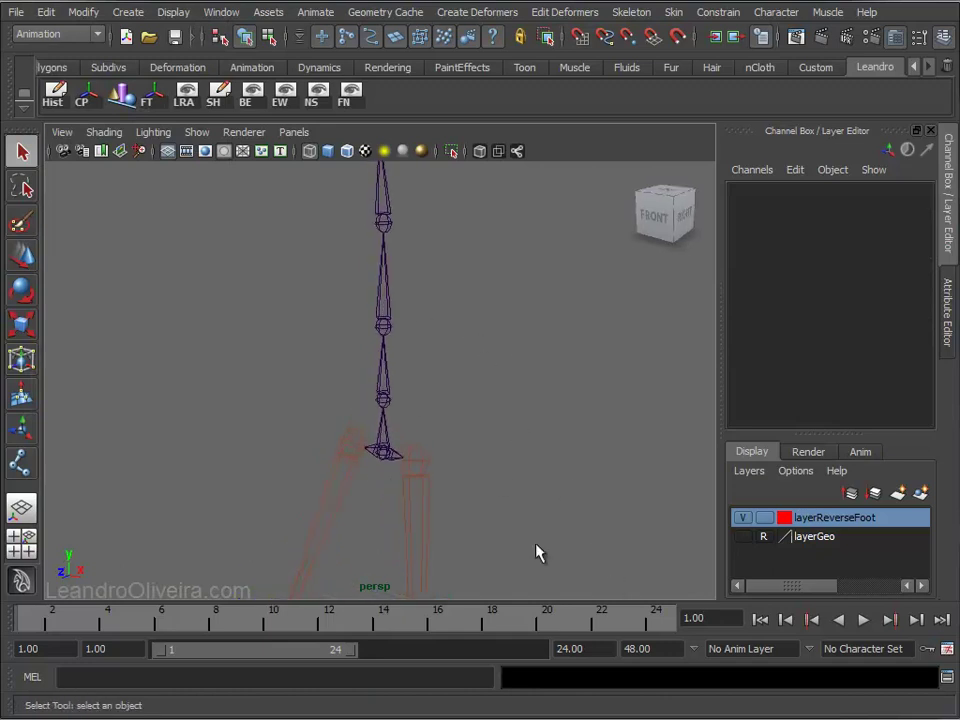
pyautogui.click(388, 460)
pyautogui.keyDown('alt'); pyautogui.moveTo(491, 471); pyautogui.dragTo(343, 317, button='right'); pyautogui.keyUp('alt')
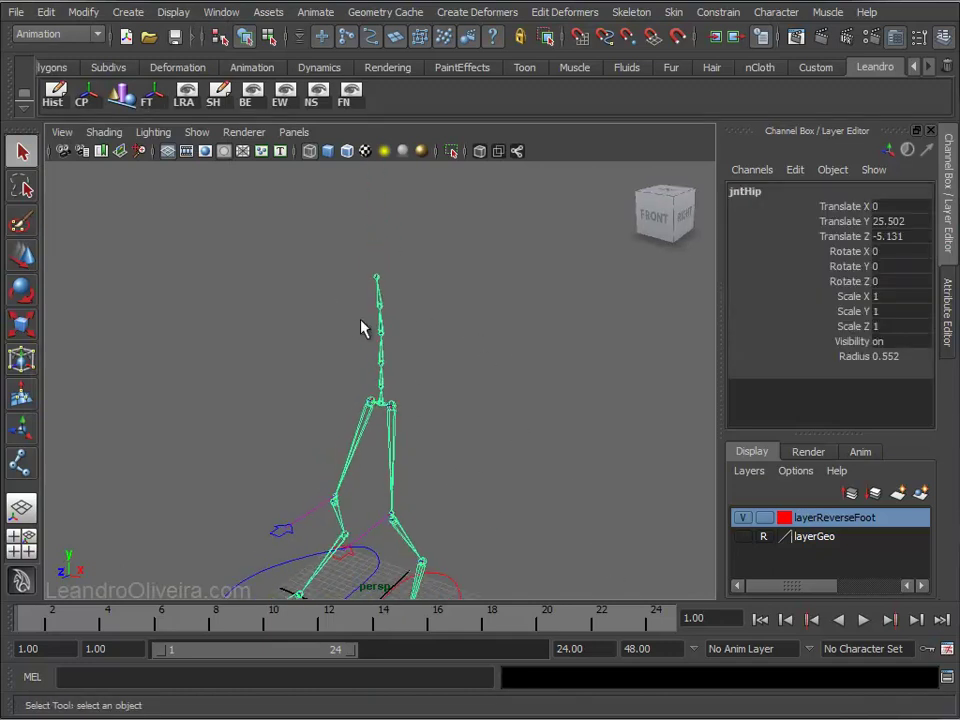
pyautogui.press('w')
pyautogui.moveTo(385, 360)
pyautogui.mouseDown()
pyautogui.moveTo(385, 389)
pyautogui.moveTo(384, 292)
pyautogui.moveTo(385, 403)
pyautogui.moveTo(385, 343)
pyautogui.moveTo(482, 336)
pyautogui.moveTo(450, 325)
pyautogui.mouseUp()
pyautogui.hotkey('ctrl', 'z')
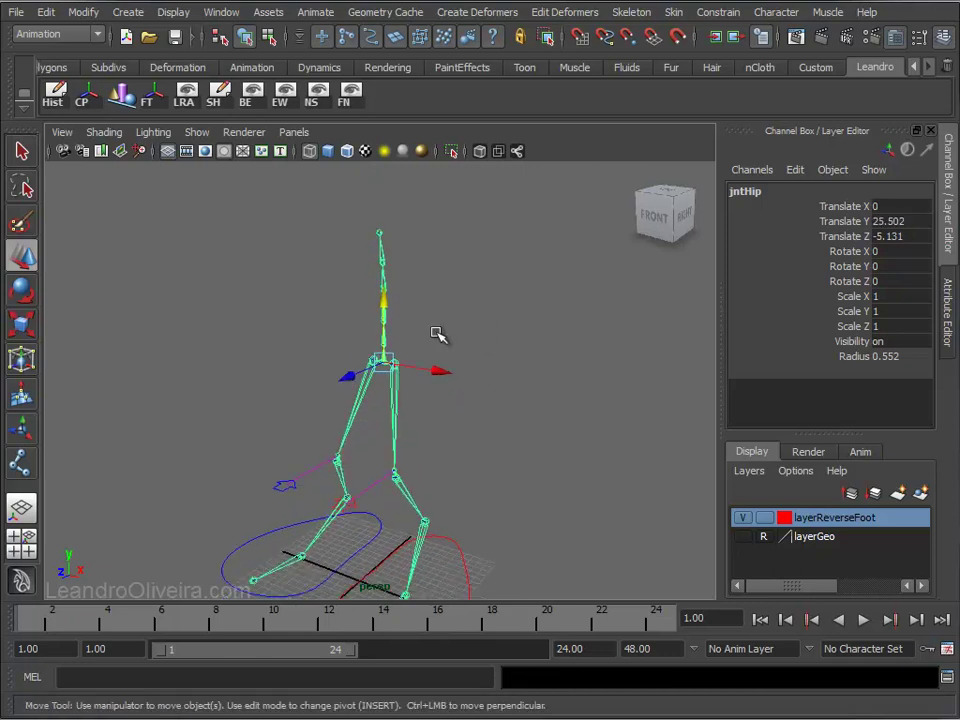
pyautogui.moveTo(398, 378)
pyautogui.keyDown('alt'); pyautogui.mouseDown()
pyautogui.moveTo(389, 347)
pyautogui.moveTo(274, 373)
pyautogui.moveTo(510, 375)
pyautogui.moveTo(345, 374)
pyautogui.moveTo(386, 364)
pyautogui.moveTo(400, 343)
pyautogui.mouseUp(); pyautogui.keyUp('alt')
pyautogui.hotkey('ctrl', 'z')
pyautogui.keyDown('alt'); pyautogui.moveTo(400, 343); pyautogui.dragTo(505, 461, button='right'); pyautogui.keyUp('alt')
pyautogui.press('e')
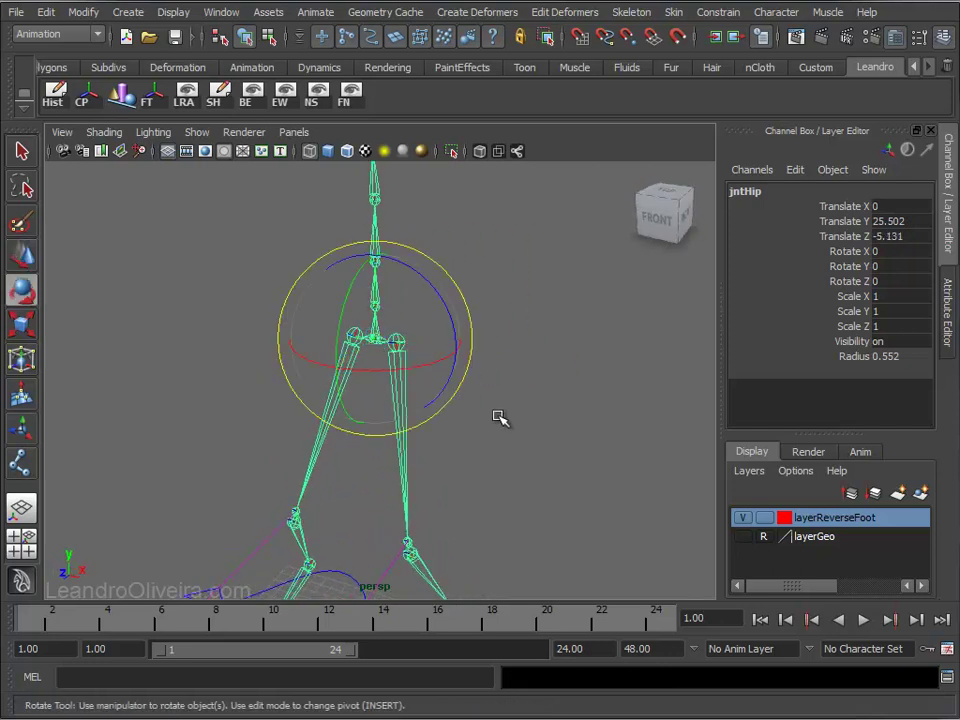
pyautogui.moveTo(452, 315)
pyautogui.mouseDown()
pyautogui.moveTo(415, 271)
pyautogui.moveTo(450, 375)
pyautogui.moveTo(422, 302)
pyautogui.moveTo(392, 274)
pyautogui.moveTo(421, 380)
pyautogui.moveTo(381, 261)
pyautogui.moveTo(396, 354)
pyautogui.moveTo(489, 336)
pyautogui.mouseUp()
pyautogui.hotkey('ctrl', 'z')
pyautogui.keyDown('alt'); pyautogui.moveTo(489, 336); pyautogui.dragTo(407, 369, button='right'); pyautogui.keyUp('alt')
pyautogui.moveTo(407, 369)
pyautogui.keyDown('alt'); pyautogui.mouseDown()
pyautogui.moveTo(579, 279)
pyautogui.moveTo(490, 316)
pyautogui.moveTo(439, 317)
pyautogui.mouseUp(); pyautogui.keyUp('alt')
pyautogui.click(579, 279)
pyautogui.moveTo(439, 317)
pyautogui.keyDown('alt'); pyautogui.mouseDown(button='right')
pyautogui.moveTo(587, 469)
pyautogui.moveTo(549, 384)
pyautogui.moveTo(524, 470)
pyautogui.moveTo(497, 360)
pyautogui.mouseUp(button='right'); pyautogui.keyUp('alt')
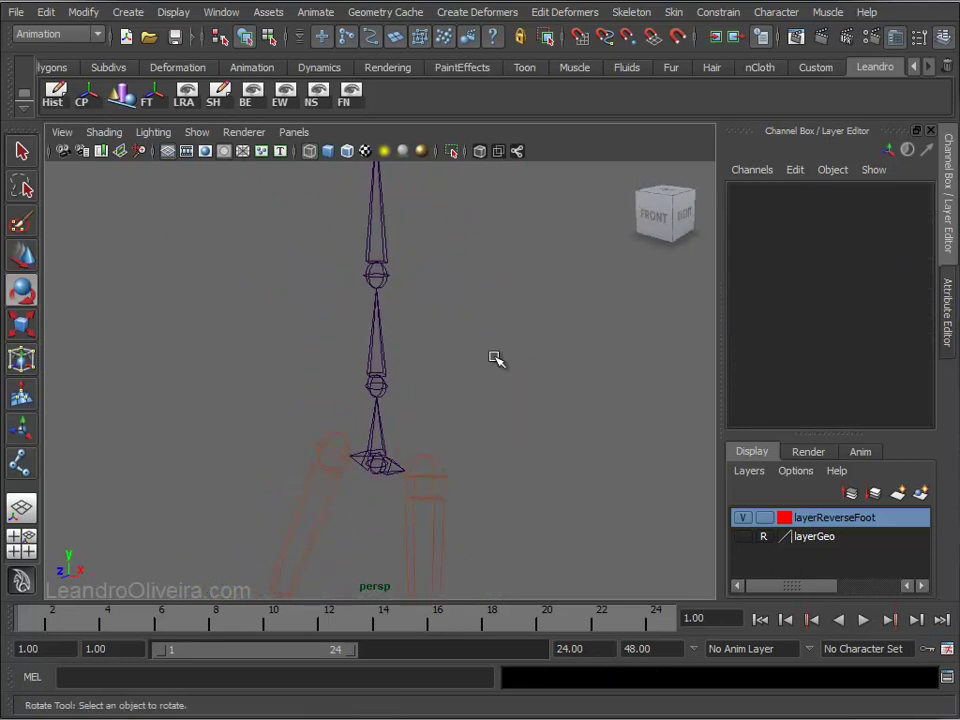
pyautogui.press('q')
# Test-rotate jntHip, then undo the rotation.
pyautogui.click(380, 468)
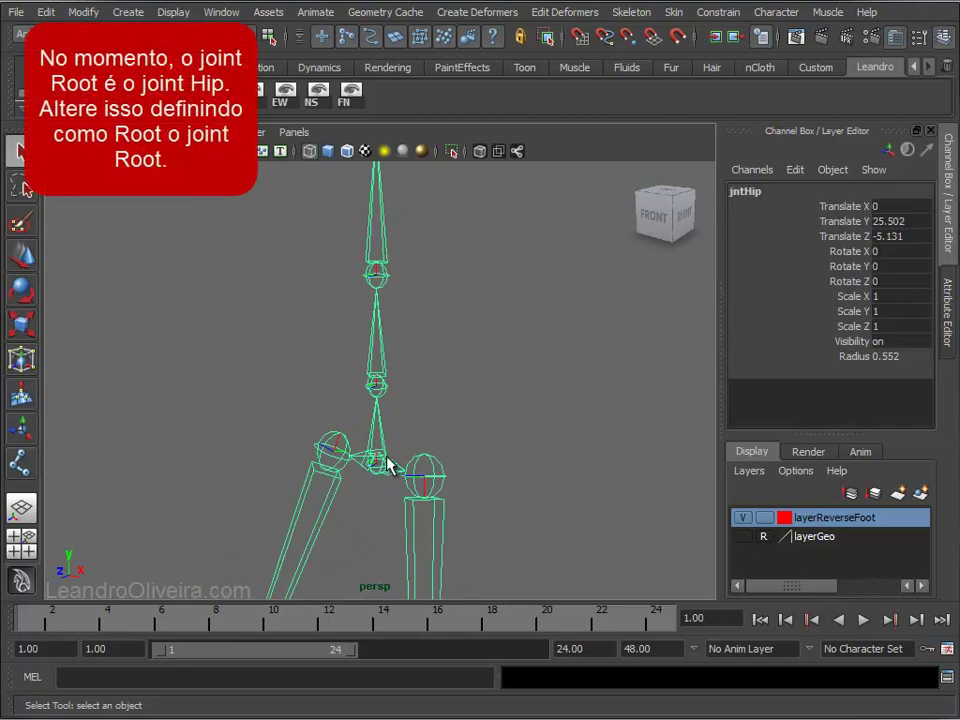
pyautogui.press('e')
pyautogui.moveTo(407, 408)
pyautogui.mouseDown()
pyautogui.moveTo(422, 403)
pyautogui.moveTo(392, 388)
pyautogui.moveTo(446, 478)
pyautogui.mouseUp()
pyautogui.hotkey('ctrl', 'z')
# Select jntRoot and reroot the skeleton at it with Skeleton > Reroot Skeleton.
pyautogui.click(536, 377)
pyautogui.keyDown('alt'); pyautogui.moveTo(536, 377); pyautogui.dragTo(456, 386); pyautogui.keyUp('alt')
pyautogui.keyDown('alt'); pyautogui.moveTo(456, 386); pyautogui.dragTo(450, 446, button='right'); pyautogui.keyUp('alt')
pyautogui.keyDown('alt'); pyautogui.moveTo(270, 297); pyautogui.dragTo(342, 307); pyautogui.keyUp('alt')
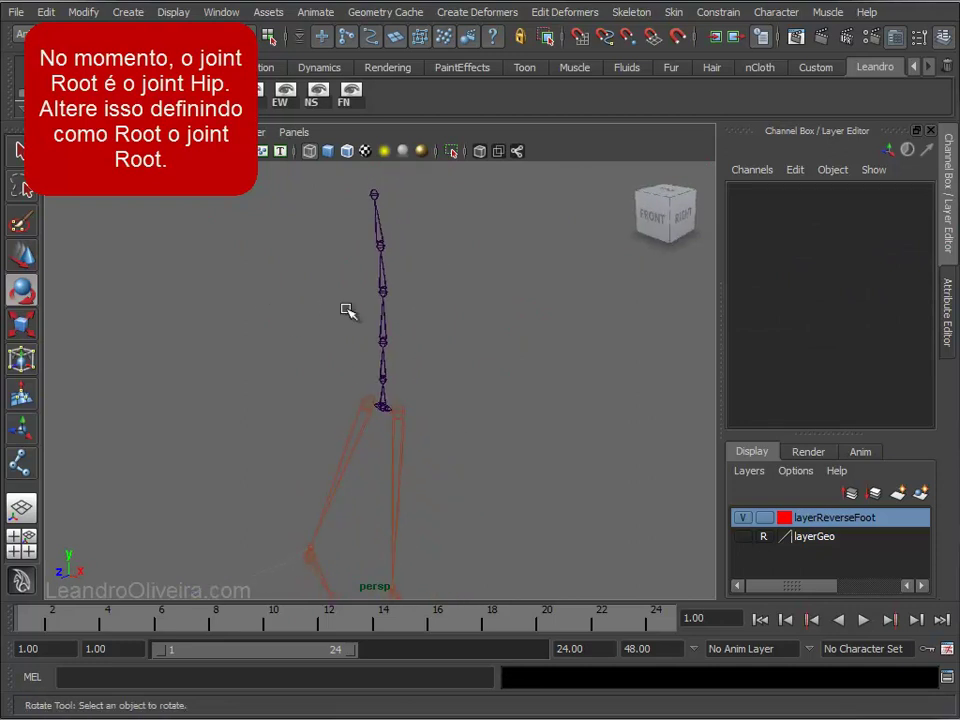
pyautogui.press('q')
pyautogui.keyDown('alt'); pyautogui.moveTo(409, 369); pyautogui.dragTo(456, 439, button='right'); pyautogui.keyUp('alt')
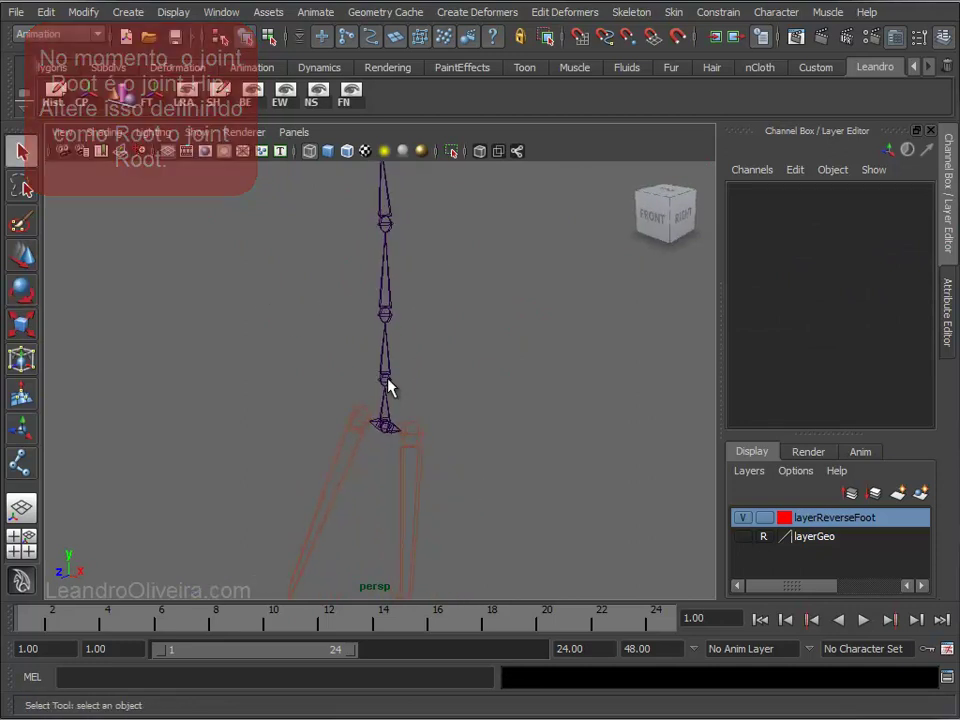
pyautogui.click(387, 379)
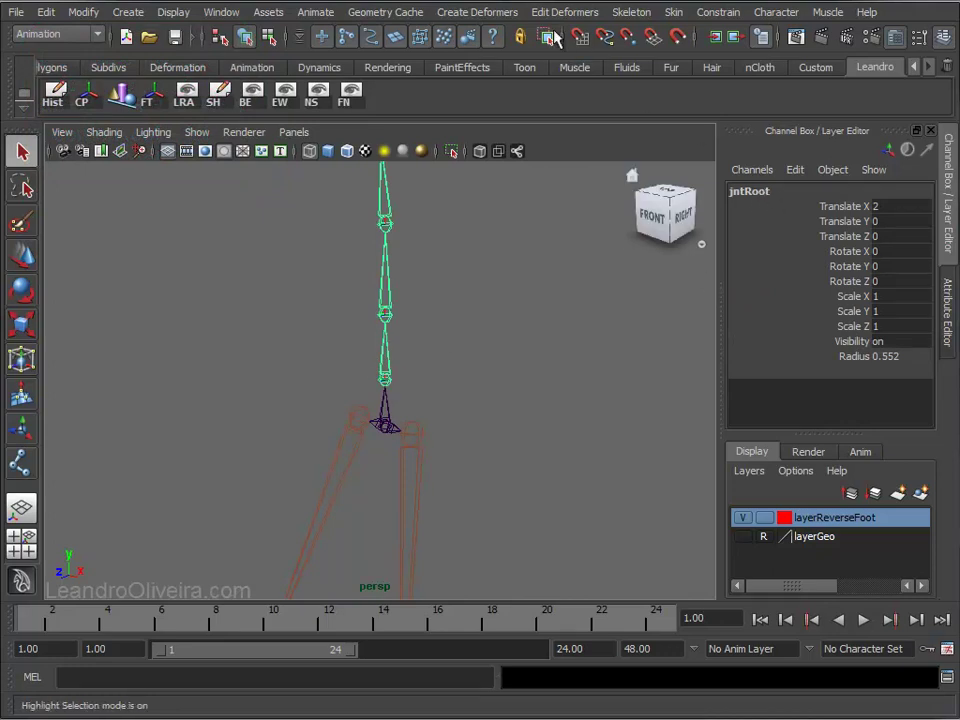
pyautogui.click(633, 14)
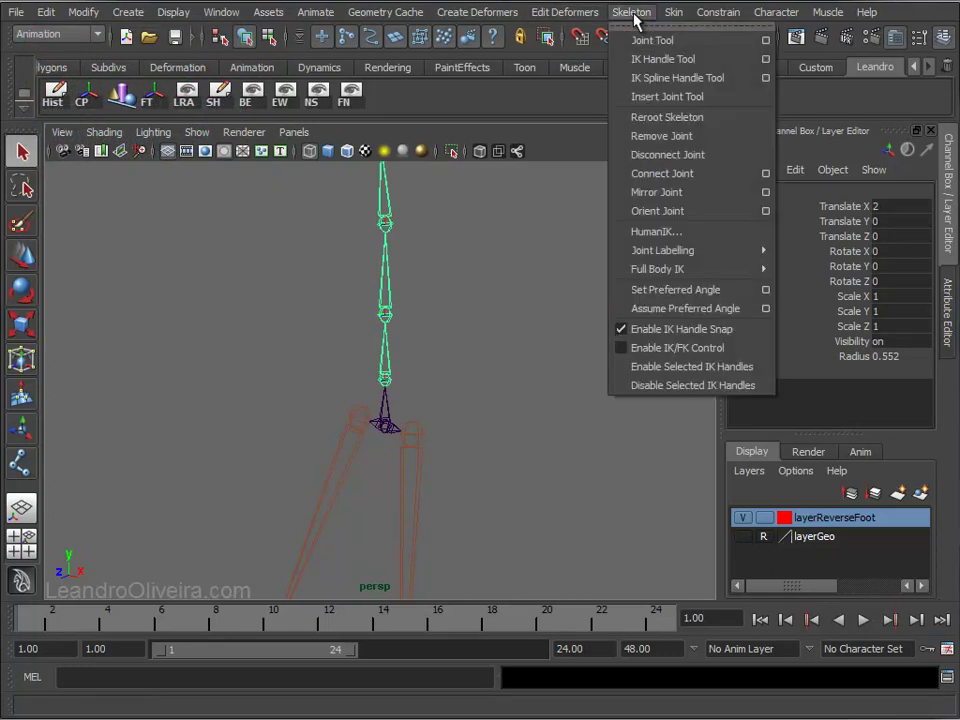
pyautogui.click(660, 122)
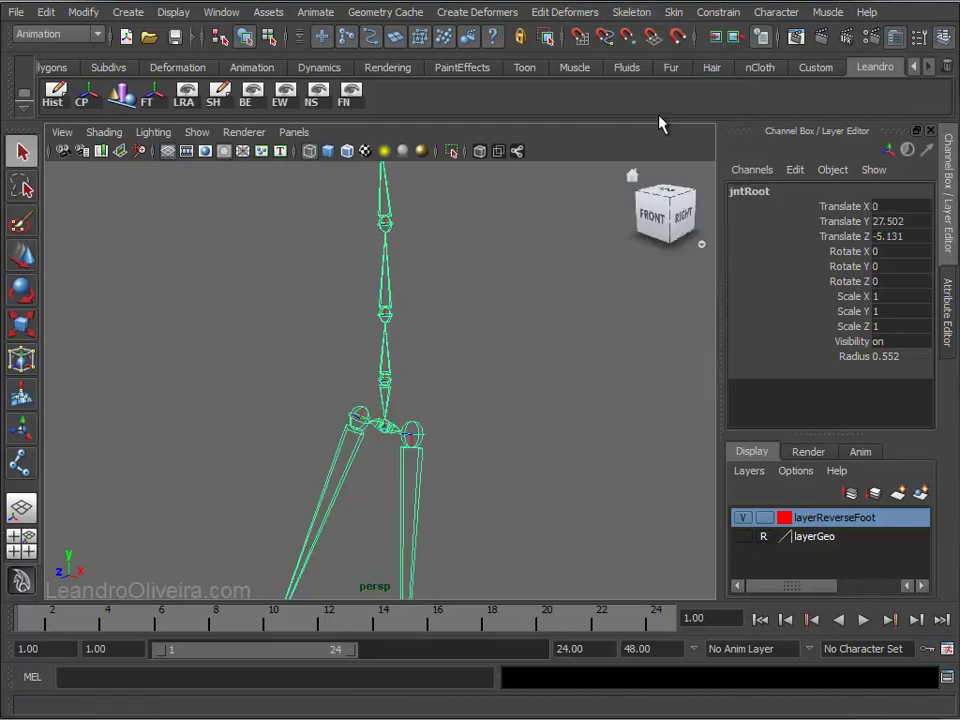
# Deselect, then select jntRoot and jntHip to verify the new hierarchy.
pyautogui.click(409, 387)
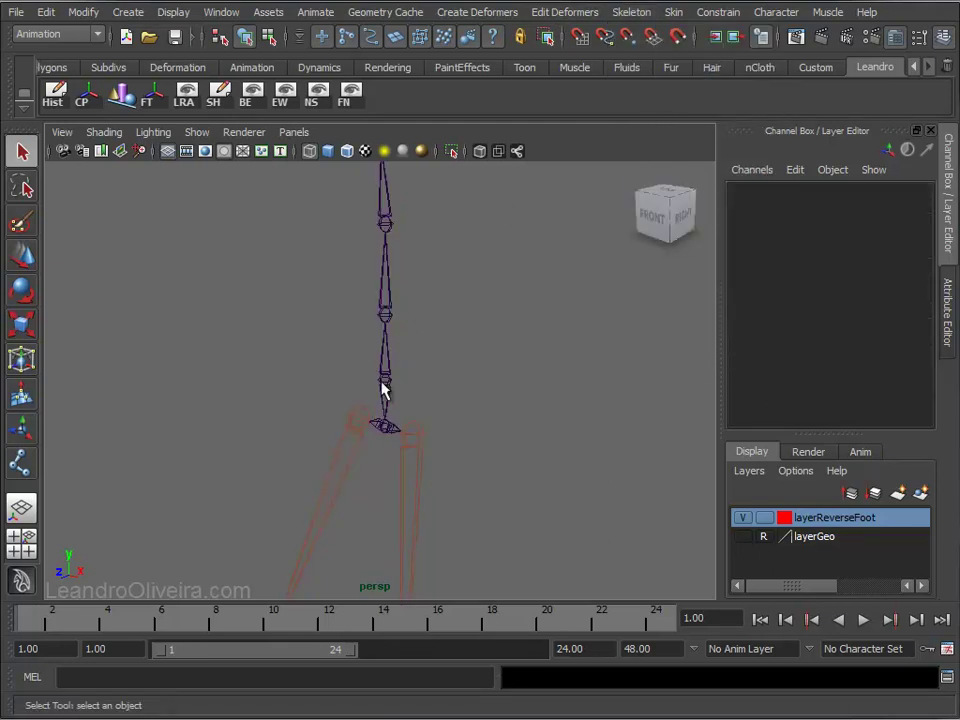
pyautogui.click(386, 381)
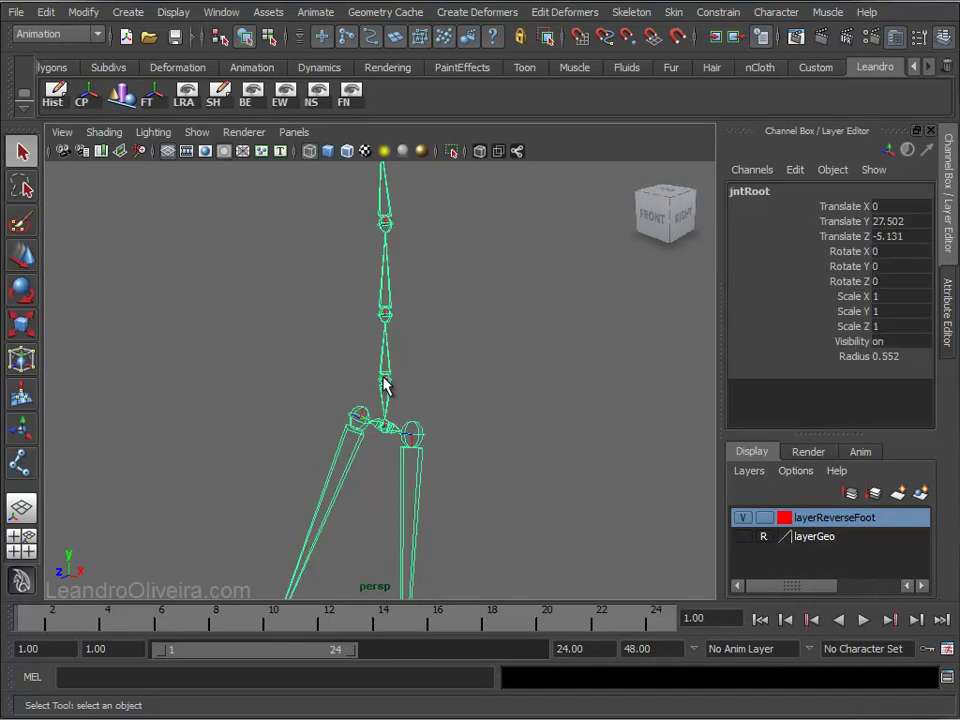
pyautogui.click(386, 428)
pyautogui.keyDown('alt'); pyautogui.moveTo(521, 480); pyautogui.dragTo(347, 289, button='right'); pyautogui.keyUp('alt')
pyautogui.keyDown('alt'); pyautogui.moveTo(347, 289); pyautogui.dragTo(428, 345); pyautogui.keyUp('alt')
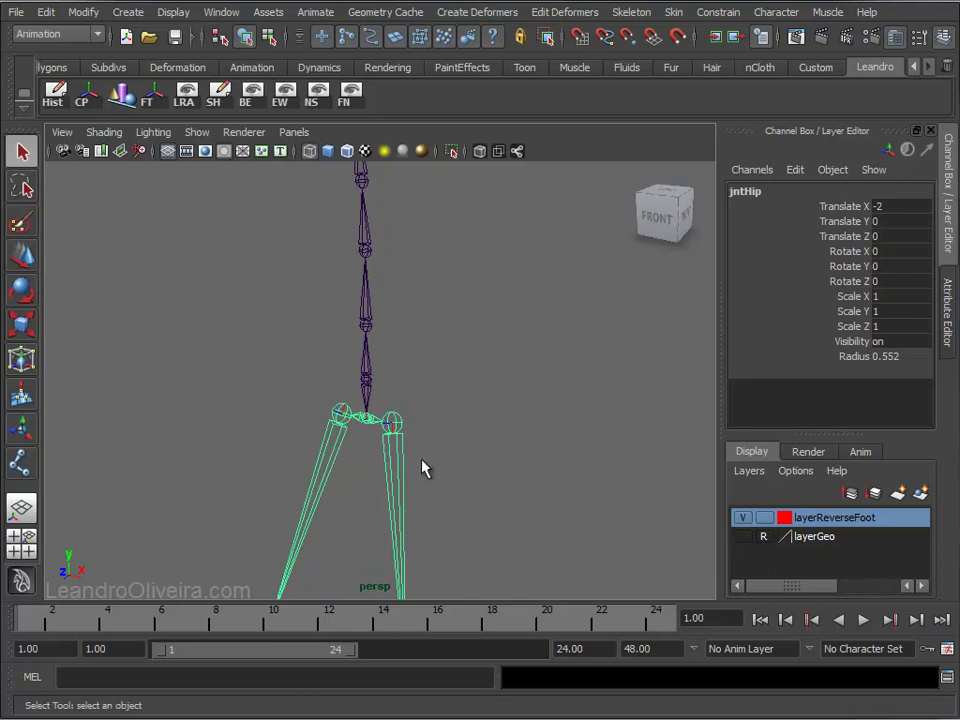
pyautogui.press('e')
pyautogui.moveTo(514, 484)
pyautogui.keyDown('alt'); pyautogui.mouseDown()
pyautogui.moveTo(426, 342)
pyautogui.moveTo(398, 353)
pyautogui.moveTo(399, 364)
pyautogui.moveTo(392, 349)
pyautogui.moveTo(401, 391)
pyautogui.moveTo(386, 340)
pyautogui.mouseUp(); pyautogui.keyUp('alt')
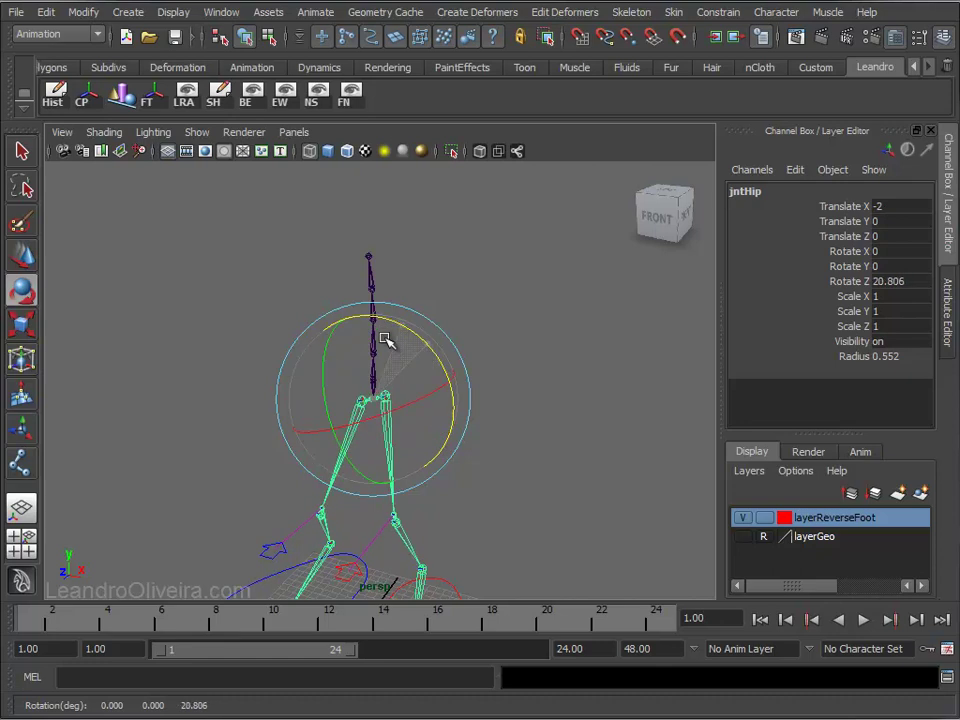
pyautogui.hotkey('ctrl', 'z')
pyautogui.keyDown('alt'); pyautogui.moveTo(517, 381); pyautogui.dragTo(463, 473); pyautogui.keyUp('alt')
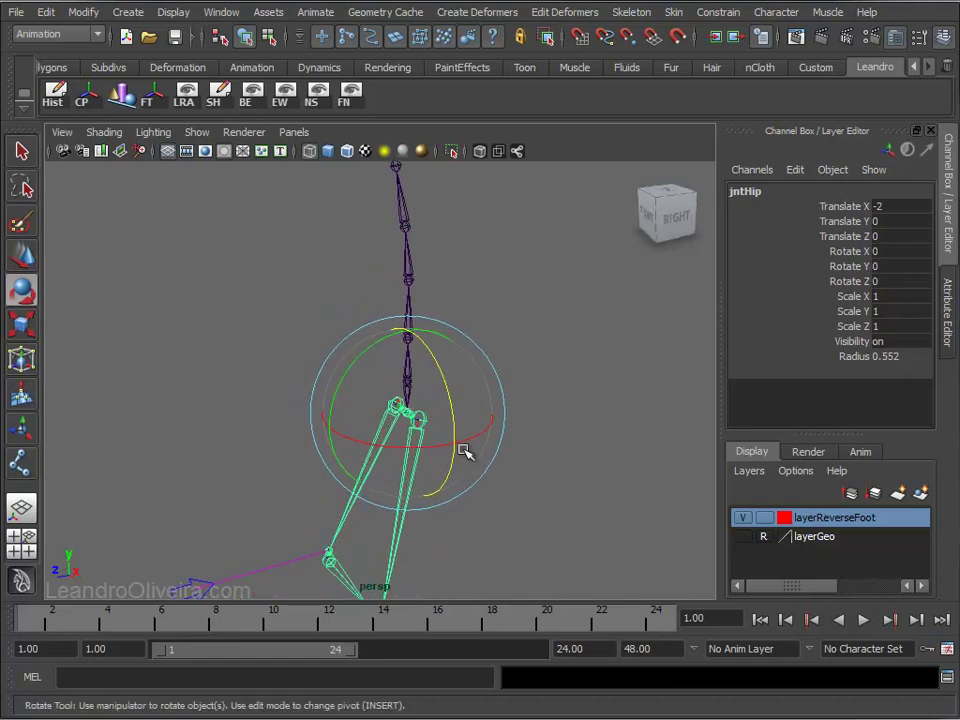
pyautogui.click(520, 318)
pyautogui.click(408, 378)
pyautogui.keyDown('alt'); pyautogui.moveTo(408, 378); pyautogui.dragTo(565, 381); pyautogui.keyUp('alt')
pyautogui.keyDown('alt'); pyautogui.moveTo(565, 381); pyautogui.dragTo(448, 392, button='right'); pyautogui.keyUp('alt')
pyautogui.moveTo(433, 332)
pyautogui.mouseDown()
pyautogui.moveTo(446, 356)
pyautogui.moveTo(400, 307)
pyautogui.moveTo(429, 379)
pyautogui.moveTo(386, 317)
pyautogui.moveTo(417, 403)
pyautogui.mouseUp()
pyautogui.hotkey('ctrl', 'z')
pyautogui.moveTo(512, 381)
pyautogui.keyDown('alt'); pyautogui.mouseDown()
pyautogui.moveTo(392, 381)
pyautogui.moveTo(531, 421)
pyautogui.moveTo(484, 411)
pyautogui.moveTo(487, 423)
pyautogui.mouseUp(); pyautogui.keyUp('alt')
pyautogui.click(531, 421)
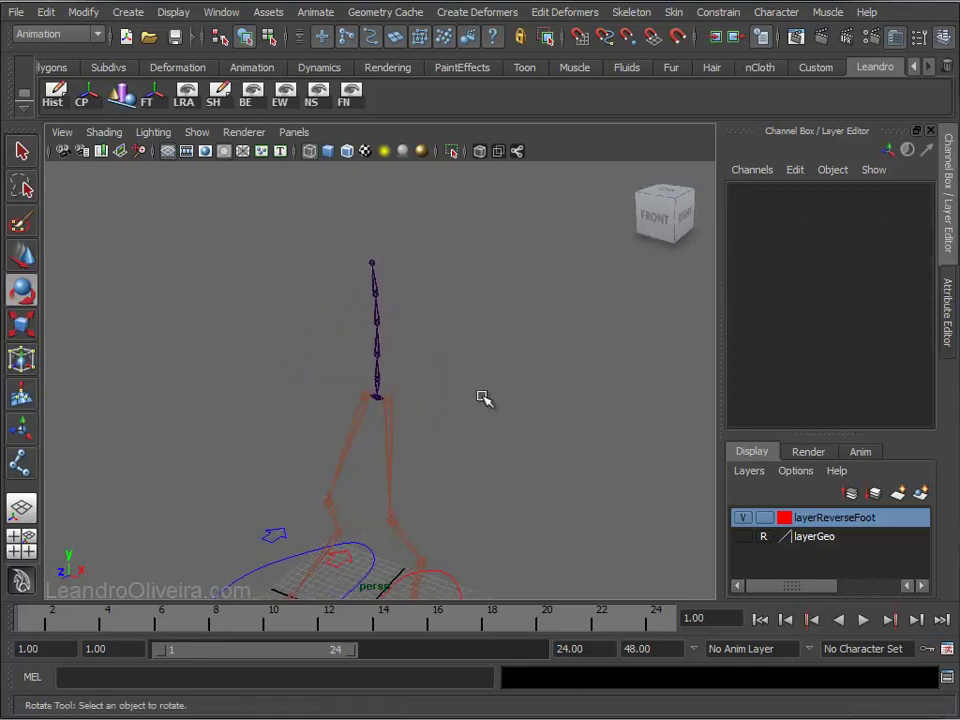
pyautogui.moveTo(496, 397)
pyautogui.keyDown('alt'); pyautogui.mouseDown(button='right')
pyautogui.moveTo(491, 339)
pyautogui.moveTo(400, 347)
pyautogui.moveTo(497, 388)
pyautogui.moveTo(370, 367)
pyautogui.mouseUp(button='right'); pyautogui.keyUp('alt')
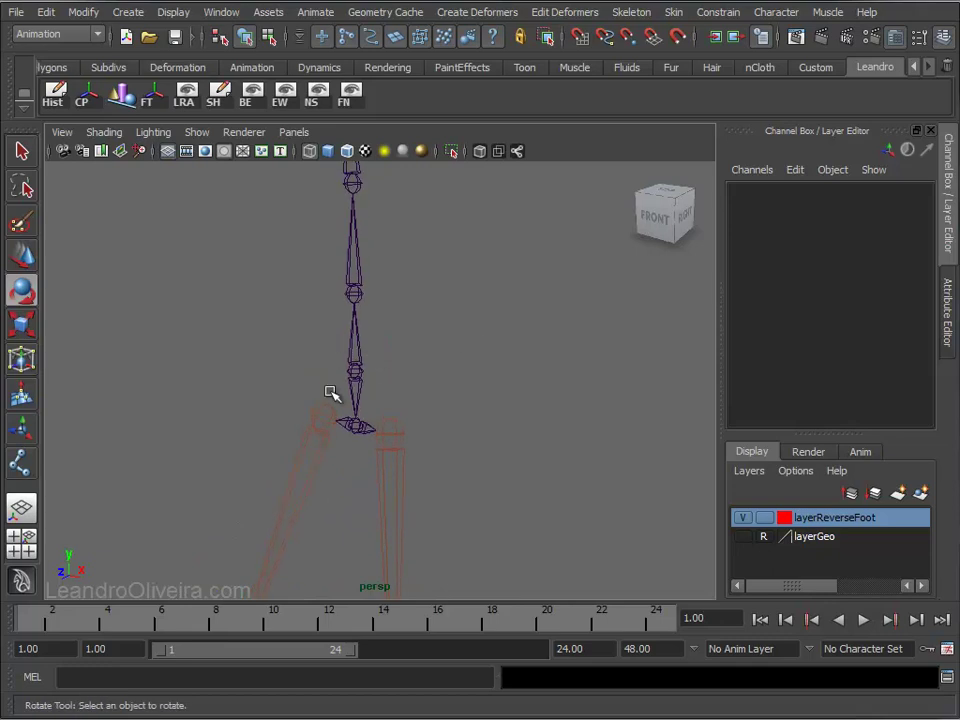
pyautogui.keyDown('alt'); pyautogui.moveTo(493, 317); pyautogui.dragTo(349, 251, button='right'); pyautogui.keyUp('alt')
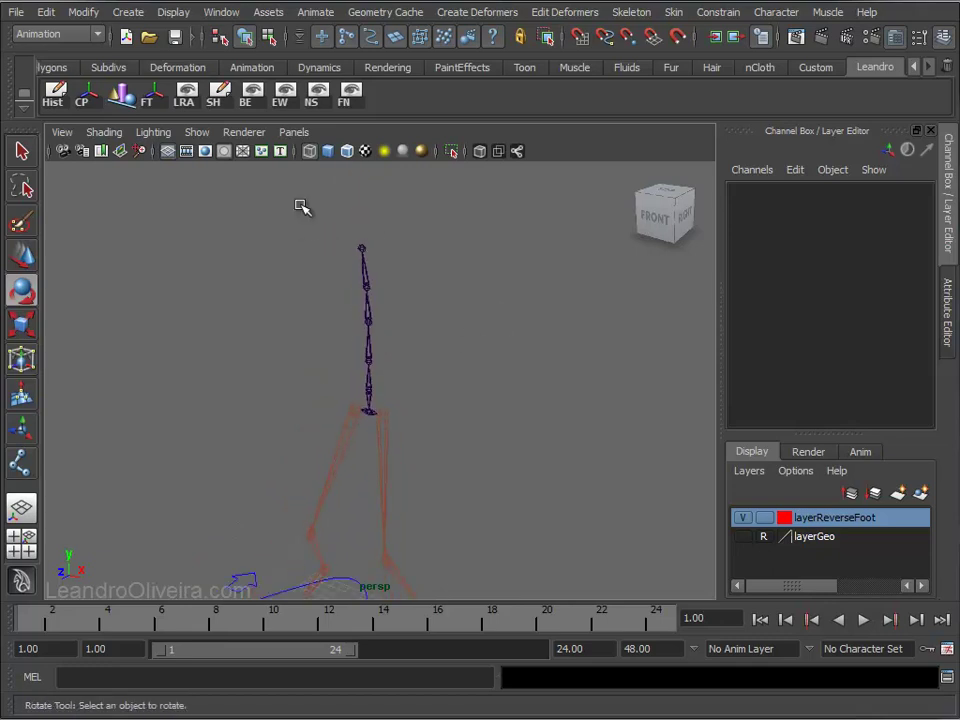
pyautogui.keyDown('alt'); pyautogui.moveTo(413, 345); pyautogui.dragTo(465, 266, button='middle'); pyautogui.keyUp('alt')
pyautogui.moveTo(465, 266)
pyautogui.keyDown('alt'); pyautogui.mouseDown()
pyautogui.moveTo(486, 354)
pyautogui.moveTo(425, 317)
pyautogui.mouseUp(); pyautogui.keyUp('alt')
pyautogui.moveTo(425, 317)
pyautogui.keyDown('alt'); pyautogui.mouseDown(button='middle')
pyautogui.moveTo(455, 286)
pyautogui.moveTo(461, 310)
pyautogui.moveTo(468, 300)
pyautogui.mouseUp(button='middle'); pyautogui.keyUp('alt')
pyautogui.press('e')
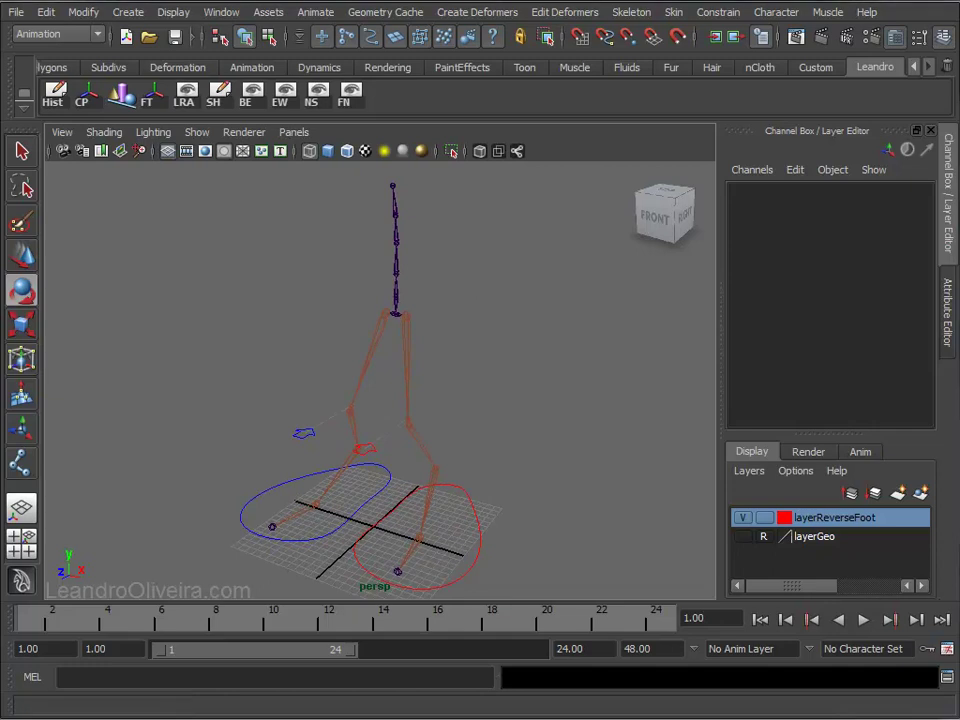
pyautogui.keyDown('alt'); pyautogui.moveTo(612, 344); pyautogui.dragTo(594, 349); pyautogui.keyUp('alt')
pyautogui.keyDown('alt'); pyautogui.moveTo(594, 349); pyautogui.dragTo(592, 398, button='right'); pyautogui.keyUp('alt')
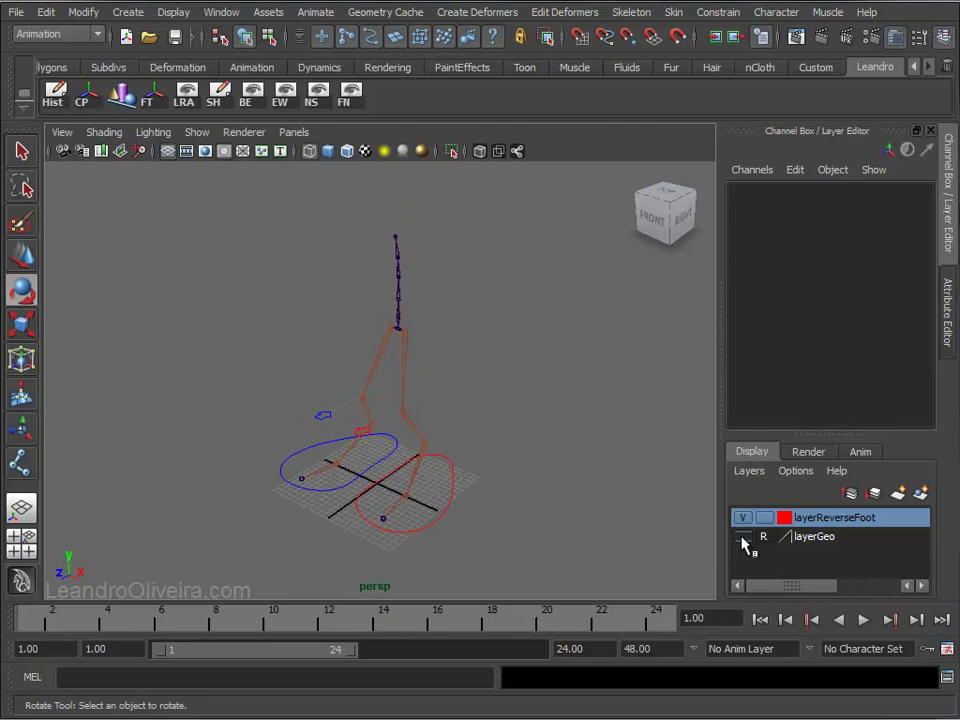
# Turn layerGeo visibility back on to show the character mesh, and open the Create menu.
pyautogui.click(743, 537)
pyautogui.moveTo(600, 435)
pyautogui.keyDown('alt'); pyautogui.mouseDown()
pyautogui.moveTo(582, 412)
pyautogui.moveTo(482, 411)
pyautogui.moveTo(546, 435)
pyautogui.moveTo(585, 435)
pyautogui.mouseUp(); pyautogui.keyUp('alt')
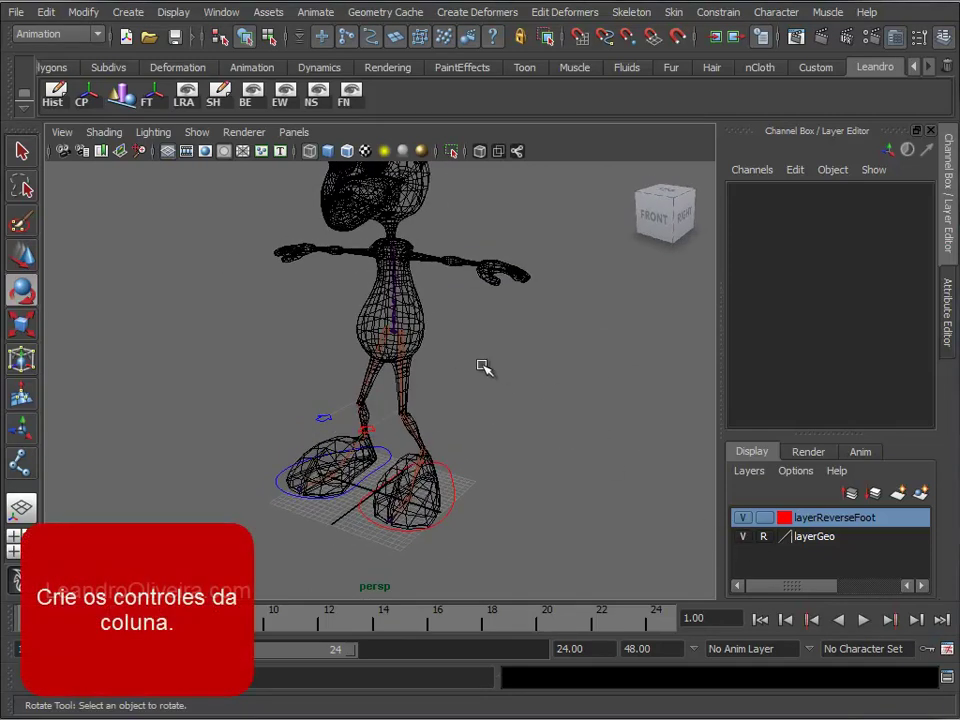
pyautogui.click(121, 14)
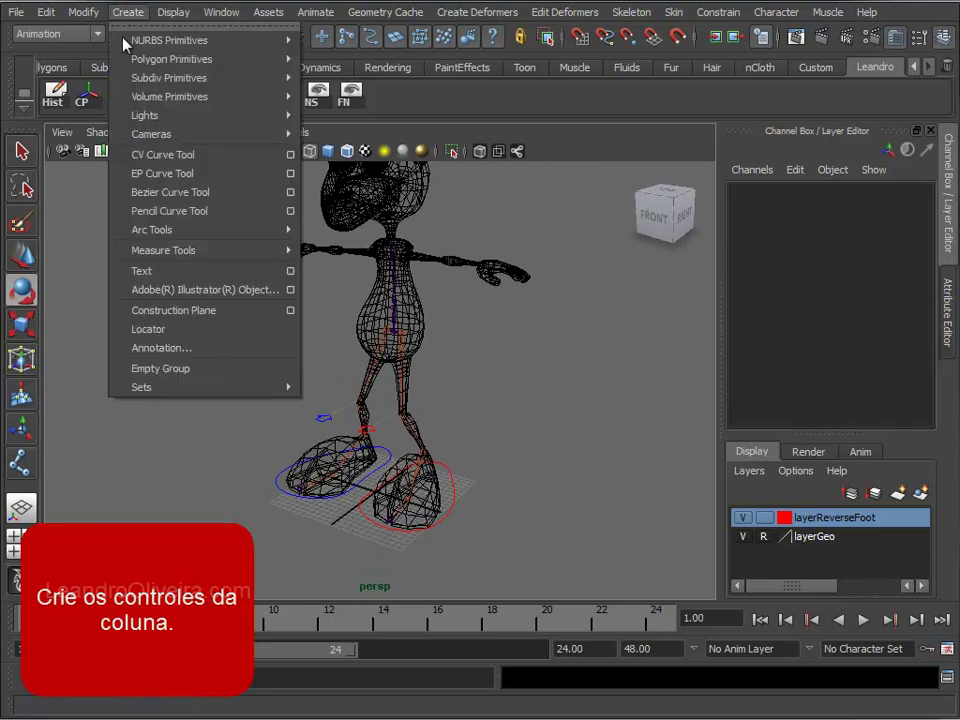
pyautogui.moveTo(170, 40)
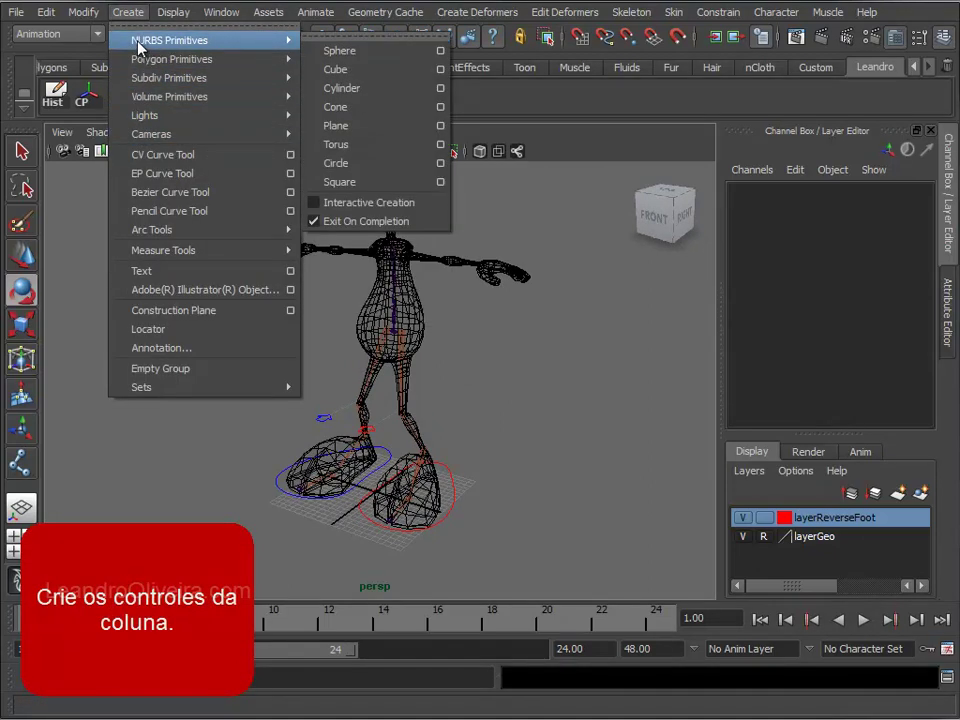
# Create a NURBS circle, raise it to the waist and enlarge it.
pyautogui.click(335, 163)
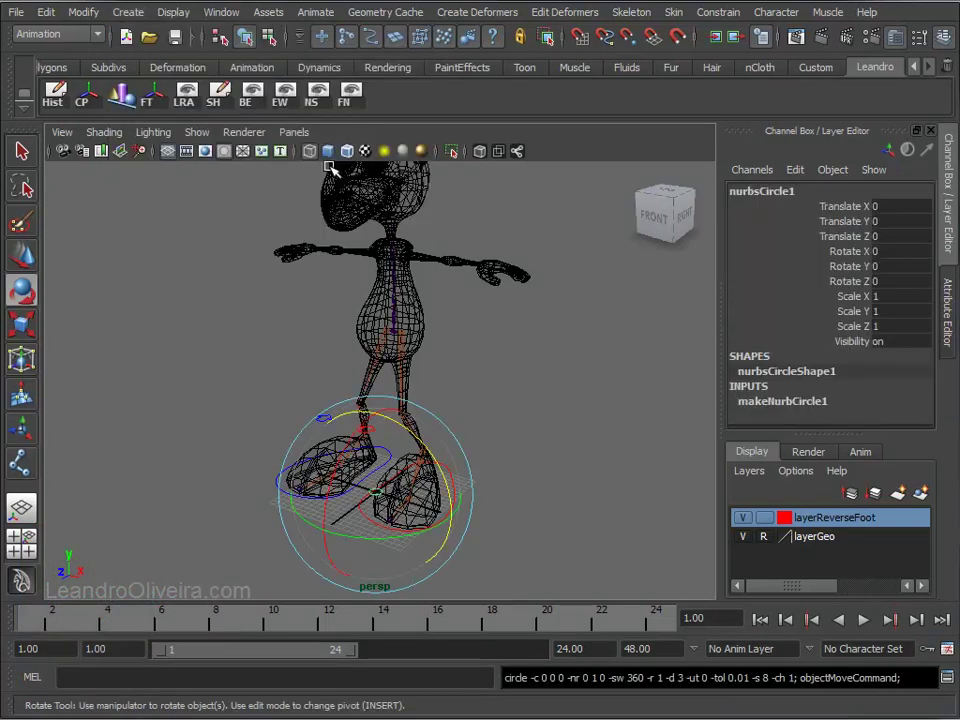
pyautogui.moveTo(400, 343)
pyautogui.keyDown('alt'); pyautogui.mouseDown()
pyautogui.moveTo(444, 364)
pyautogui.moveTo(381, 349)
pyautogui.mouseUp(); pyautogui.keyUp('alt')
pyautogui.press('w')
pyautogui.moveTo(376, 428); pyautogui.dragTo(378, 290)
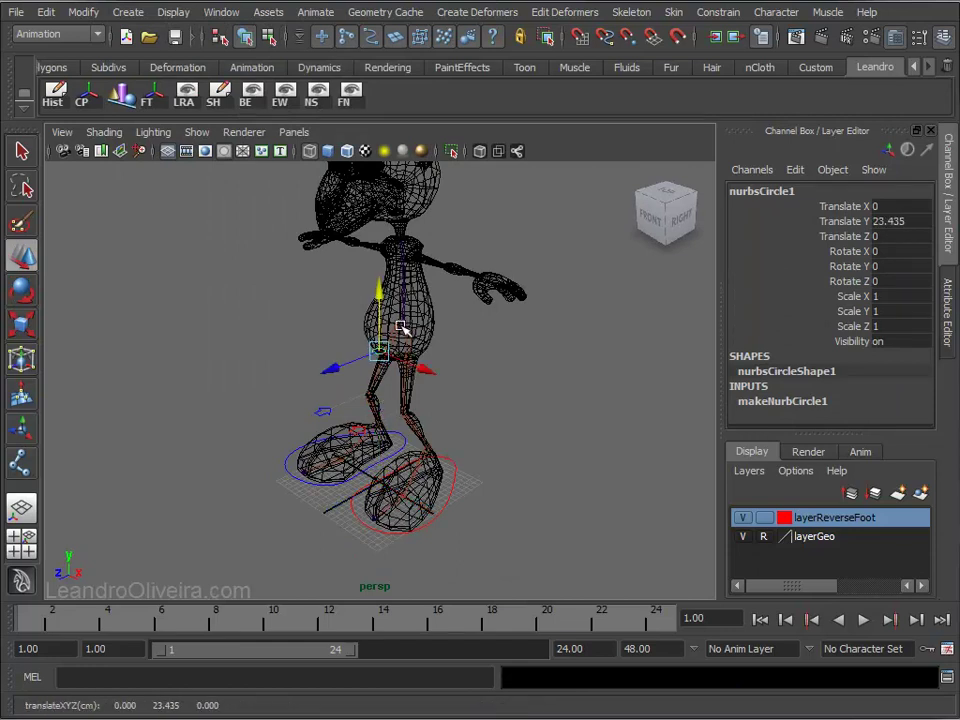
pyautogui.press('r')
pyautogui.keyDown('alt'); pyautogui.moveTo(380, 365); pyautogui.dragTo(353, 406); pyautogui.keyUp('alt')
pyautogui.moveTo(369, 350)
pyautogui.mouseDown()
pyautogui.moveTo(452, 332)
pyautogui.moveTo(343, 317)
pyautogui.mouseUp()
pyautogui.moveTo(343, 317)
pyautogui.keyDown('alt'); pyautogui.mouseDown(button='right')
pyautogui.moveTo(439, 461)
pyautogui.moveTo(429, 407)
pyautogui.mouseUp(button='right'); pyautogui.keyUp('alt')
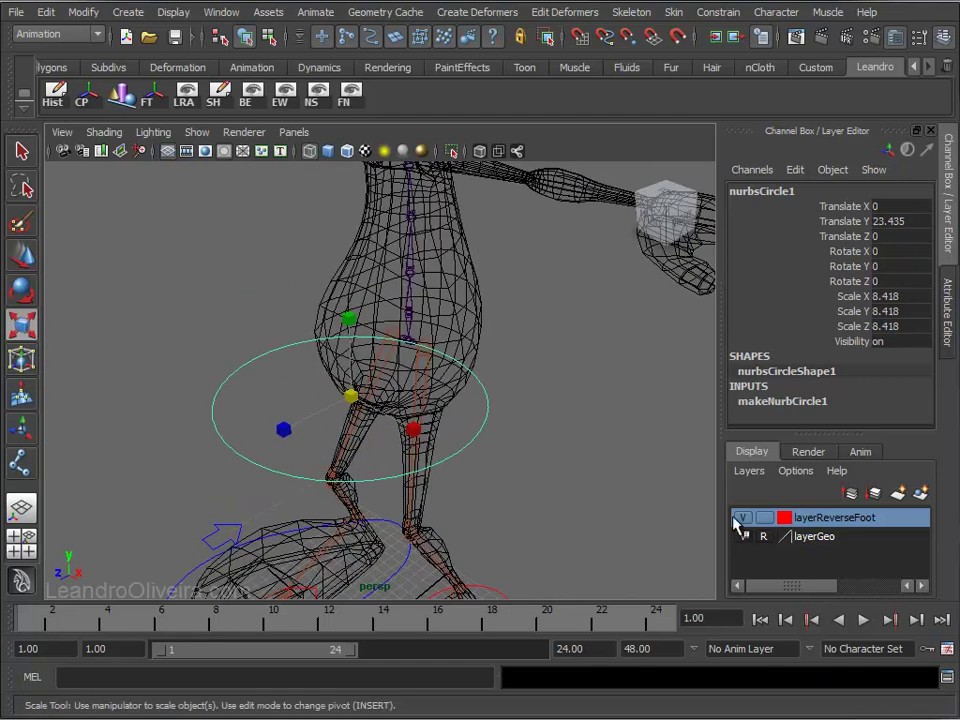
# Hide layerGeo and move the circle up and back to the pelvis joint (Translate Y 25.502).
pyautogui.click(743, 536)
pyautogui.keyDown('alt'); pyautogui.moveTo(560, 405); pyautogui.dragTo(514, 407); pyautogui.keyUp('alt')
pyautogui.moveTo(514, 407)
pyautogui.keyDown('alt'); pyautogui.mouseDown(button='right')
pyautogui.moveTo(514, 471)
pyautogui.moveTo(489, 393)
pyautogui.mouseUp(button='right'); pyautogui.keyUp('alt')
pyautogui.keyDown('alt'); pyautogui.moveTo(465, 377); pyautogui.dragTo(414, 347); pyautogui.keyUp('alt')
pyautogui.keyDown('alt'); pyautogui.moveTo(414, 347); pyautogui.dragTo(446, 403, button='right'); pyautogui.keyUp('alt')
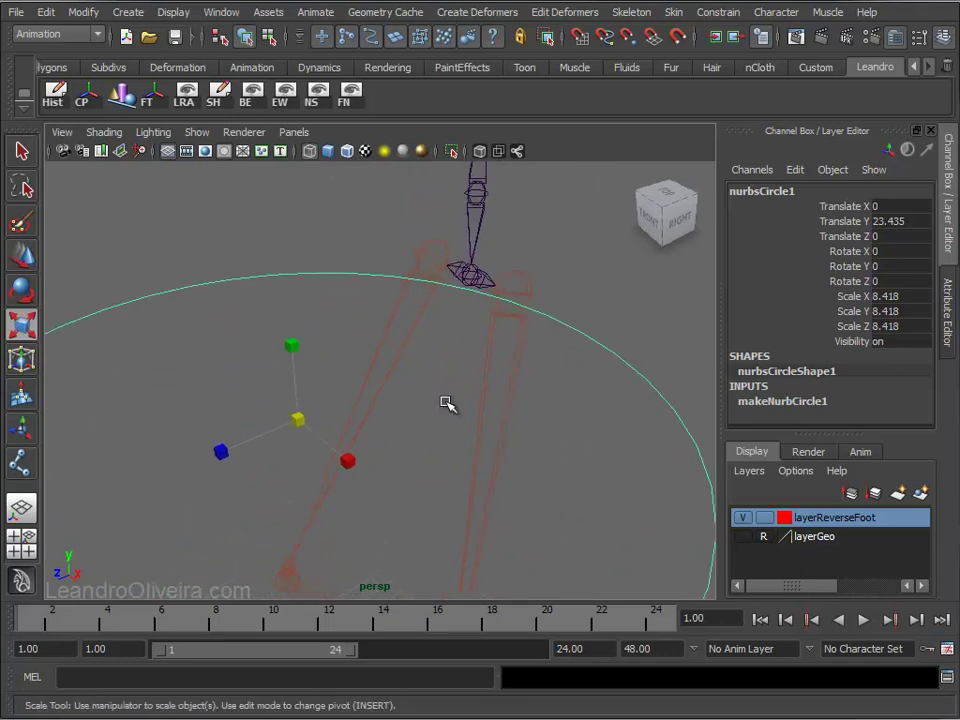
pyautogui.keyDown('alt'); pyautogui.moveTo(446, 403); pyautogui.dragTo(372, 400); pyautogui.keyUp('alt')
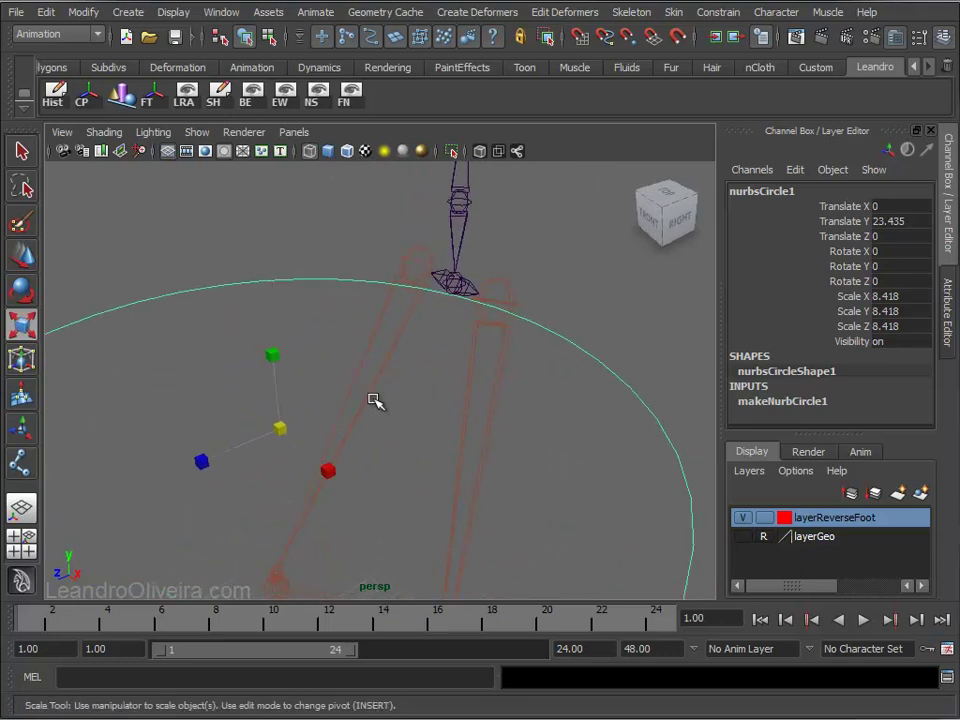
pyautogui.press('w')
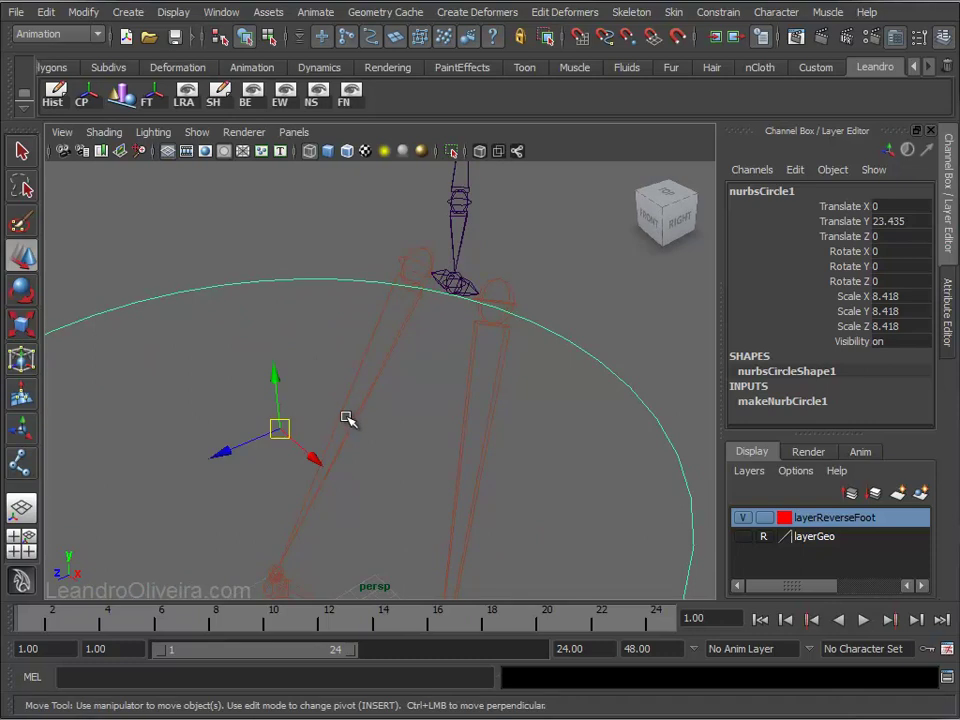
pyautogui.moveTo(288, 433); pyautogui.dragTo(443, 310)
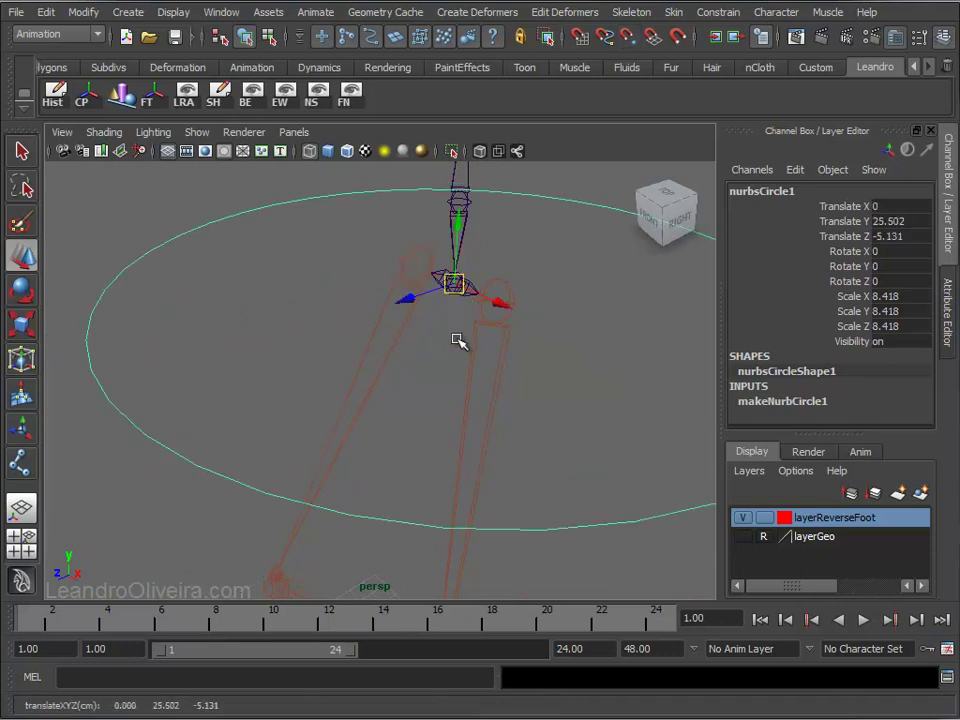
pyautogui.scroll(-5, 266, 336)
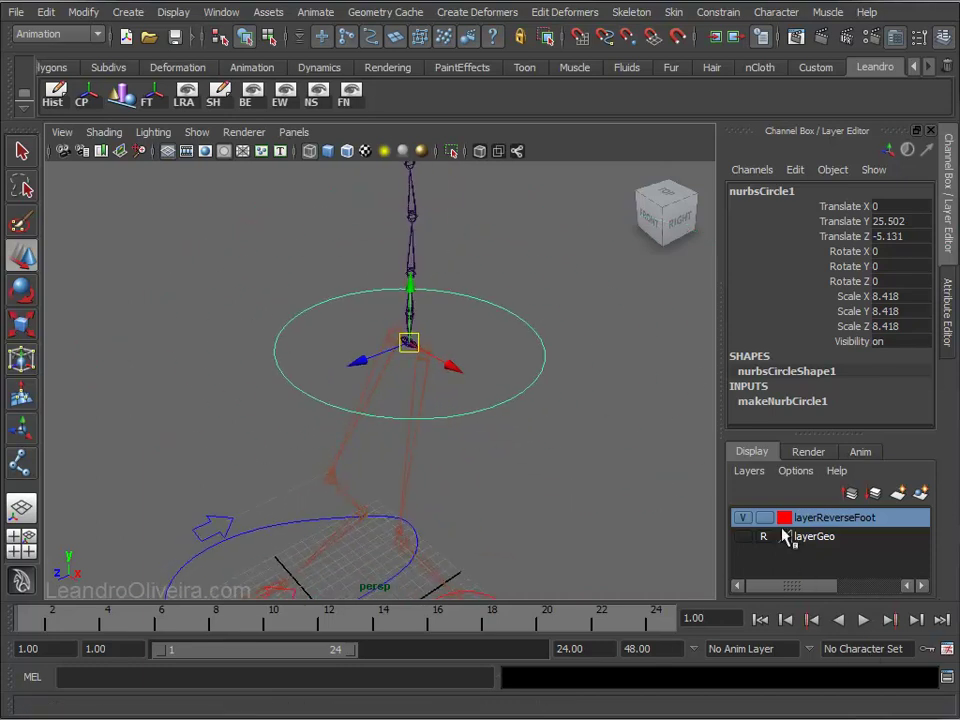
# Show layerGeo as reference and squash the circle front-to-back to Scale Z 7.428.
pyautogui.click(742, 537)
pyautogui.moveTo(510, 456)
pyautogui.keyDown('alt'); pyautogui.mouseDown()
pyautogui.moveTo(621, 429)
pyautogui.moveTo(643, 446)
pyautogui.mouseUp(); pyautogui.keyUp('alt')
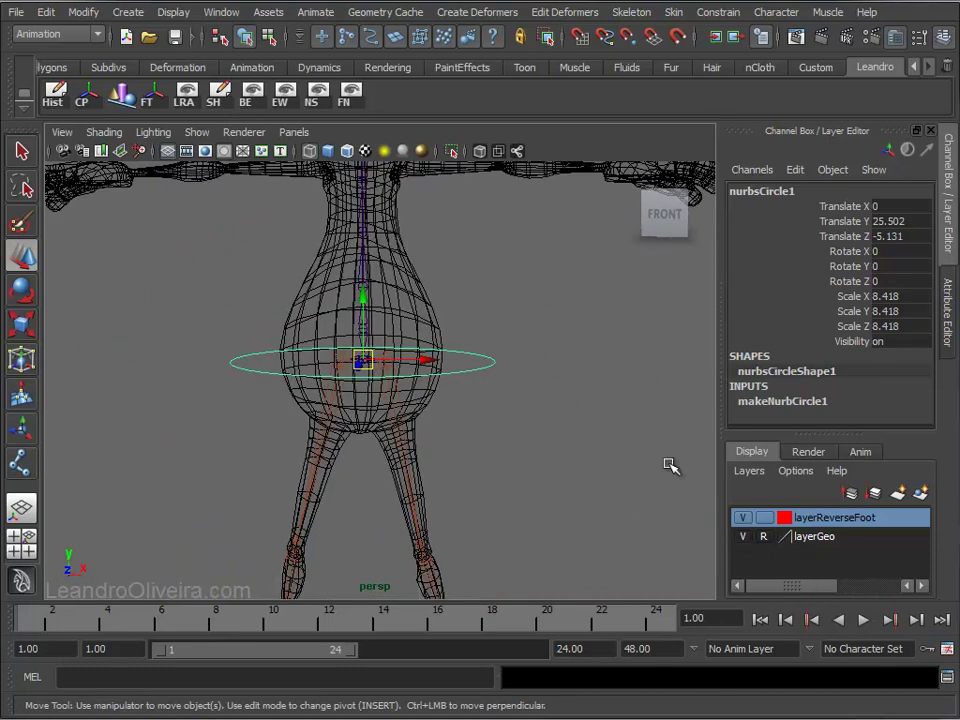
pyautogui.click(766, 538)
pyautogui.click(766, 539)
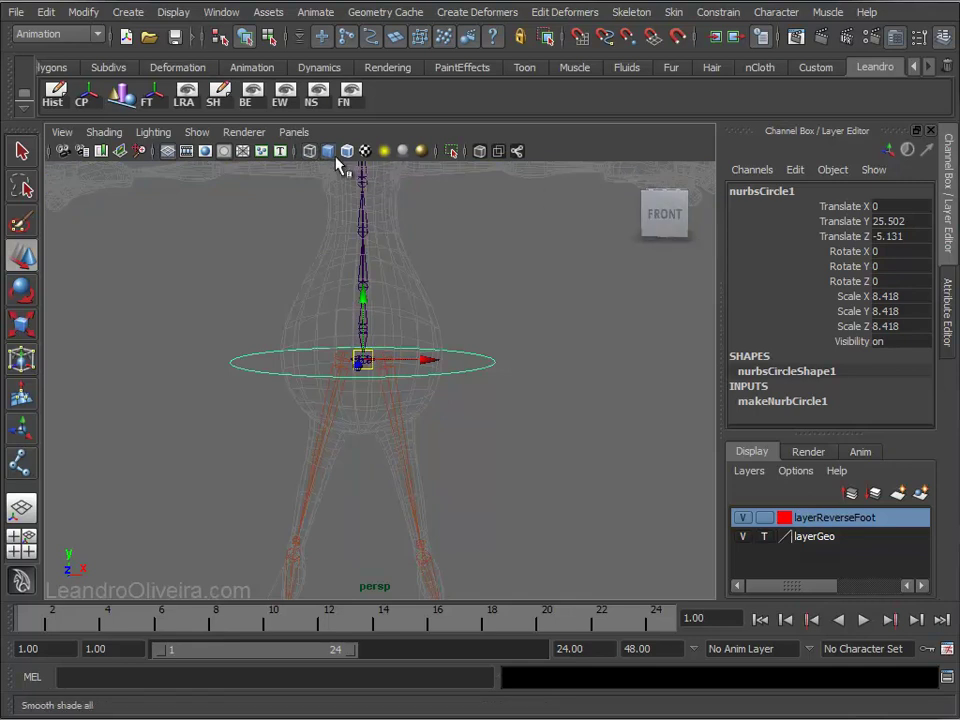
pyautogui.click(766, 538)
pyautogui.moveTo(484, 431)
pyautogui.keyDown('alt'); pyautogui.mouseDown()
pyautogui.moveTo(407, 461)
pyautogui.moveTo(534, 504)
pyautogui.moveTo(370, 430)
pyautogui.moveTo(381, 473)
pyautogui.moveTo(473, 482)
pyautogui.moveTo(381, 476)
pyautogui.moveTo(521, 484)
pyautogui.moveTo(514, 471)
pyautogui.mouseUp(); pyautogui.keyUp('alt')
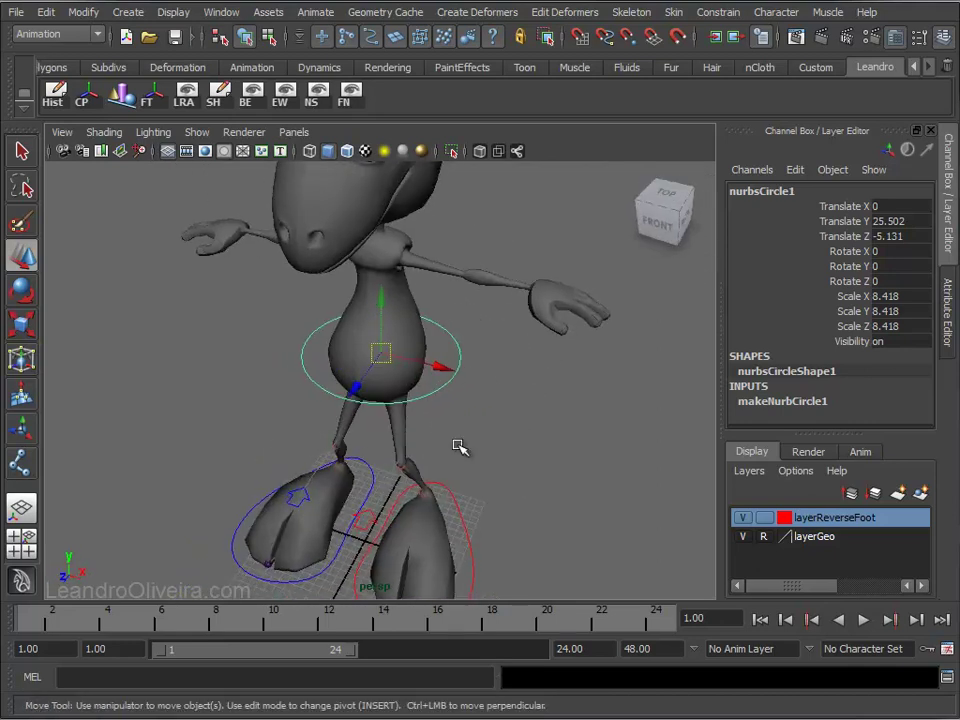
pyautogui.keyDown('alt'); pyautogui.moveTo(514, 471); pyautogui.dragTo(519, 504, button='right'); pyautogui.keyUp('alt')
pyautogui.moveTo(519, 504)
pyautogui.keyDown('alt'); pyautogui.mouseDown()
pyautogui.moveTo(448, 463)
pyautogui.moveTo(477, 454)
pyautogui.mouseUp(); pyautogui.keyUp('alt')
pyautogui.press('r')
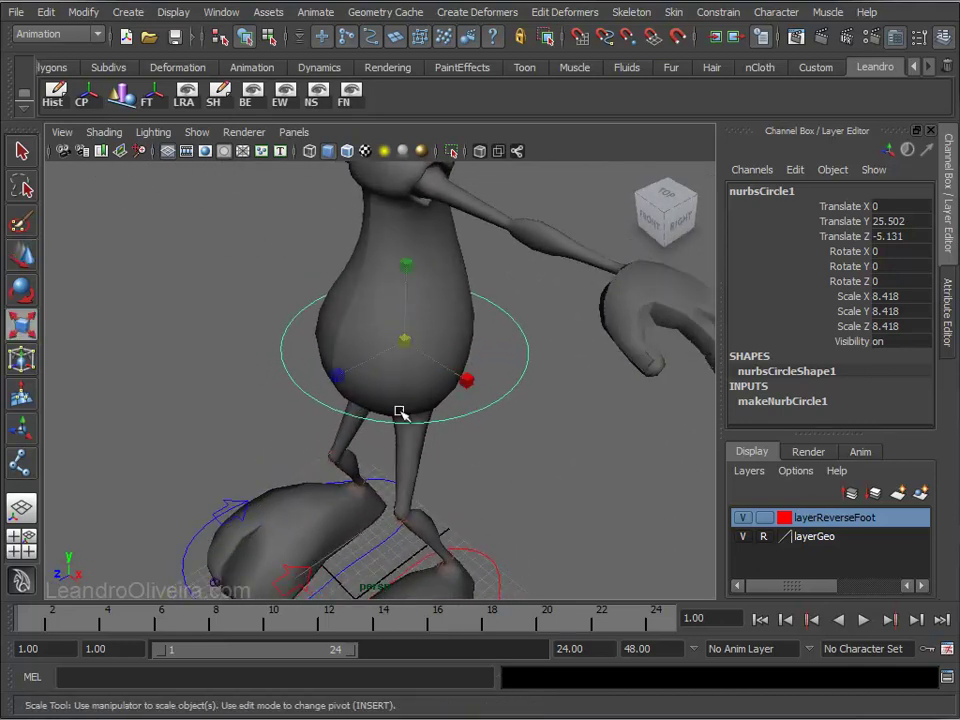
pyautogui.moveTo(333, 376)
pyautogui.mouseDown()
pyautogui.moveTo(368, 366)
pyautogui.moveTo(343, 369)
pyautogui.moveTo(291, 311)
pyautogui.moveTo(422, 351)
pyautogui.moveTo(443, 388)
pyautogui.mouseUp()
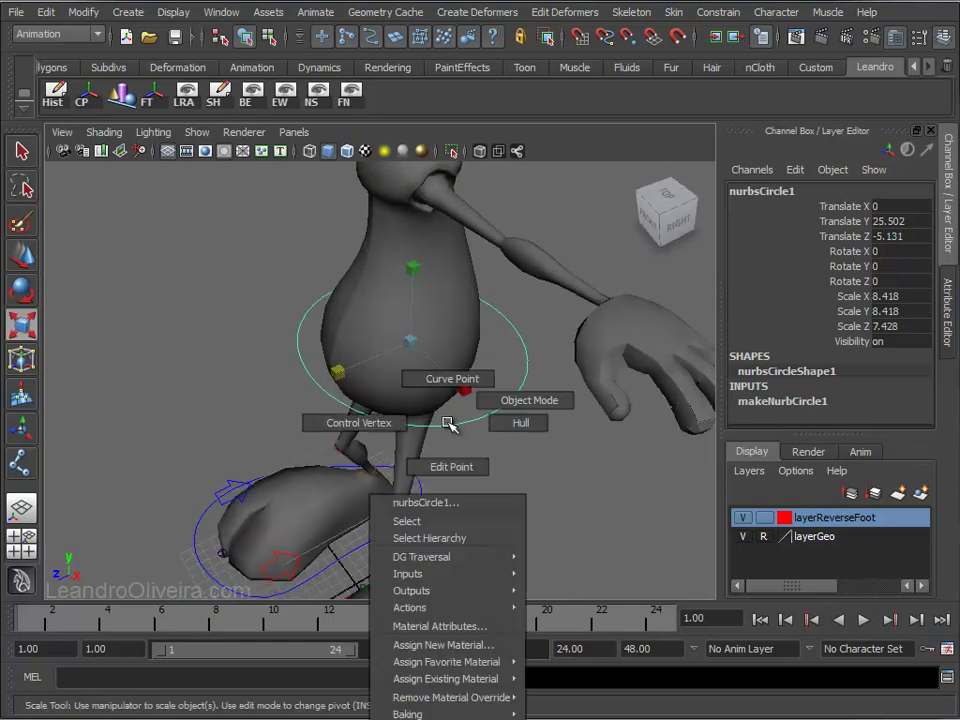
# Select some of the hip circle's control vertices and scale them inward.
pyautogui.moveTo(447, 424); pyautogui.dragTo(398, 422, button='right')
pyautogui.moveTo(398, 422)
pyautogui.keyDown('alt'); pyautogui.mouseDown()
pyautogui.moveTo(420, 398)
pyautogui.moveTo(474, 418)
pyautogui.moveTo(300, 407)
pyautogui.moveTo(244, 369)
pyautogui.moveTo(248, 362)
pyautogui.mouseUp(); pyautogui.keyUp('alt')
pyautogui.moveTo(316, 389); pyautogui.dragTo(318, 390)
pyautogui.moveTo(318, 390)
pyautogui.keyDown('alt'); pyautogui.mouseDown()
pyautogui.moveTo(392, 407)
pyautogui.moveTo(381, 408)
pyautogui.mouseUp(); pyautogui.keyUp('alt')
pyautogui.press('q')
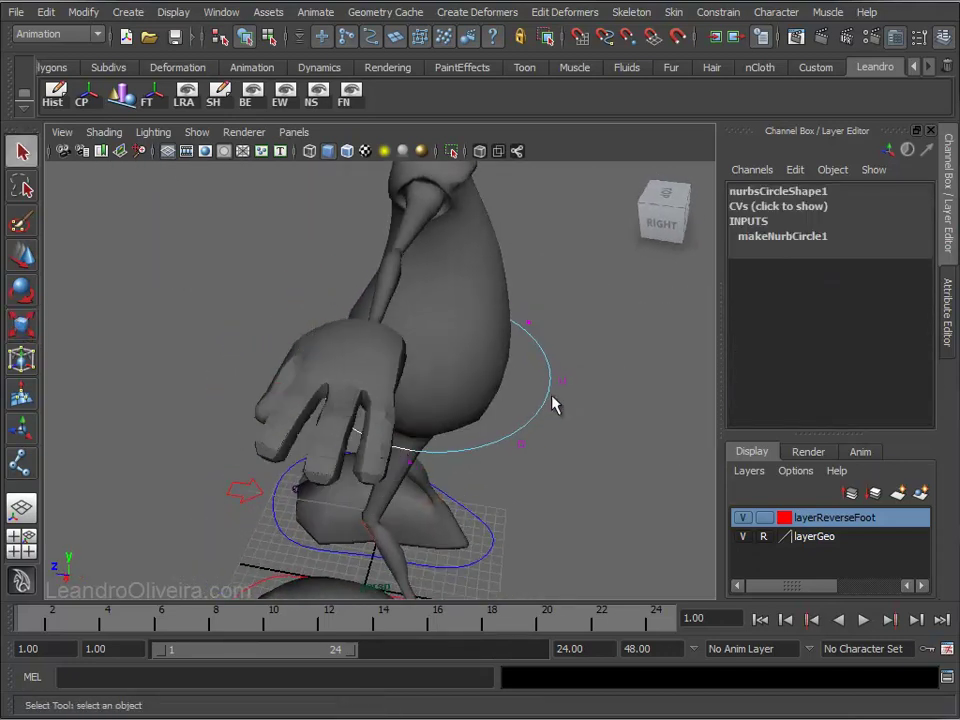
pyautogui.moveTo(577, 400)
pyautogui.keyDown('alt'); pyautogui.mouseDown()
pyautogui.moveTo(424, 446)
pyautogui.moveTo(455, 450)
pyautogui.mouseUp(); pyautogui.keyUp('alt')
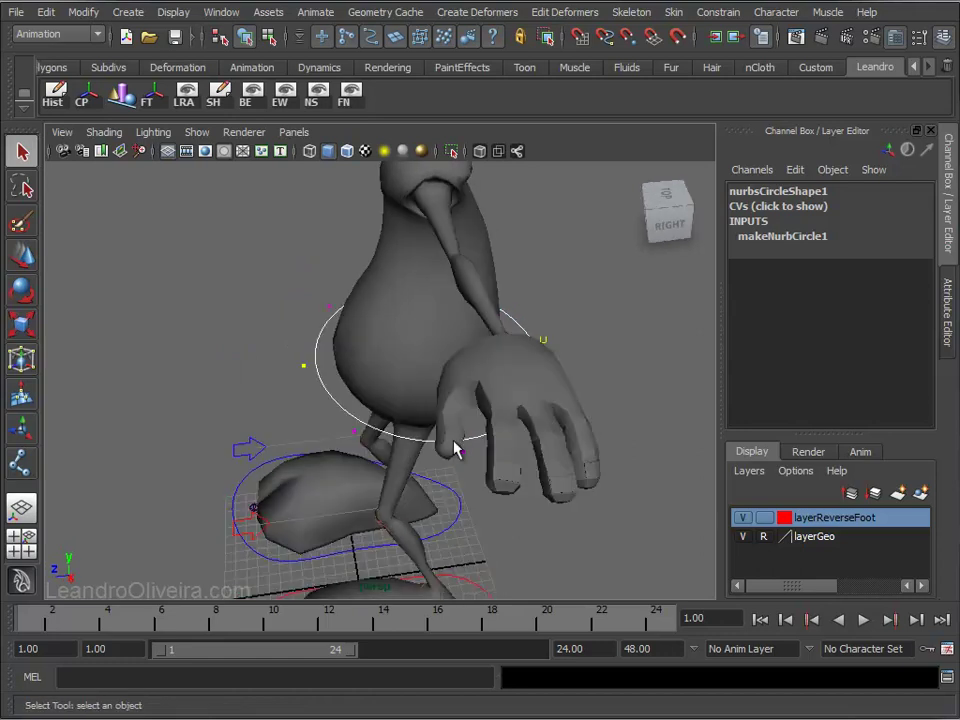
pyautogui.press('r')
pyautogui.moveTo(508, 345)
pyautogui.mouseDown()
pyautogui.moveTo(476, 346)
pyautogui.moveTo(413, 405)
pyautogui.moveTo(514, 370)
pyautogui.moveTo(483, 337)
pyautogui.moveTo(392, 343)
pyautogui.moveTo(418, 405)
pyautogui.moveTo(452, 422)
pyautogui.moveTo(521, 401)
pyautogui.moveTo(521, 377)
pyautogui.moveTo(461, 386)
pyautogui.mouseUp()
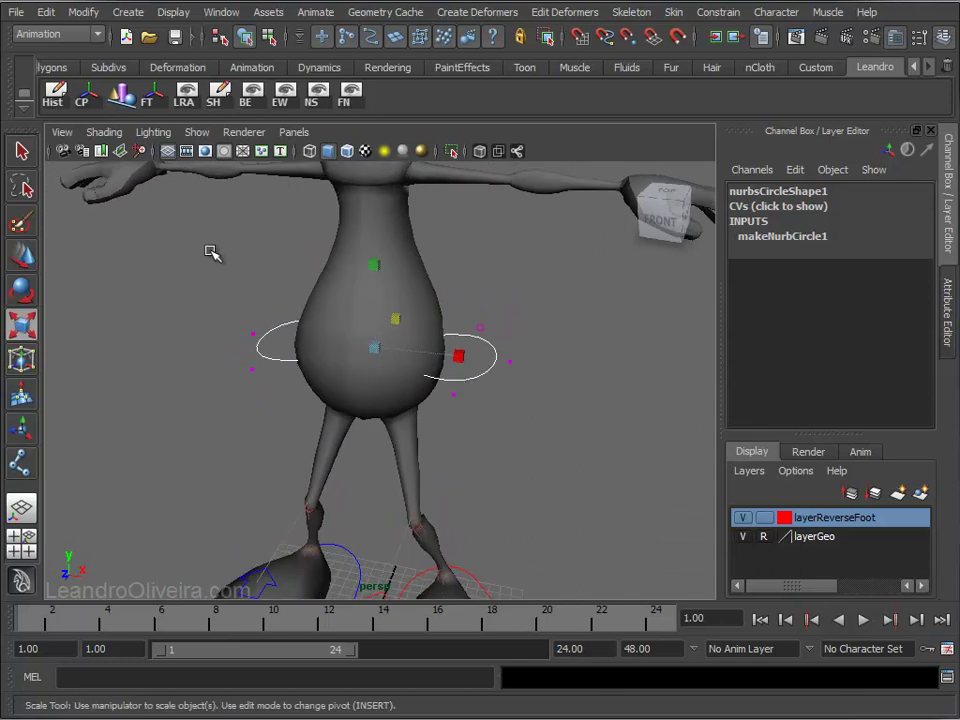
pyautogui.keyDown('alt'); pyautogui.moveTo(437, 343); pyautogui.dragTo(424, 336); pyautogui.keyUp('alt')
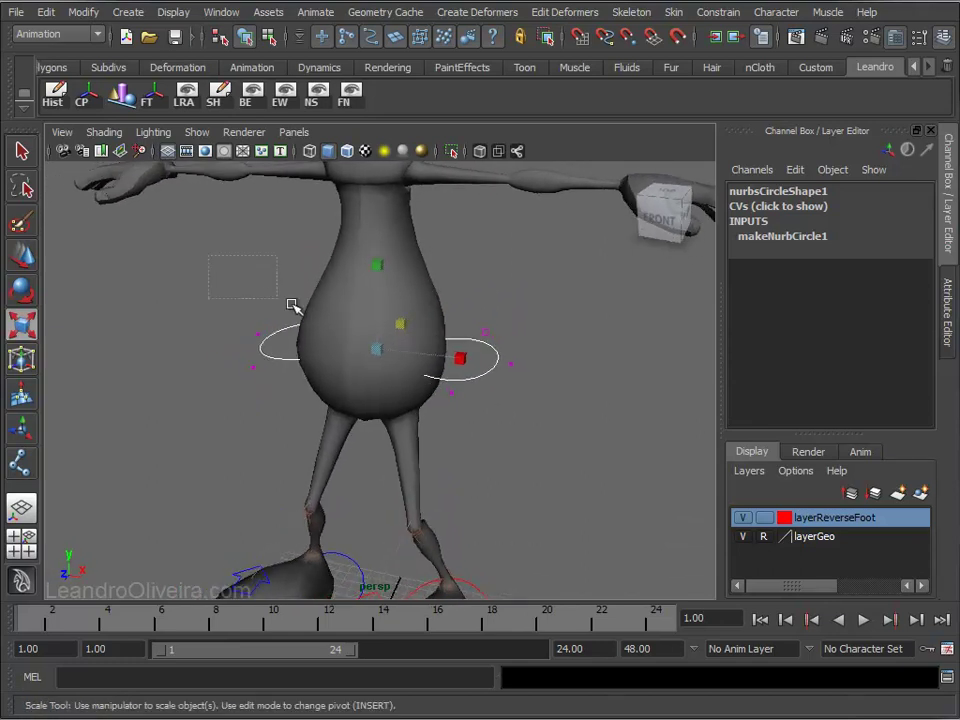
pyautogui.moveTo(588, 410)
pyautogui.mouseDown()
pyautogui.moveTo(375, 328)
pyautogui.moveTo(364, 340)
pyautogui.moveTo(452, 380)
pyautogui.mouseUp()
# Hide layerGeo, select all the circle's CVs and scale them around the pelvis joint.
pyautogui.click(497, 371)
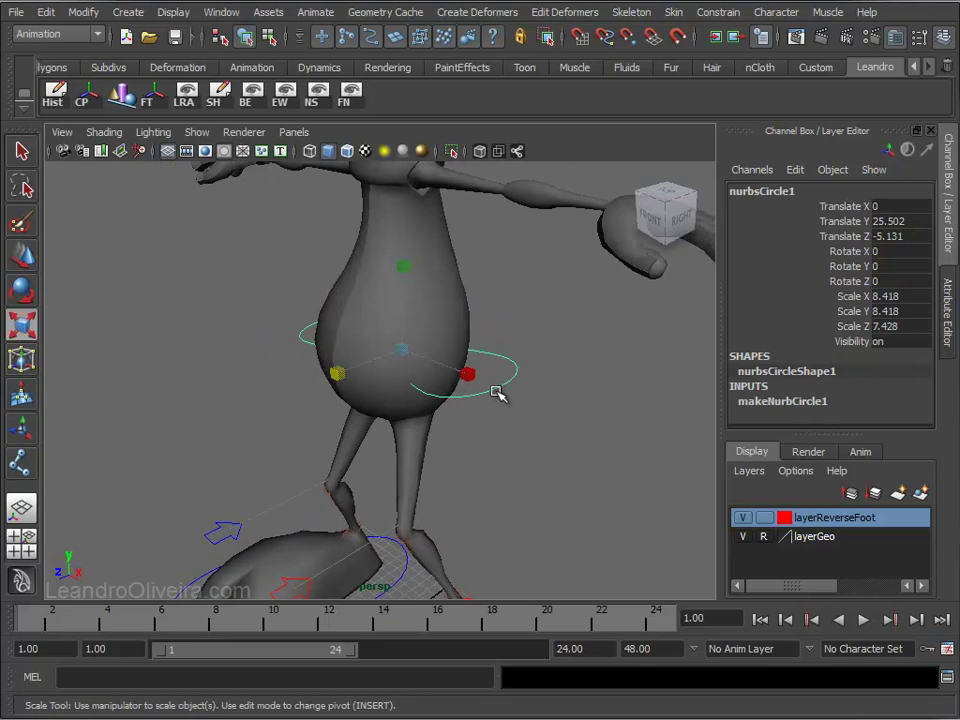
pyautogui.moveTo(497, 390); pyautogui.dragTo(446, 390, button='right')
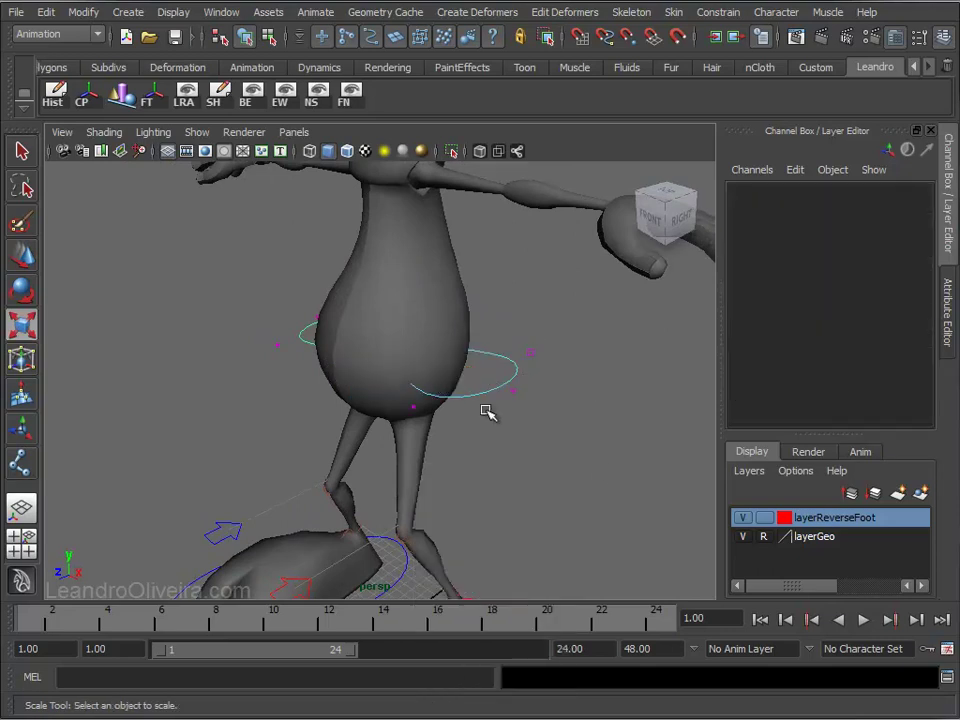
pyautogui.click(742, 537)
pyautogui.moveTo(437, 407)
pyautogui.keyDown('alt'); pyautogui.mouseDown()
pyautogui.moveTo(570, 456)
pyautogui.moveTo(415, 393)
pyautogui.mouseUp(); pyautogui.keyUp('alt')
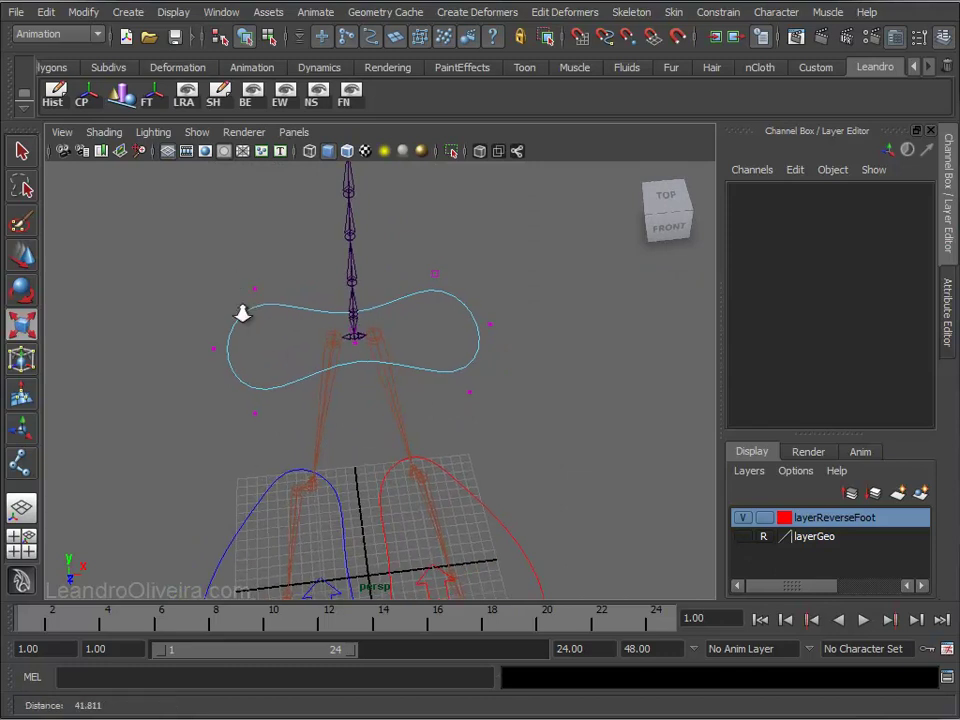
pyautogui.keyDown('alt'); pyautogui.moveTo(242, 313); pyautogui.dragTo(246, 238, button='right'); pyautogui.keyUp('alt')
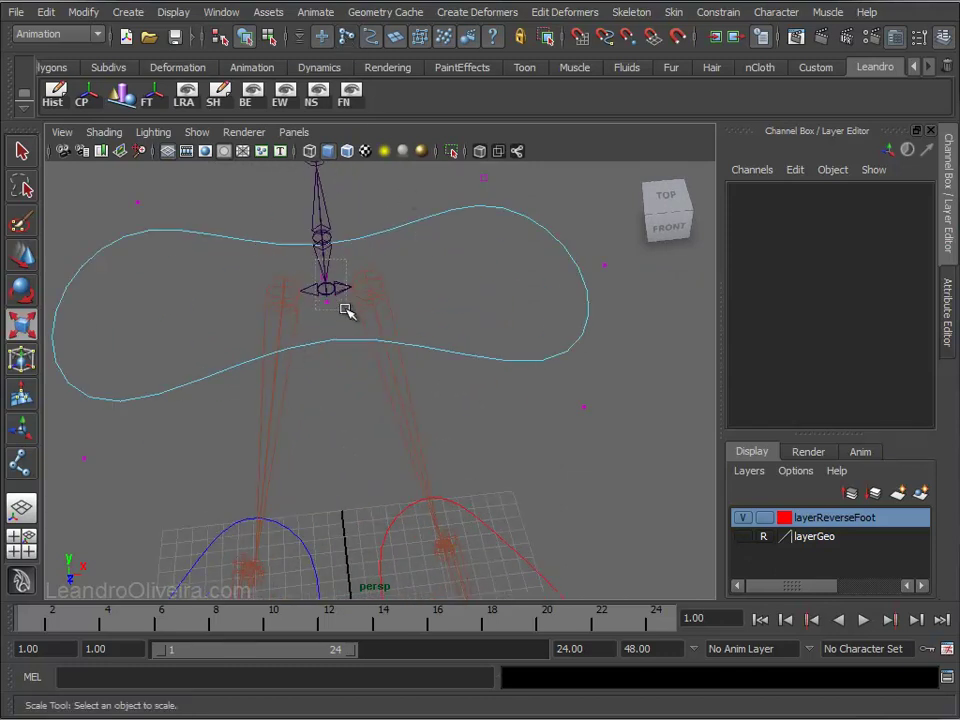
pyautogui.click(420, 349)
pyautogui.moveTo(501, 313)
pyautogui.keyDown('alt'); pyautogui.mouseDown()
pyautogui.moveTo(441, 321)
pyautogui.moveTo(450, 349)
pyautogui.mouseUp(); pyautogui.keyUp('alt')
pyautogui.moveTo(432, 414)
pyautogui.mouseDown()
pyautogui.moveTo(527, 381)
pyautogui.moveTo(570, 353)
pyautogui.moveTo(576, 334)
pyautogui.mouseUp()
pyautogui.hotkey('ctrl', 'z')
pyautogui.moveTo(392, 347)
pyautogui.keyDown('alt'); pyautogui.mouseDown()
pyautogui.moveTo(418, 300)
pyautogui.moveTo(347, 336)
pyautogui.moveTo(369, 322)
pyautogui.mouseUp(); pyautogui.keyUp('alt')
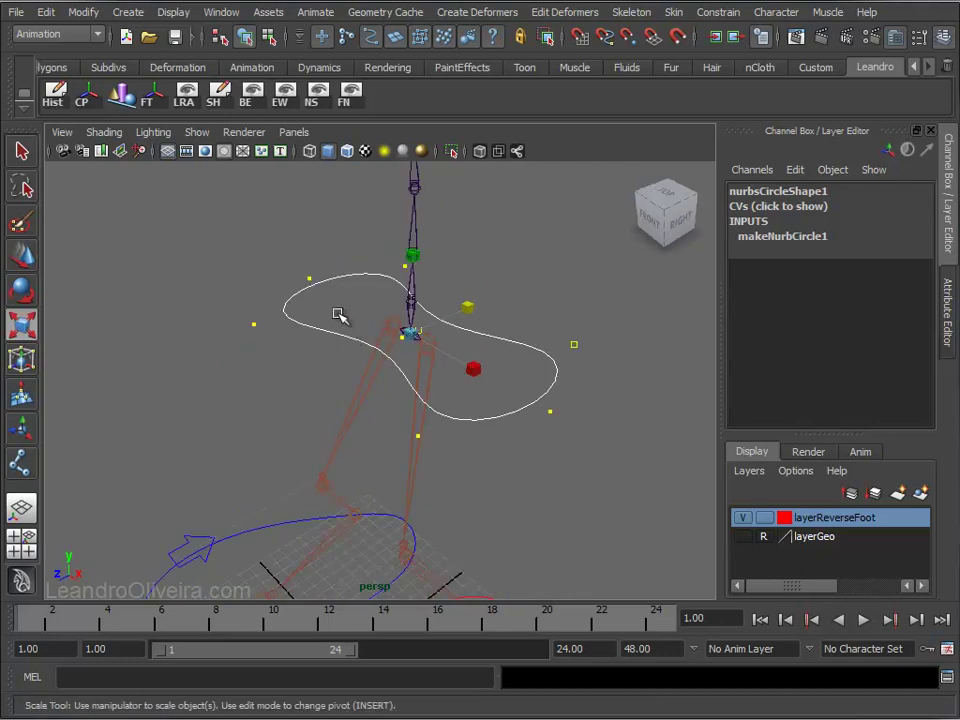
# Rotate the hip curve's selected CVs so it tilts around the hips, checking from side and behind.
pyautogui.press('e')
pyautogui.moveTo(391, 267); pyautogui.dragTo(336, 370)
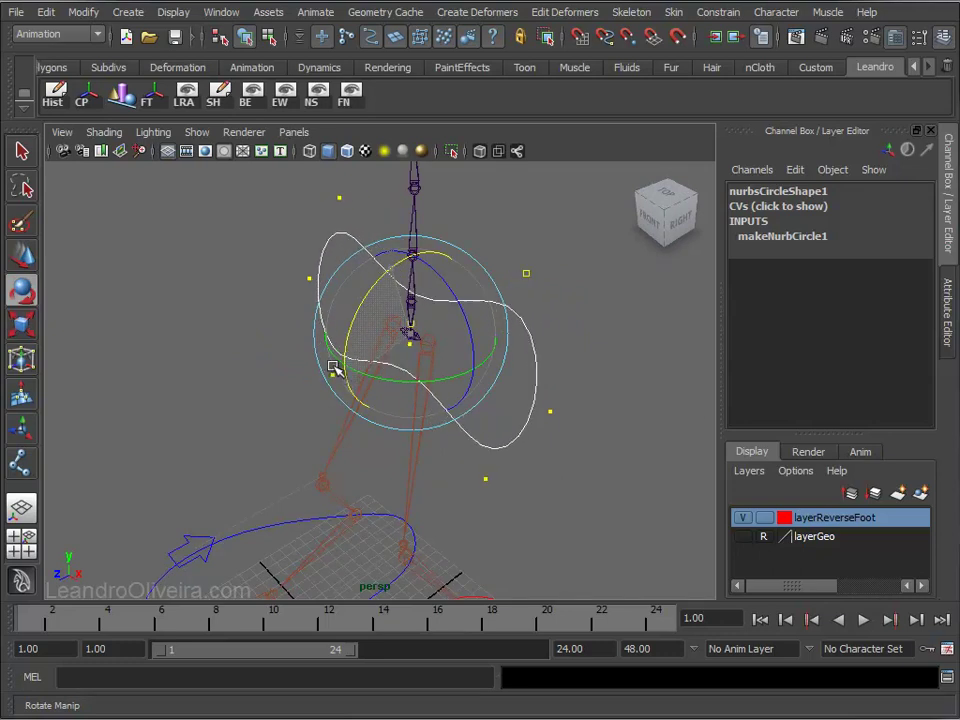
pyautogui.moveTo(399, 356)
pyautogui.keyDown('alt'); pyautogui.mouseDown()
pyautogui.moveTo(375, 321)
pyautogui.moveTo(326, 294)
pyautogui.moveTo(501, 317)
pyautogui.moveTo(437, 327)
pyautogui.moveTo(386, 294)
pyautogui.mouseUp(); pyautogui.keyUp('alt')
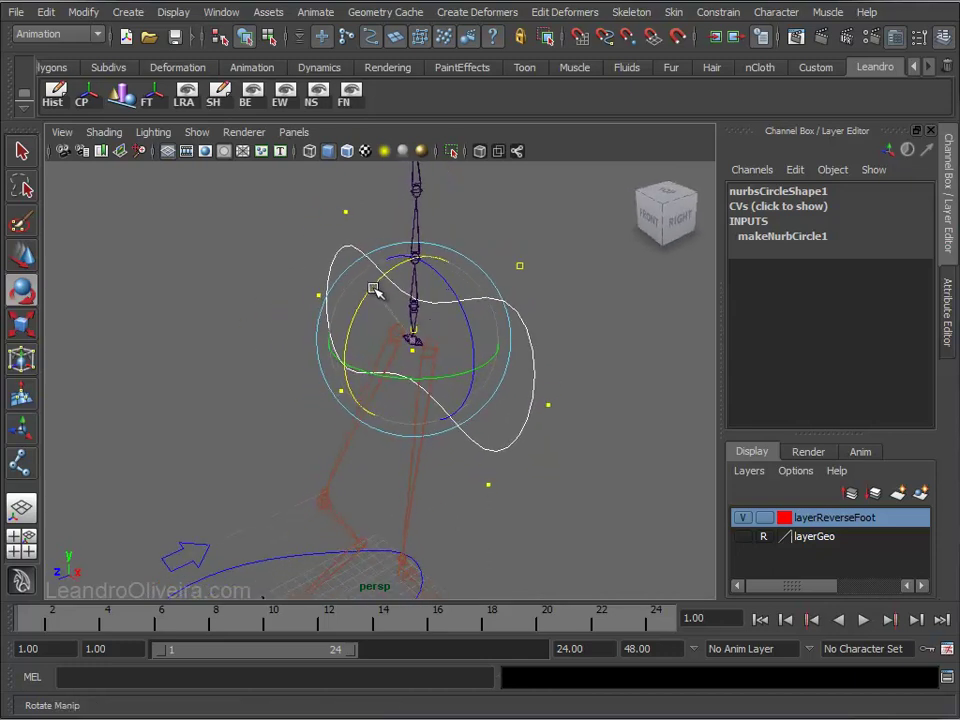
pyautogui.moveTo(375, 291)
pyautogui.keyDown('alt'); pyautogui.mouseDown()
pyautogui.moveTo(476, 334)
pyautogui.moveTo(591, 289)
pyautogui.mouseUp(); pyautogui.keyUp('alt')
pyautogui.moveTo(339, 369)
pyautogui.keyDown('alt'); pyautogui.mouseDown()
pyautogui.moveTo(615, 377)
pyautogui.moveTo(291, 375)
pyautogui.mouseUp(); pyautogui.keyUp('alt')
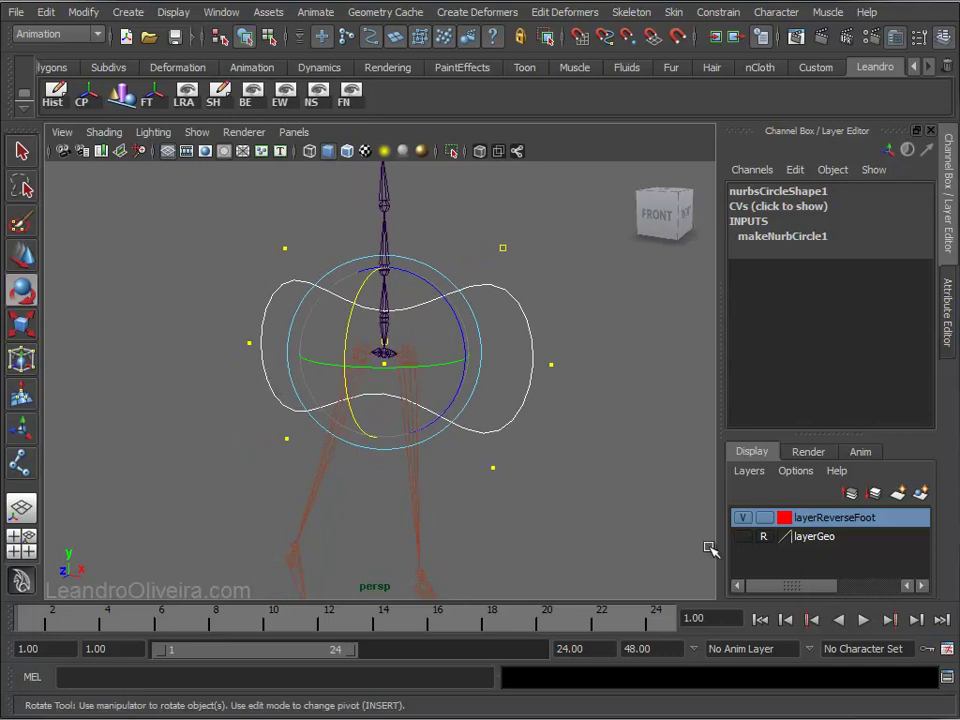
# Turn layerGeo visibility back on to show the character mesh around the hip curve.
pyautogui.click(743, 536)
pyautogui.keyDown('alt'); pyautogui.moveTo(531, 388); pyautogui.dragTo(551, 474); pyautogui.keyUp('alt')
pyautogui.keyDown('alt'); pyautogui.moveTo(551, 474); pyautogui.dragTo(396, 364, button='right'); pyautogui.keyUp('alt')
pyautogui.moveTo(396, 364)
pyautogui.keyDown('alt'); pyautogui.mouseDown()
pyautogui.moveTo(660, 347)
pyautogui.moveTo(302, 349)
pyautogui.moveTo(470, 381)
pyautogui.mouseUp(); pyautogui.keyUp('alt')
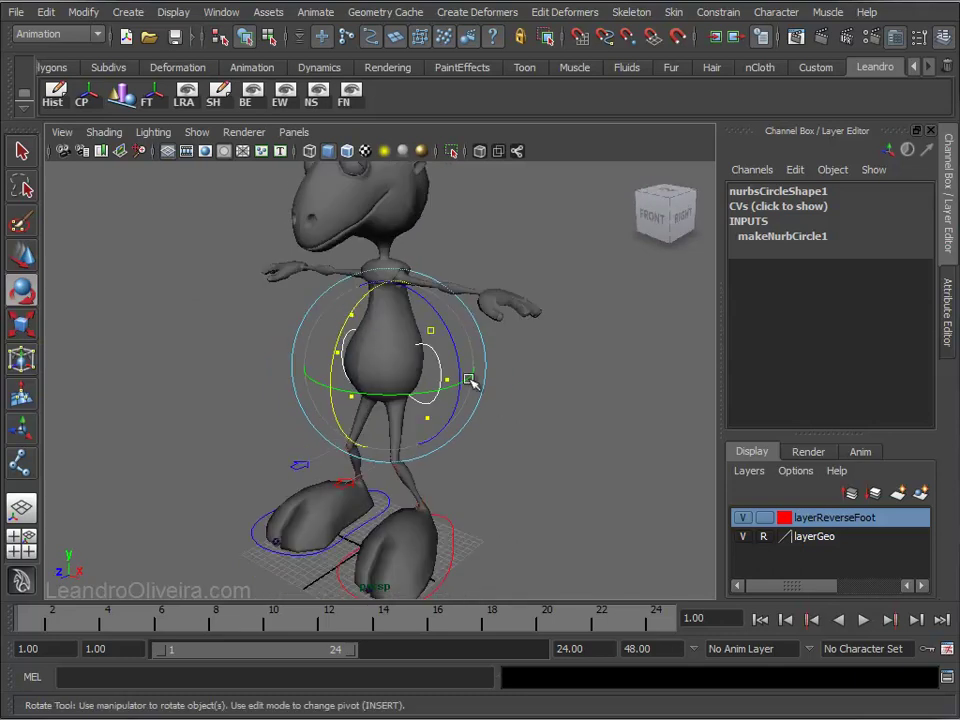
pyautogui.rightClick(441, 369)
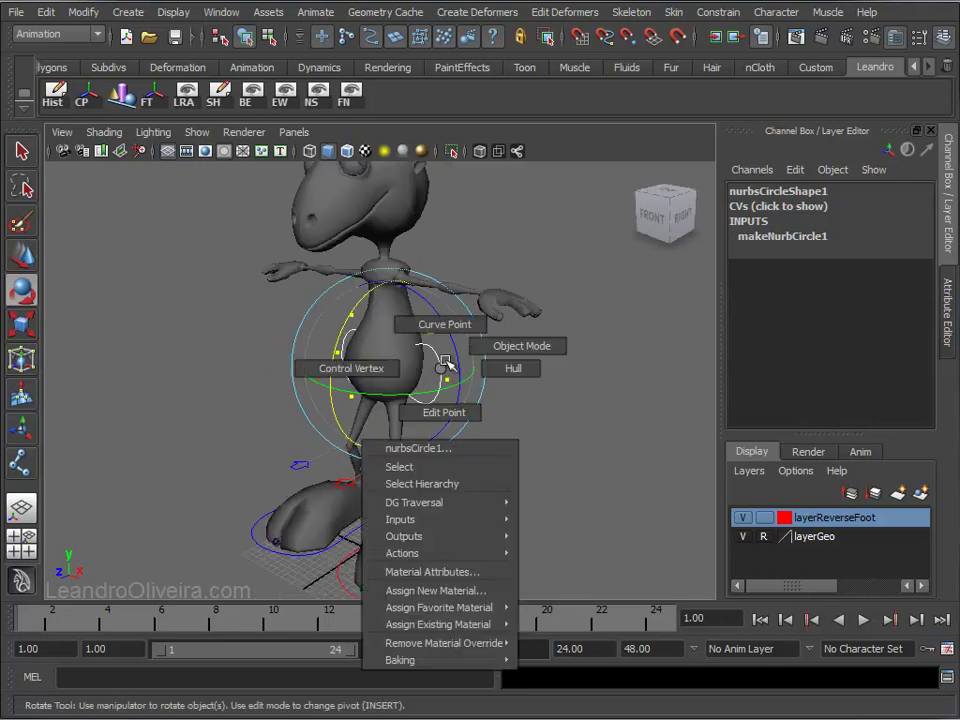
# Return the hip circle to object mode and scale it down in Y to 5.412.
pyautogui.click(516, 346)
pyautogui.moveTo(431, 344); pyautogui.dragTo(512, 328, button='right')
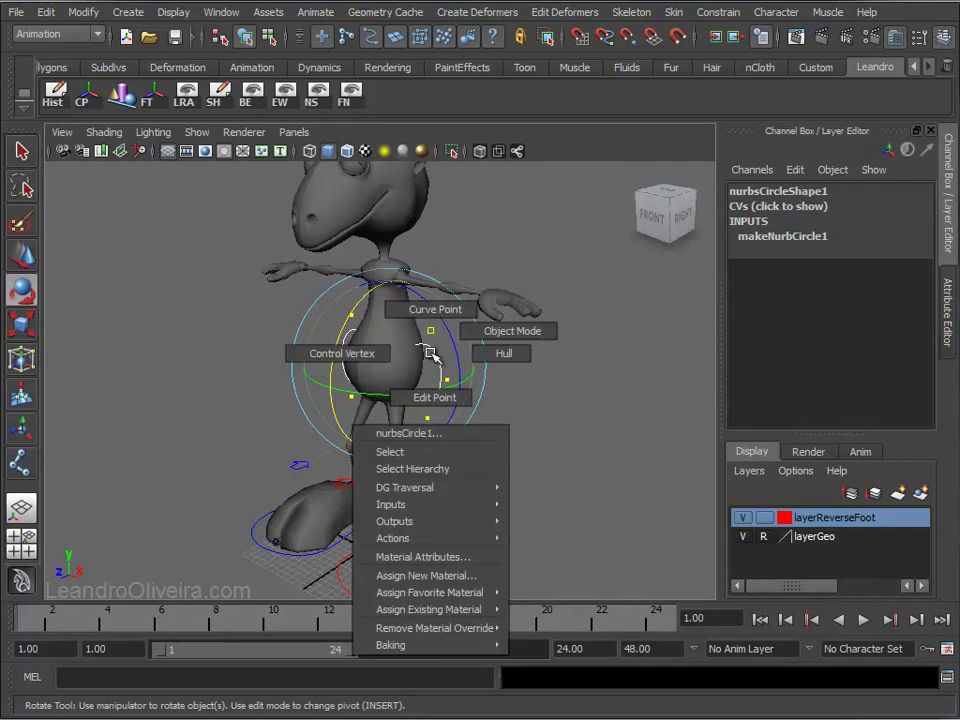
pyautogui.click(537, 396)
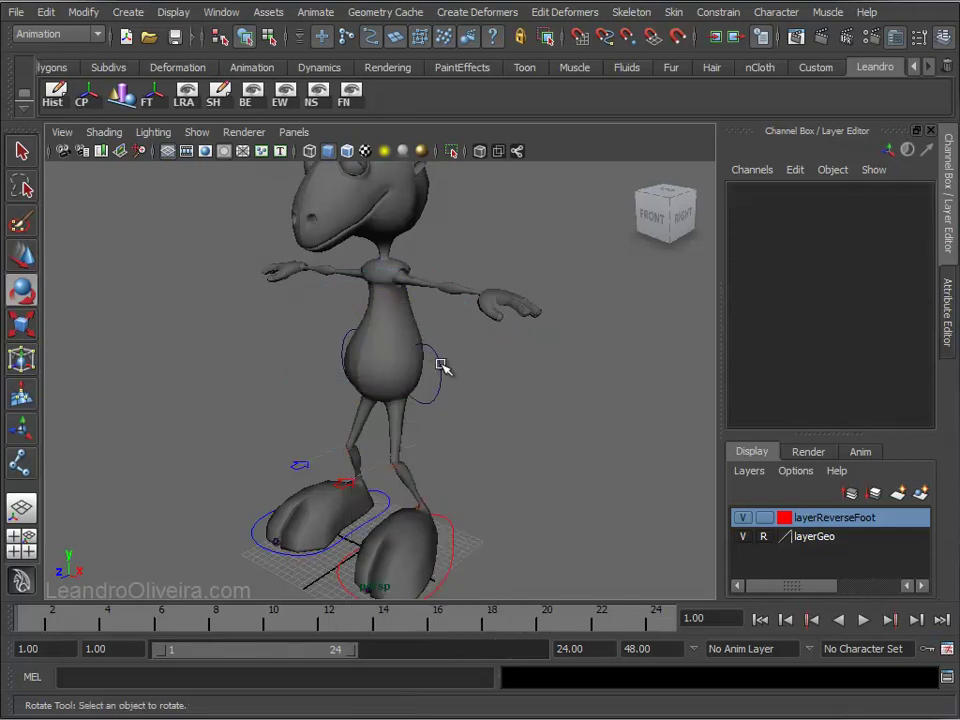
pyautogui.click(441, 364)
pyautogui.moveTo(519, 424)
pyautogui.keyDown('alt'); pyautogui.mouseDown()
pyautogui.moveTo(516, 433)
pyautogui.moveTo(583, 420)
pyautogui.mouseUp(); pyautogui.keyUp('alt')
pyautogui.press('r')
pyautogui.moveTo(386, 289); pyautogui.dragTo(381, 282)
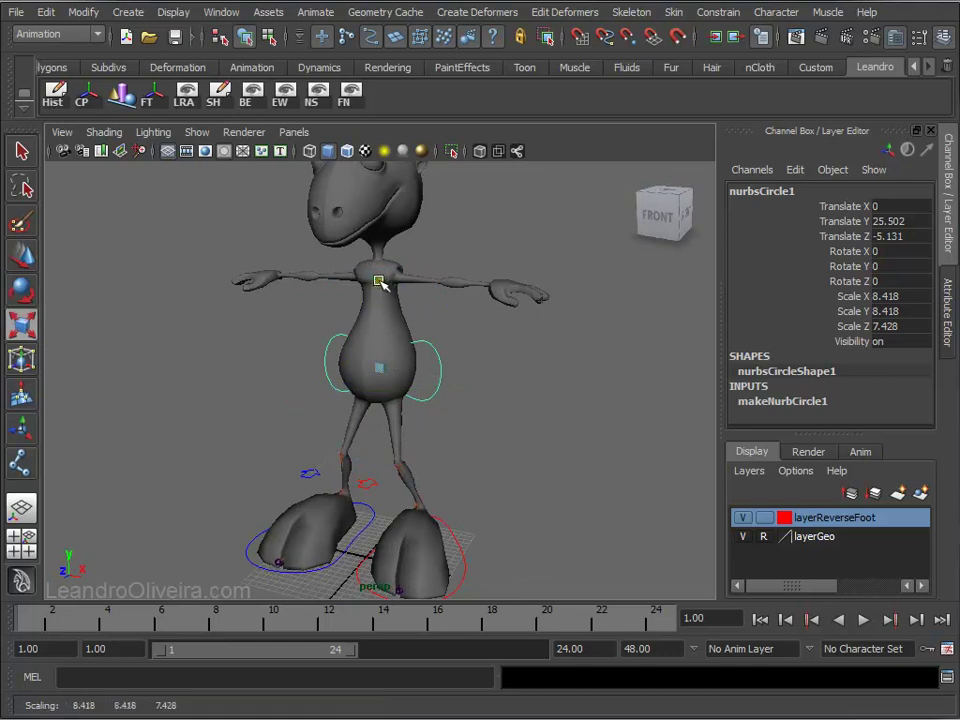
pyautogui.moveTo(461, 388)
pyautogui.keyDown('alt'); pyautogui.mouseDown()
pyautogui.moveTo(480, 394)
pyautogui.moveTo(456, 379)
pyautogui.mouseUp(); pyautogui.keyUp('alt')
pyautogui.click(527, 355)
pyautogui.moveTo(527, 355)
pyautogui.keyDown('alt'); pyautogui.mouseDown()
pyautogui.moveTo(448, 356)
pyautogui.moveTo(525, 418)
pyautogui.moveTo(467, 399)
pyautogui.mouseUp(); pyautogui.keyUp('alt')
# Rename the hip circle ctrlHip in the Channel Box.
pyautogui.press('q')
pyautogui.click(462, 398)
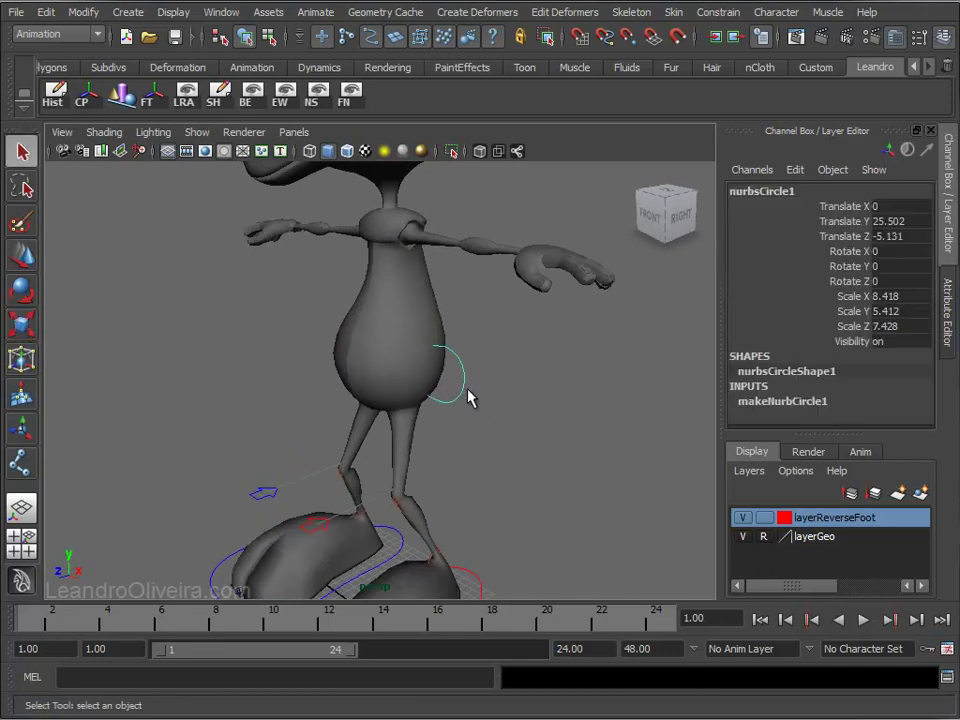
pyautogui.doubleClick(784, 193)
pyautogui.write('ctrlHip')
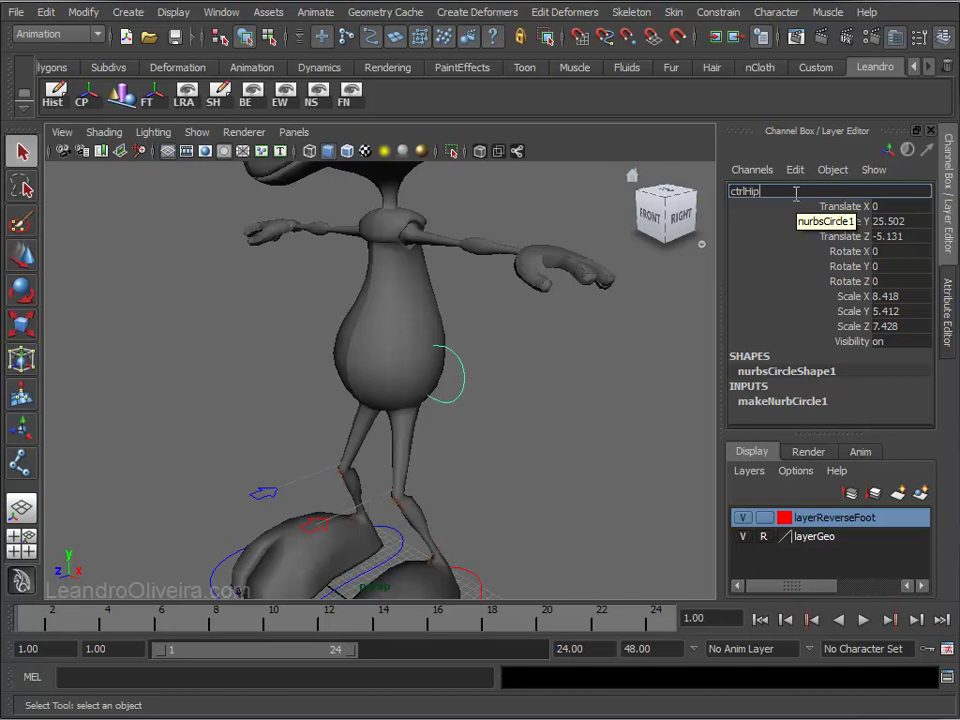
pyautogui.press('Return')
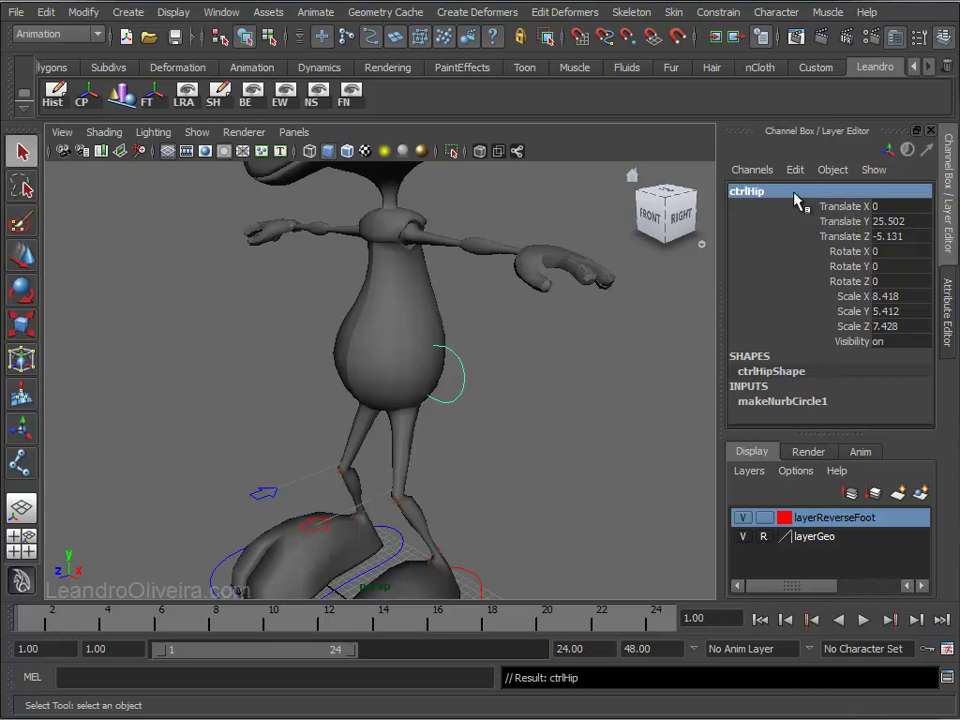
pyautogui.click(507, 445)
pyautogui.moveTo(508, 431)
pyautogui.keyDown('alt'); pyautogui.mouseDown()
pyautogui.moveTo(493, 381)
pyautogui.moveTo(540, 381)
pyautogui.mouseUp(); pyautogui.keyUp('alt')
pyautogui.keyDown('alt'); pyautogui.moveTo(540, 381); pyautogui.dragTo(466, 371, button='right'); pyautogui.keyUp('alt')
pyautogui.keyDown('alt'); pyautogui.moveTo(466, 371); pyautogui.dragTo(465, 360); pyautogui.keyUp('alt')
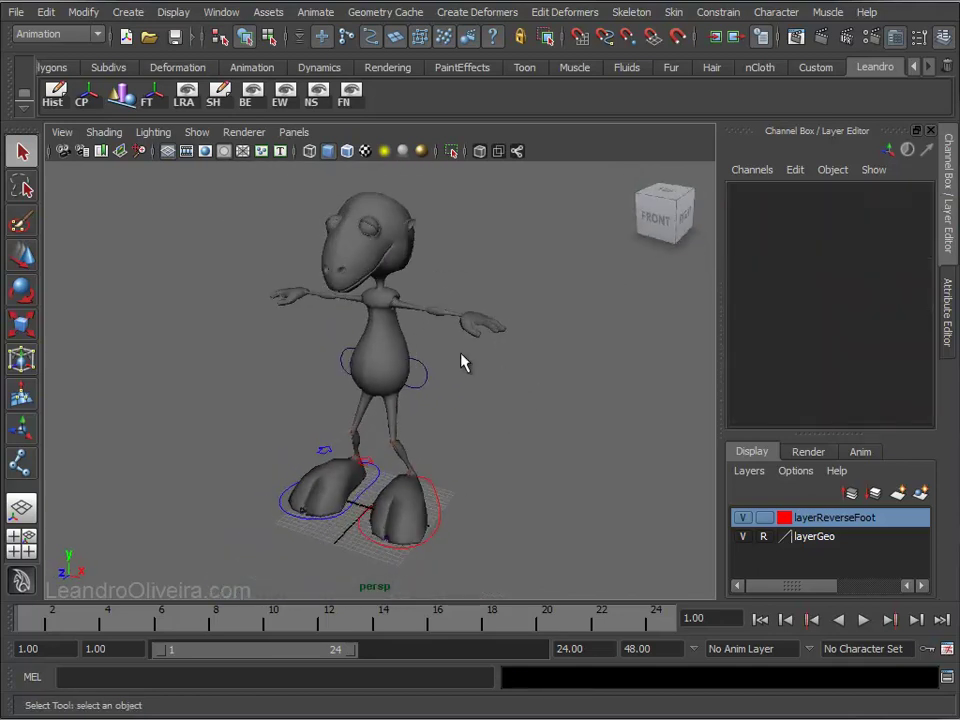
pyautogui.click(118, 13)
pyautogui.moveTo(170, 40)
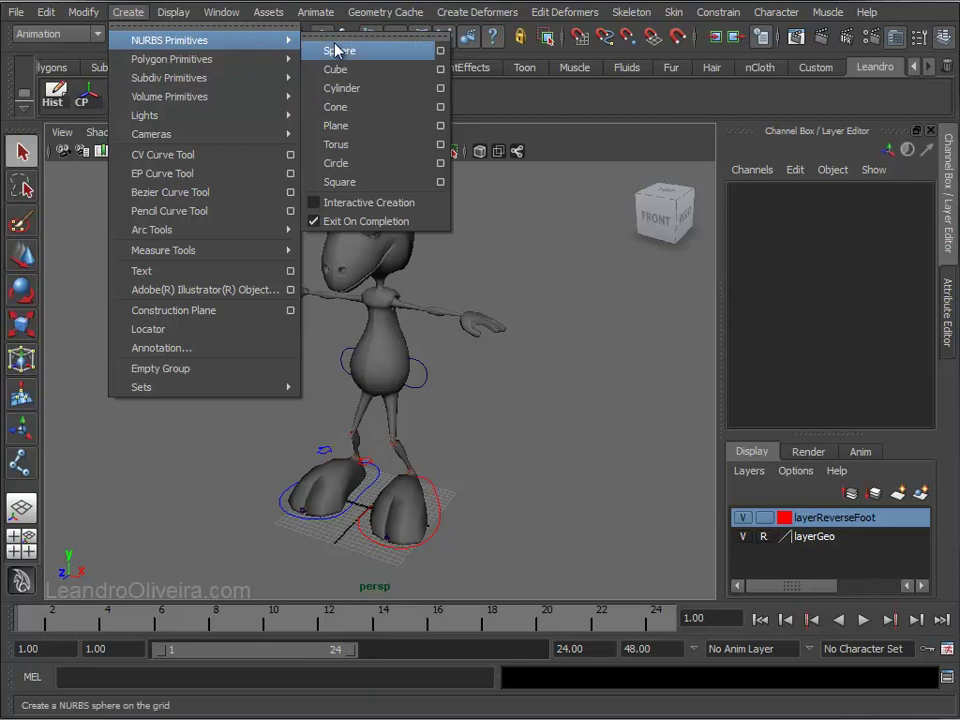
# Create a NURBS circle, raise it to the waist and scale it evenly to about 8.4.
pyautogui.click(336, 162)
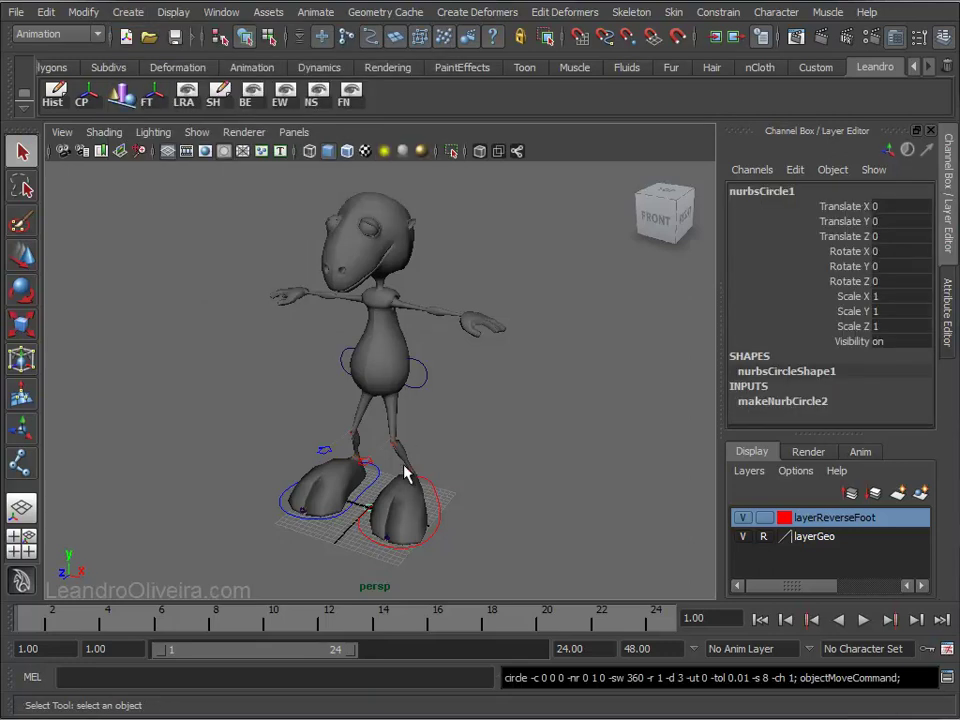
pyautogui.press('w')
pyautogui.moveTo(368, 455); pyautogui.dragTo(369, 309)
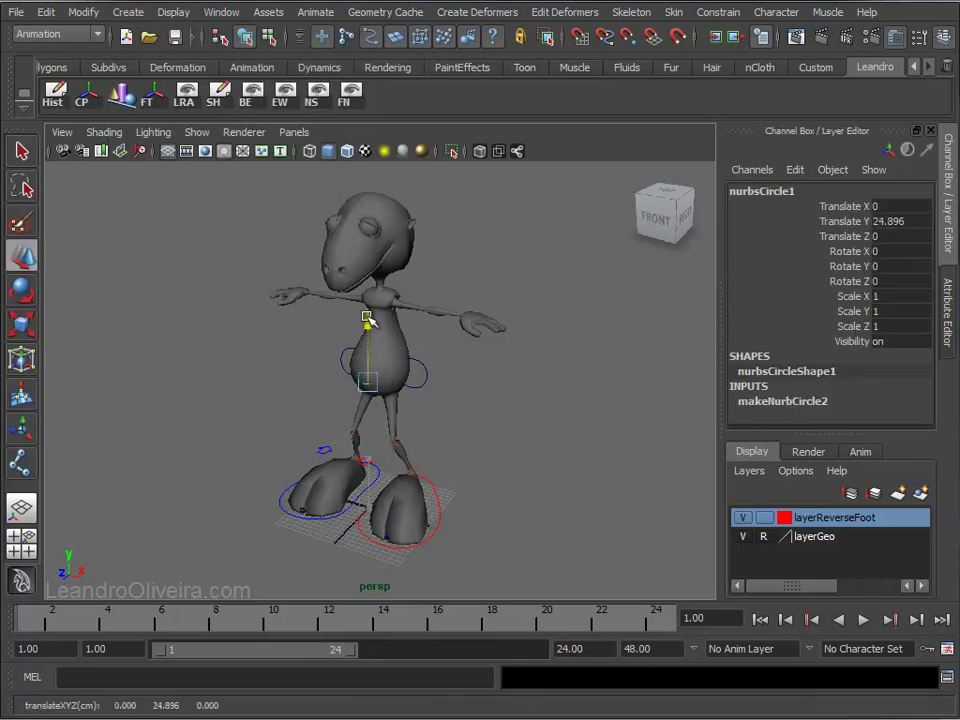
pyautogui.press('r')
pyautogui.moveTo(377, 372)
pyautogui.mouseDown()
pyautogui.moveTo(364, 369)
pyautogui.moveTo(438, 345)
pyautogui.mouseUp()
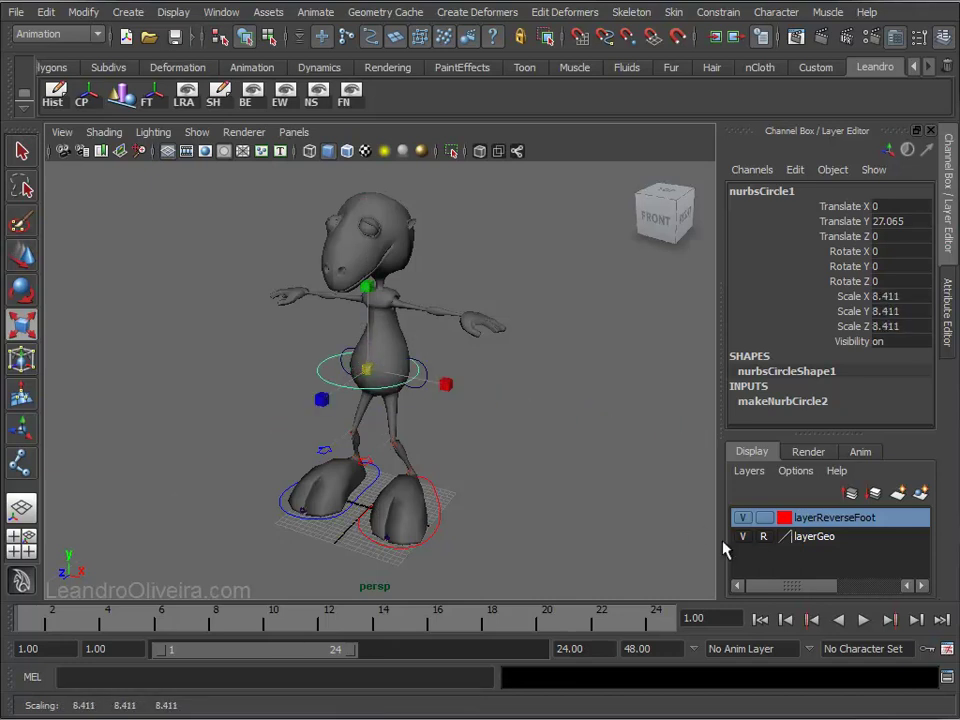
# With the mesh hidden, move the circle onto the spine at Translate Y 27.502, then reshow the mesh.
pyautogui.click(747, 537)
pyautogui.scroll(5, 536, 546)
pyautogui.keyDown('alt'); pyautogui.moveTo(536, 546); pyautogui.dragTo(480, 411); pyautogui.keyUp('alt')
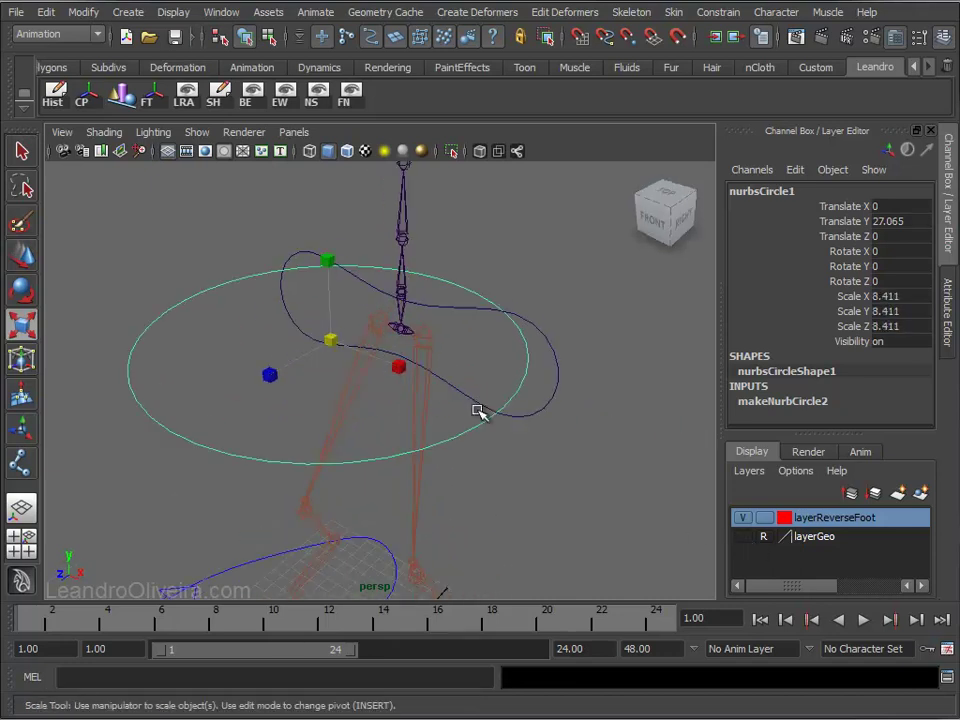
pyautogui.press('w')
pyautogui.moveTo(439, 290)
pyautogui.keyDown('alt'); pyautogui.mouseDown()
pyautogui.moveTo(354, 354)
pyautogui.moveTo(467, 459)
pyautogui.mouseUp(); pyautogui.keyUp('alt')
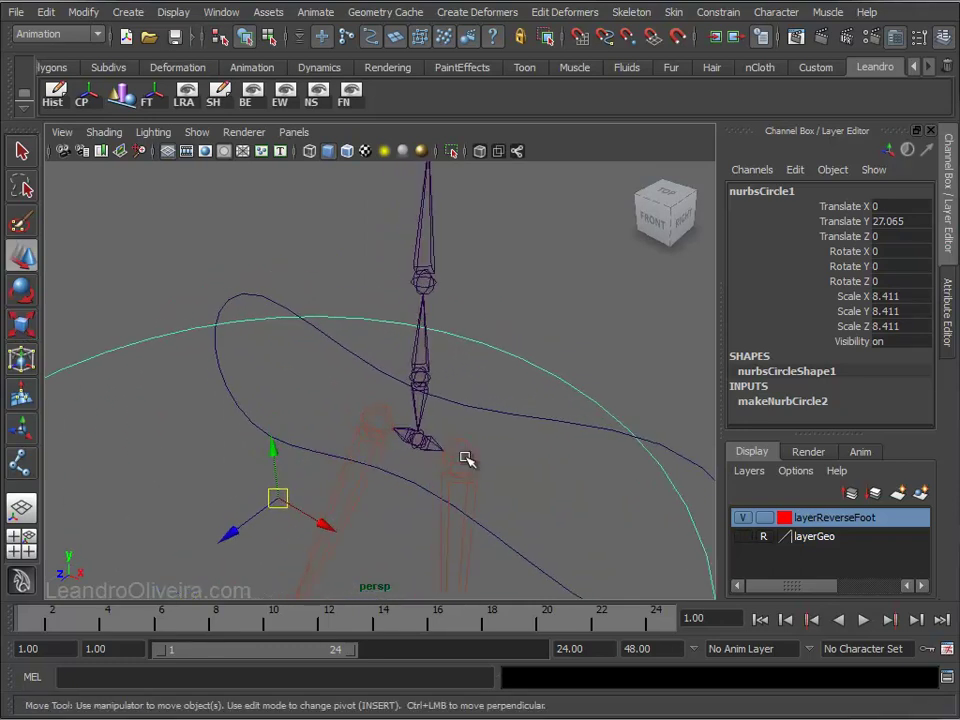
pyautogui.moveTo(279, 500)
pyautogui.mouseDown()
pyautogui.moveTo(425, 393)
pyautogui.moveTo(463, 499)
pyautogui.moveTo(471, 454)
pyautogui.moveTo(578, 404)
pyautogui.moveTo(508, 441)
pyautogui.mouseUp()
pyautogui.moveTo(508, 441)
pyautogui.keyDown('alt'); pyautogui.mouseDown(button='right')
pyautogui.moveTo(545, 490)
pyautogui.moveTo(456, 428)
pyautogui.mouseUp(button='right'); pyautogui.keyUp('alt')
pyautogui.keyDown('alt'); pyautogui.moveTo(456, 428); pyautogui.dragTo(461, 428); pyautogui.keyUp('alt')
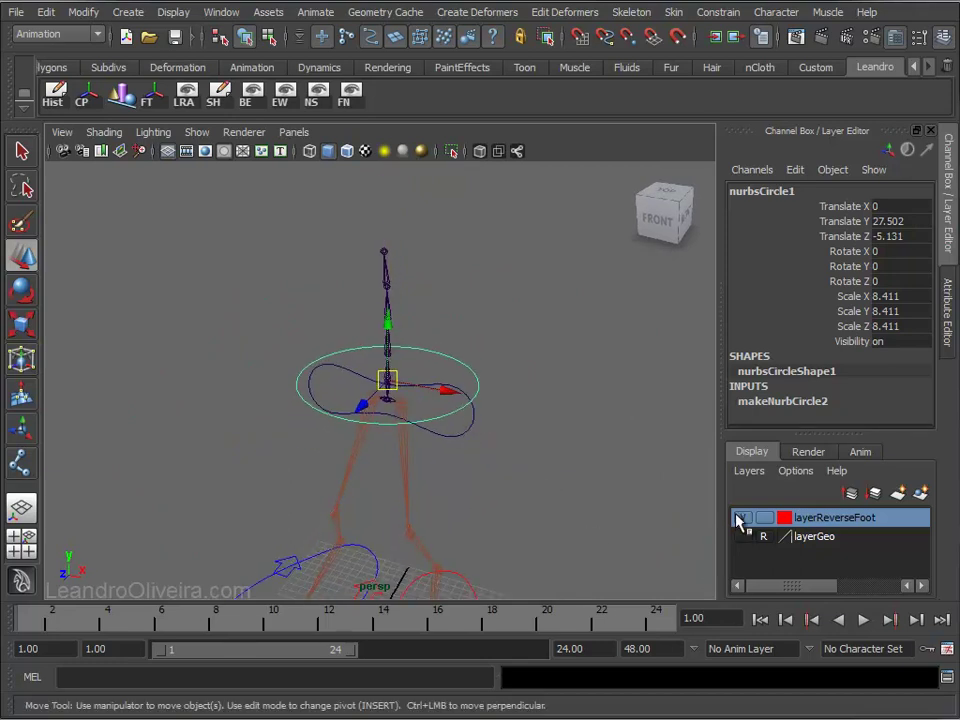
pyautogui.click(742, 536)
pyautogui.moveTo(500, 470)
pyautogui.keyDown('alt'); pyautogui.mouseDown()
pyautogui.moveTo(514, 484)
pyautogui.moveTo(561, 491)
pyautogui.moveTo(579, 469)
pyautogui.moveTo(512, 467)
pyautogui.mouseUp(); pyautogui.keyUp('alt')
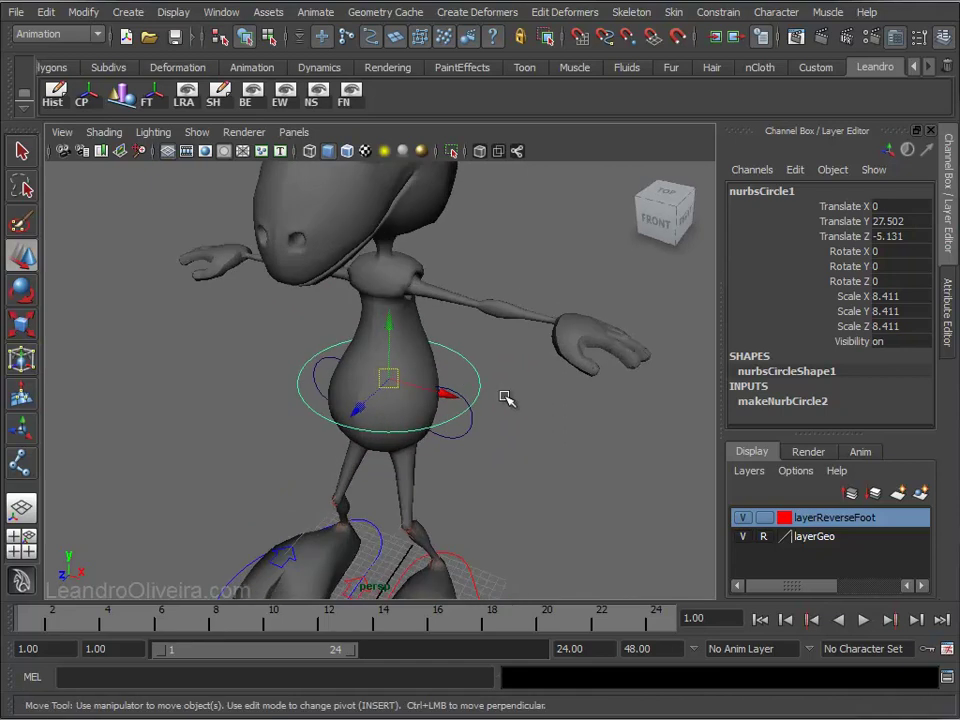
pyautogui.moveTo(484, 388)
pyautogui.keyDown('alt'); pyautogui.mouseDown()
pyautogui.moveTo(471, 430)
pyautogui.moveTo(420, 396)
pyautogui.moveTo(487, 364)
pyautogui.moveTo(465, 366)
pyautogui.moveTo(484, 398)
pyautogui.moveTo(326, 398)
pyautogui.moveTo(364, 366)
pyautogui.moveTo(512, 409)
pyautogui.moveTo(538, 429)
pyautogui.moveTo(596, 426)
pyautogui.moveTo(568, 386)
pyautogui.moveTo(508, 390)
pyautogui.moveTo(516, 416)
pyautogui.mouseUp(); pyautogui.keyUp('alt')
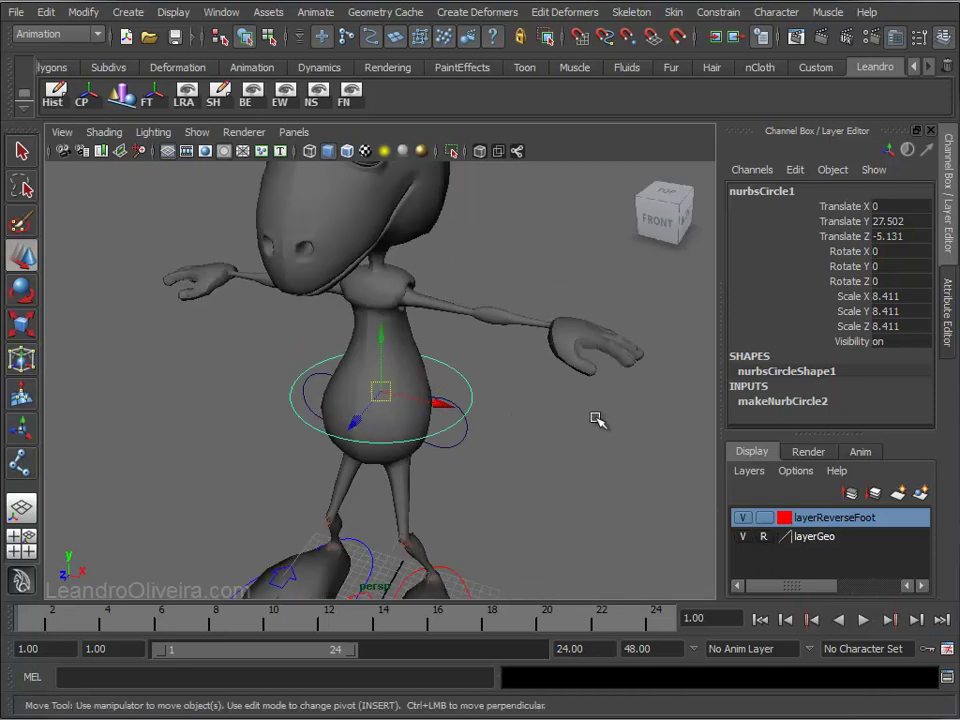
# Rename the circle ctrlCOG in the Channel Box.
pyautogui.click(754, 192)
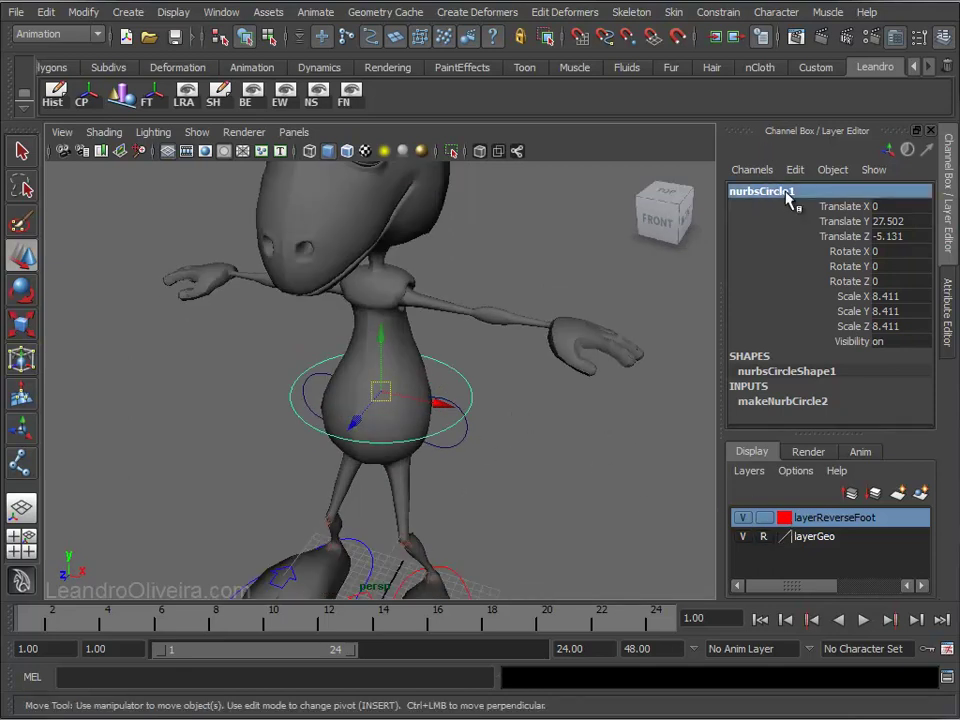
pyautogui.doubleClick(787, 196)
pyautogui.write('ctrlCOG')
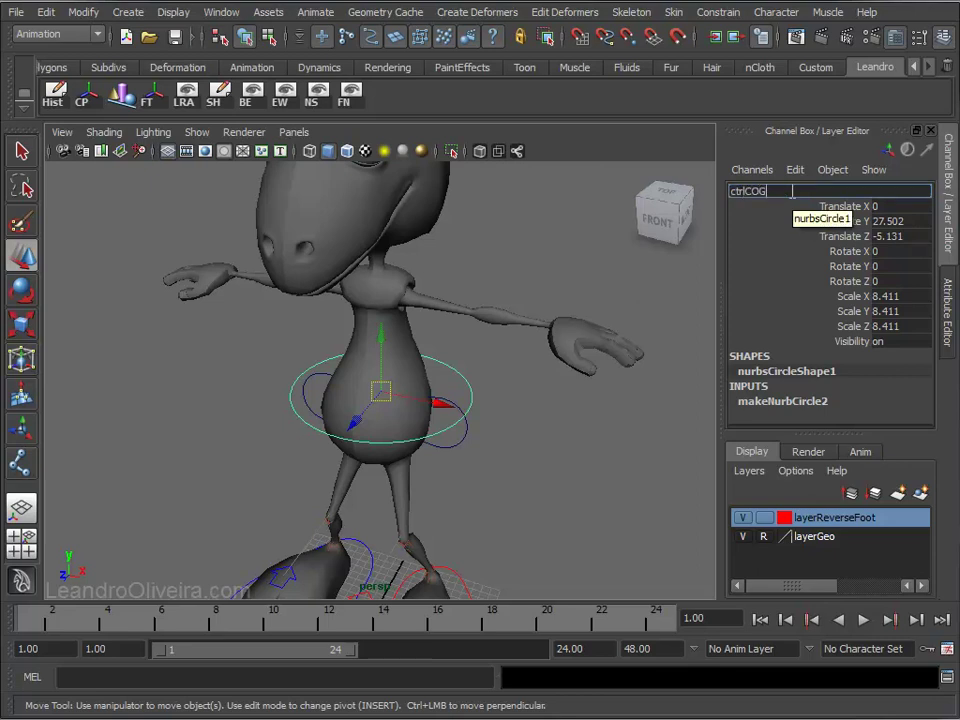
pyautogui.press('Return')
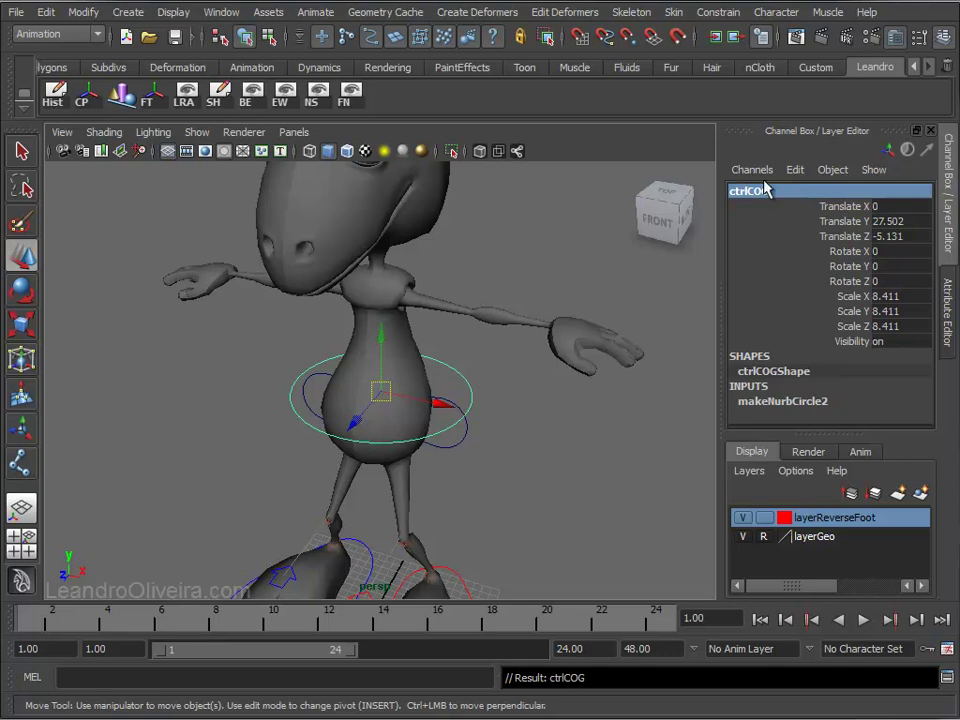
pyautogui.moveTo(534, 431)
pyautogui.keyDown('alt'); pyautogui.mouseDown()
pyautogui.moveTo(469, 374)
pyautogui.moveTo(512, 394)
pyautogui.moveTo(542, 448)
pyautogui.moveTo(521, 396)
pyautogui.mouseUp(); pyautogui.keyUp('alt')
pyautogui.click(542, 448)
pyautogui.keyDown('alt'); pyautogui.moveTo(521, 396); pyautogui.dragTo(482, 423, button='right'); pyautogui.keyUp('alt')
pyautogui.moveTo(482, 423)
pyautogui.keyDown('alt'); pyautogui.mouseDown()
pyautogui.moveTo(542, 399)
pyautogui.moveTo(501, 405)
pyautogui.moveTo(467, 360)
pyautogui.moveTo(396, 358)
pyautogui.moveTo(422, 381)
pyautogui.moveTo(475, 399)
pyautogui.mouseUp(); pyautogui.keyUp('alt')
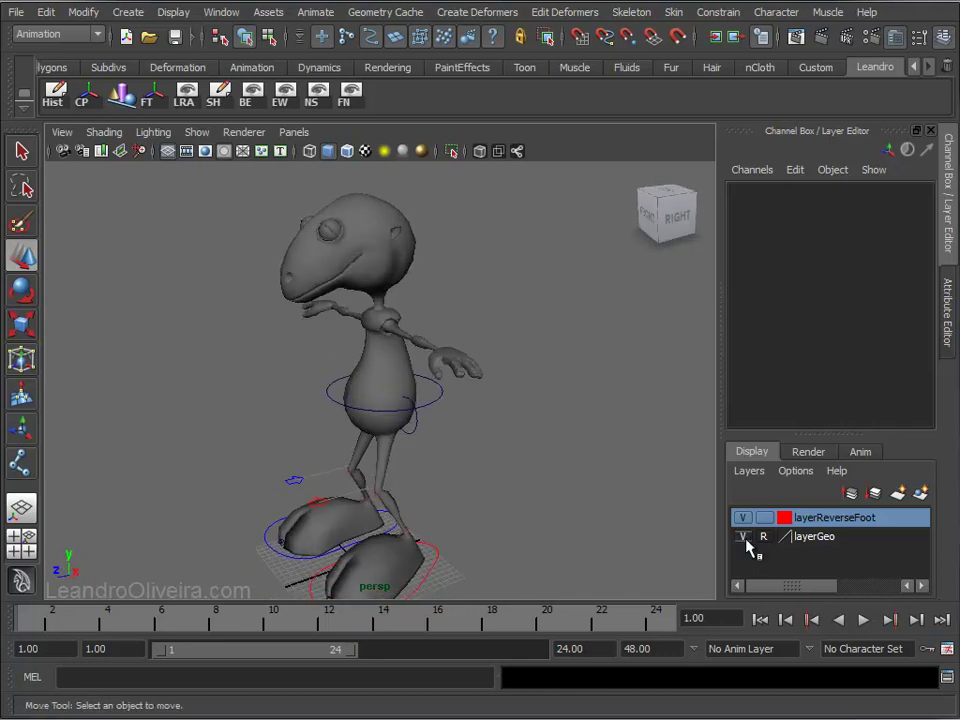
# Hide layerGeo and set the CV Curve Tool's curve degree to 1 Linear.
pyautogui.click(742, 537)
pyautogui.moveTo(531, 435)
pyautogui.keyDown('alt'); pyautogui.mouseDown()
pyautogui.moveTo(613, 452)
pyautogui.moveTo(574, 388)
pyautogui.mouseUp(); pyautogui.keyUp('alt')
pyautogui.moveTo(574, 388)
pyautogui.keyDown('alt'); pyautogui.mouseDown(button='right')
pyautogui.moveTo(607, 420)
pyautogui.moveTo(530, 390)
pyautogui.mouseUp(button='right'); pyautogui.keyUp('alt')
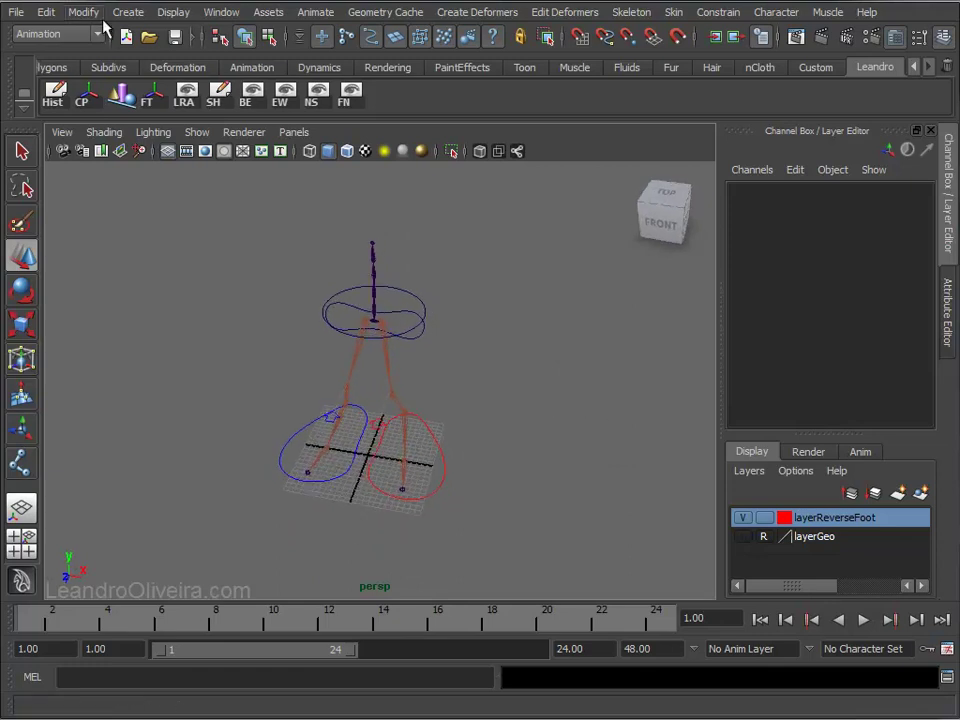
pyautogui.click(134, 14)
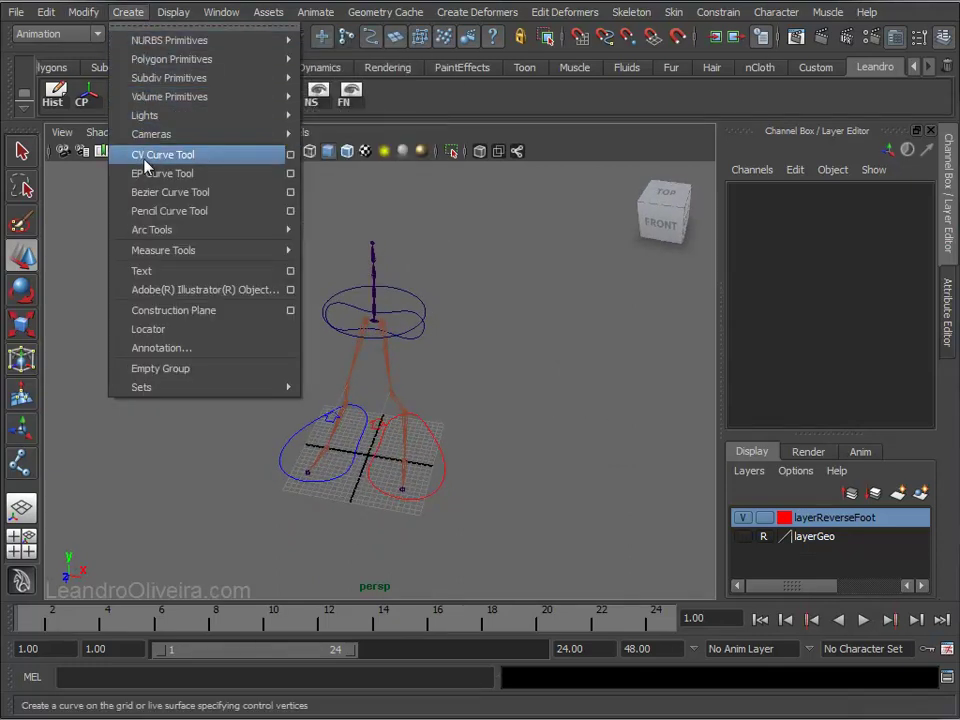
pyautogui.click(290, 155)
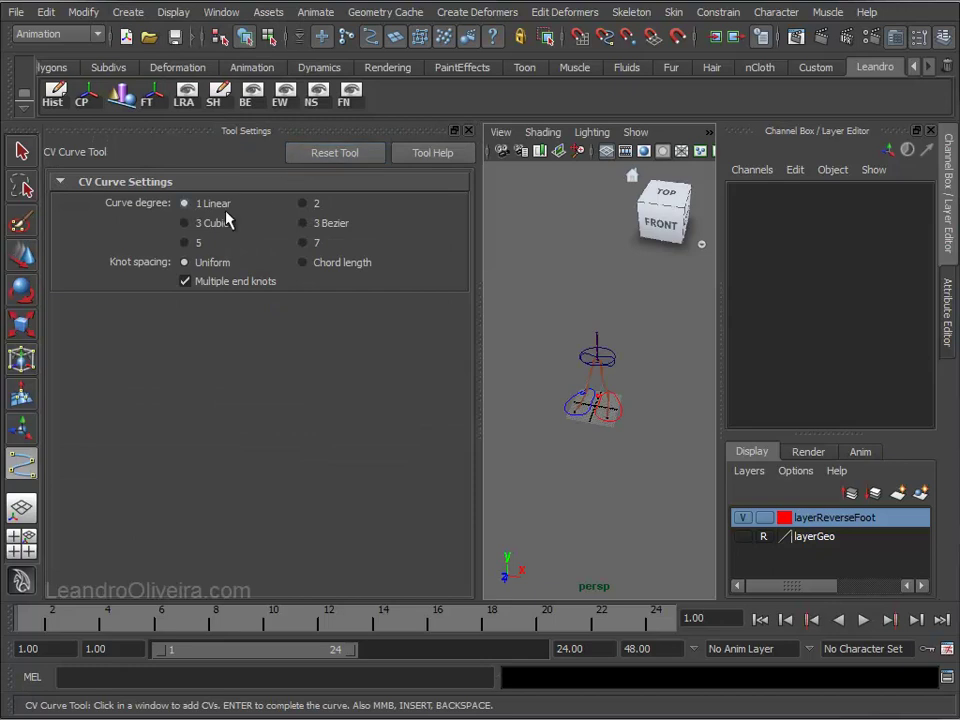
pyautogui.click(469, 134)
# Draw a small linear triangle curve on the ground grid near the origin.
pyautogui.keyDown('alt'); pyautogui.moveTo(474, 369); pyautogui.dragTo(437, 422); pyautogui.keyUp('alt')
pyautogui.moveTo(437, 422)
pyautogui.keyDown('alt'); pyautogui.mouseDown(button='right')
pyautogui.moveTo(564, 444)
pyautogui.moveTo(394, 428)
pyautogui.mouseUp(button='right'); pyautogui.keyUp('alt')
pyautogui.moveTo(394, 428)
pyautogui.keyDown('alt'); pyautogui.mouseDown()
pyautogui.moveTo(392, 365)
pyautogui.moveTo(381, 347)
pyautogui.moveTo(386, 366)
pyautogui.mouseUp(); pyautogui.keyUp('alt')
pyautogui.keyDown('alt'); pyautogui.moveTo(386, 366); pyautogui.dragTo(433, 364, button='middle'); pyautogui.keyUp('alt')
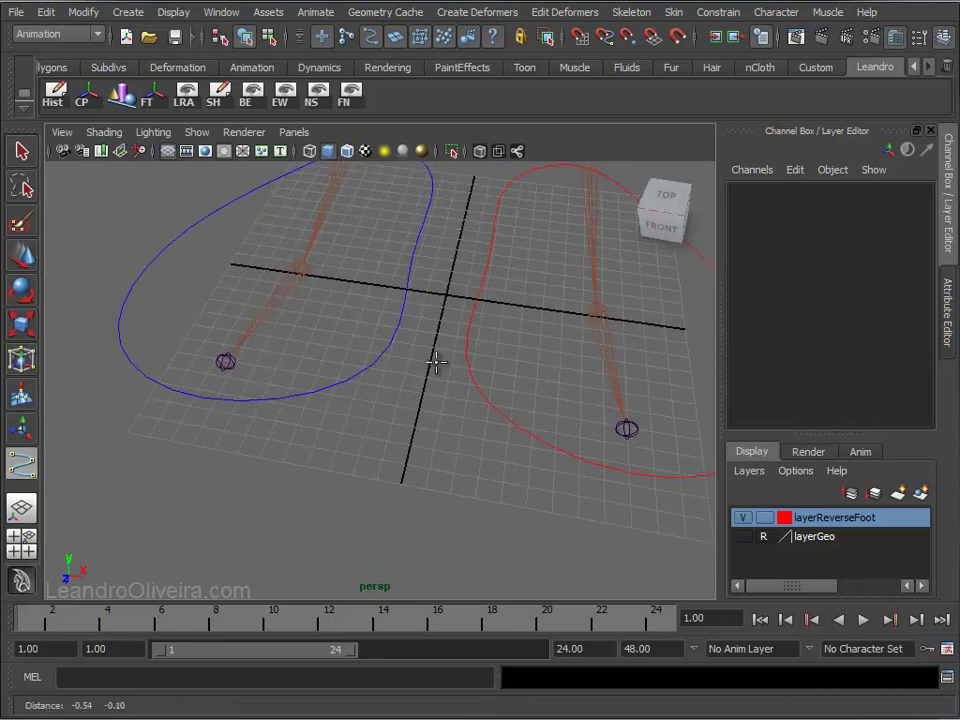
pyautogui.click(400, 485)
pyautogui.click(386, 442)
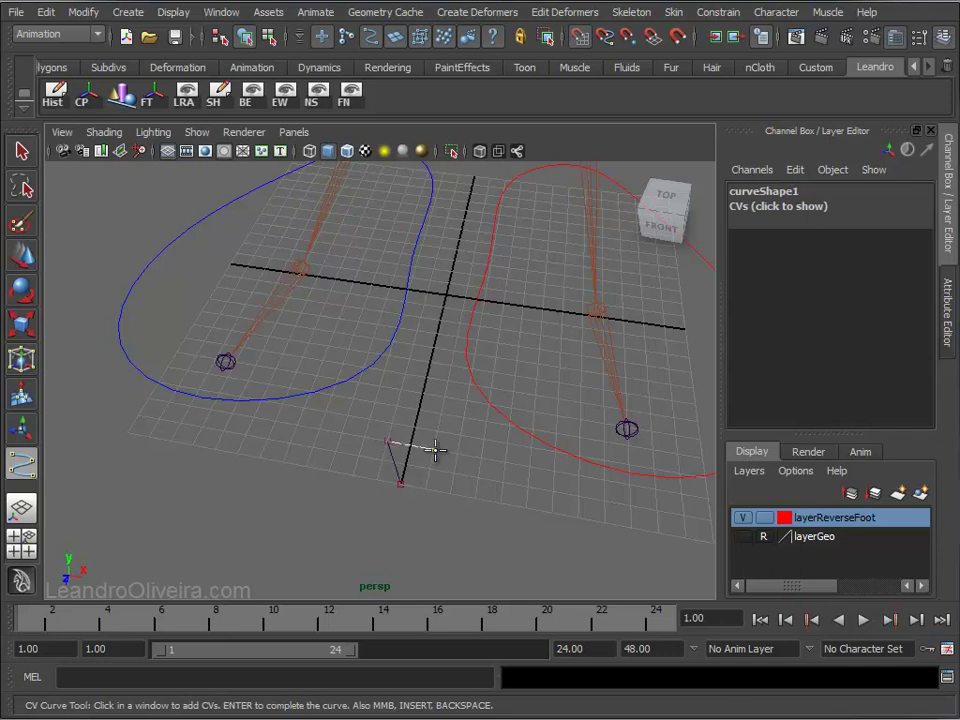
pyautogui.click(400, 485)
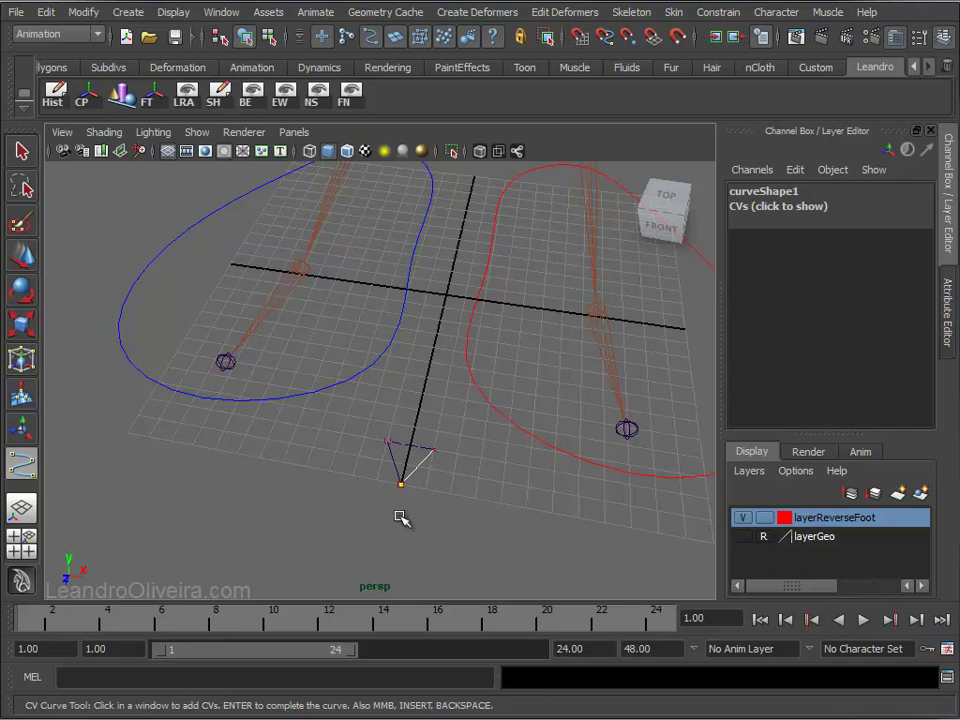
pyautogui.press('Return')
pyautogui.press('w')
pyautogui.keyDown('alt'); pyautogui.moveTo(399, 516); pyautogui.dragTo(388, 476, button='right'); pyautogui.keyUp('alt')
pyautogui.moveTo(388, 476)
pyautogui.keyDown('alt'); pyautogui.mouseDown()
pyautogui.moveTo(306, 392)
pyautogui.moveTo(229, 367)
pyautogui.mouseUp(); pyautogui.keyUp('alt')
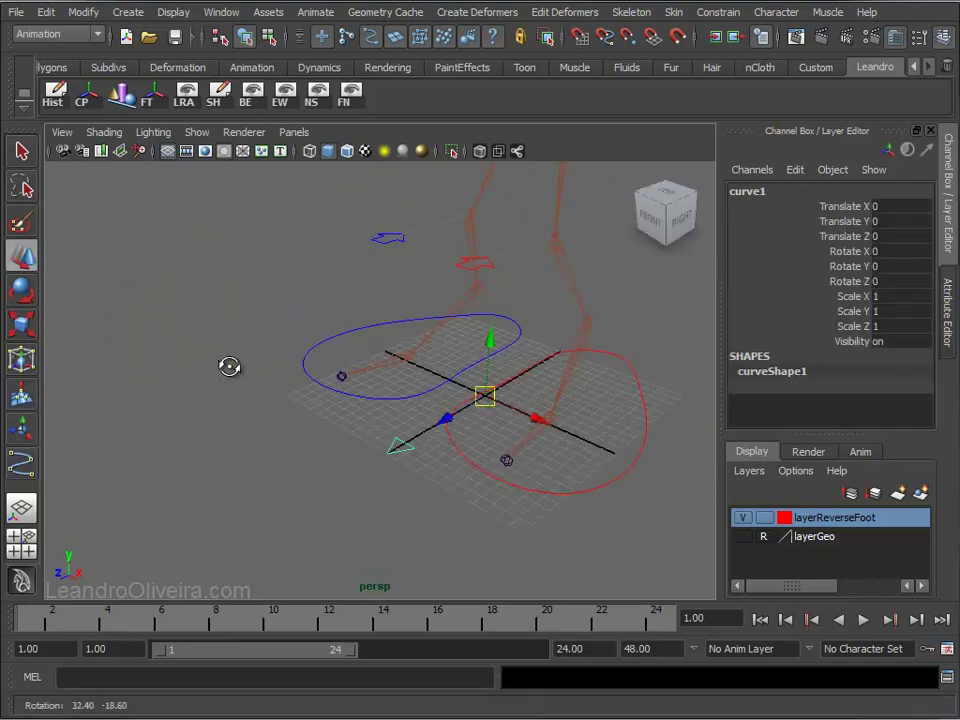
# Center the triangle's pivot and raise the curve up to chest height.
pyautogui.click(84, 13)
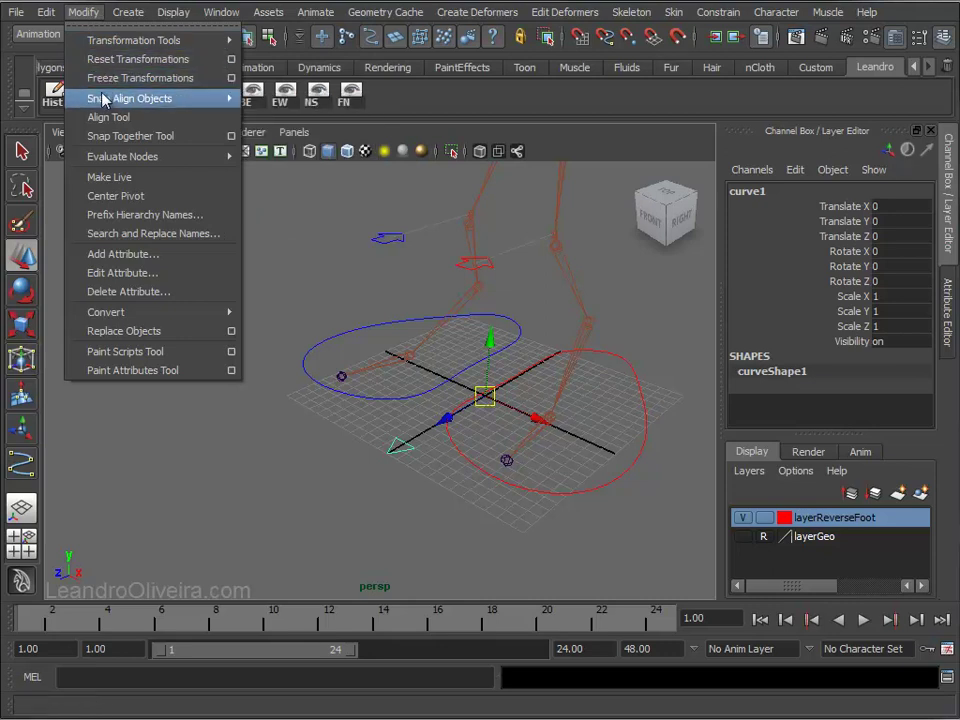
pyautogui.click(110, 196)
pyautogui.keyDown('alt'); pyautogui.moveTo(407, 315); pyautogui.dragTo(456, 422, button='right'); pyautogui.keyUp('alt')
pyautogui.moveTo(456, 422)
pyautogui.keyDown('alt'); pyautogui.mouseDown()
pyautogui.moveTo(454, 326)
pyautogui.moveTo(402, 338)
pyautogui.moveTo(392, 197)
pyautogui.mouseUp(); pyautogui.keyUp('alt')
pyautogui.moveTo(392, 197)
pyautogui.keyDown('alt'); pyautogui.mouseDown(button='right')
pyautogui.moveTo(424, 347)
pyautogui.moveTo(439, 345)
pyautogui.mouseUp(button='right'); pyautogui.keyUp('alt')
pyautogui.keyDown('alt'); pyautogui.moveTo(439, 345); pyautogui.dragTo(394, 388); pyautogui.keyUp('alt')
pyautogui.moveTo(394, 388)
pyautogui.keyDown('alt'); pyautogui.mouseDown(button='right')
pyautogui.moveTo(398, 448)
pyautogui.moveTo(428, 390)
pyautogui.mouseUp(button='right'); pyautogui.keyUp('alt')
pyautogui.keyDown('alt'); pyautogui.moveTo(428, 390); pyautogui.dragTo(311, 378); pyautogui.keyUp('alt')
pyautogui.moveTo(352, 331)
pyautogui.keyDown('alt'); pyautogui.mouseDown()
pyautogui.moveTo(332, 339)
pyautogui.moveTo(338, 371)
pyautogui.mouseUp(); pyautogui.keyUp('alt')
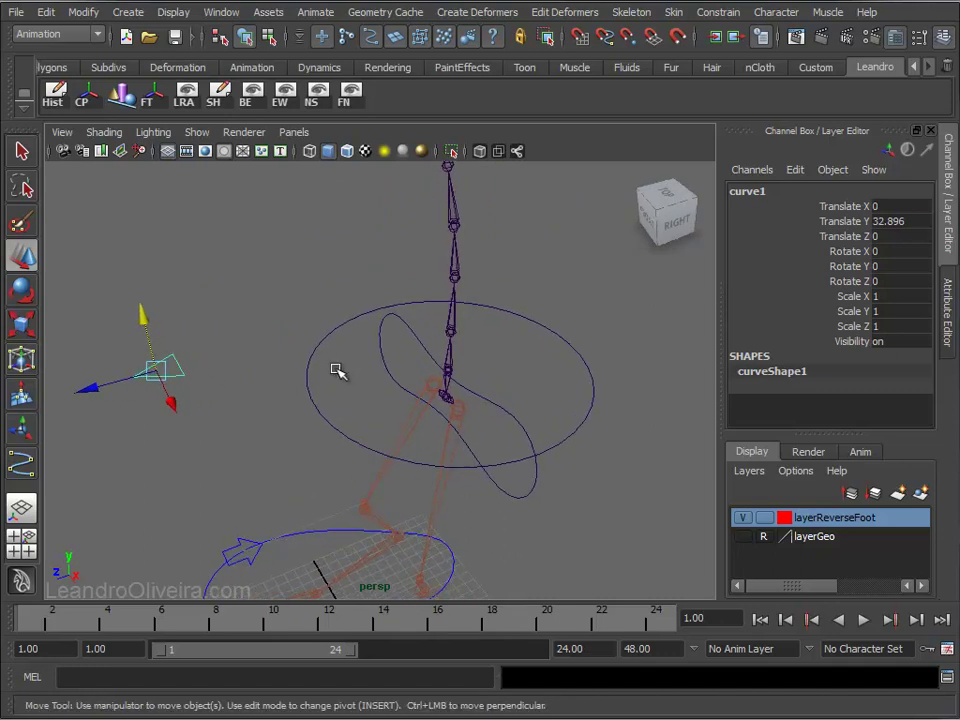
# Snap the triangle onto the spine joint and push it behind the spine to Z -24.274.
pyautogui.press('v')
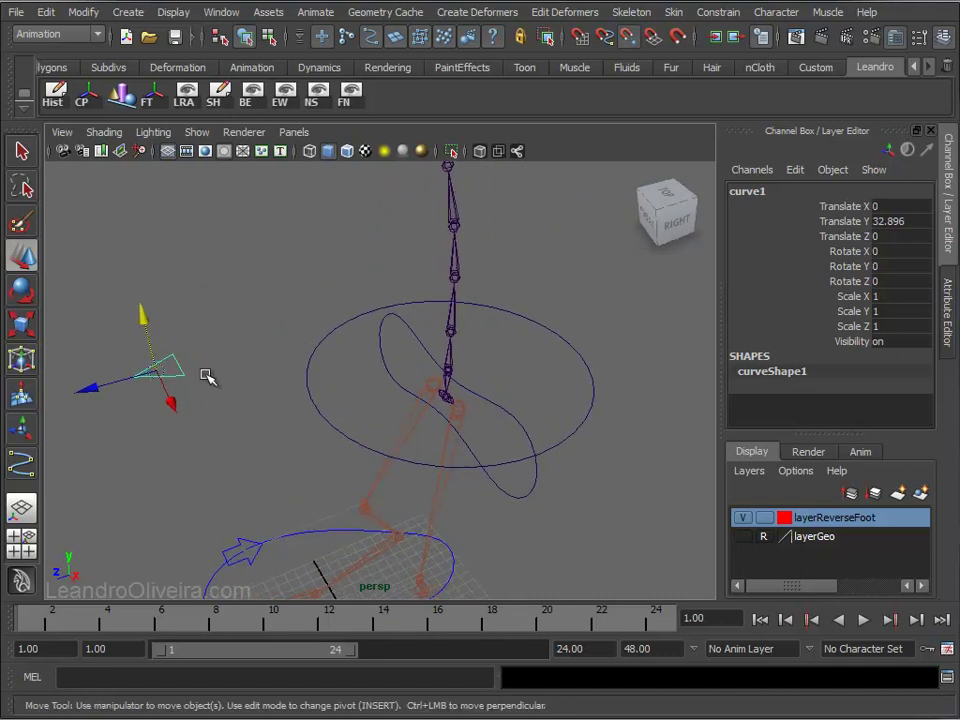
pyautogui.moveTo(160, 372)
pyautogui.mouseDown()
pyautogui.moveTo(339, 373)
pyautogui.moveTo(453, 330)
pyautogui.mouseUp()
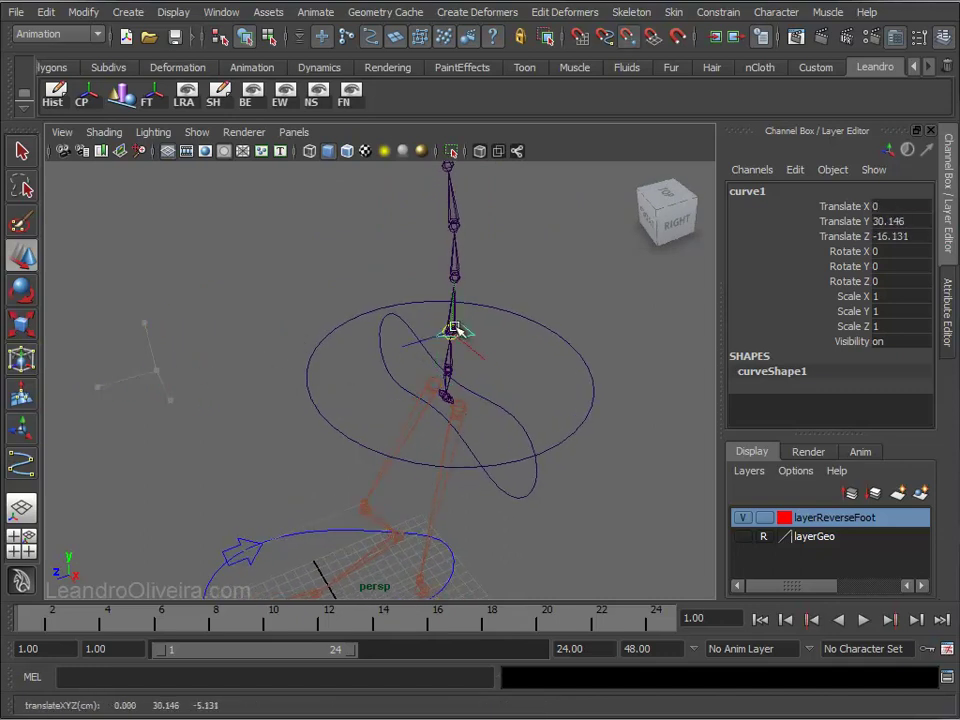
pyautogui.keyDown('alt'); pyautogui.moveTo(568, 354); pyautogui.dragTo(459, 302, button='right'); pyautogui.keyUp('alt')
pyautogui.moveTo(364, 371); pyautogui.dragTo(450, 343, button='middle')
pyautogui.keyDown('alt'); pyautogui.moveTo(450, 343); pyautogui.dragTo(401, 349); pyautogui.keyUp('alt')
pyautogui.moveTo(401, 349)
pyautogui.keyDown('alt'); pyautogui.mouseDown(button='right')
pyautogui.moveTo(520, 380)
pyautogui.moveTo(525, 407)
pyautogui.moveTo(336, 454)
pyautogui.moveTo(349, 443)
pyautogui.moveTo(225, 411)
pyautogui.mouseUp(button='right'); pyautogui.keyUp('alt')
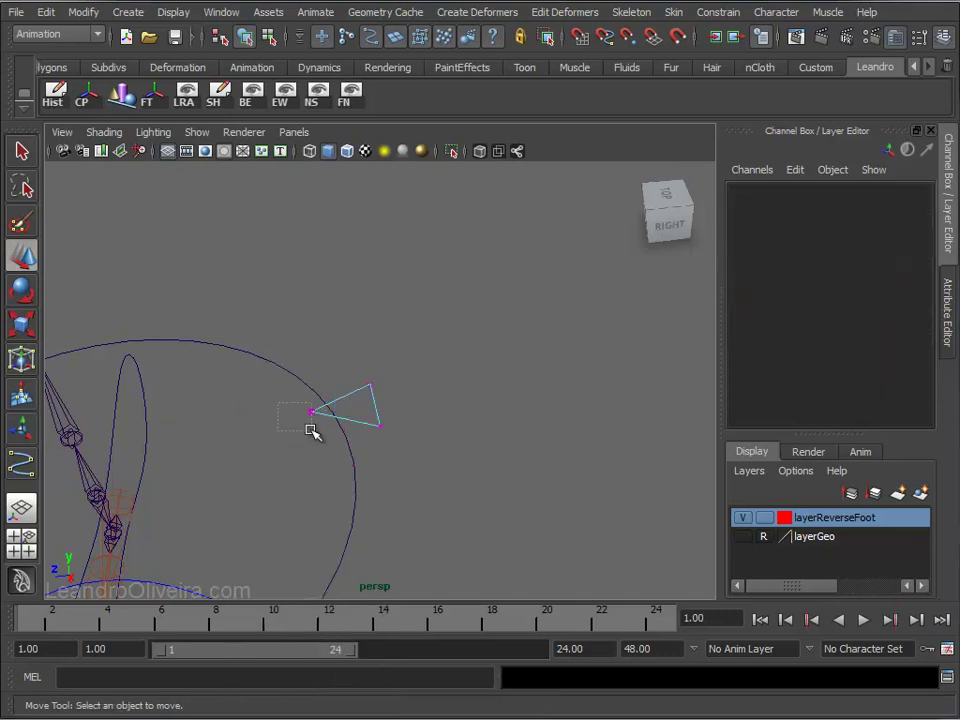
# Pull one triangle corner onto the spine, return to object mode and show the character mesh.
pyautogui.moveTo(310, 430); pyautogui.dragTo(313, 436)
pyautogui.moveTo(251, 418); pyautogui.dragTo(133, 430, button='middle')
pyautogui.keyDown('alt'); pyautogui.moveTo(133, 430); pyautogui.dragTo(279, 471, button='right'); pyautogui.keyUp('alt')
pyautogui.moveTo(279, 471)
pyautogui.keyDown('alt'); pyautogui.mouseDown()
pyautogui.moveTo(317, 399)
pyautogui.moveTo(484, 372)
pyautogui.moveTo(345, 393)
pyautogui.moveTo(218, 393)
pyautogui.mouseUp(); pyautogui.keyUp('alt')
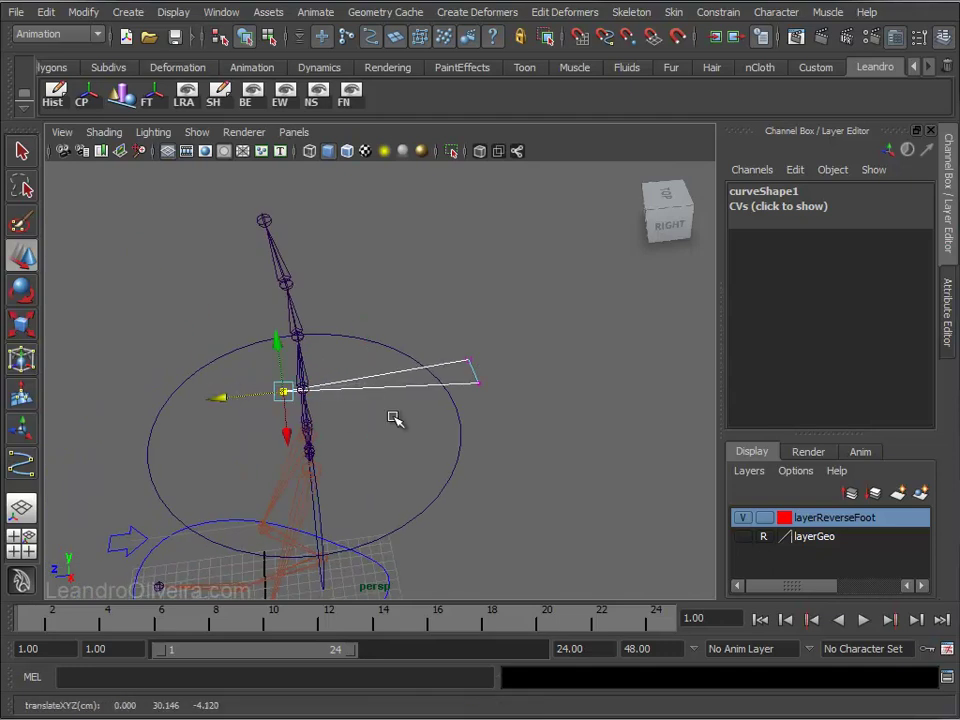
pyautogui.press('F8')
pyautogui.keyDown('alt'); pyautogui.moveTo(430, 410); pyautogui.dragTo(486, 394); pyautogui.keyUp('alt')
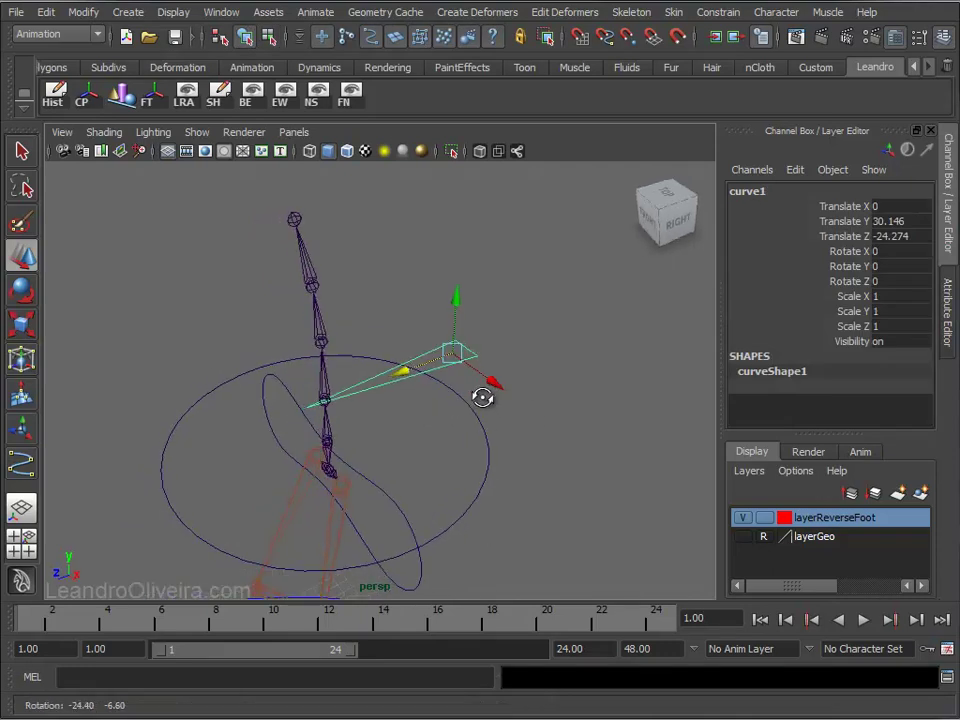
pyautogui.click(742, 537)
pyautogui.moveTo(418, 396)
pyautogui.keyDown('alt'); pyautogui.mouseDown()
pyautogui.moveTo(285, 462)
pyautogui.moveTo(425, 385)
pyautogui.mouseUp(); pyautogui.keyUp('alt')
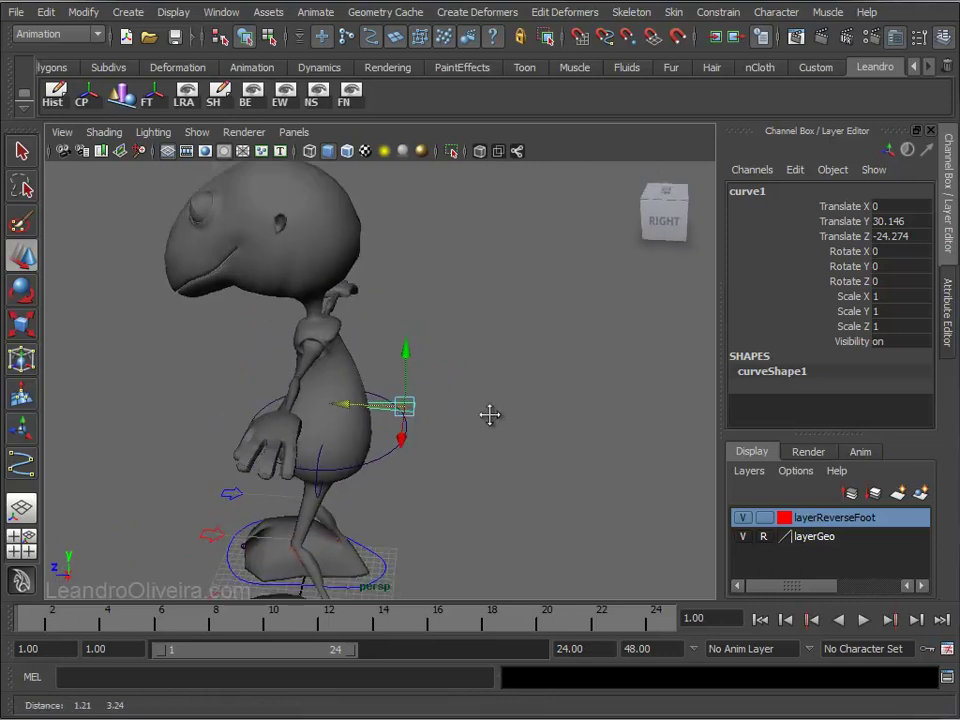
# Reshape the triangle by moving one control point outward and scaling it sideways.
pyautogui.keyDown('alt'); pyautogui.moveTo(489, 414); pyautogui.dragTo(459, 519, button='right'); pyautogui.keyUp('alt')
pyautogui.rightClick(378, 492)
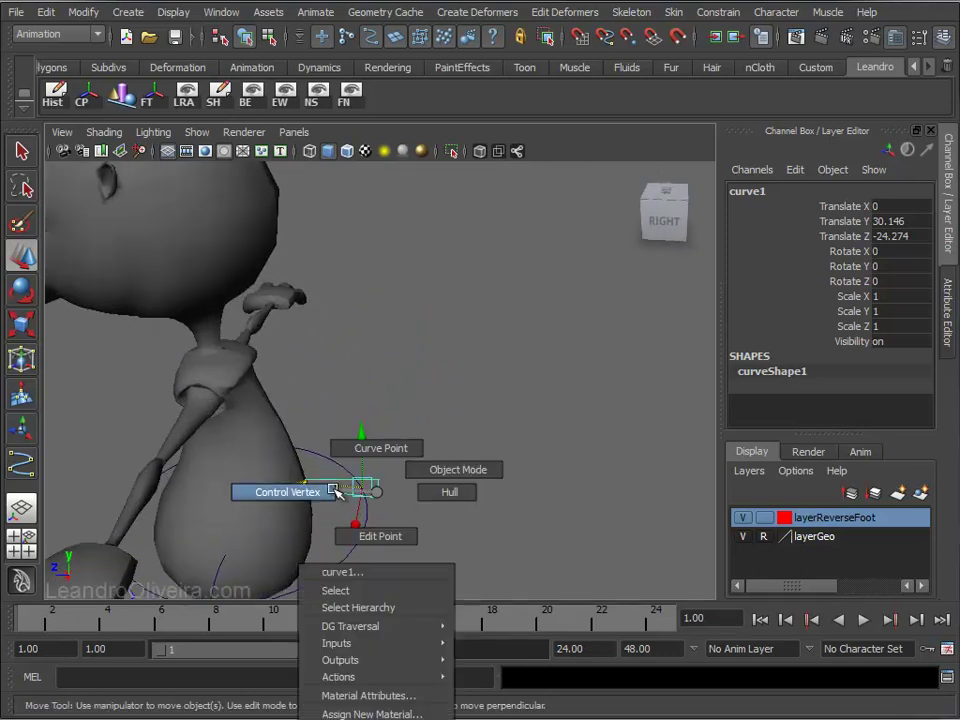
pyautogui.click(360, 490)
pyautogui.moveTo(369, 463); pyautogui.dragTo(395, 509)
pyautogui.moveTo(300, 487)
pyautogui.mouseDown()
pyautogui.moveTo(349, 487)
pyautogui.moveTo(320, 516)
pyautogui.moveTo(372, 513)
pyautogui.mouseUp()
pyautogui.press('r')
pyautogui.moveTo(418, 458)
pyautogui.mouseDown()
pyautogui.moveTo(413, 452)
pyautogui.moveTo(461, 433)
pyautogui.moveTo(474, 516)
pyautogui.mouseUp()
pyautogui.press('F8')
# Reselect the triangle curve from a full-body side view.
pyautogui.keyDown('alt'); pyautogui.moveTo(474, 516); pyautogui.dragTo(398, 435, button='right'); pyautogui.keyUp('alt')
pyautogui.moveTo(398, 435)
pyautogui.keyDown('alt'); pyautogui.mouseDown()
pyautogui.moveTo(497, 426)
pyautogui.moveTo(309, 414)
pyautogui.moveTo(407, 461)
pyautogui.moveTo(514, 452)
pyautogui.moveTo(535, 437)
pyautogui.mouseUp(); pyautogui.keyUp('alt')
pyautogui.click(461, 465)
pyautogui.press('r')
pyautogui.moveTo(463, 426)
pyautogui.keyDown('alt'); pyautogui.mouseDown()
pyautogui.moveTo(490, 437)
pyautogui.moveTo(402, 437)
pyautogui.mouseUp(); pyautogui.keyUp('alt')
pyautogui.click(402, 437)
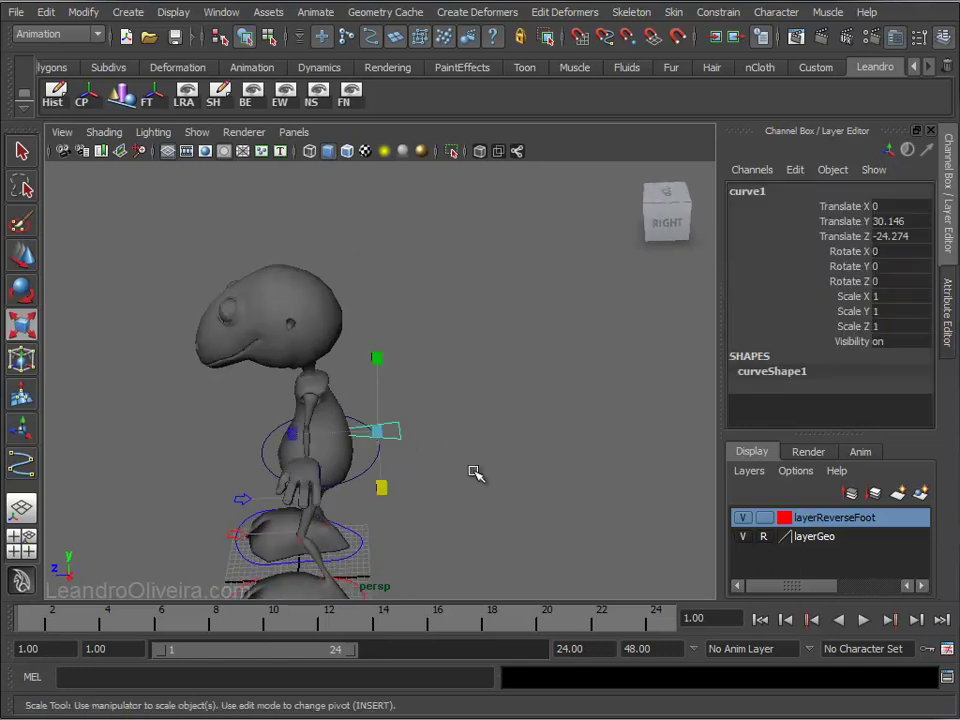
pyautogui.scroll(2, 475, 473)
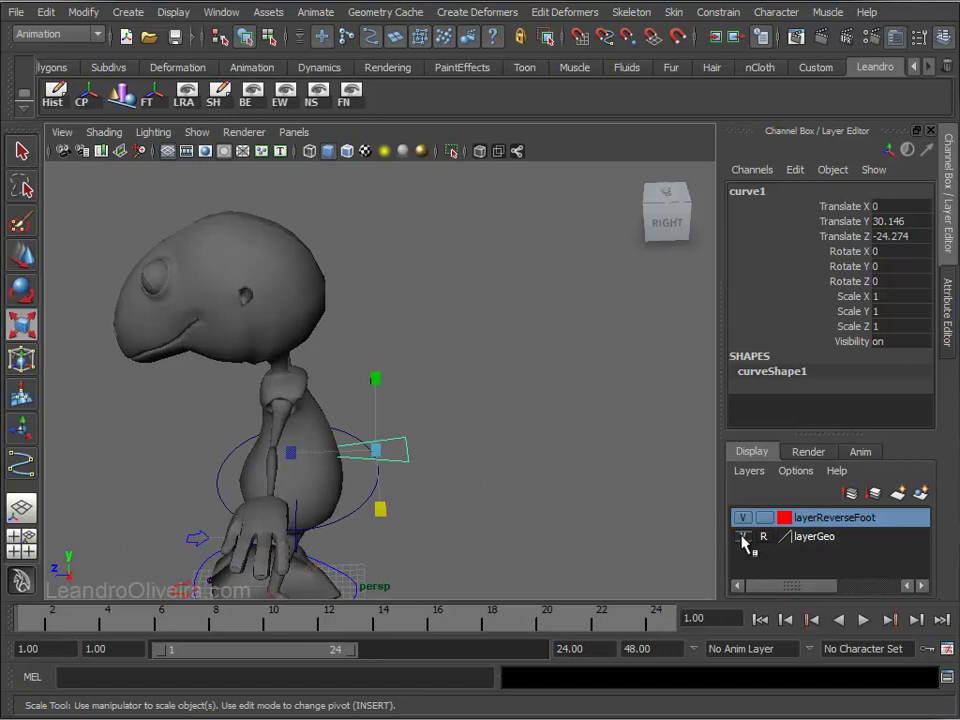
# Hide the character mesh, frame the rig and type ctrlSpine as curve1's new name.
pyautogui.click(743, 537)
pyautogui.keyDown('alt'); pyautogui.moveTo(531, 476); pyautogui.dragTo(593, 460); pyautogui.keyUp('alt')
pyautogui.keyDown('alt'); pyautogui.moveTo(593, 460); pyautogui.dragTo(537, 514, button='right'); pyautogui.keyUp('alt')
pyautogui.keyDown('alt'); pyautogui.moveTo(537, 514); pyautogui.dragTo(487, 494); pyautogui.keyUp('alt')
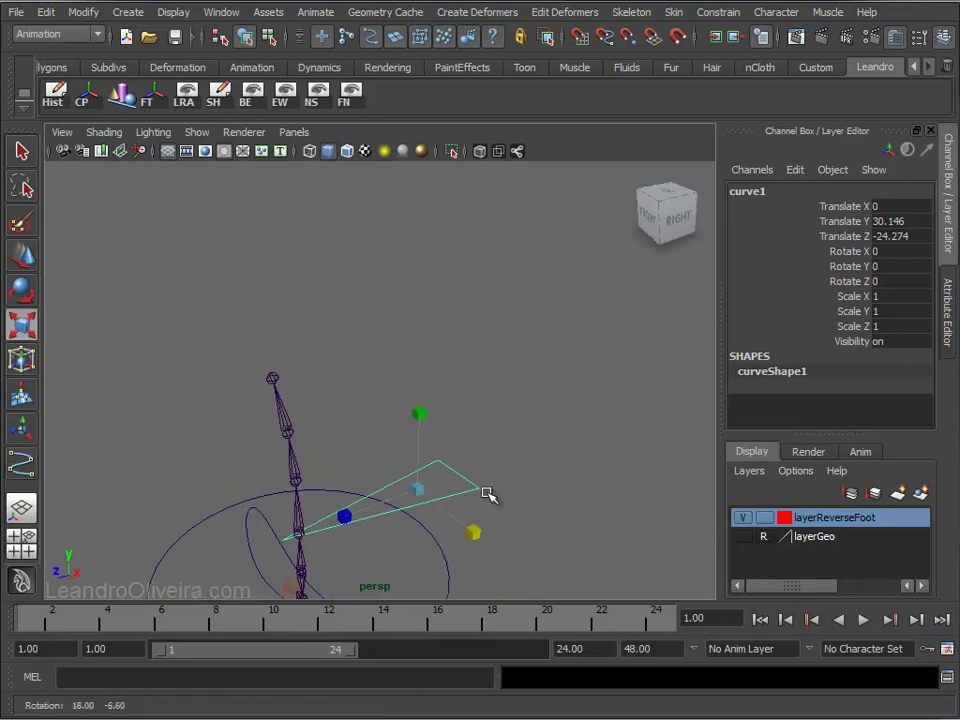
pyautogui.keyDown('alt'); pyautogui.moveTo(487, 494); pyautogui.dragTo(499, 436, button='middle'); pyautogui.keyUp('alt')
pyautogui.press('w')
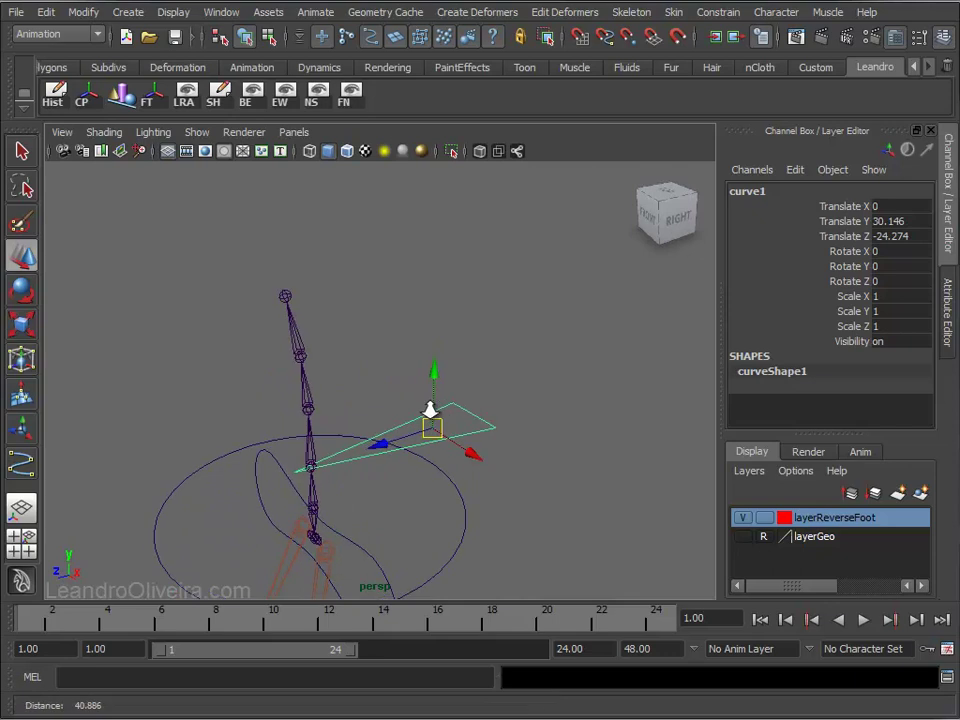
pyautogui.keyDown('alt'); pyautogui.moveTo(435, 405); pyautogui.dragTo(728, 268, button='right'); pyautogui.keyUp('alt')
pyautogui.doubleClick(753, 191)
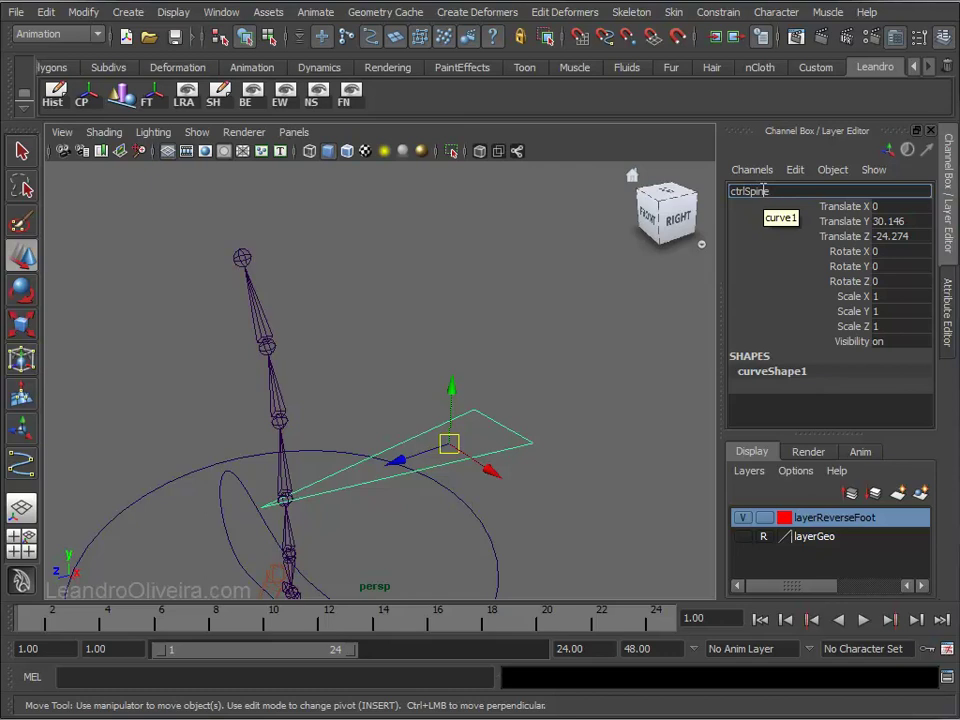
# Commit the name ctrlSpine01 and snap the control's pivot onto the spine joint.
pyautogui.press('Return')
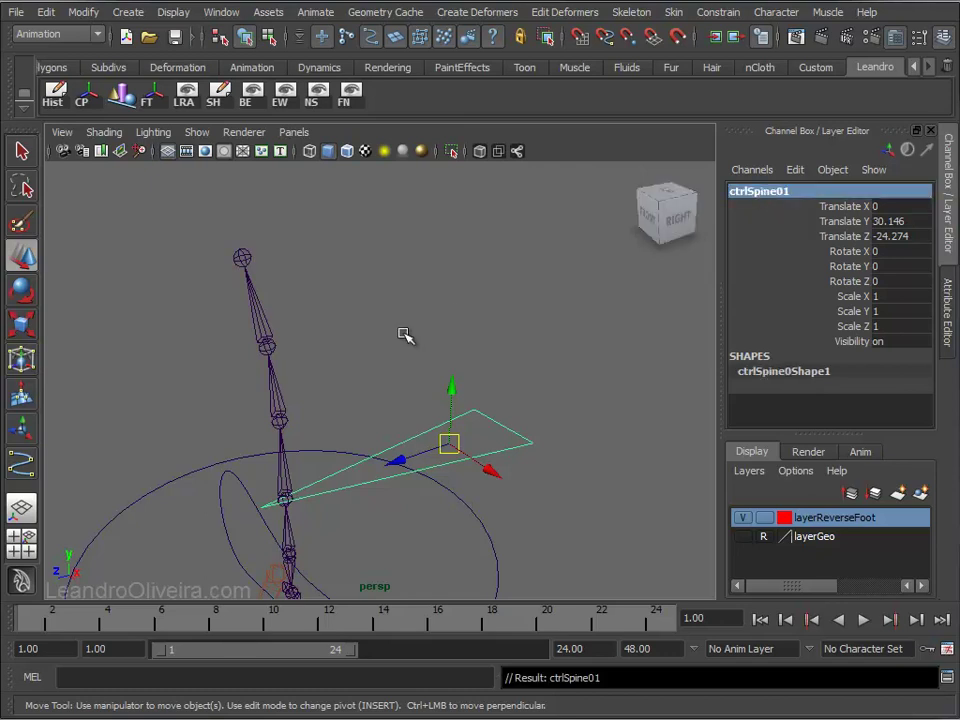
pyautogui.moveTo(432, 411)
pyautogui.keyDown('alt'); pyautogui.mouseDown(button='right')
pyautogui.moveTo(435, 379)
pyautogui.moveTo(422, 368)
pyautogui.moveTo(463, 364)
pyautogui.moveTo(493, 414)
pyautogui.moveTo(499, 454)
pyautogui.moveTo(516, 440)
pyautogui.mouseUp(button='right'); pyautogui.keyUp('alt')
pyautogui.press('Insert')
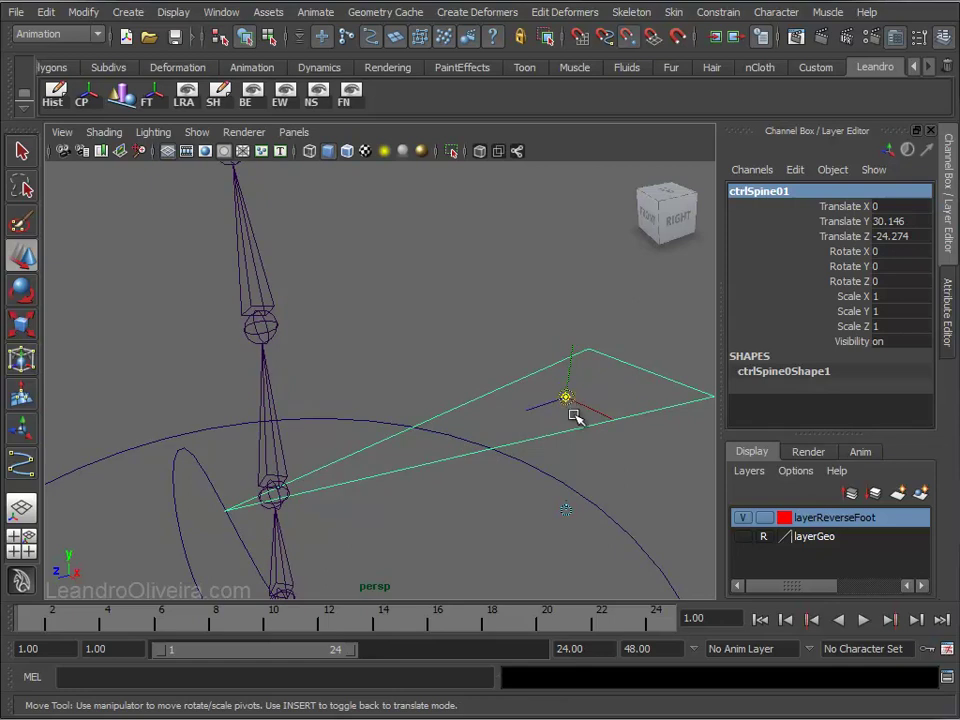
pyautogui.moveTo(567, 400); pyautogui.dragTo(365, 465)
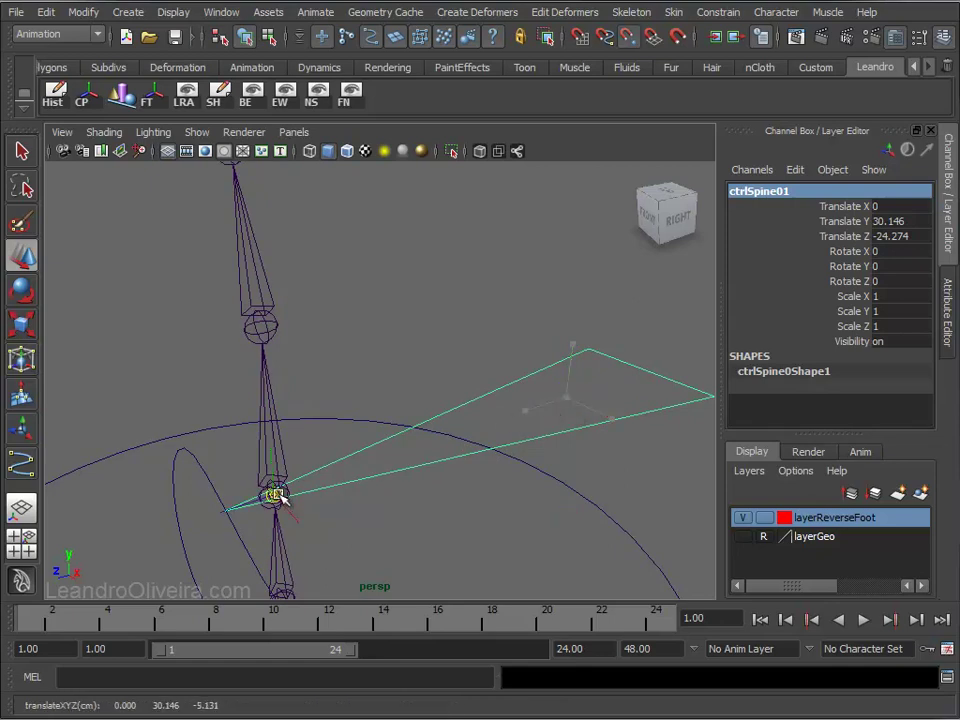
pyautogui.press('Insert')
# Reselect ctrlSpine01 and orbit around the rig to check its placement.
pyautogui.scroll(-3, 436, 506)
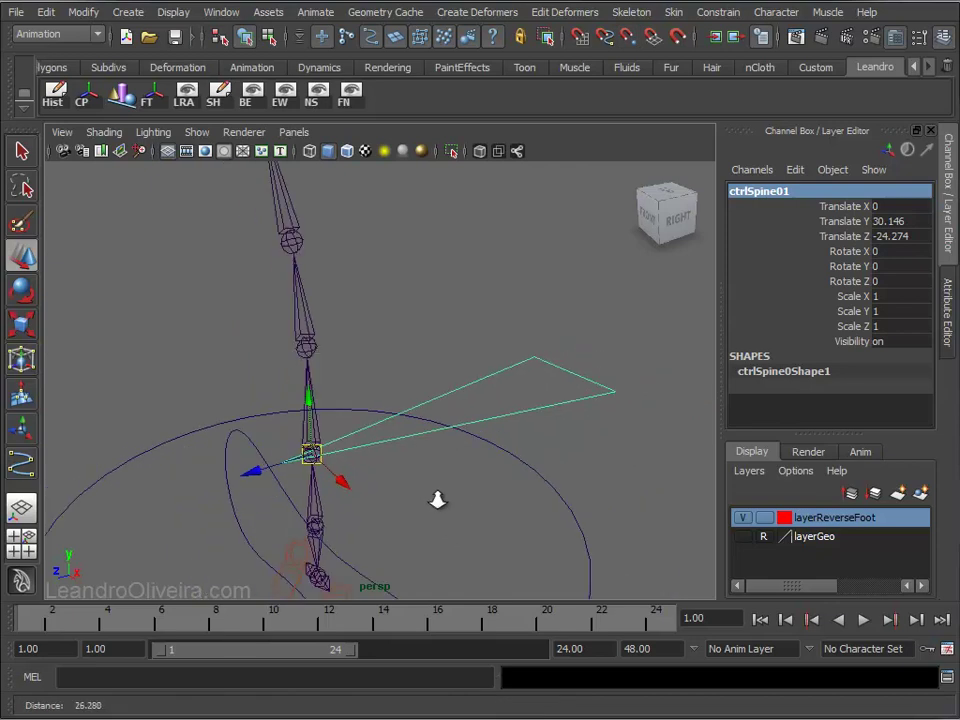
pyautogui.scroll(-2, 400, 470)
pyautogui.click(510, 450)
pyautogui.click(490, 402)
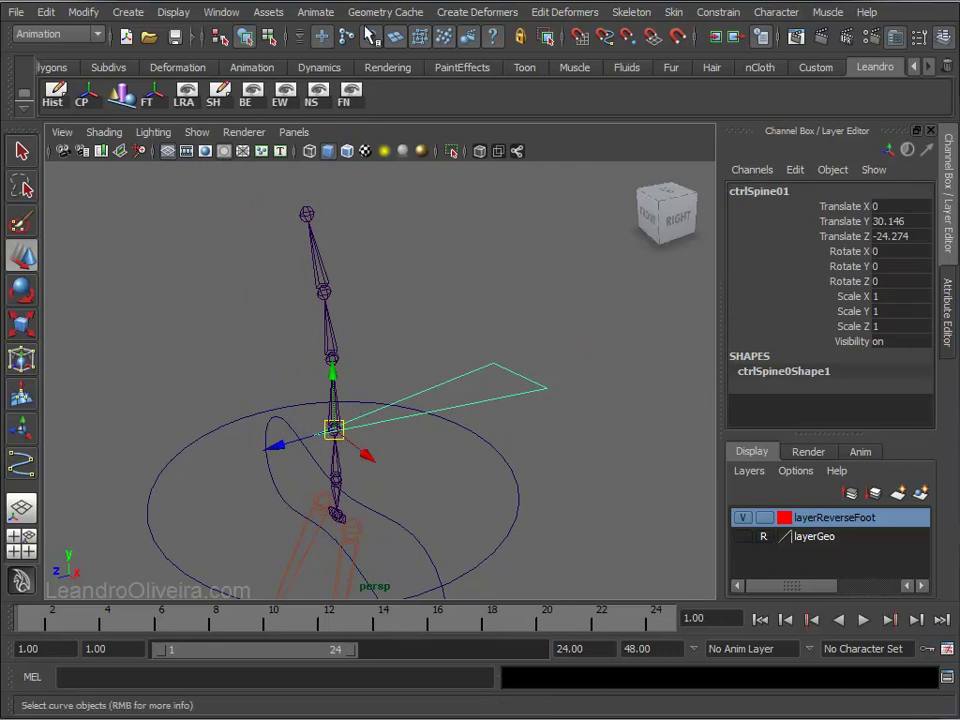
pyautogui.keyDown('alt'); pyautogui.moveTo(447, 276); pyautogui.dragTo(450, 326); pyautogui.keyUp('alt')
pyautogui.keyDown('alt'); pyautogui.moveTo(450, 326); pyautogui.dragTo(414, 358, button='right'); pyautogui.keyUp('alt')
pyautogui.keyDown('alt'); pyautogui.moveTo(414, 358); pyautogui.dragTo(388, 347); pyautogui.keyUp('alt')
pyautogui.keyDown('alt'); pyautogui.moveTo(404, 350); pyautogui.dragTo(416, 354, button='right'); pyautogui.keyUp('alt')
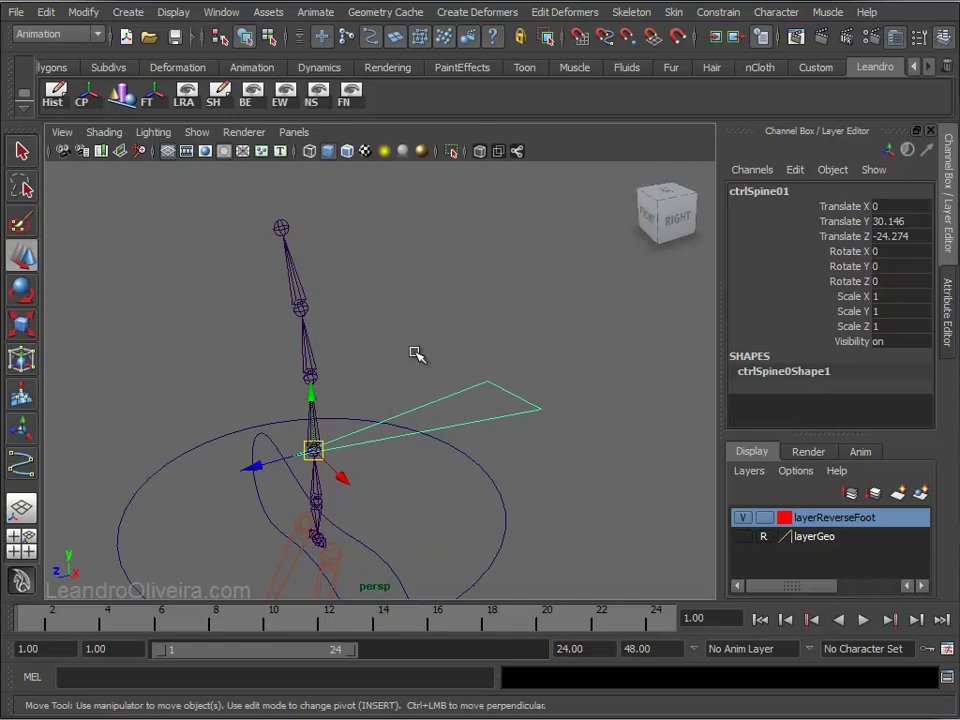
# Duplicate ctrlSpine01 into ctrlSpine02 and point-snap it to the next spine joint up.
pyautogui.click(46, 13)
pyautogui.moveTo(94, 406)
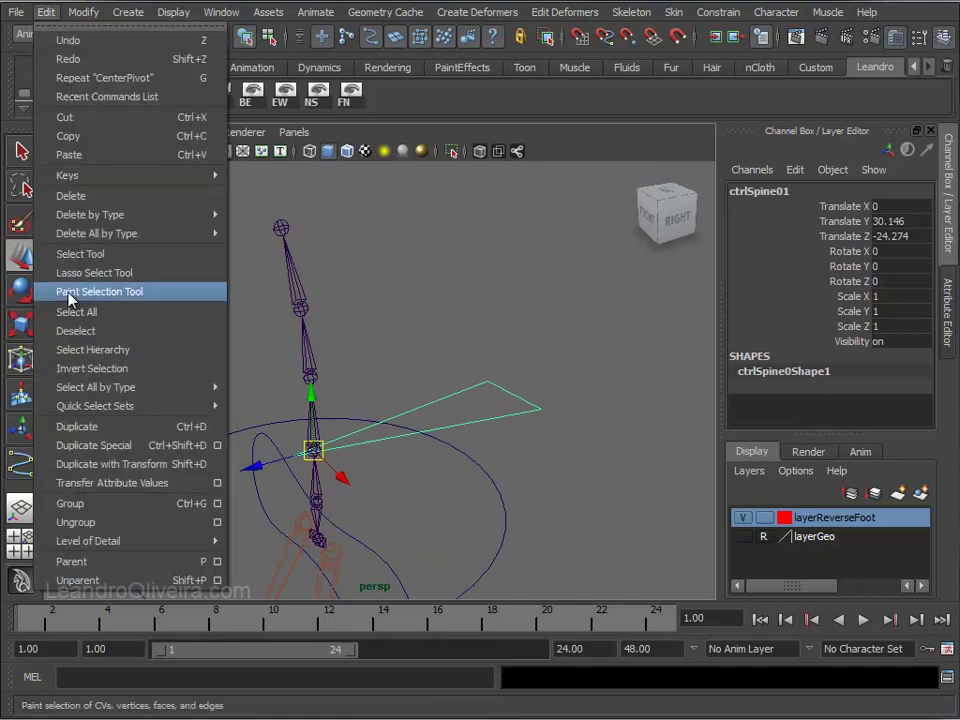
pyautogui.click(193, 427)
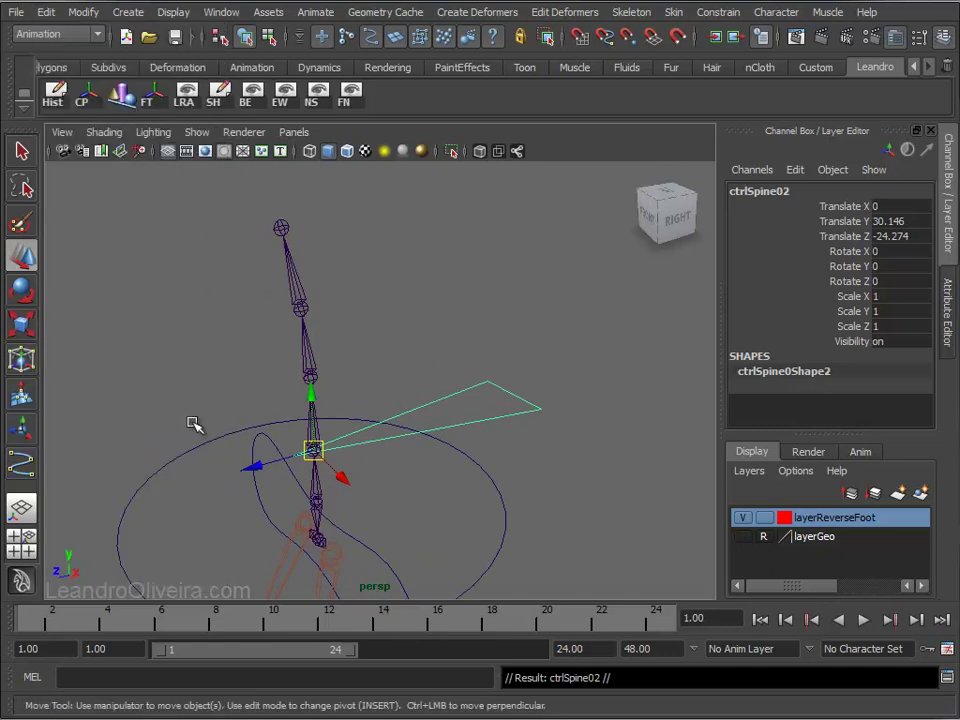
pyautogui.moveTo(311, 407); pyautogui.dragTo(311, 285)
pyautogui.moveTo(311, 285)
pyautogui.keyDown('alt'); pyautogui.mouseDown(button='right')
pyautogui.moveTo(323, 408)
pyautogui.moveTo(380, 447)
pyautogui.mouseUp(button='right'); pyautogui.keyUp('alt')
pyautogui.press('v')
pyautogui.moveTo(272, 362); pyautogui.dragTo(270, 448)
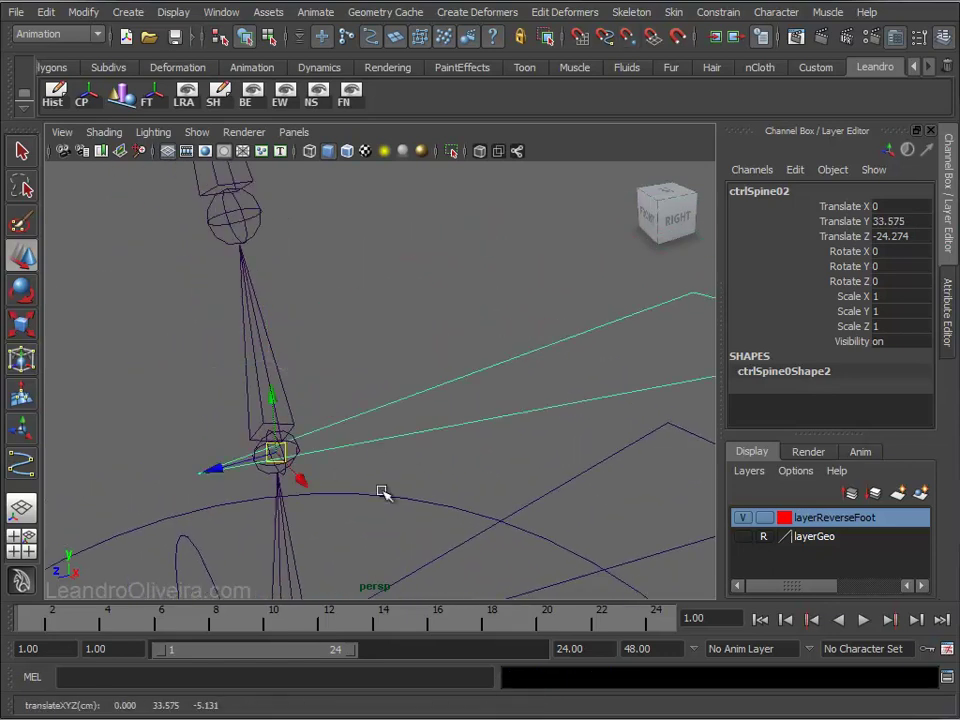
pyautogui.keyDown('alt'); pyautogui.moveTo(381, 495); pyautogui.dragTo(399, 489); pyautogui.keyUp('alt')
pyautogui.keyDown('alt'); pyautogui.moveTo(399, 489); pyautogui.dragTo(397, 408, button='right'); pyautogui.keyUp('alt')
pyautogui.keyDown('alt'); pyautogui.moveTo(397, 408); pyautogui.dragTo(358, 354); pyautogui.keyUp('alt')
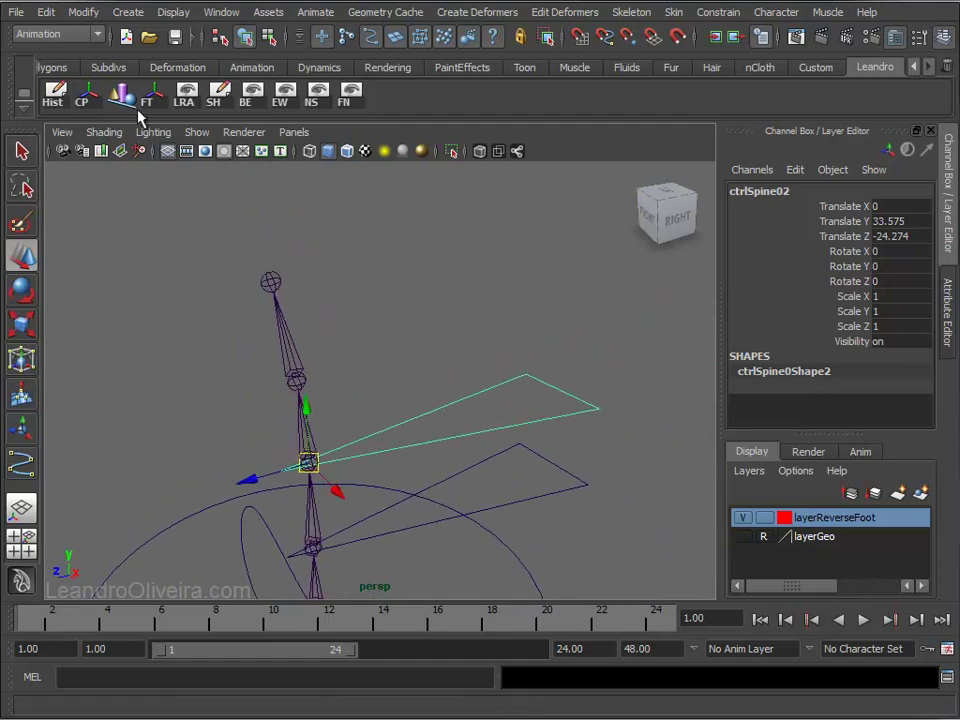
# Duplicate ctrlSpine02 into ctrlSpine03 and place it on the joint above.
pyautogui.click(46, 12)
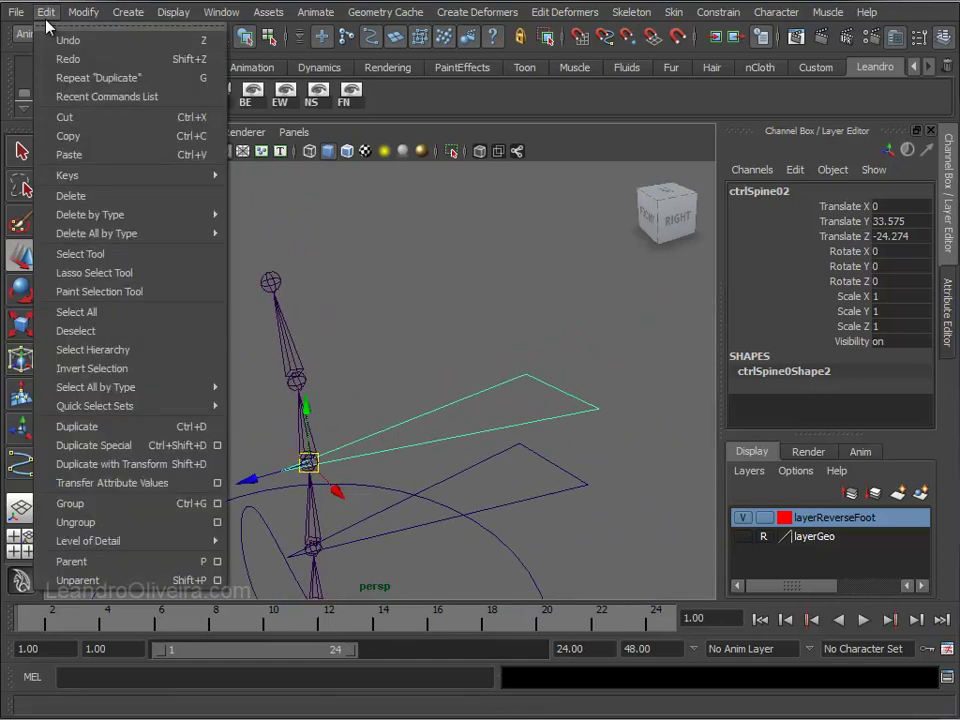
pyautogui.click(77, 426)
pyautogui.moveTo(312, 405); pyautogui.dragTo(310, 343)
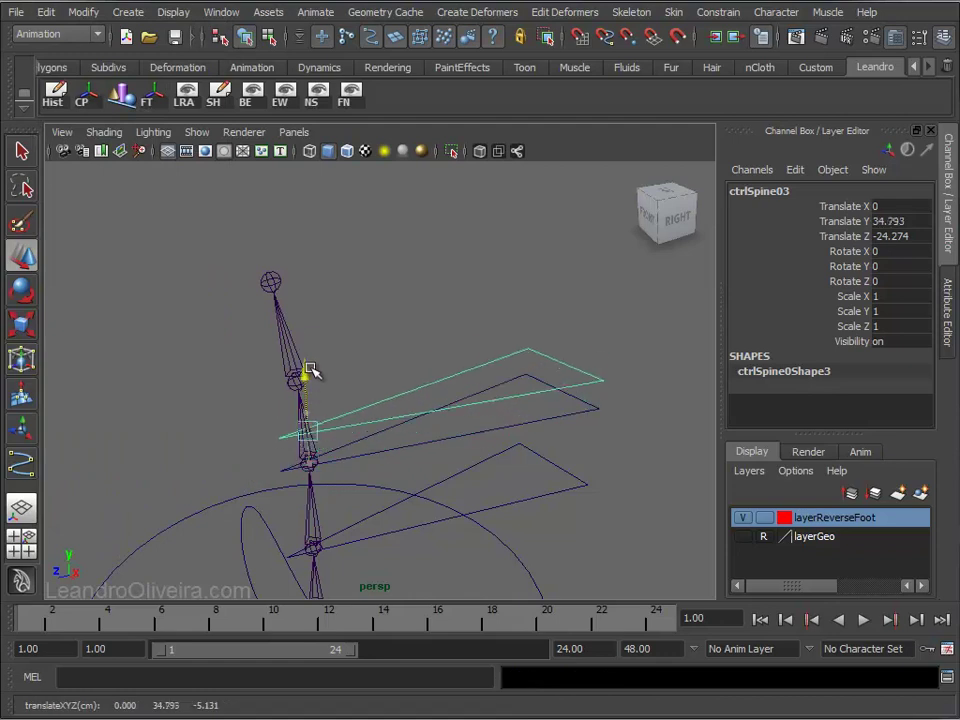
pyautogui.moveTo(310, 402); pyautogui.dragTo(300, 384)
pyautogui.moveTo(435, 477)
pyautogui.keyDown('alt'); pyautogui.mouseDown()
pyautogui.moveTo(364, 409)
pyautogui.moveTo(476, 379)
pyautogui.moveTo(380, 381)
pyautogui.mouseUp(); pyautogui.keyUp('alt')
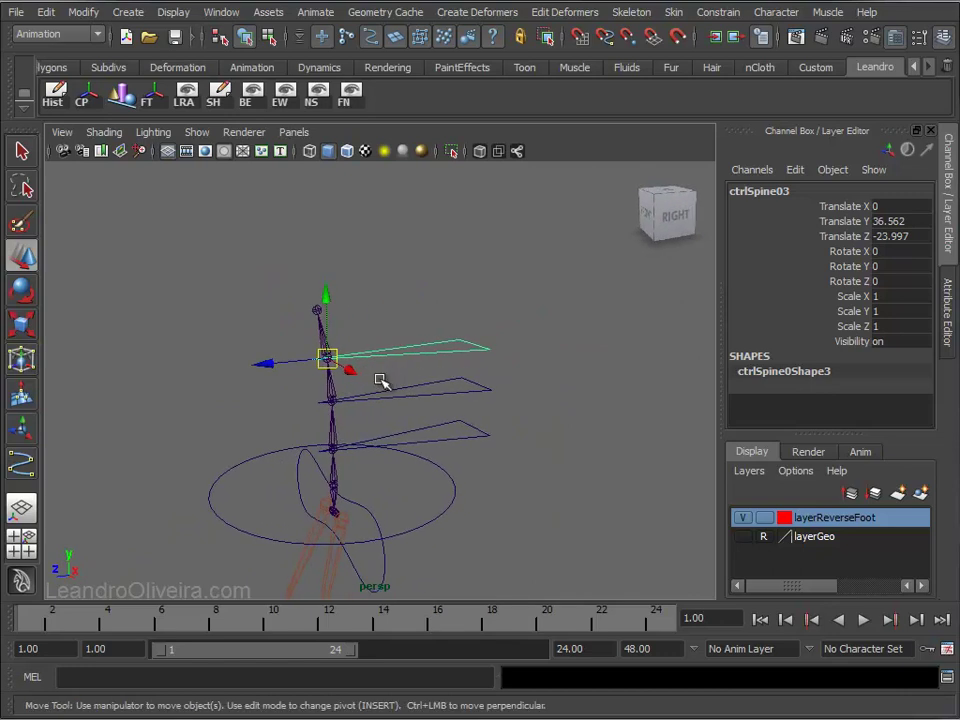
# Check the three stacked spine controls one by one, then view the whole rig.
pyautogui.click(481, 432)
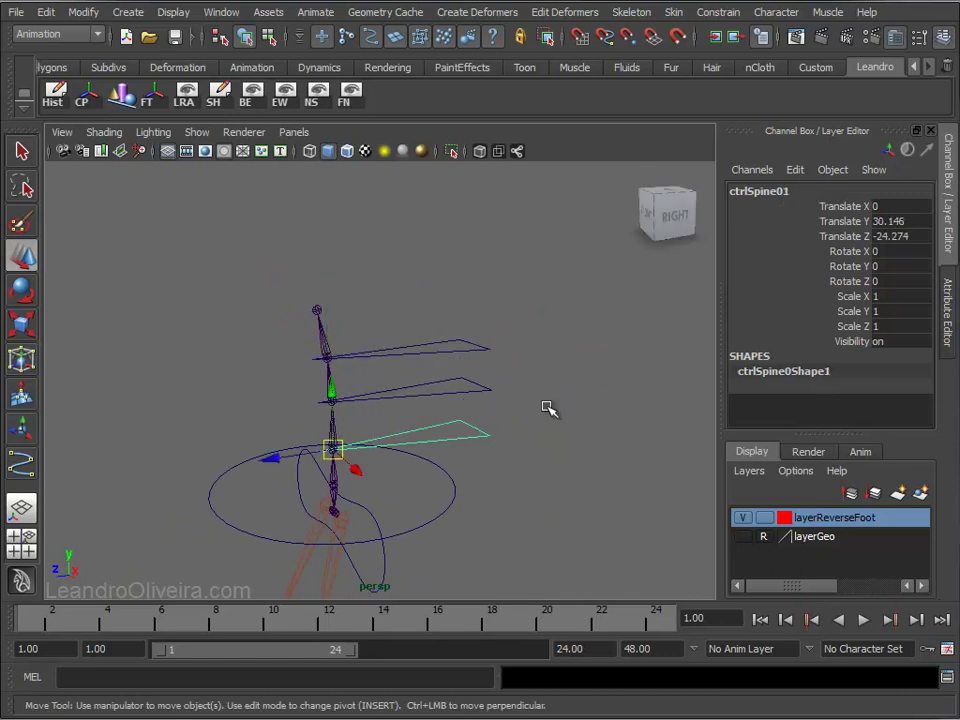
pyautogui.click(484, 392)
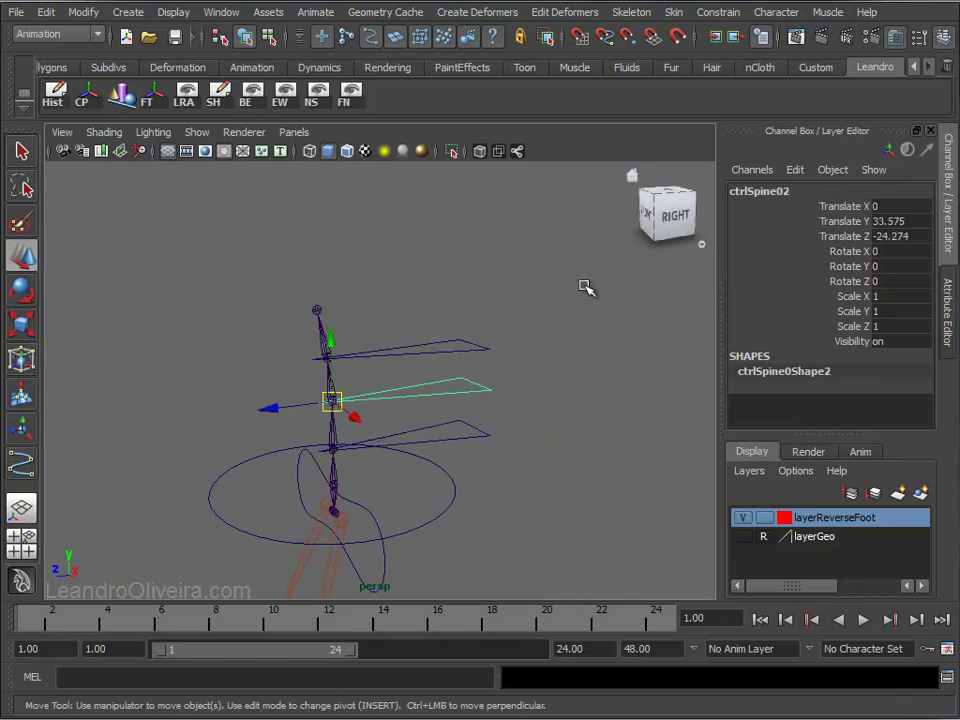
pyautogui.click(484, 347)
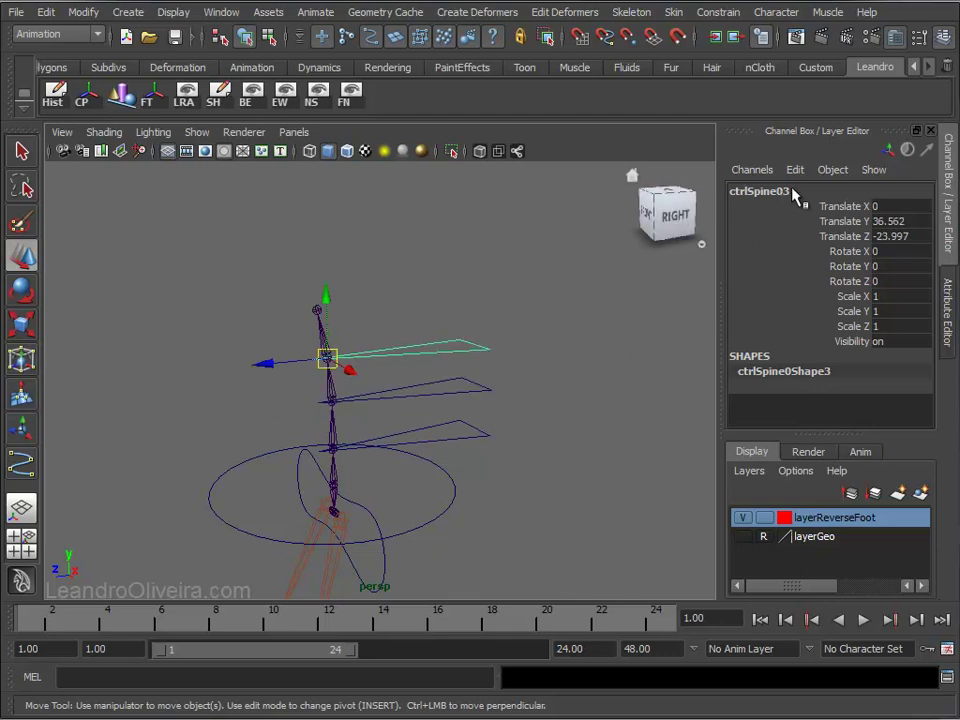
pyautogui.click(435, 317)
pyautogui.keyDown('alt'); pyautogui.moveTo(388, 439); pyautogui.dragTo(456, 452); pyautogui.keyUp('alt')
# Show layerGeo to compare the spine controls with the character mesh, then hide it again.
pyautogui.keyDown('alt'); pyautogui.moveTo(456, 452); pyautogui.dragTo(441, 465, button='right'); pyautogui.keyUp('alt')
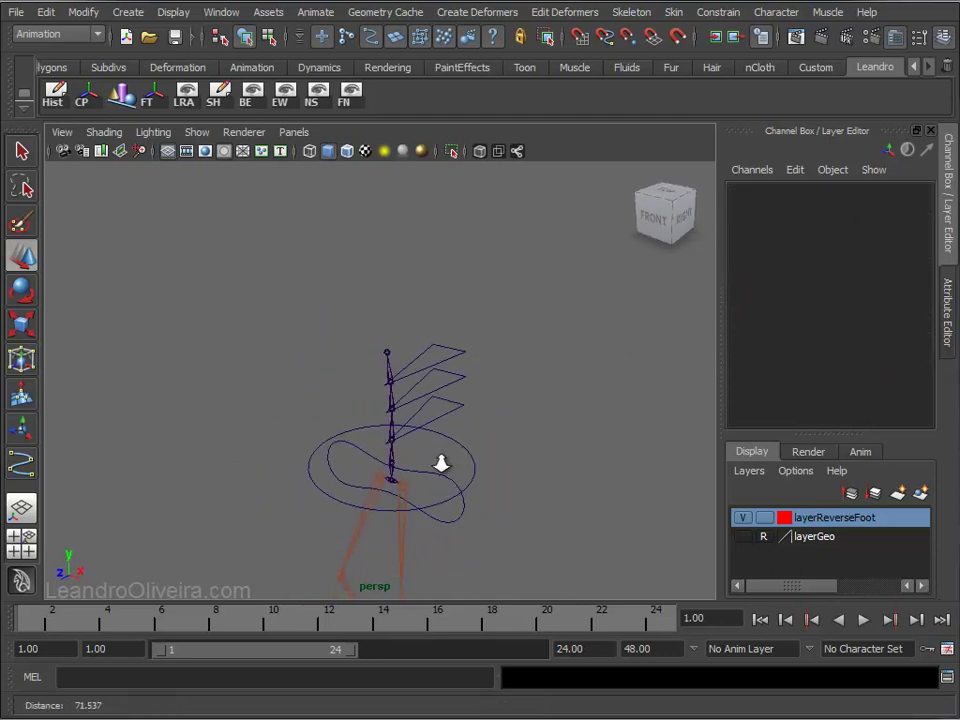
pyautogui.keyDown('alt'); pyautogui.moveTo(441, 465); pyautogui.dragTo(373, 456); pyautogui.keyUp('alt')
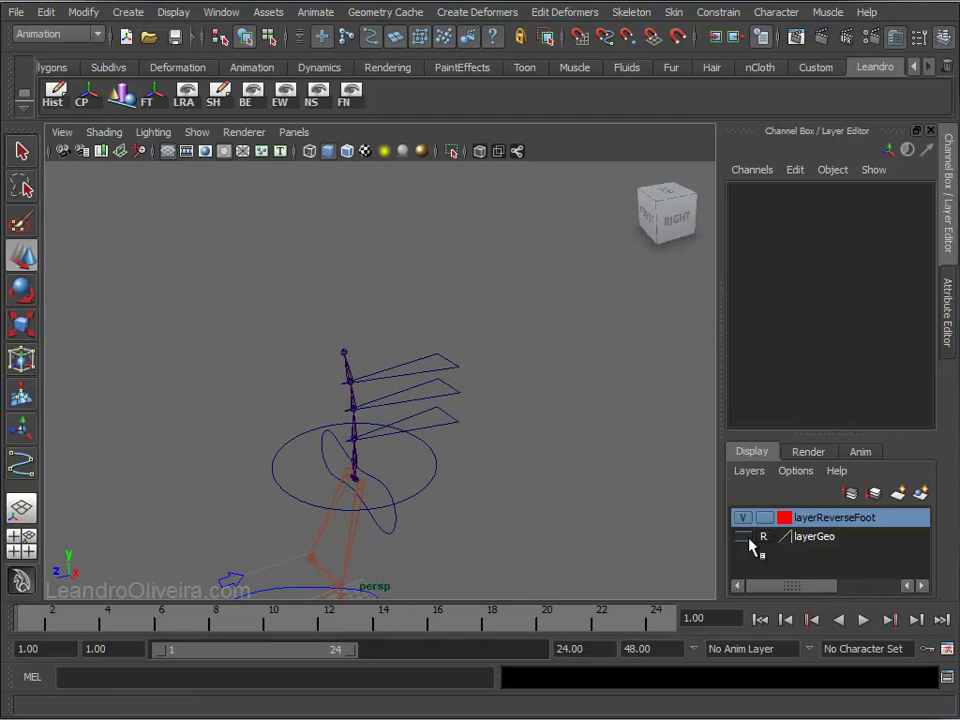
pyautogui.click(742, 537)
pyautogui.moveTo(557, 461)
pyautogui.keyDown('alt'); pyautogui.mouseDown()
pyautogui.moveTo(431, 446)
pyautogui.moveTo(474, 424)
pyautogui.moveTo(628, 424)
pyautogui.moveTo(624, 454)
pyautogui.moveTo(508, 467)
pyautogui.mouseUp(); pyautogui.keyUp('alt')
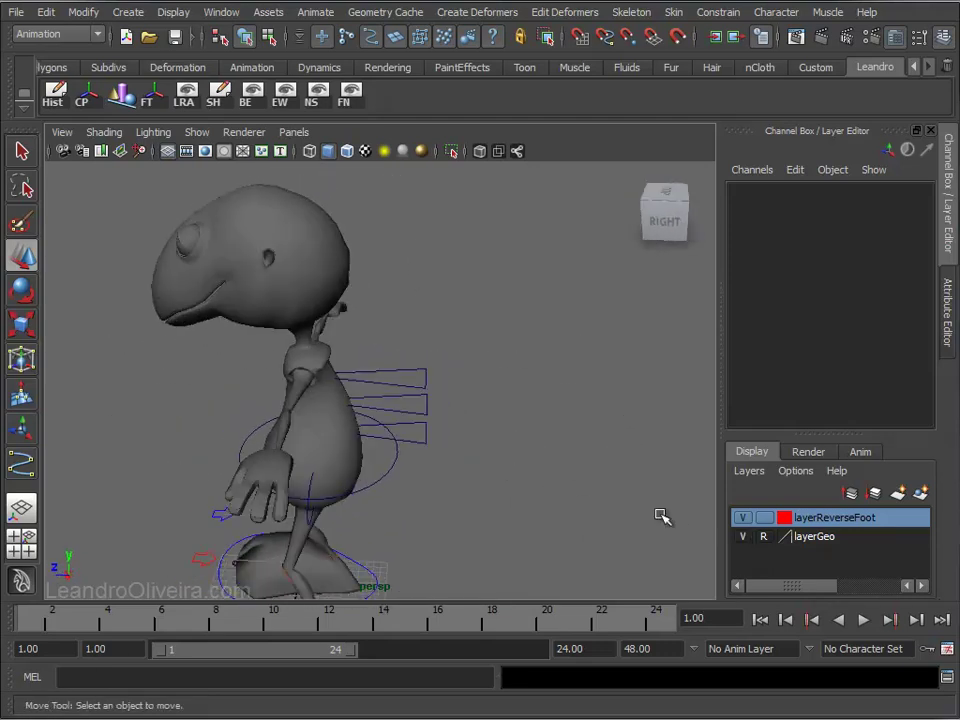
pyautogui.click(742, 537)
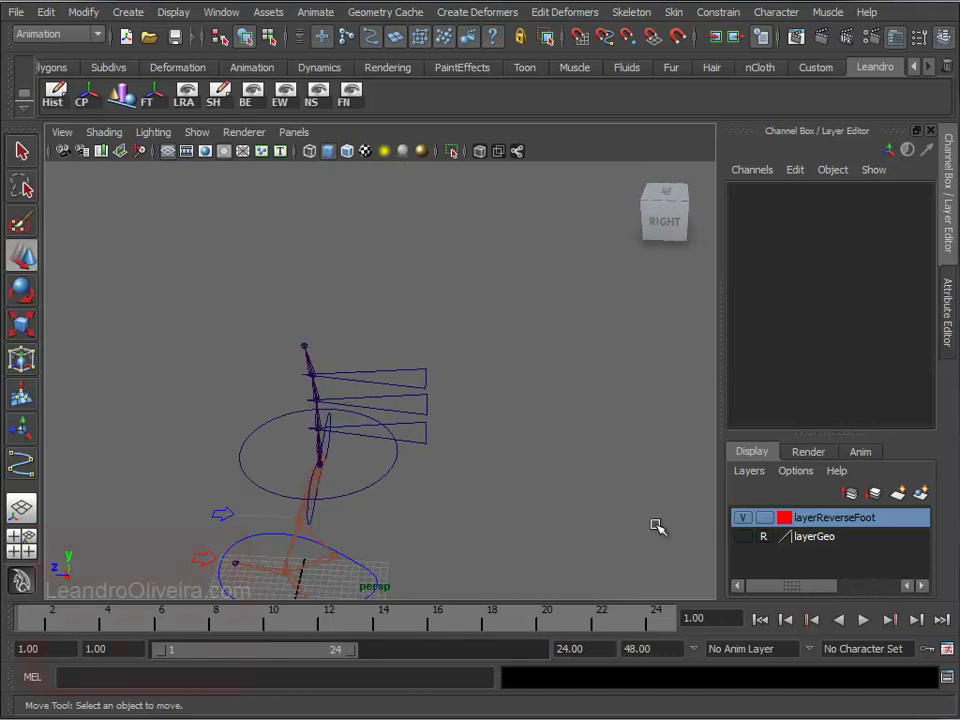
pyautogui.keyDown('alt'); pyautogui.moveTo(656, 525); pyautogui.dragTo(551, 461); pyautogui.keyUp('alt')
pyautogui.moveTo(551, 461)
pyautogui.keyDown('alt'); pyautogui.mouseDown(button='right')
pyautogui.moveTo(583, 521)
pyautogui.moveTo(555, 427)
pyautogui.moveTo(530, 460)
pyautogui.mouseUp(button='right'); pyautogui.keyUp('alt')
# Delete ctrlHip's construction history and freeze its transformations.
pyautogui.press('q')
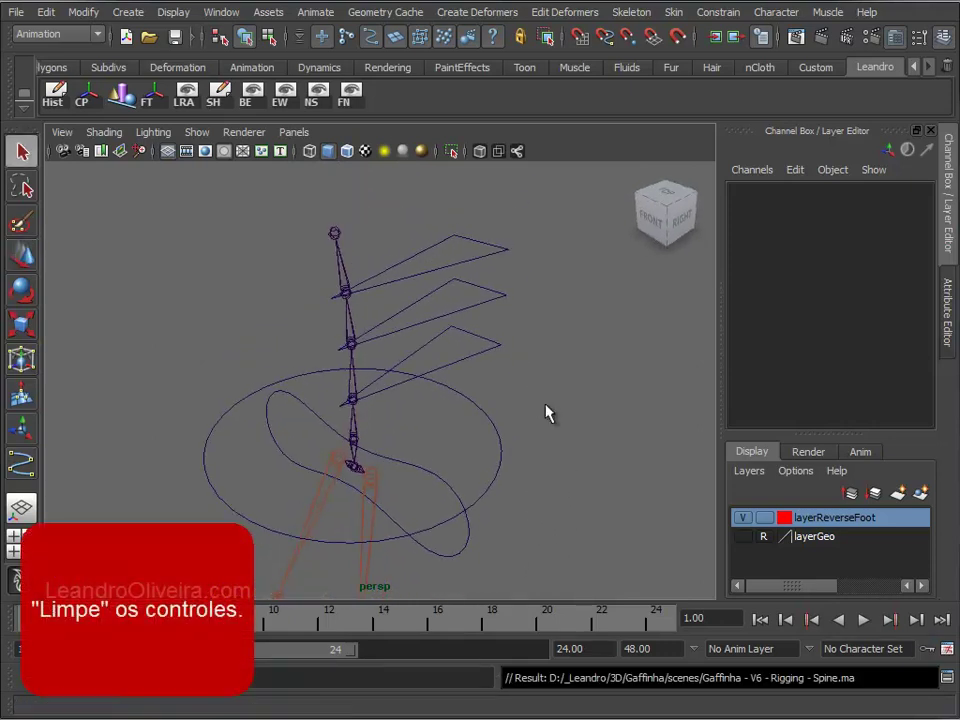
pyautogui.keyDown('alt'); pyautogui.moveTo(546, 413); pyautogui.dragTo(556, 405); pyautogui.keyUp('alt')
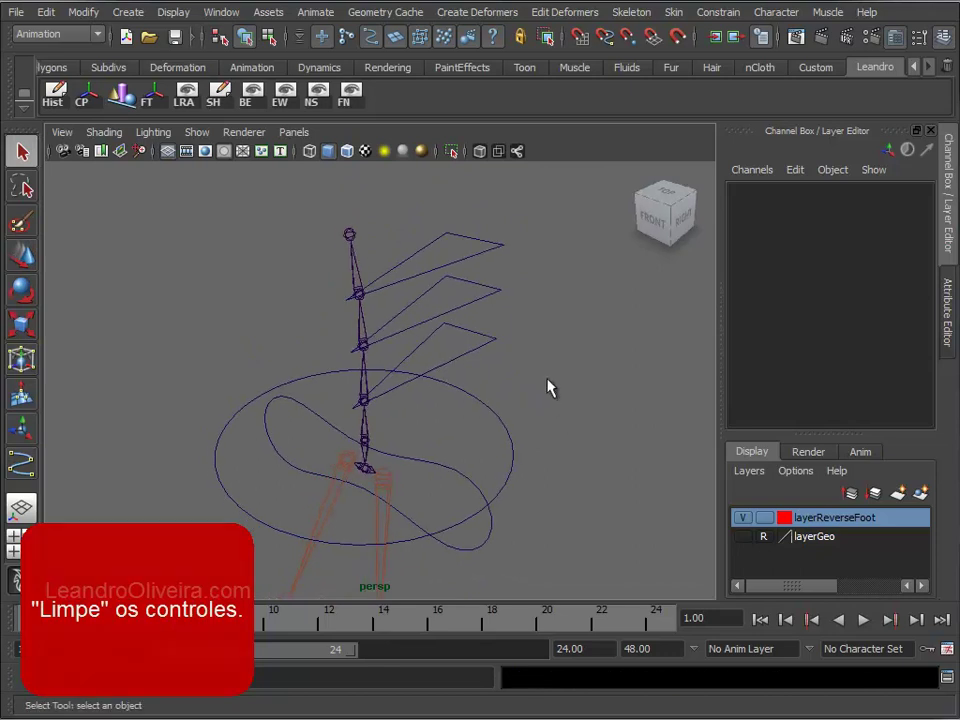
pyautogui.click(464, 556)
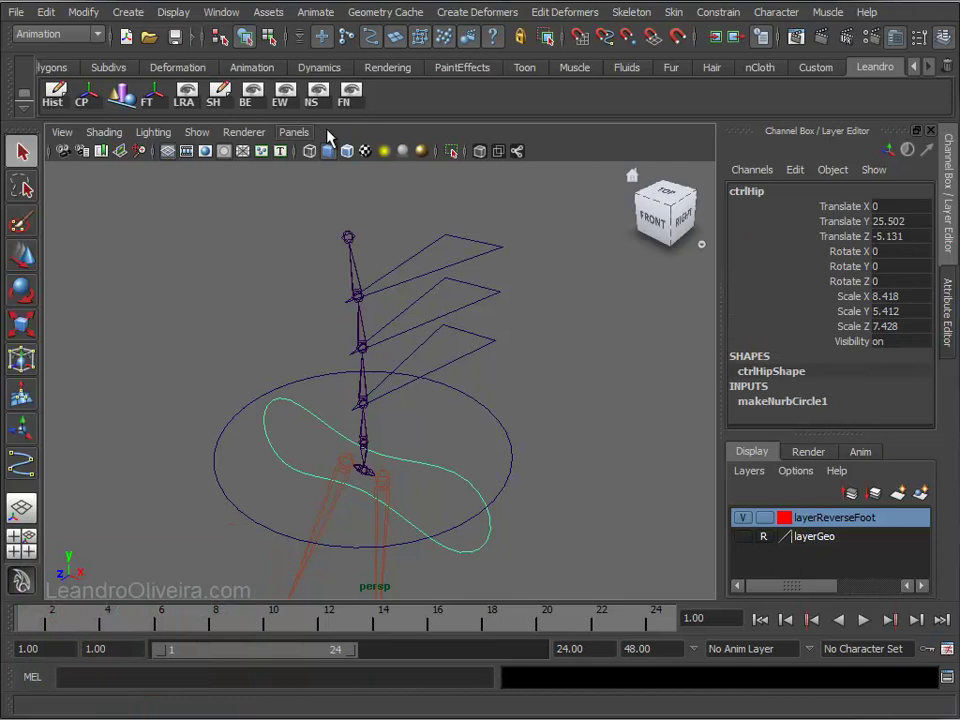
pyautogui.click(46, 12)
pyautogui.moveTo(92, 215)
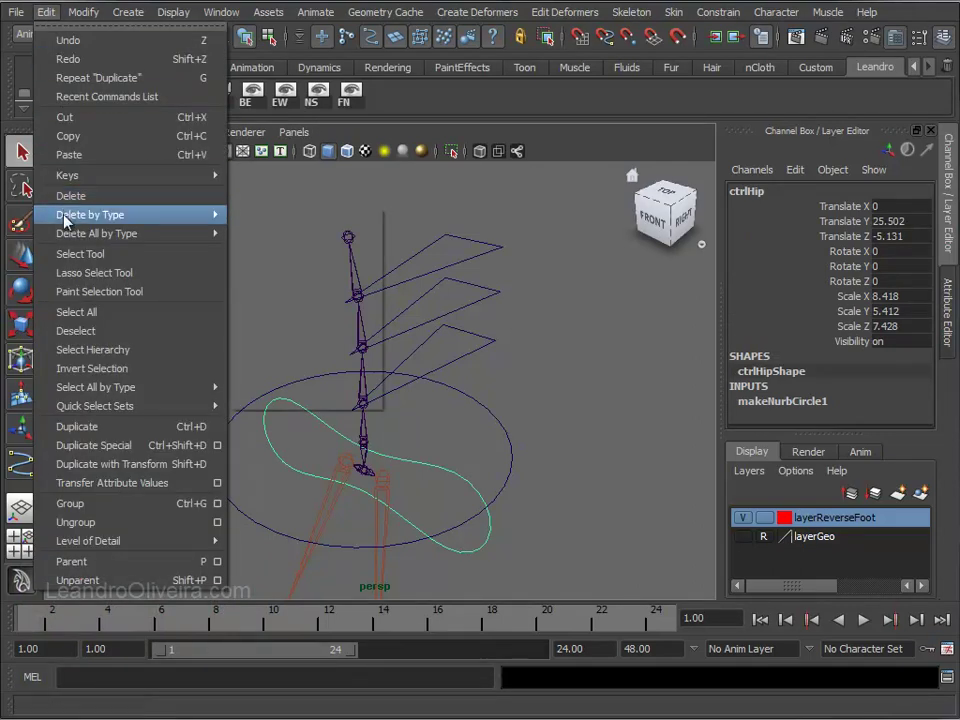
pyautogui.click(279, 226)
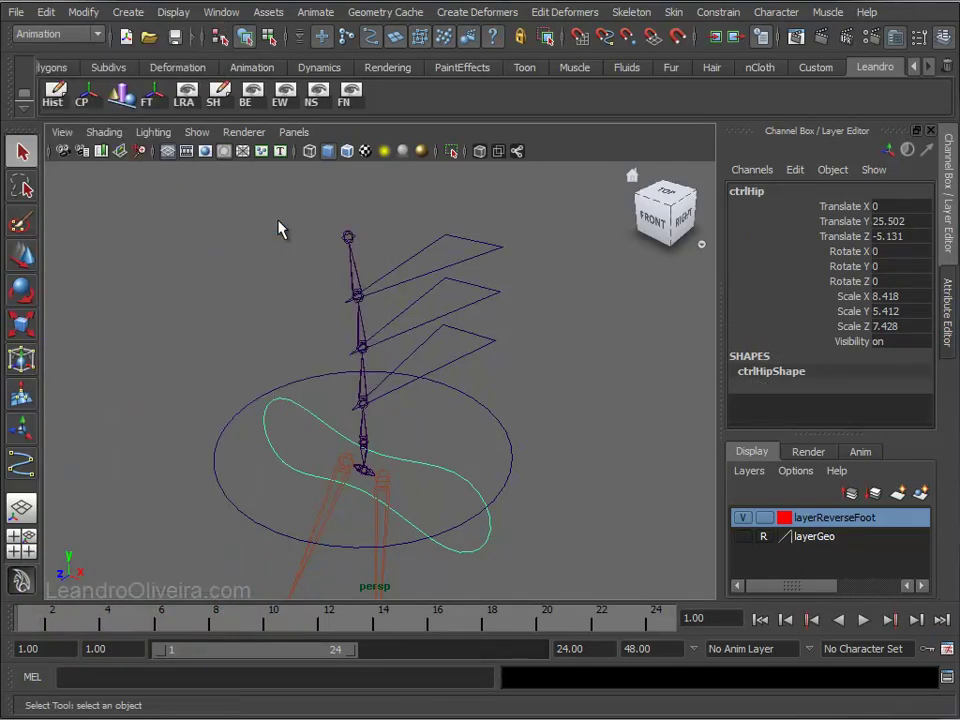
pyautogui.click(84, 12)
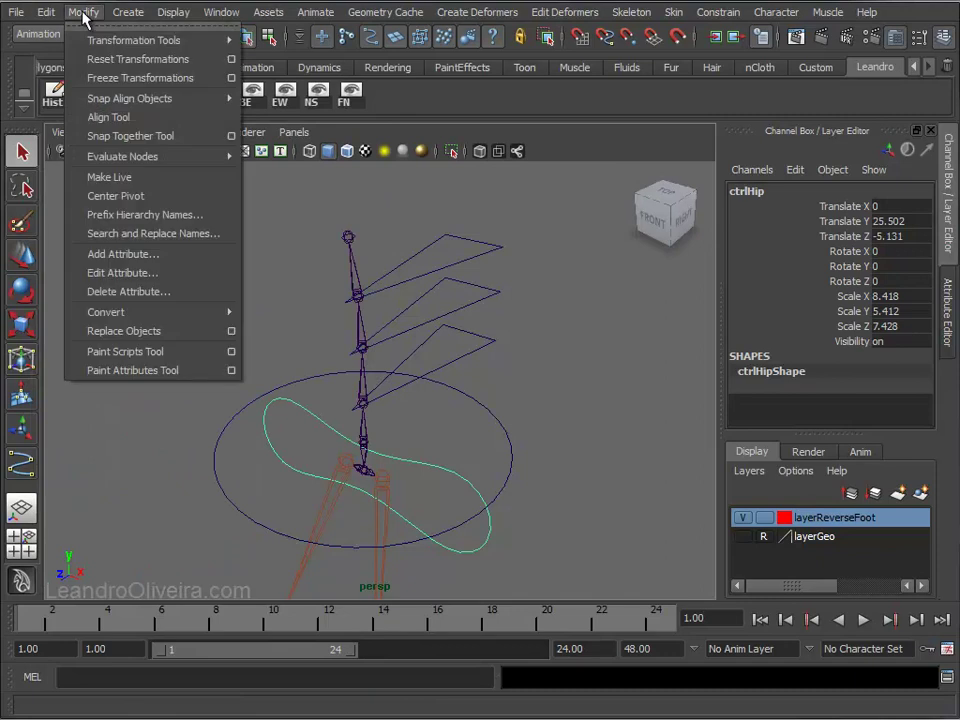
pyautogui.click(96, 80)
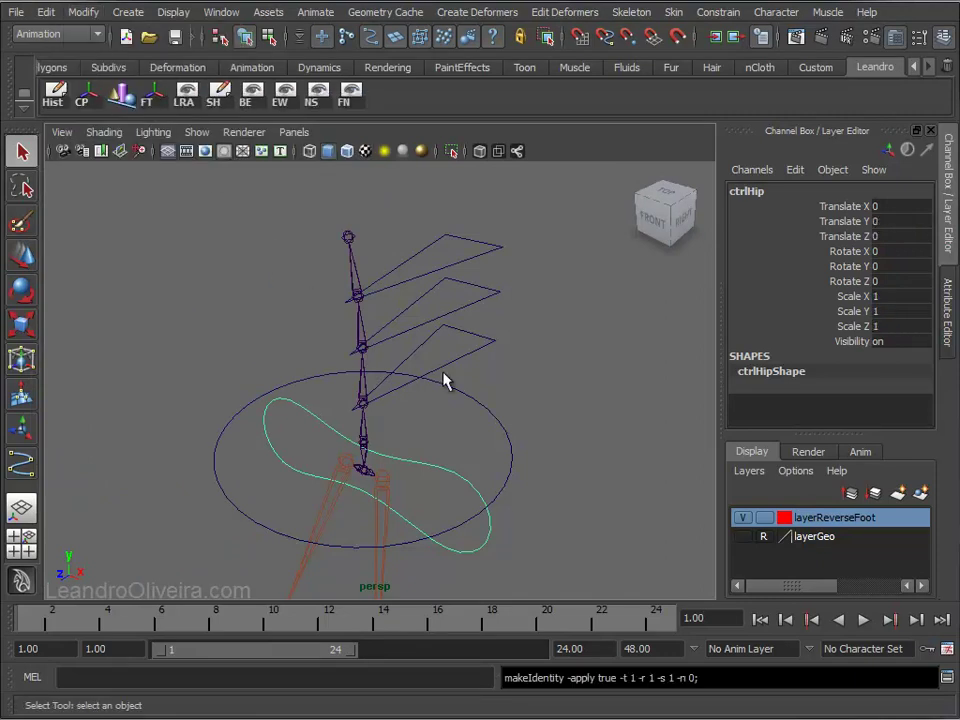
# Delete ctrlCOG's construction history and freeze its transformations.
pyautogui.click(464, 393)
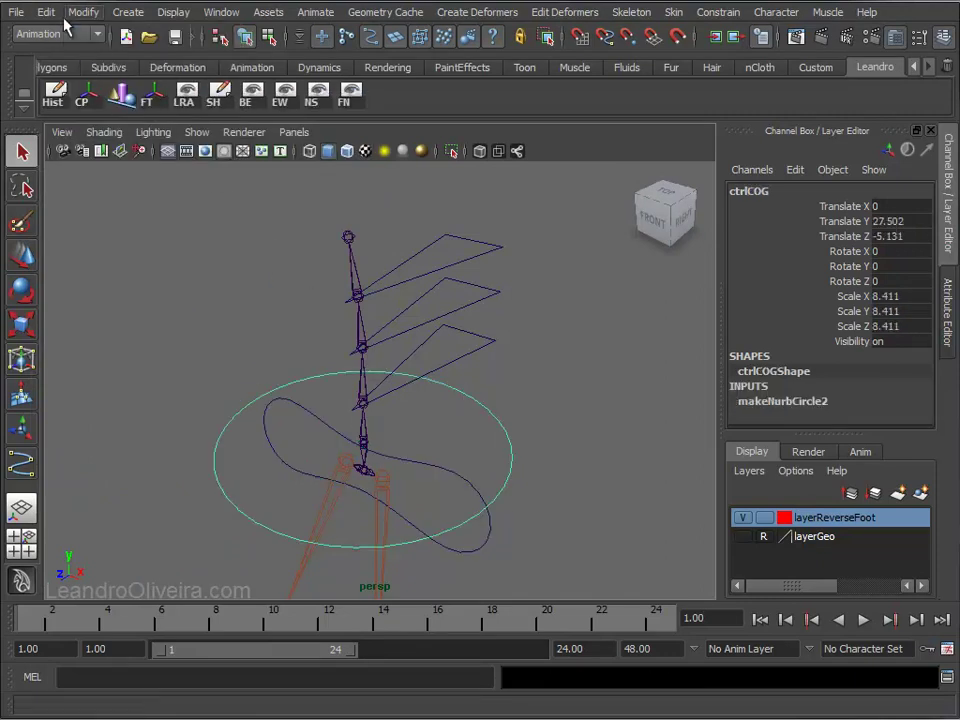
pyautogui.click(46, 12)
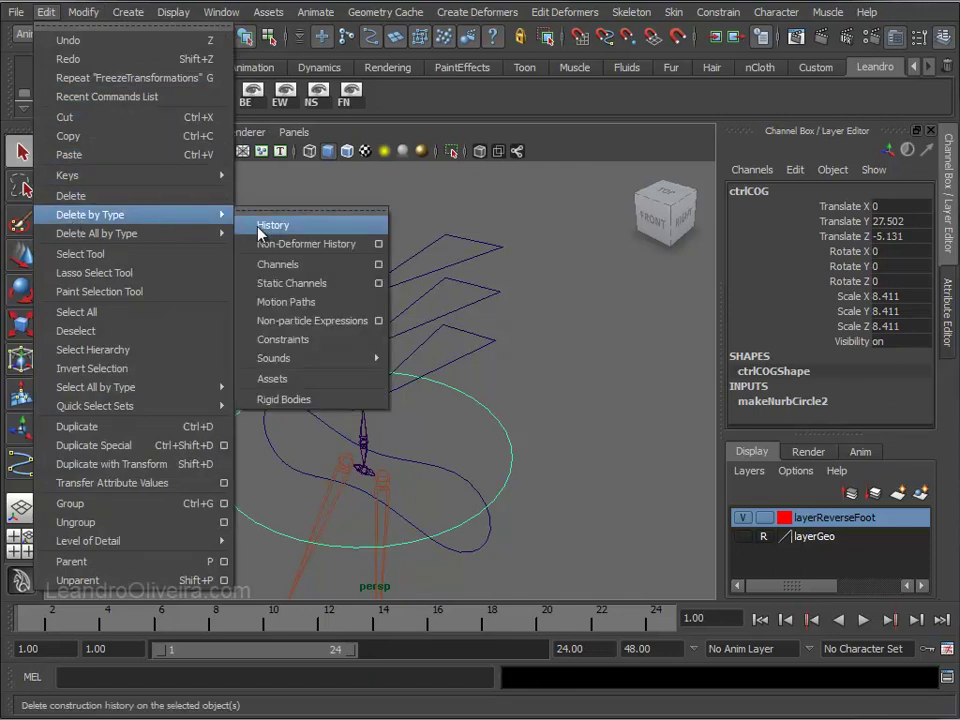
pyautogui.click(270, 226)
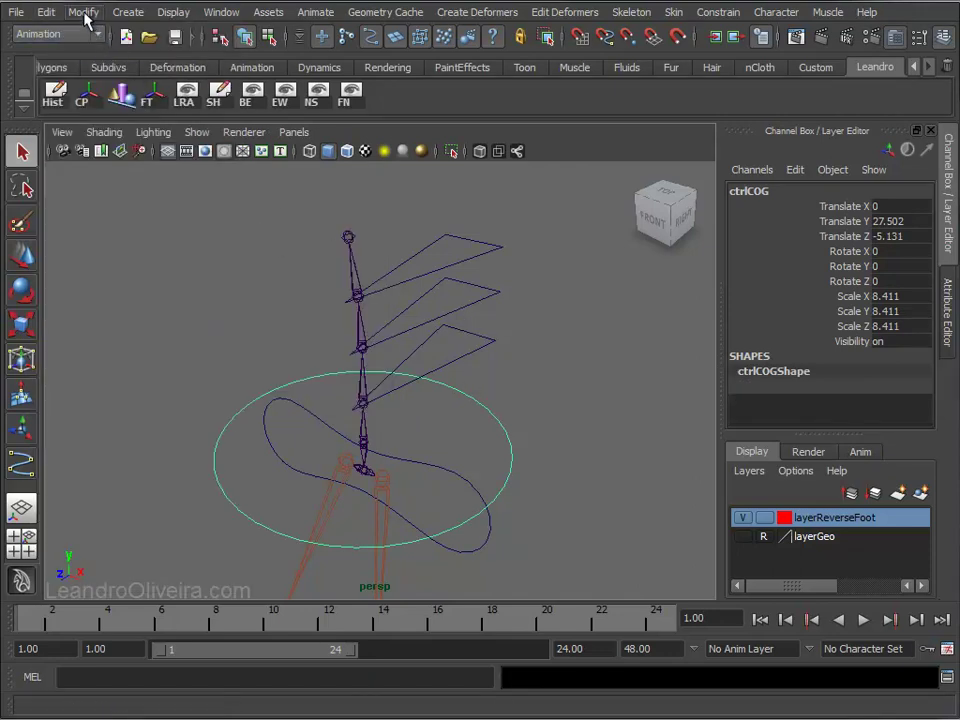
pyautogui.click(84, 12)
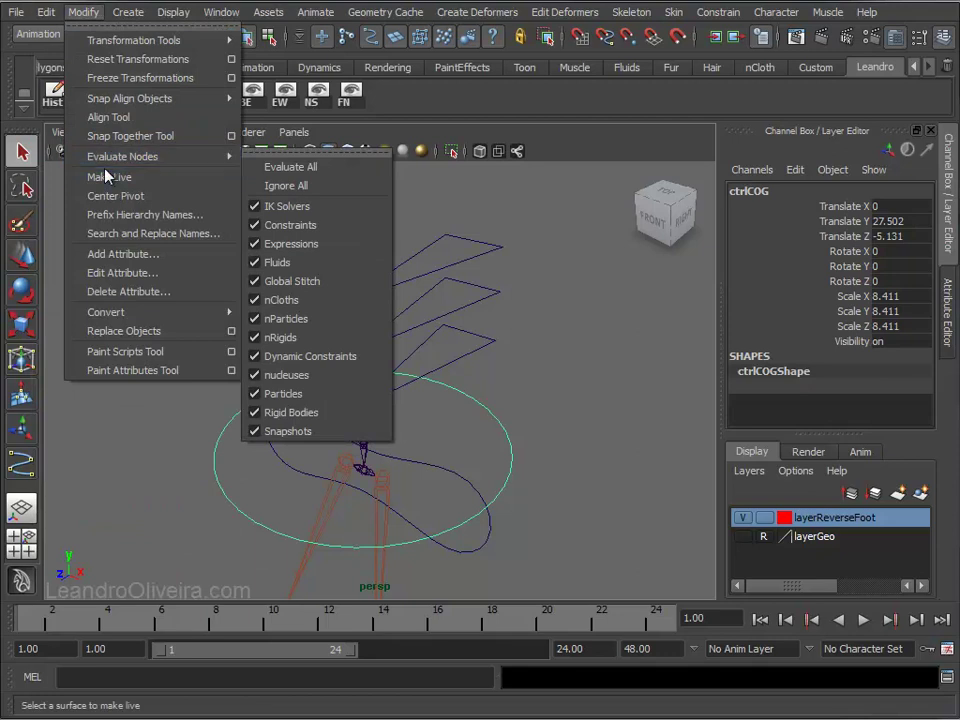
pyautogui.click(108, 78)
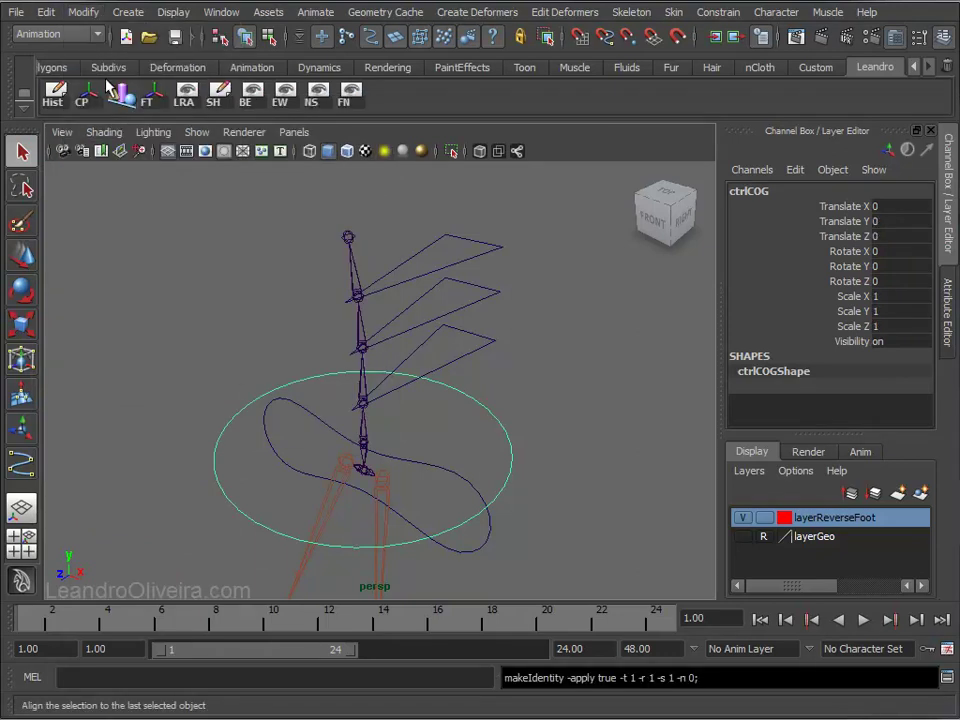
# Delete history on ctrlSpine01–03 and freeze transformations on all three curves.
pyautogui.click(466, 355)
pyautogui.click(46, 12)
pyautogui.moveTo(90, 214)
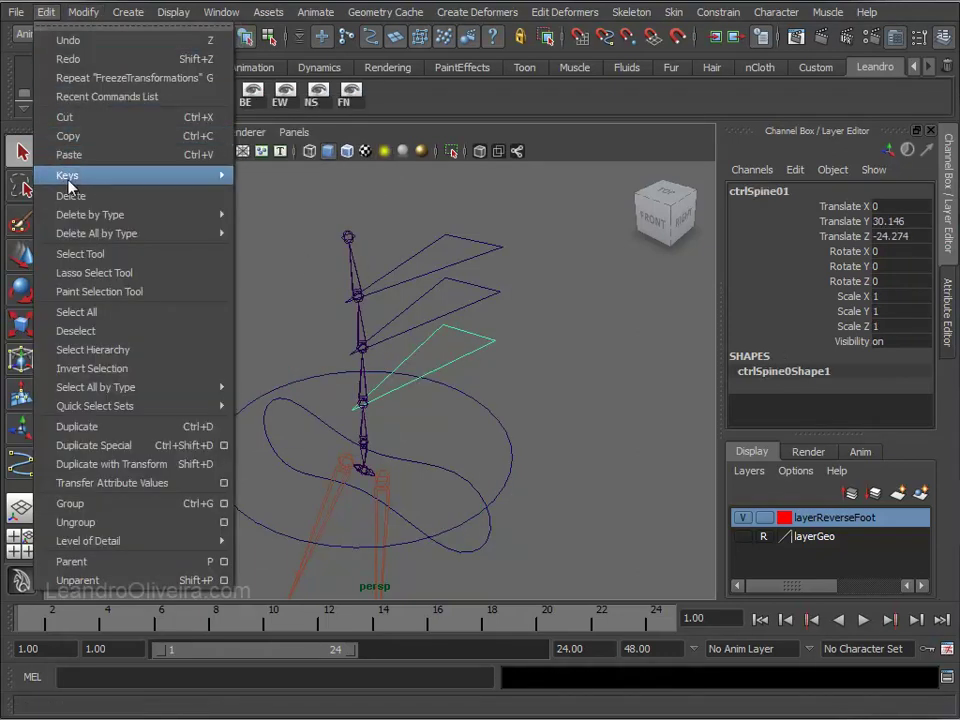
pyautogui.click(274, 224)
pyautogui.click(474, 293)
pyautogui.click(478, 352)
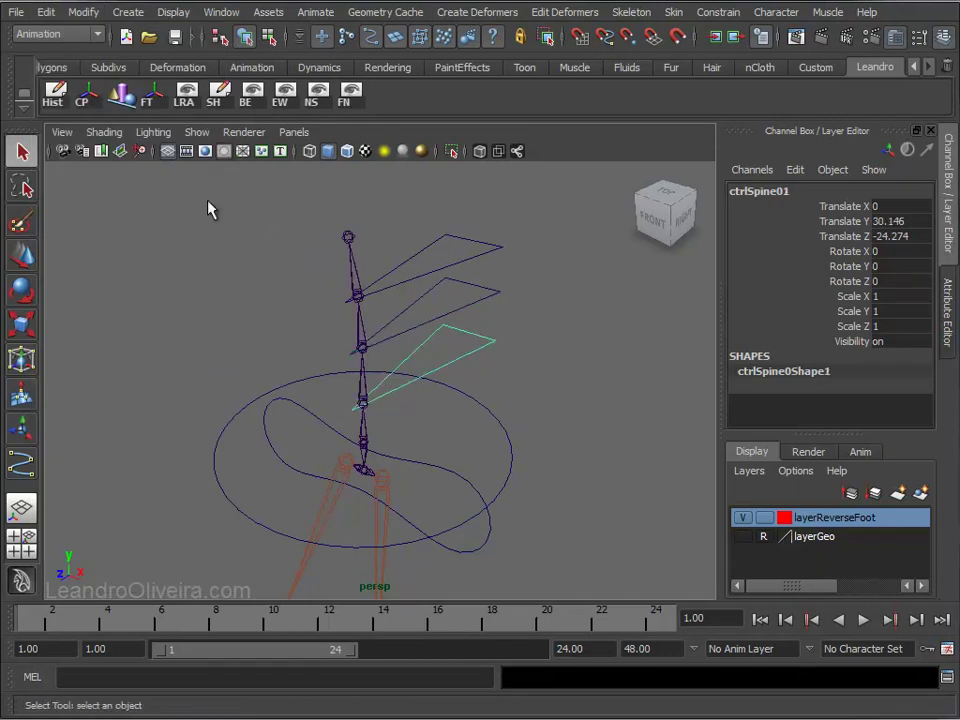
pyautogui.moveTo(505, 323); pyautogui.dragTo(347, 240)
pyautogui.click(47, 12)
pyautogui.moveTo(67, 175)
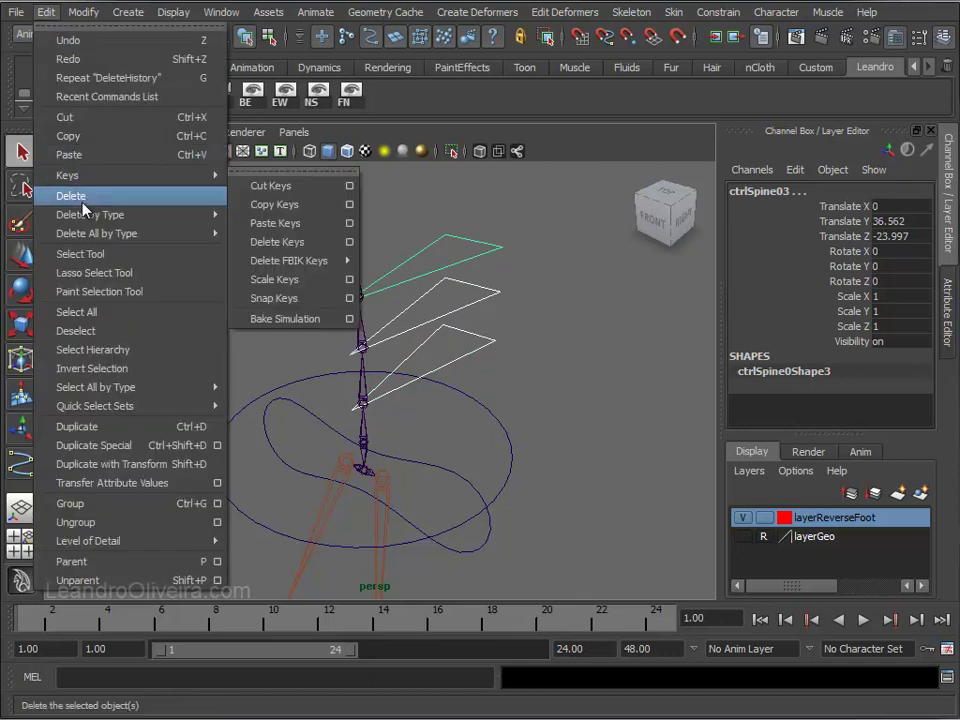
pyautogui.moveTo(90, 214)
pyautogui.click(268, 222)
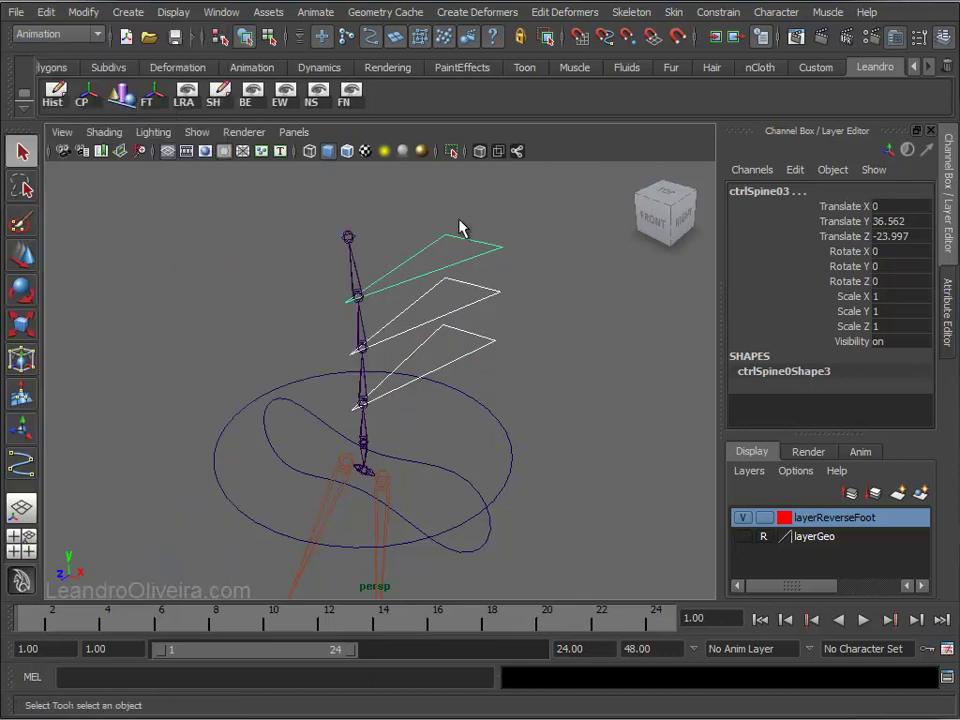
pyautogui.click(82, 12)
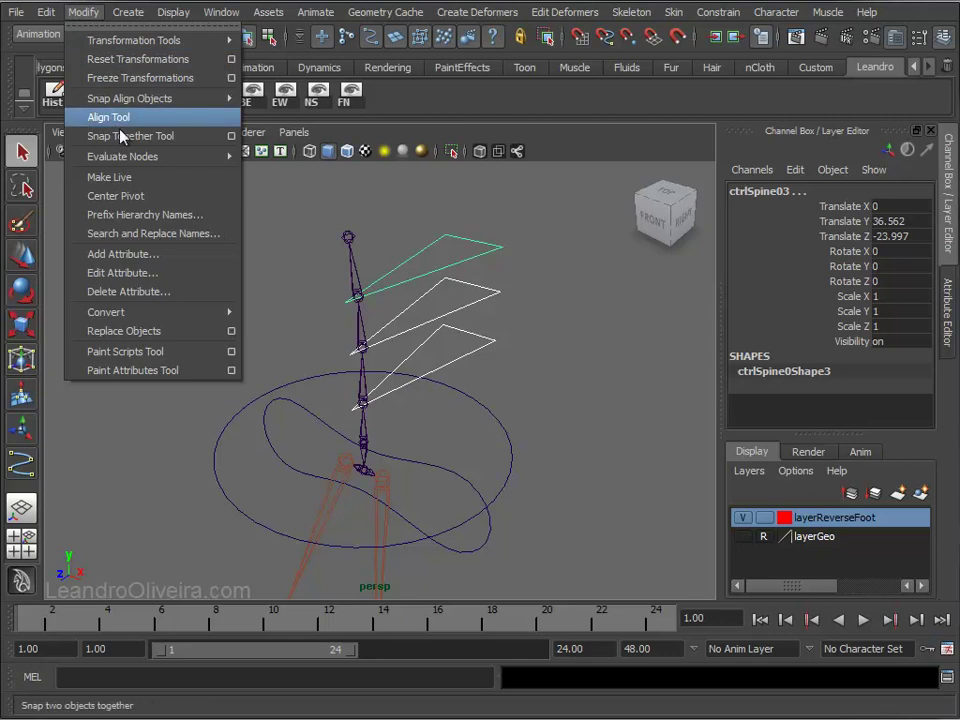
pyautogui.click(150, 78)
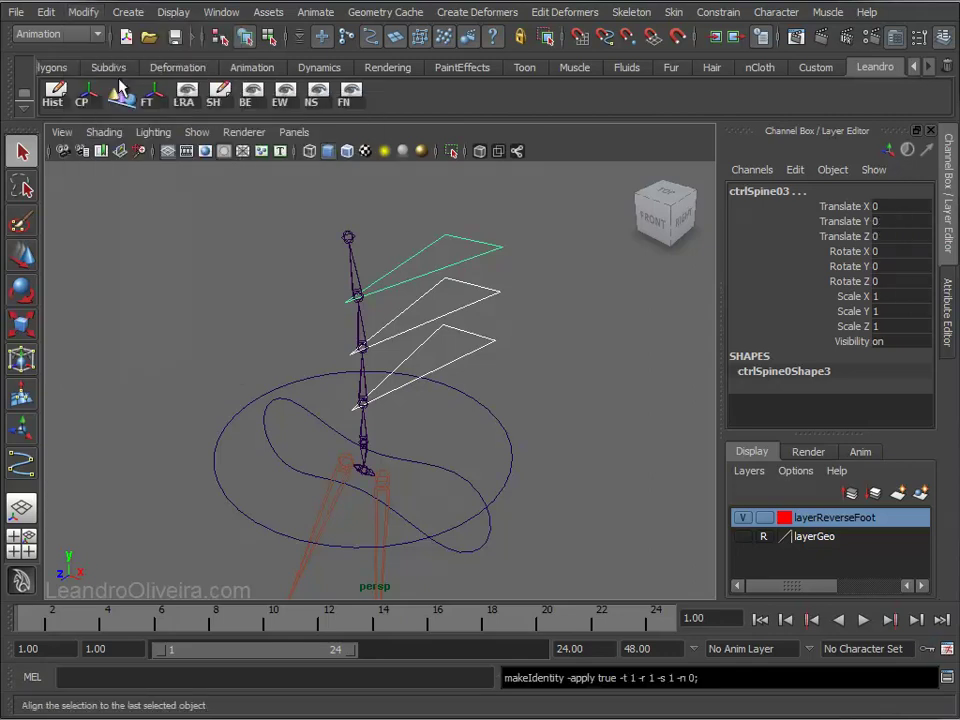
# Verify the spine controls and ctrlHip read zero translate/rotate, framing the whole rig.
pyautogui.click(490, 345)
pyautogui.click(480, 300)
pyautogui.click(478, 247)
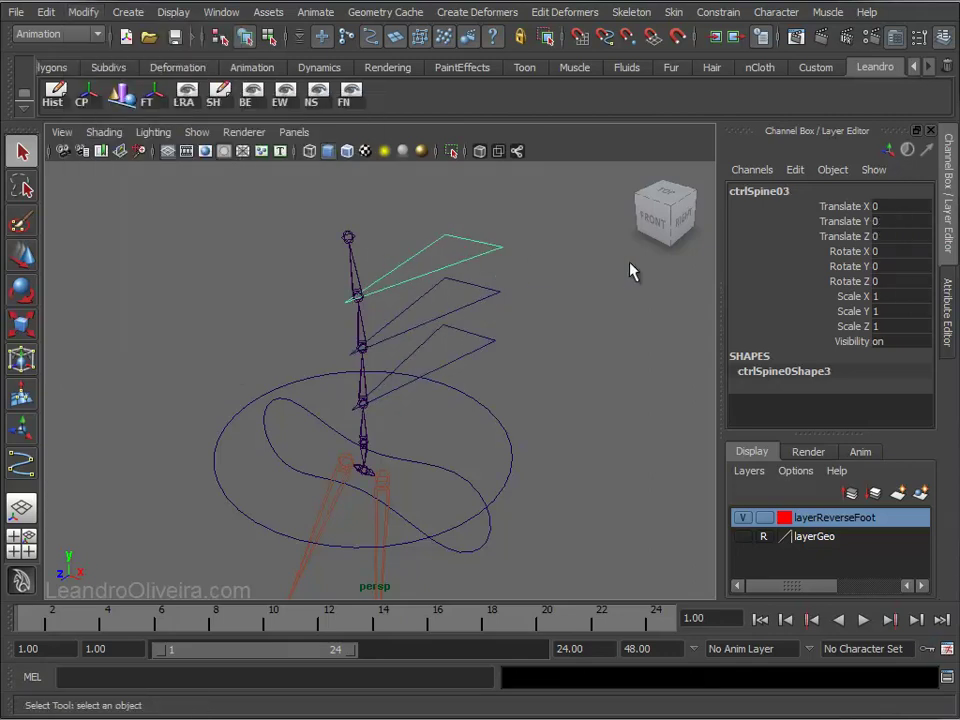
pyautogui.moveTo(630, 352)
pyautogui.keyDown('alt'); pyautogui.mouseDown()
pyautogui.moveTo(558, 315)
pyautogui.moveTo(505, 321)
pyautogui.moveTo(564, 321)
pyautogui.moveTo(544, 324)
pyautogui.moveTo(487, 446)
pyautogui.mouseUp(); pyautogui.keyUp('alt')
pyautogui.click(505, 320)
pyautogui.click(487, 446)
pyautogui.keyDown('alt'); pyautogui.moveTo(499, 454); pyautogui.dragTo(523, 452, button='middle'); pyautogui.keyUp('alt')
pyautogui.keyDown('alt'); pyautogui.moveTo(523, 452); pyautogui.dragTo(463, 411, button='right'); pyautogui.keyUp('alt')
pyautogui.keyDown('alt'); pyautogui.moveTo(463, 411); pyautogui.dragTo(496, 393, button='middle'); pyautogui.keyUp('alt')
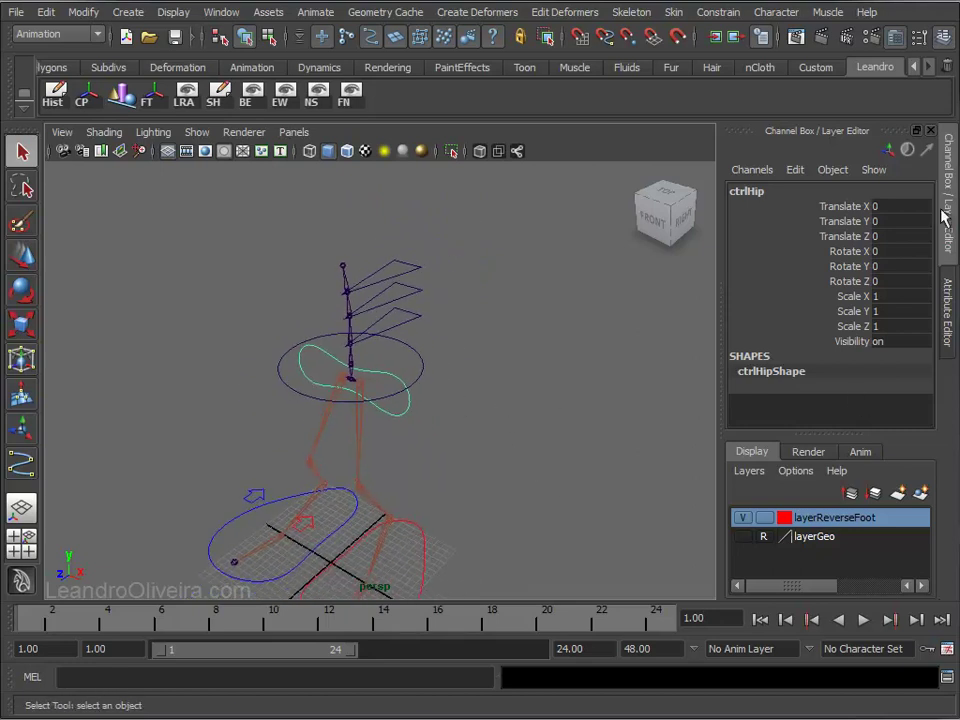
# Enable drawing overrides on ctrlHipShape and set its colour index to magenta.
pyautogui.click(951, 293)
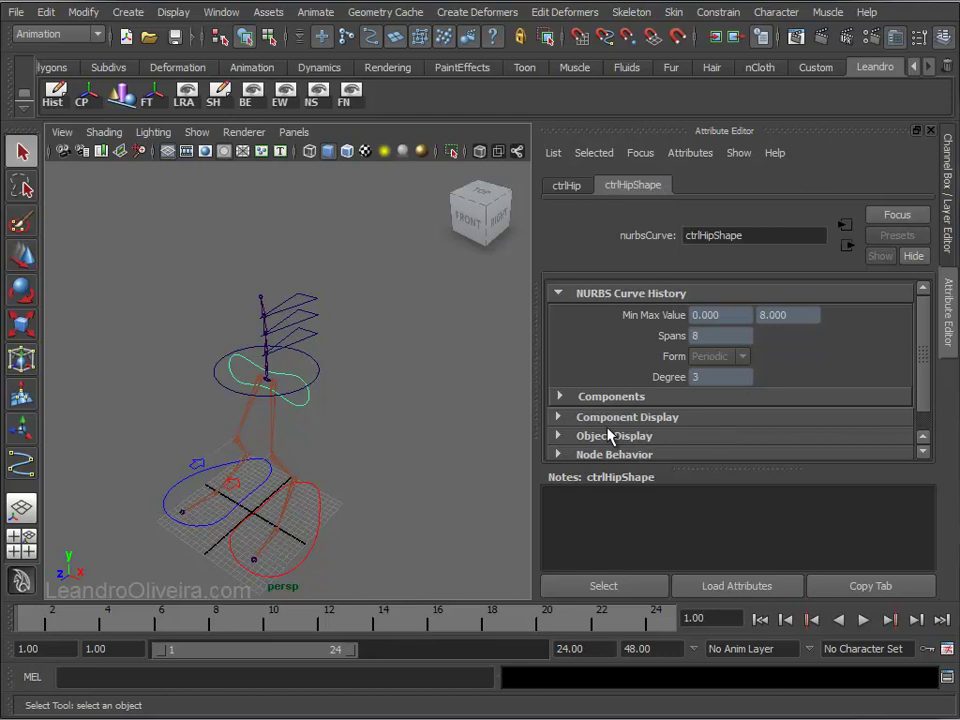
pyautogui.click(558, 435)
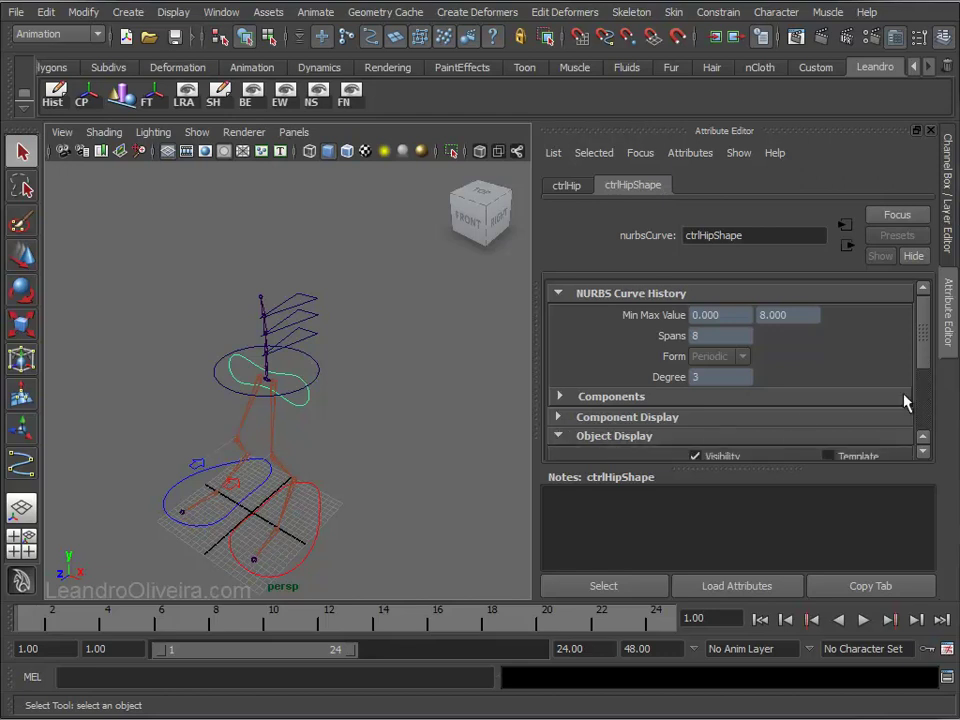
pyautogui.moveTo(923, 350); pyautogui.dragTo(923, 420)
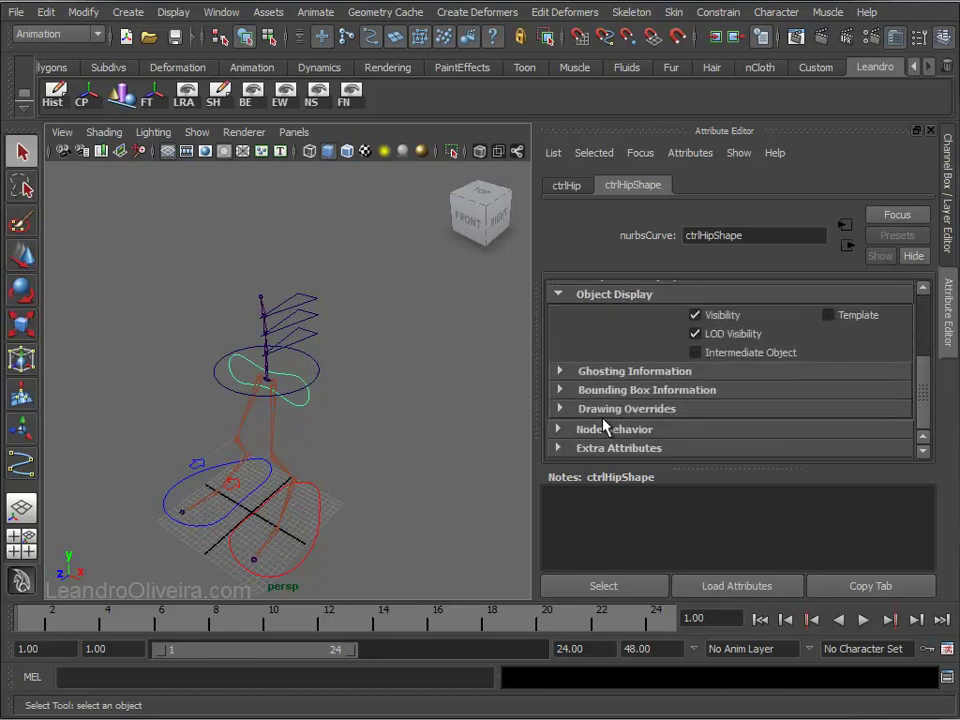
pyautogui.click(563, 409)
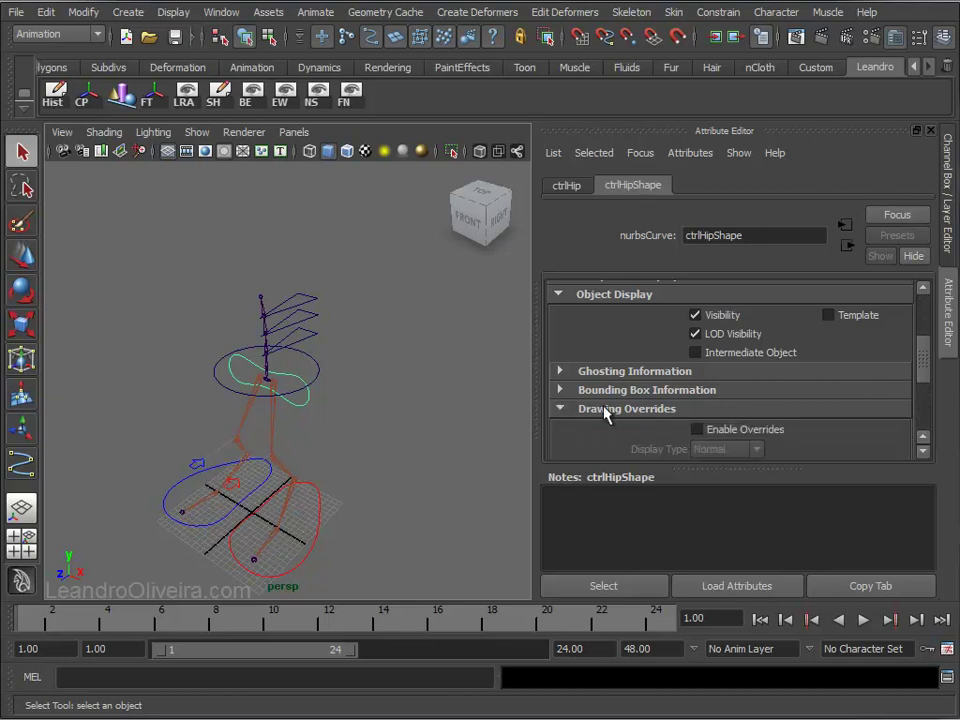
pyautogui.moveTo(921, 369); pyautogui.dragTo(920, 396)
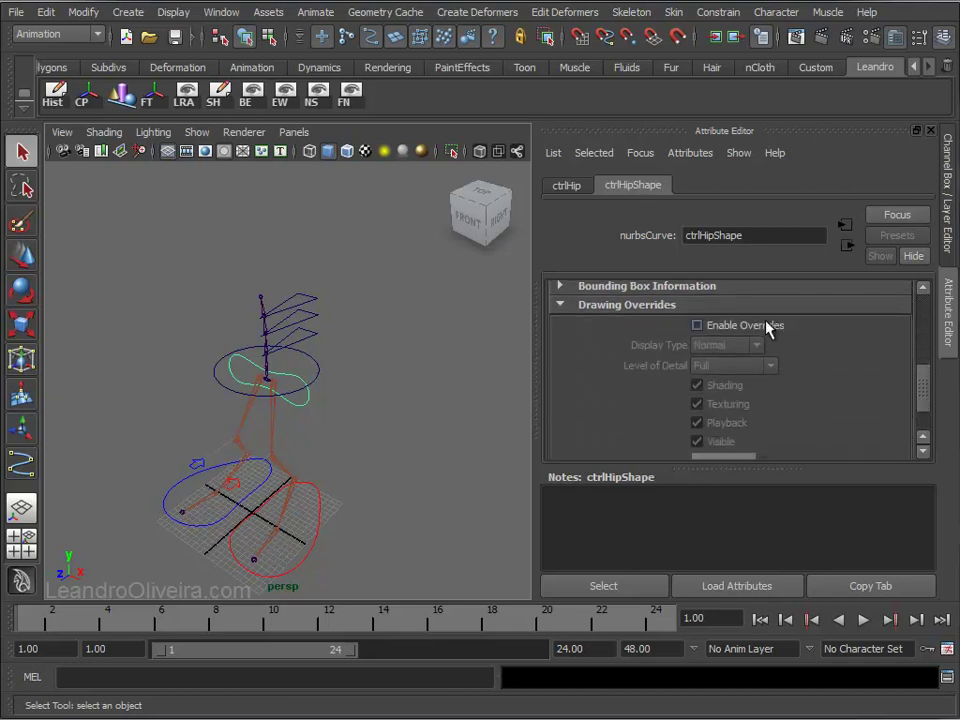
pyautogui.click(697, 325)
pyautogui.scroll(-1, 921, 405)
pyautogui.scroll(-1, 925, 402)
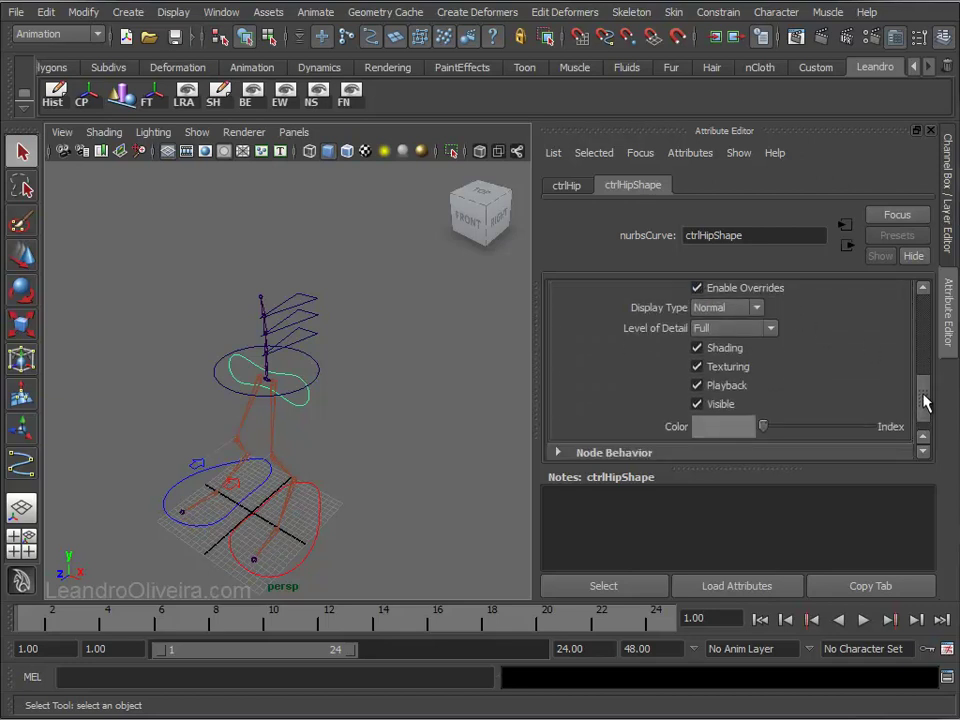
pyautogui.moveTo(772, 430); pyautogui.dragTo(795, 431)
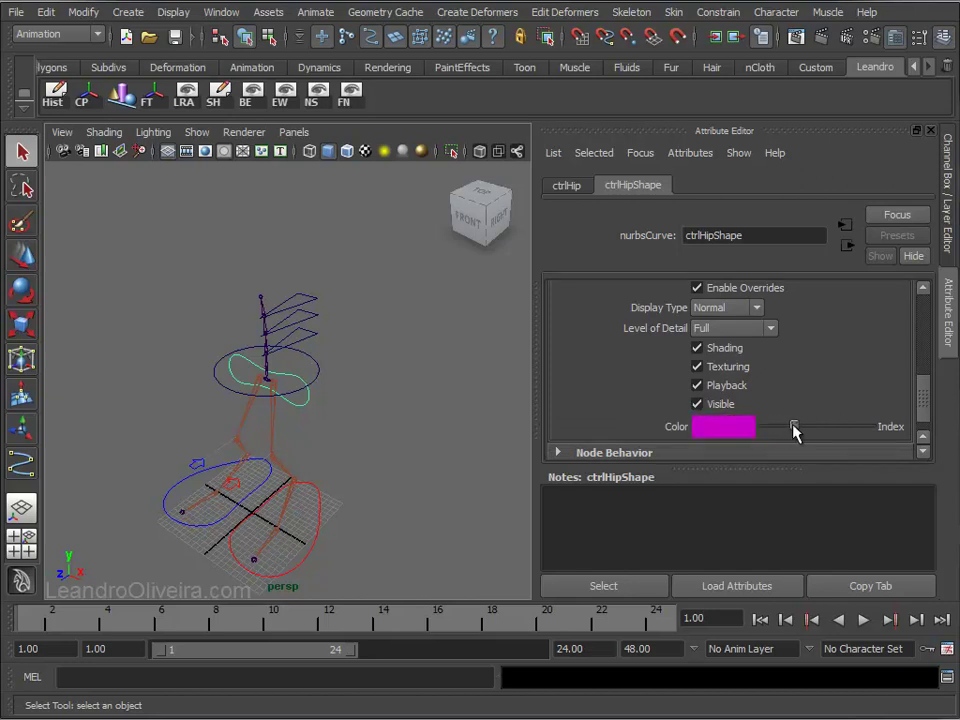
# Set the ctrlCOG circle's override colour to green.
pyautogui.click(373, 386)
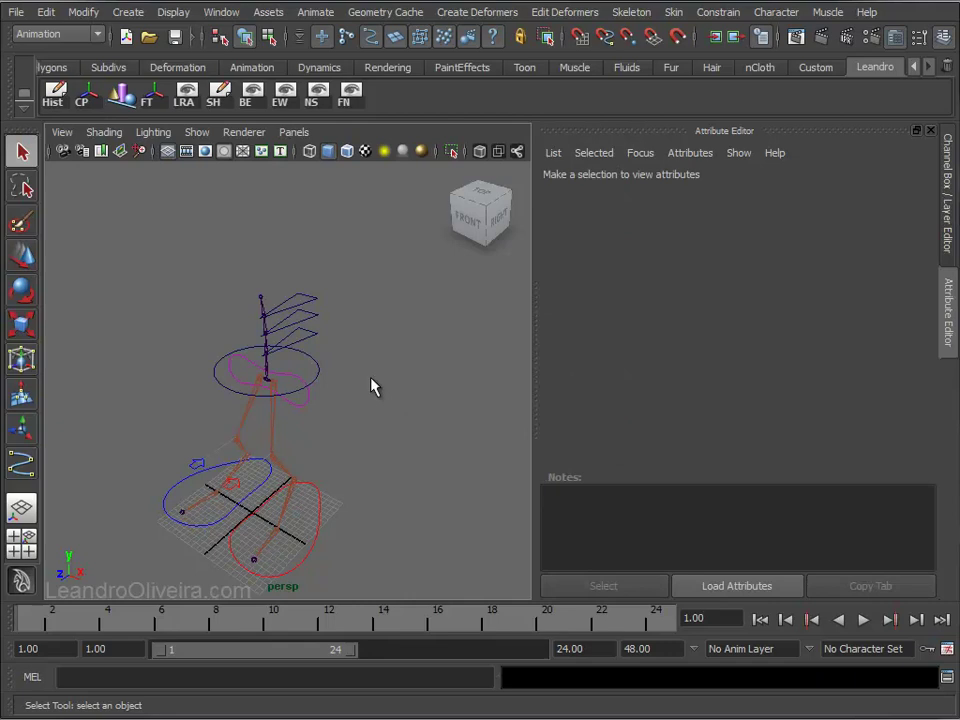
pyautogui.click(320, 376)
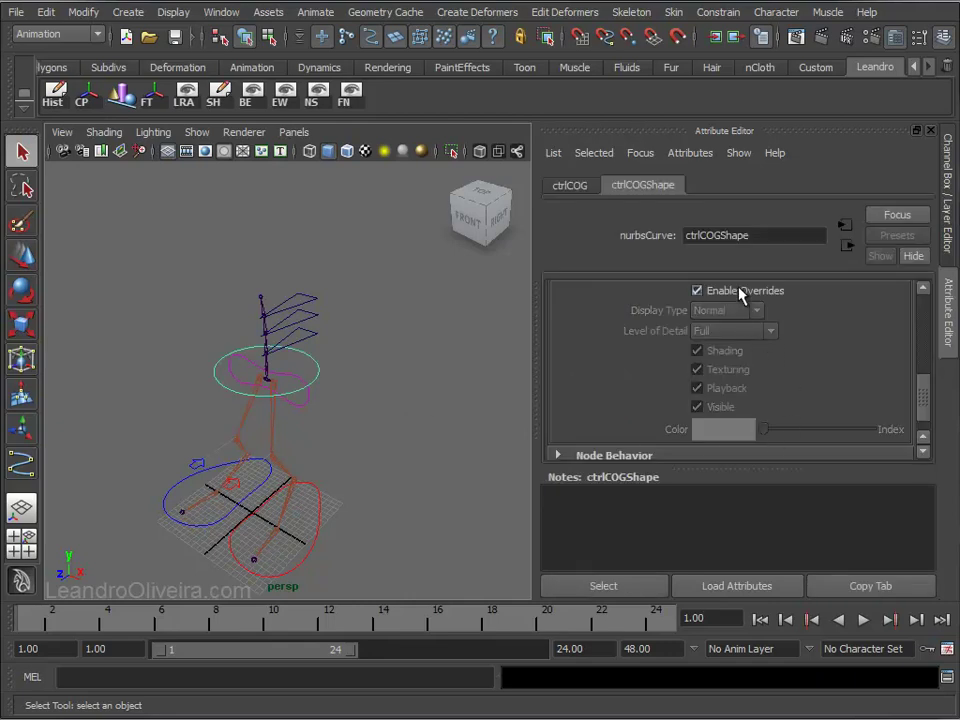
pyautogui.moveTo(764, 431); pyautogui.dragTo(812, 432)
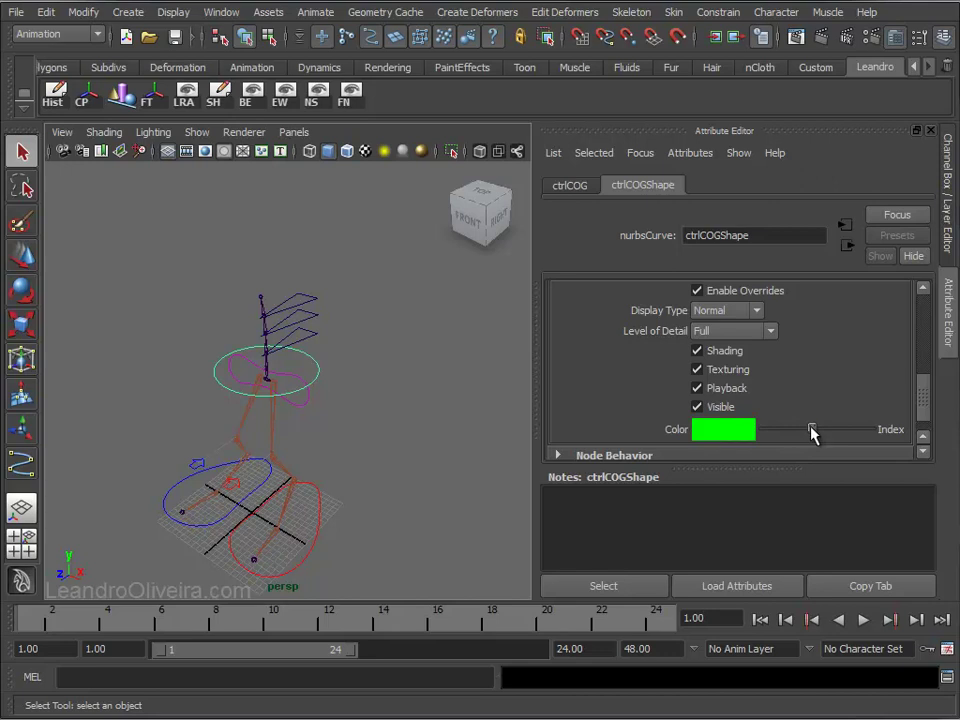
# Enable drawing overrides on ctrlSpine01 and colour it yellow.
pyautogui.click(436, 352)
pyautogui.click(330, 346)
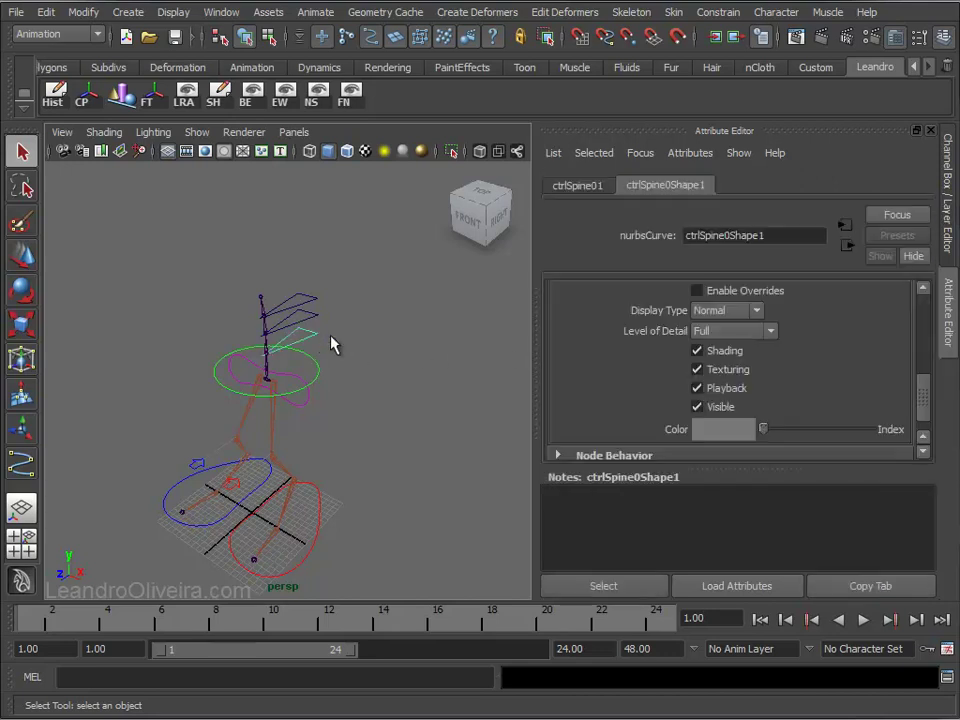
pyautogui.click(740, 290)
pyautogui.moveTo(763, 431); pyautogui.dragTo(821, 430)
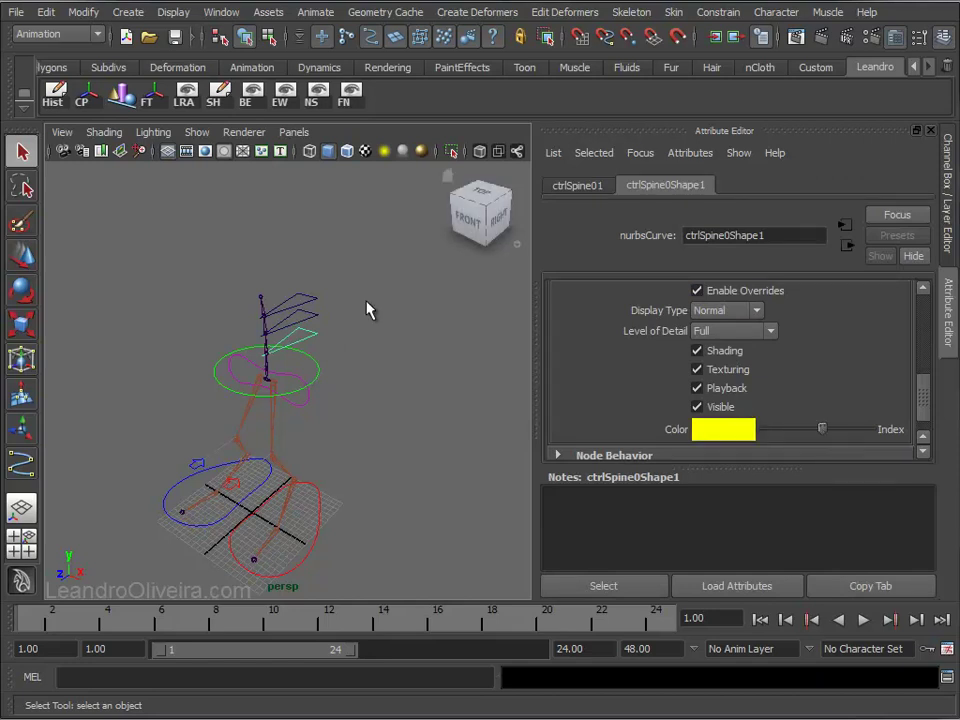
pyautogui.click(324, 316)
# Enable drawing overrides on ctrlSpine03 and colour it yellow.
pyautogui.click(316, 308)
pyautogui.click(697, 290)
pyautogui.click(697, 290)
pyautogui.moveTo(771, 433); pyautogui.dragTo(825, 441)
pyautogui.click(411, 317)
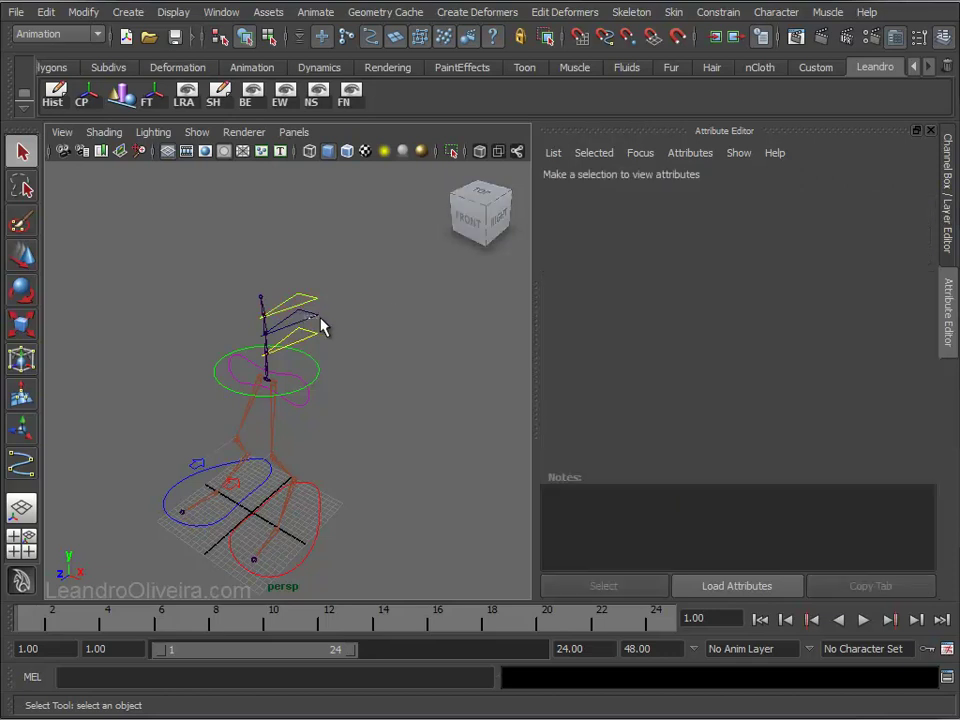
# Colour ctrlSpine02 yellow through its drawing overrides.
pyautogui.click(321, 319)
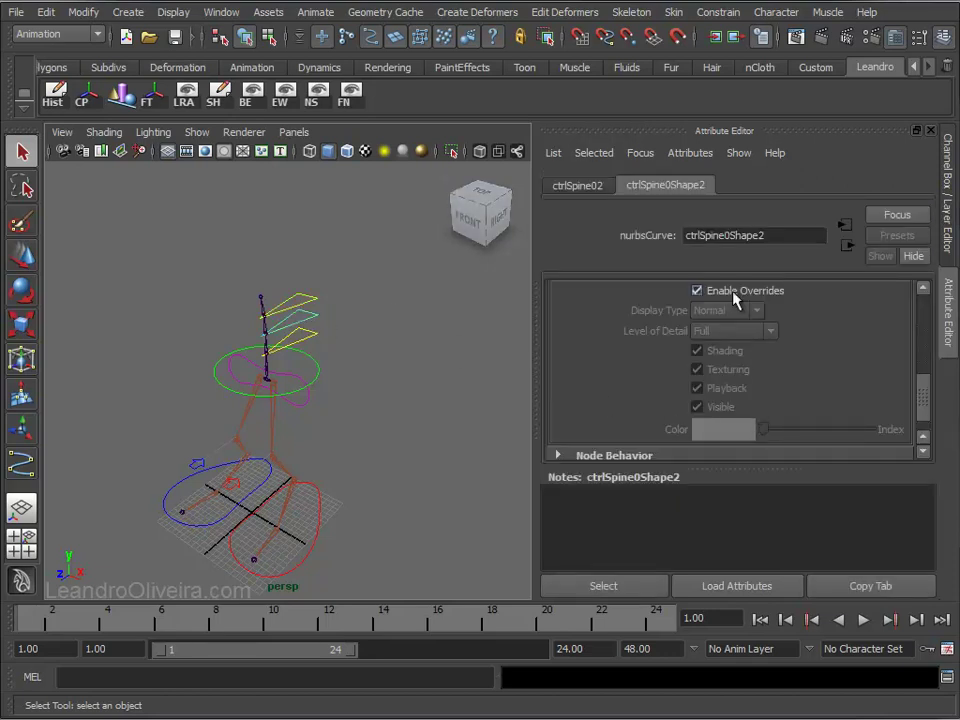
pyautogui.moveTo(761, 429)
pyautogui.mouseDown()
pyautogui.moveTo(827, 429)
pyautogui.moveTo(816, 433)
pyautogui.mouseUp()
pyautogui.click(508, 385)
pyautogui.keyDown('alt'); pyautogui.moveTo(508, 385); pyautogui.dragTo(473, 377); pyautogui.keyUp('alt')
pyautogui.keyDown('alt'); pyautogui.moveTo(473, 377); pyautogui.dragTo(473, 327, button='middle'); pyautogui.keyUp('alt')
pyautogui.moveTo(474, 328)
pyautogui.keyDown('alt'); pyautogui.mouseDown()
pyautogui.moveTo(489, 366)
pyautogui.moveTo(476, 371)
pyautogui.moveTo(531, 354)
pyautogui.mouseUp(); pyautogui.keyUp('alt')
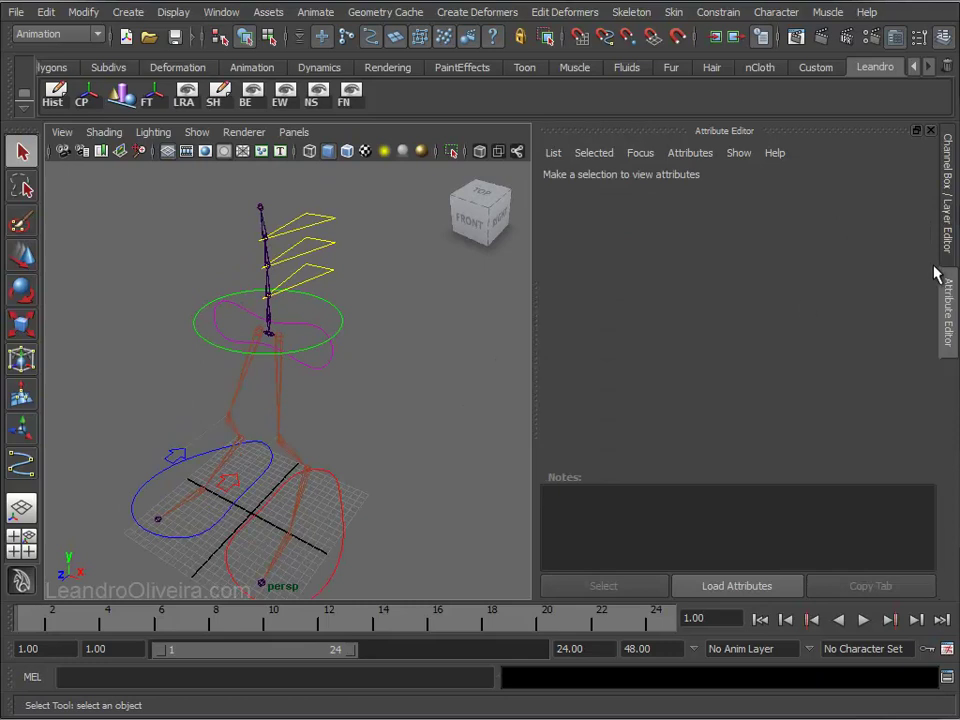
# Restore the Channel Box / Layer Editor and frame the coloured rig up close.
pyautogui.click(945, 230)
pyautogui.moveTo(623, 285)
pyautogui.keyDown('alt'); pyautogui.mouseDown(button='right')
pyautogui.moveTo(623, 372)
pyautogui.moveTo(528, 338)
pyautogui.mouseUp(button='right'); pyautogui.keyUp('alt')
pyautogui.keyDown('alt'); pyautogui.moveTo(528, 338); pyautogui.dragTo(551, 294, button='middle'); pyautogui.keyUp('alt')
pyautogui.keyDown('alt'); pyautogui.moveTo(551, 294); pyautogui.dragTo(546, 274); pyautogui.keyUp('alt')
pyautogui.keyDown('alt'); pyautogui.moveTo(546, 274); pyautogui.dragTo(581, 281, button='middle'); pyautogui.keyUp('alt')
pyautogui.keyDown('alt'); pyautogui.moveTo(585, 343); pyautogui.dragTo(514, 293, button='right'); pyautogui.keyUp('alt')
pyautogui.moveTo(514, 293)
pyautogui.keyDown('alt'); pyautogui.mouseDown()
pyautogui.moveTo(523, 289)
pyautogui.moveTo(545, 323)
pyautogui.mouseUp(); pyautogui.keyUp('alt')
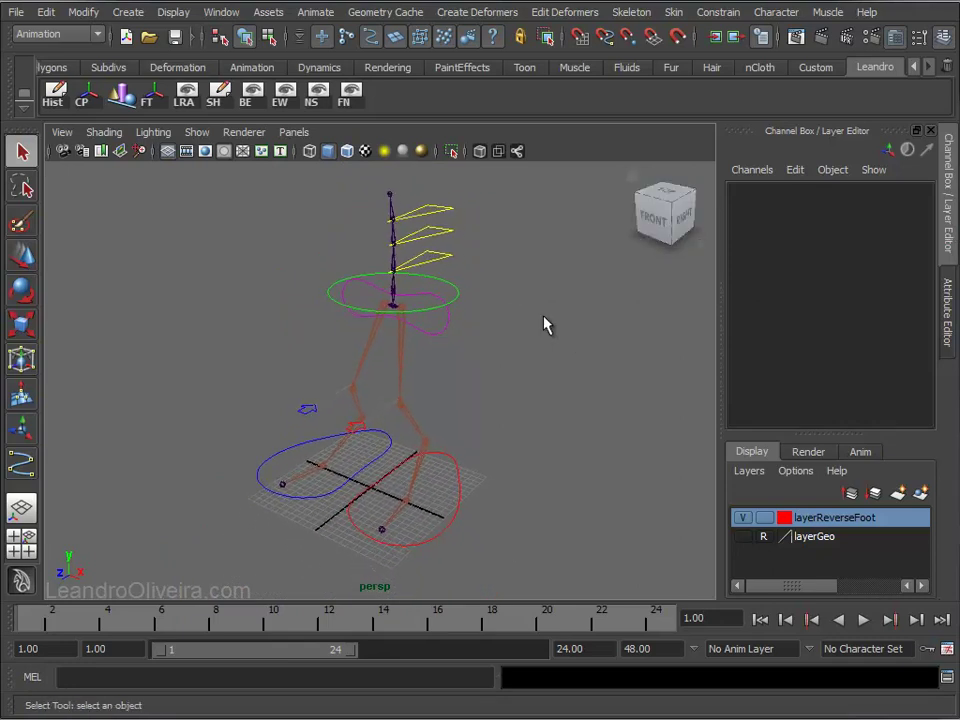
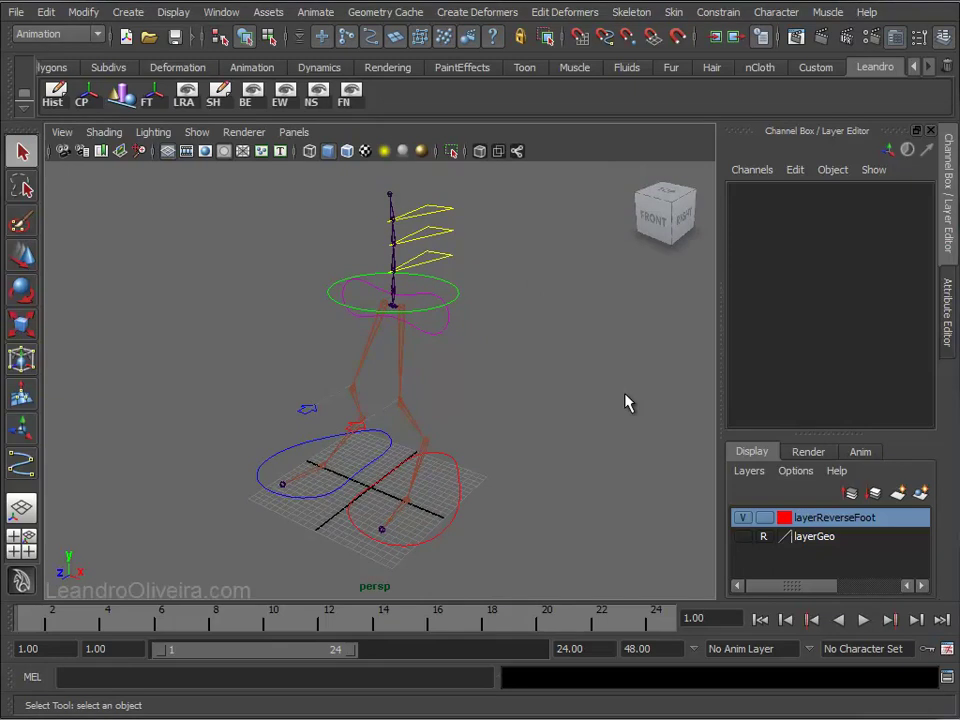
# Orient-constrain the hip joint to ctrlHip, then undo that trial constraint.
pyautogui.moveTo(614, 389)
pyautogui.keyDown('alt'); pyautogui.mouseDown()
pyautogui.moveTo(553, 336)
pyautogui.moveTo(525, 381)
pyautogui.mouseUp(); pyautogui.keyUp('alt')
pyautogui.moveTo(525, 381)
pyautogui.keyDown('alt'); pyautogui.mouseDown(button='right')
pyautogui.moveTo(519, 459)
pyautogui.moveTo(574, 517)
pyautogui.mouseUp(button='right'); pyautogui.keyUp('alt')
pyautogui.moveTo(574, 517)
pyautogui.keyDown('alt'); pyautogui.mouseDown()
pyautogui.moveTo(499, 437)
pyautogui.moveTo(456, 413)
pyautogui.moveTo(495, 413)
pyautogui.mouseUp(); pyautogui.keyUp('alt')
pyautogui.click(475, 347)
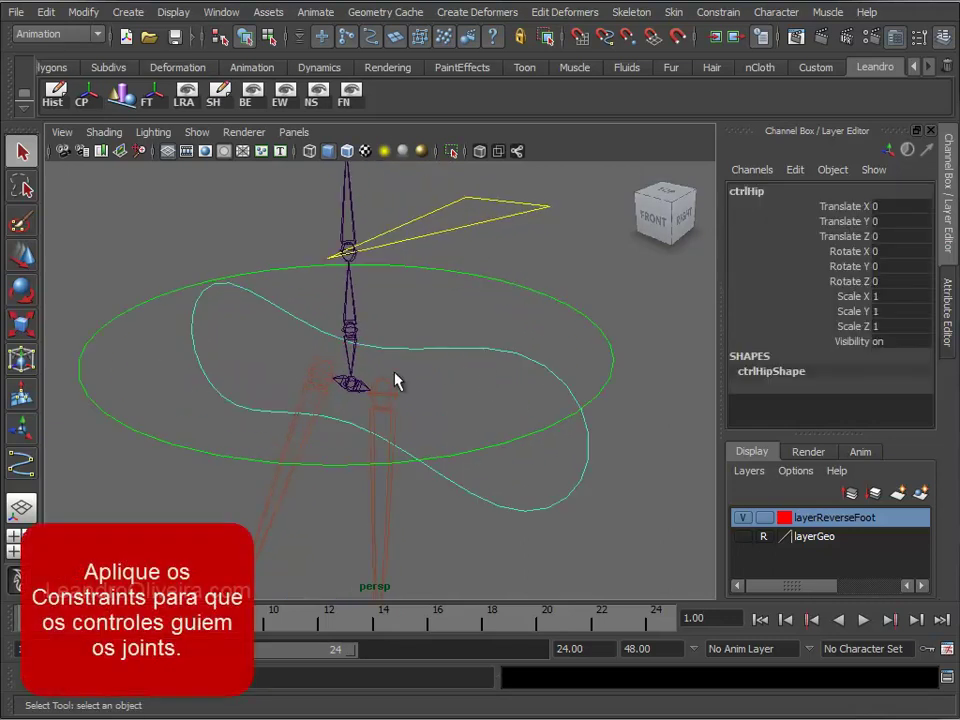
pyautogui.click(349, 388)
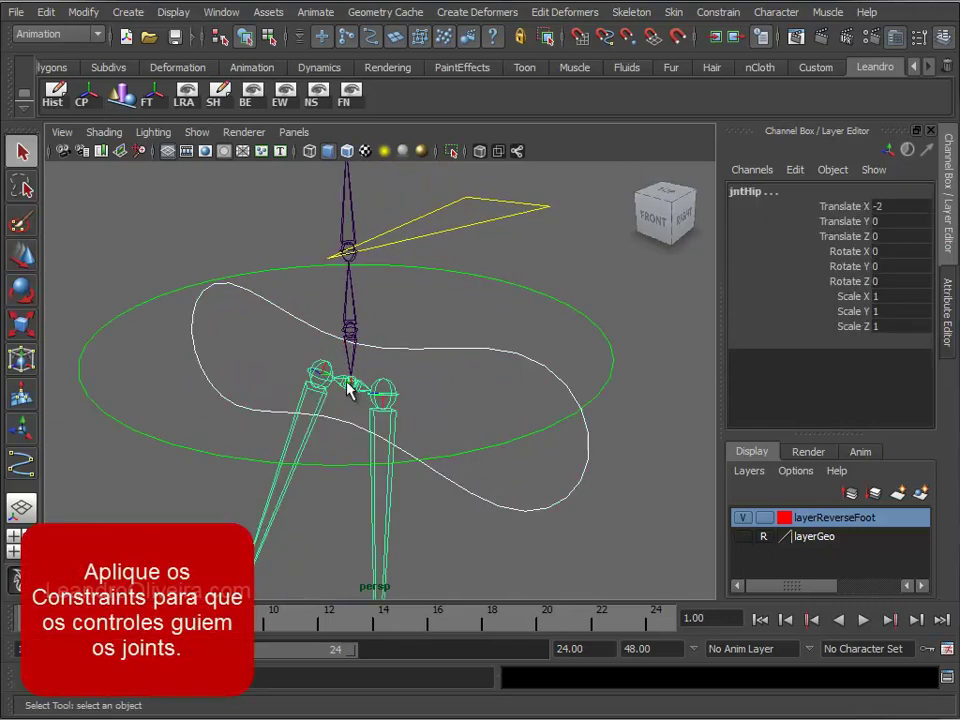
pyautogui.click(715, 12)
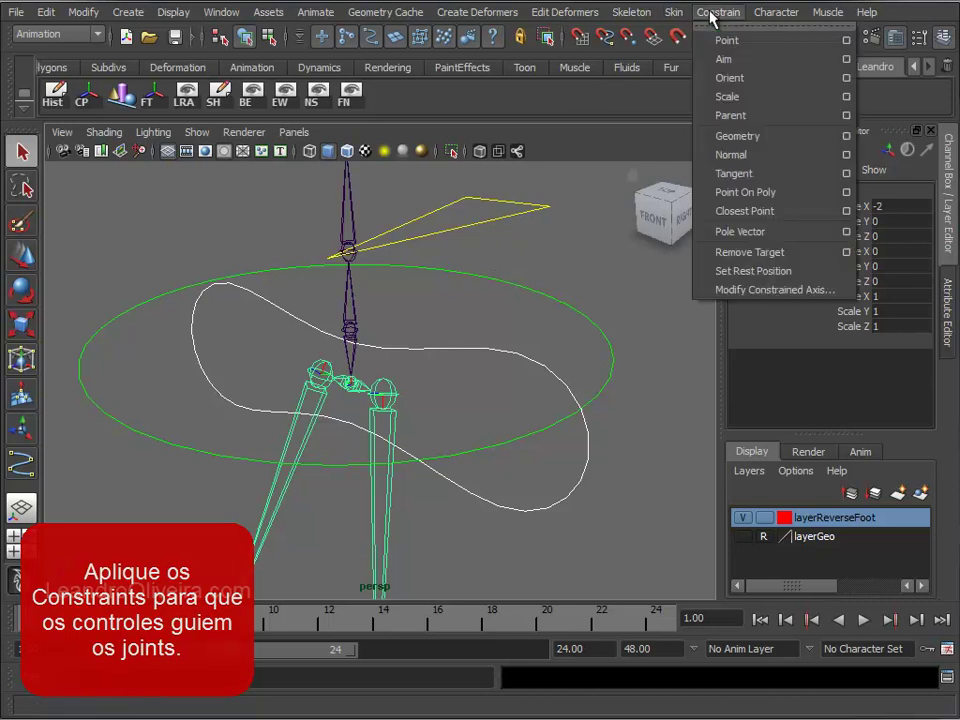
pyautogui.click(729, 78)
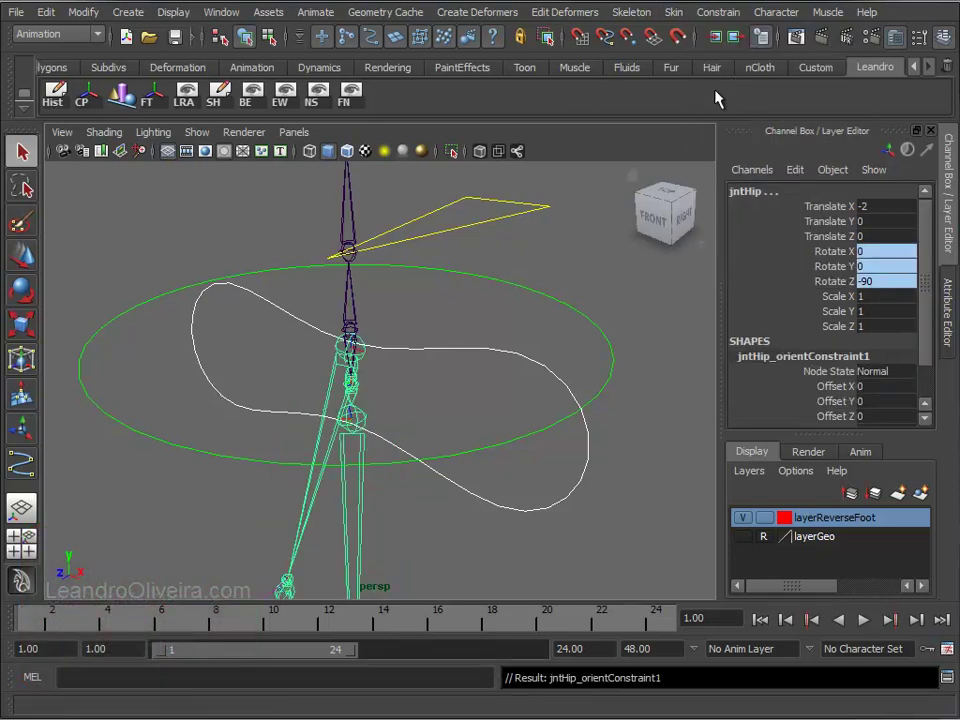
pyautogui.click(47, 13)
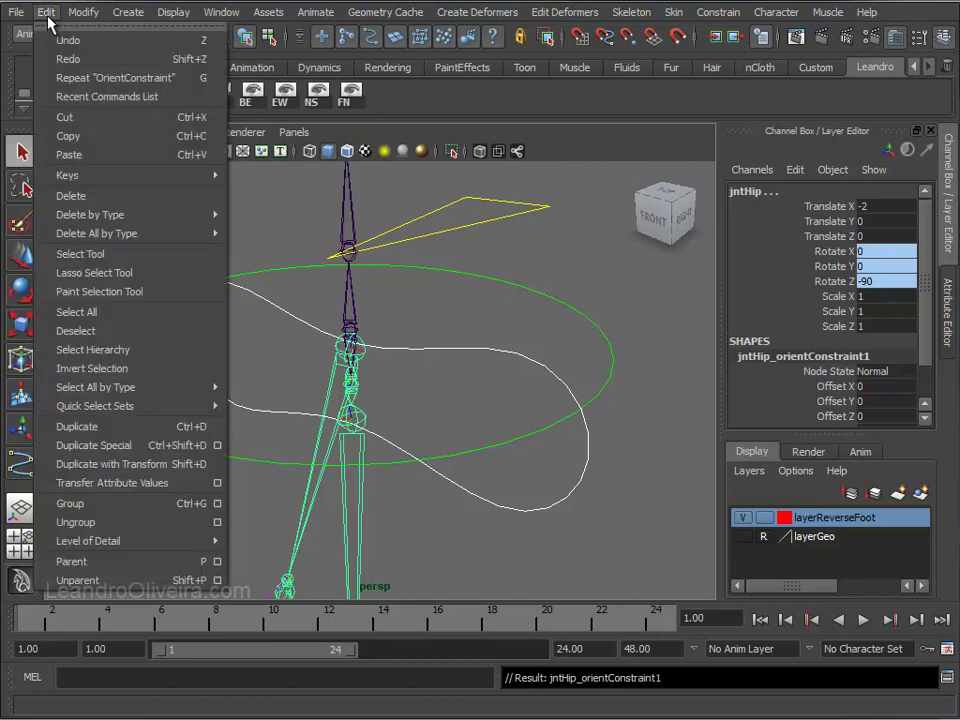
pyautogui.click(55, 39)
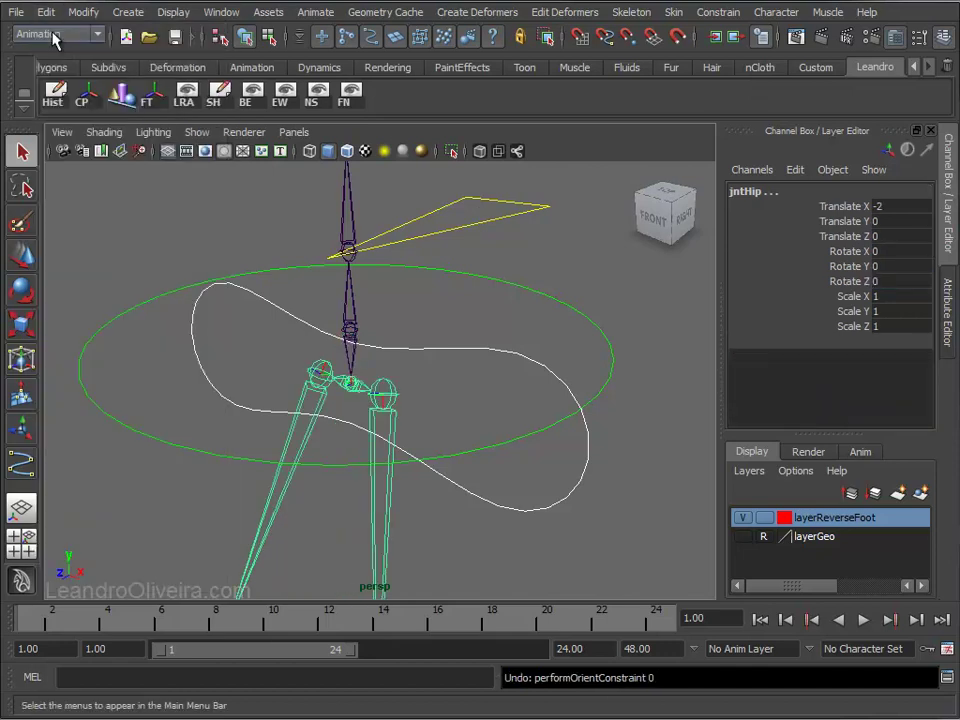
# Reselect ctrlHip and the hip joint and bring up the Constrain menu.
pyautogui.moveTo(435, 311); pyautogui.dragTo(466, 345)
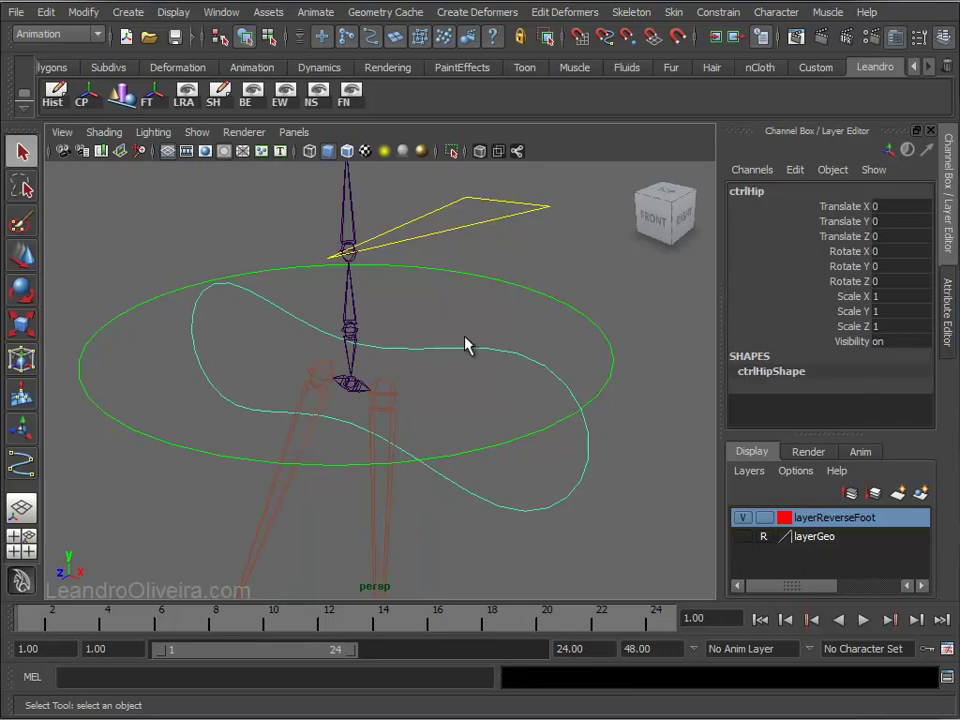
pyautogui.click(349, 386)
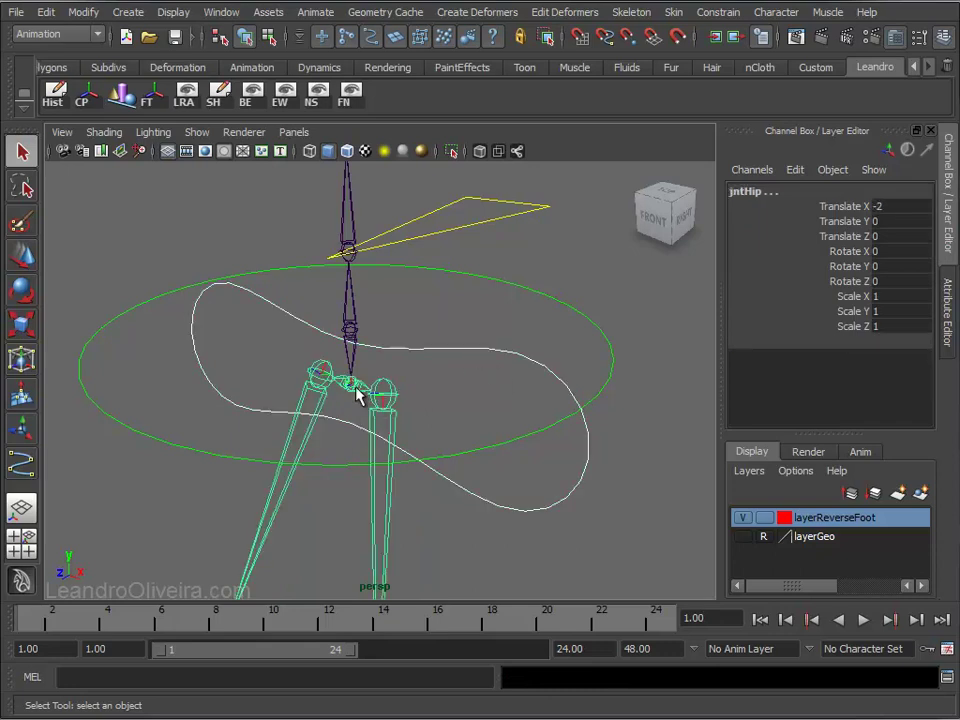
pyautogui.click(718, 12)
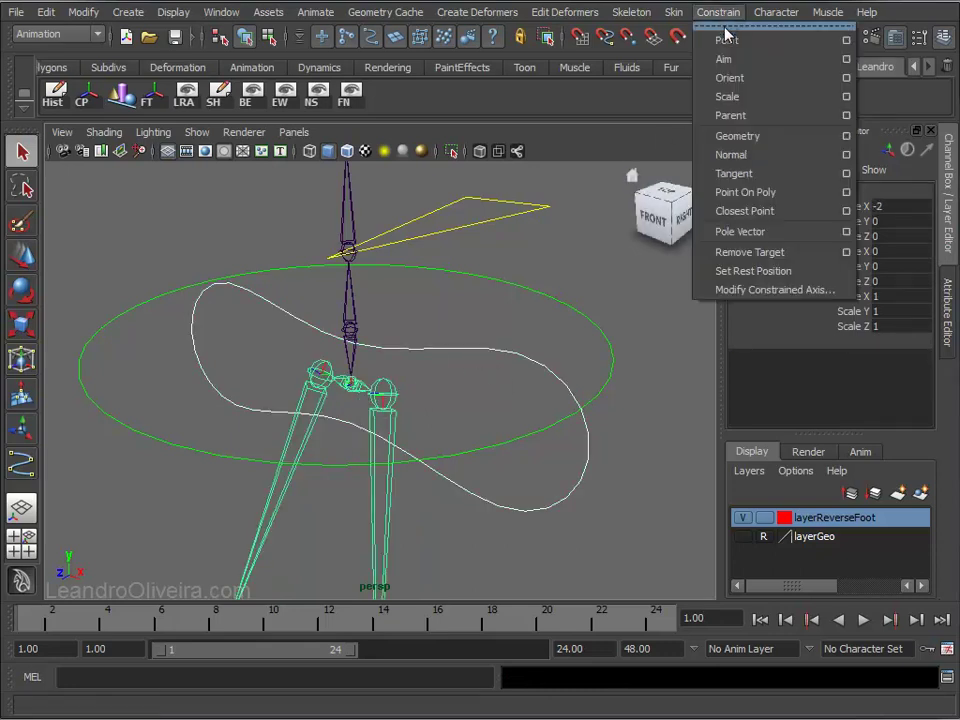
# Orient-constrain the hip joint to ctrlHip with Maintain offset enabled.
pyautogui.click(846, 78)
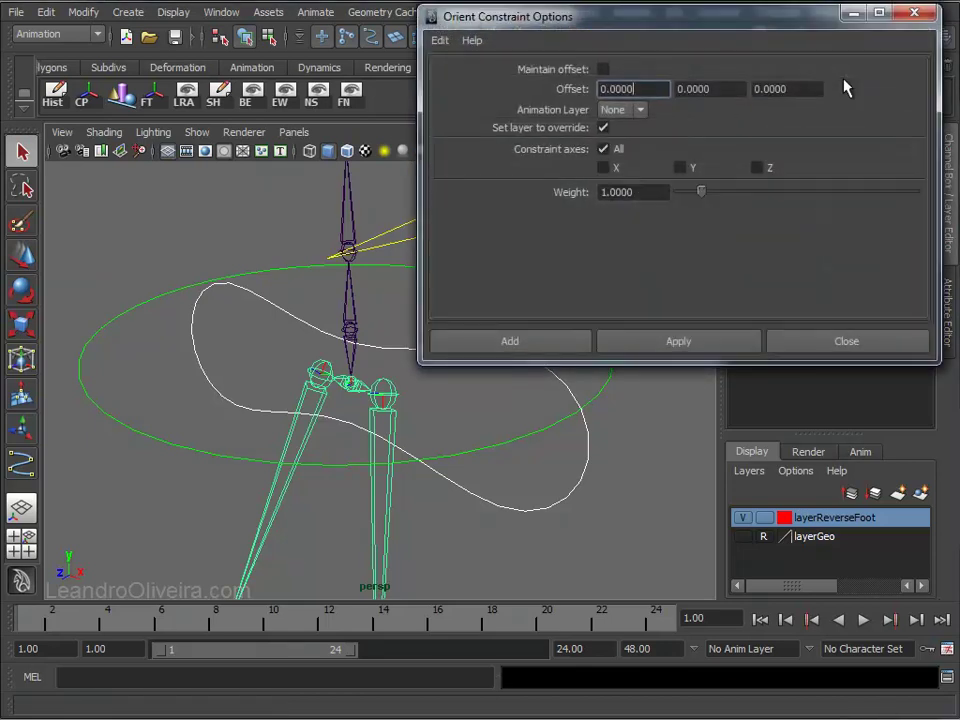
pyautogui.moveTo(718, 21)
pyautogui.mouseDown()
pyautogui.moveTo(772, 60)
pyautogui.moveTo(713, 69)
pyautogui.mouseUp()
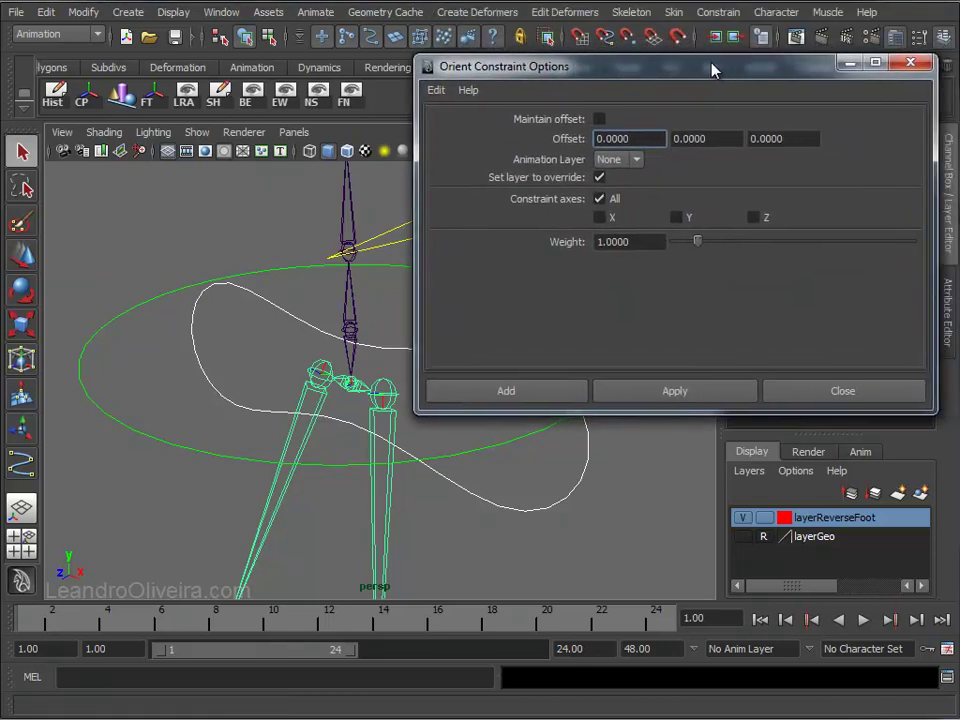
pyautogui.click(599, 120)
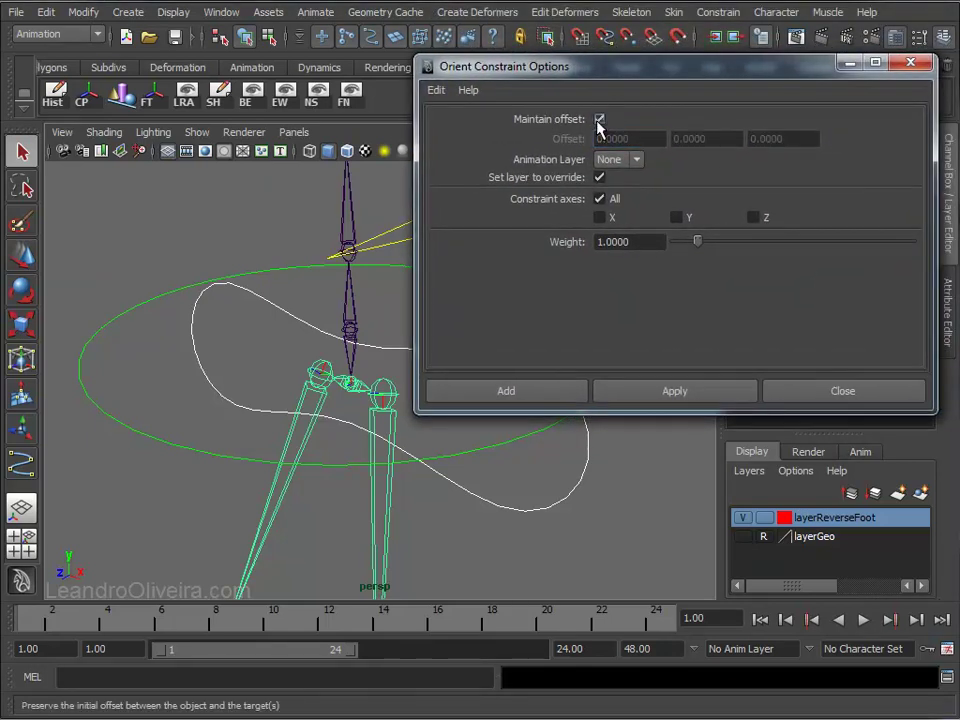
pyautogui.click(536, 397)
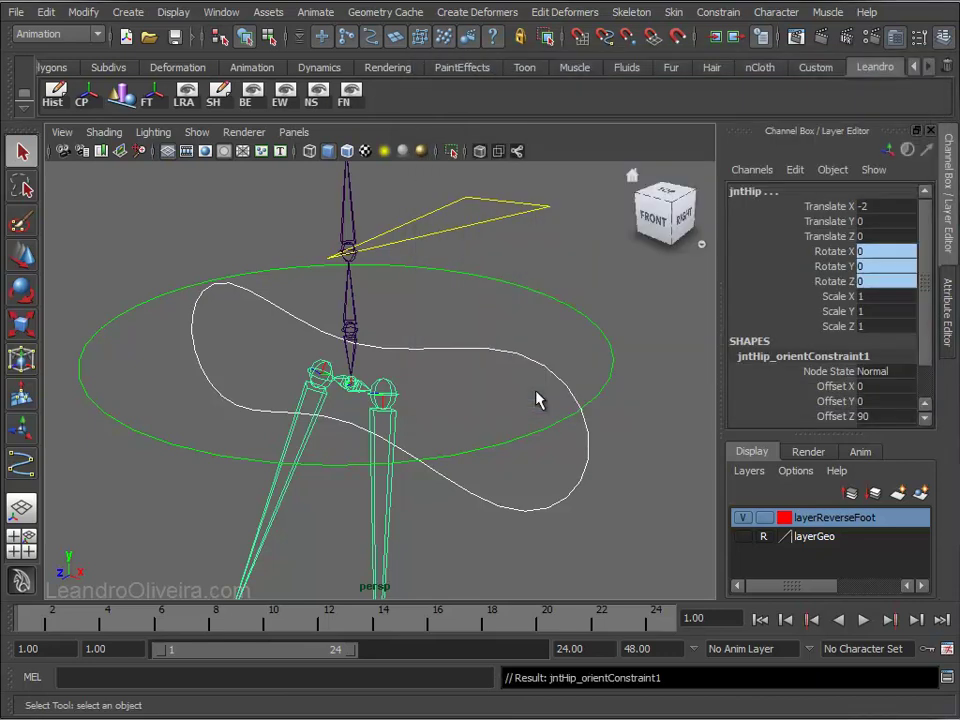
# Test-rotate ctrlHip to check the legs follow, then zero its Rotate channels.
pyautogui.click(456, 360)
pyautogui.keyDown('alt'); pyautogui.moveTo(456, 364); pyautogui.dragTo(412, 335, button='right'); pyautogui.keyUp('alt')
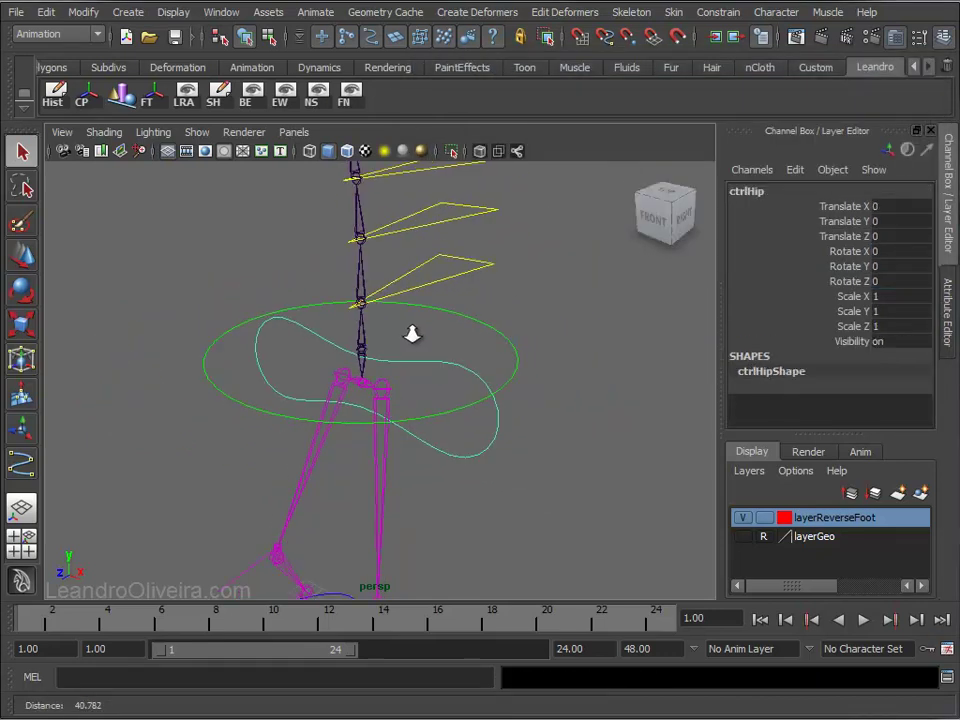
pyautogui.press('e')
pyautogui.keyDown('alt'); pyautogui.moveTo(403, 394); pyautogui.dragTo(386, 366); pyautogui.keyUp('alt')
pyautogui.moveTo(360, 437)
pyautogui.mouseDown()
pyautogui.moveTo(399, 383)
pyautogui.moveTo(392, 358)
pyautogui.mouseUp()
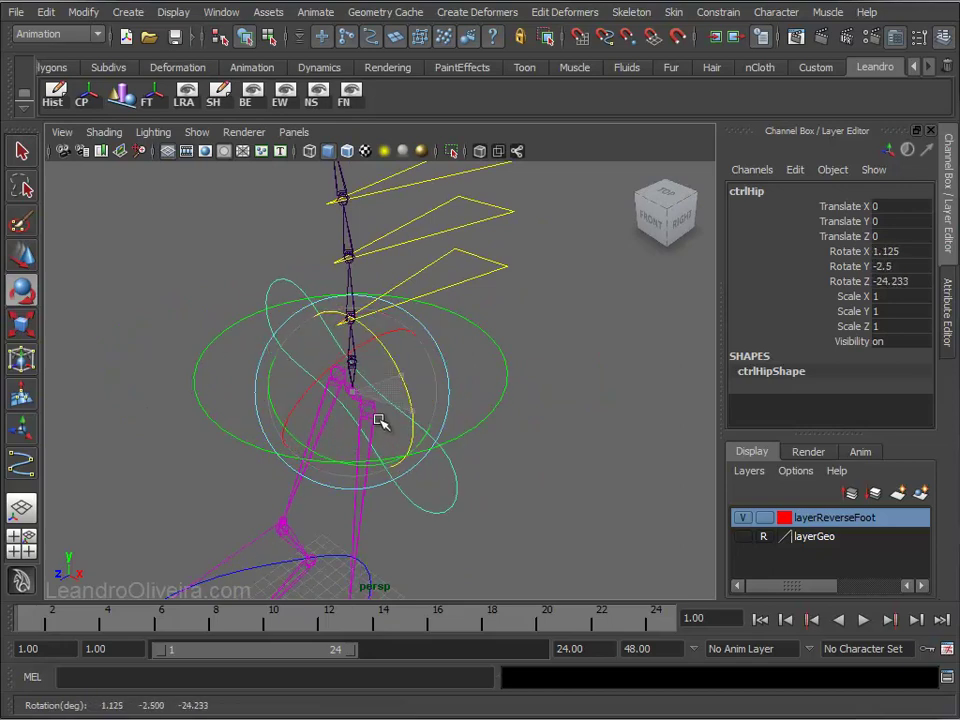
pyautogui.moveTo(873, 251); pyautogui.dragTo(888, 283)
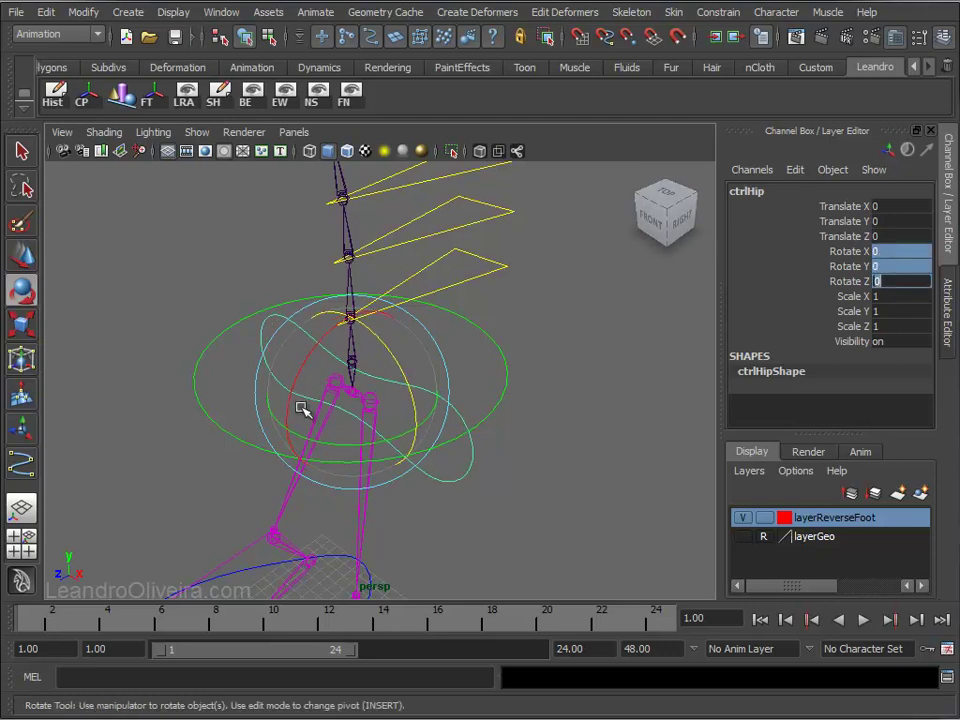
pyautogui.keyDown('alt'); pyautogui.moveTo(300, 407); pyautogui.dragTo(549, 377); pyautogui.keyUp('alt')
pyautogui.click(508, 331)
pyautogui.keyDown('alt'); pyautogui.moveTo(508, 331); pyautogui.dragTo(489, 357, button='right'); pyautogui.keyUp('alt')
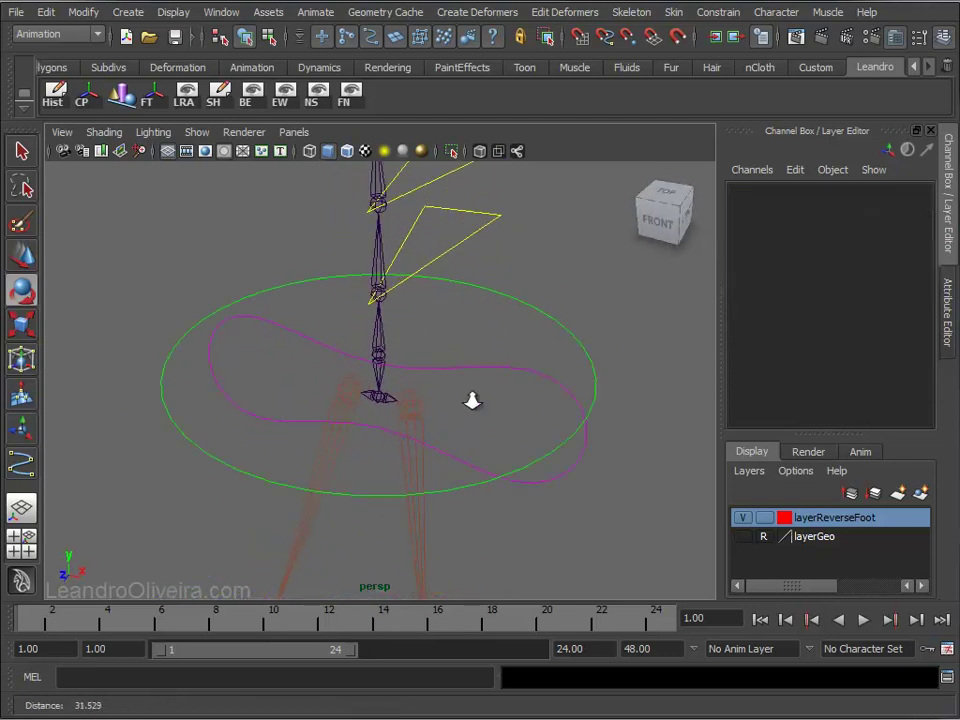
# Parent-constrain the root joint jntRoot to the COG control ctrlCOG.
pyautogui.press('q')
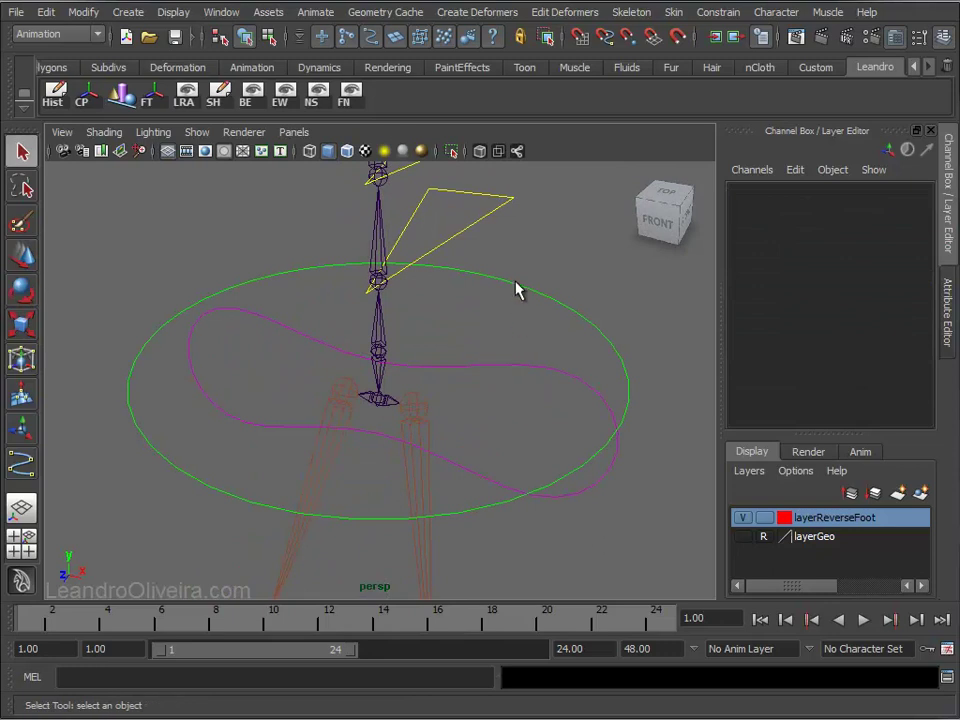
pyautogui.click(507, 280)
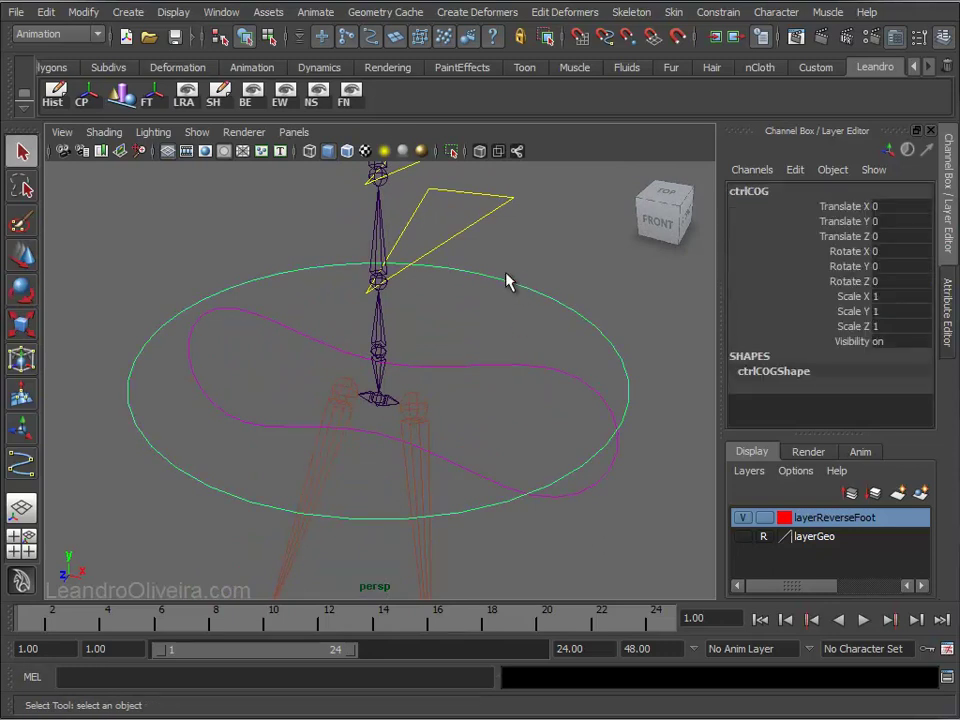
pyautogui.click(378, 357)
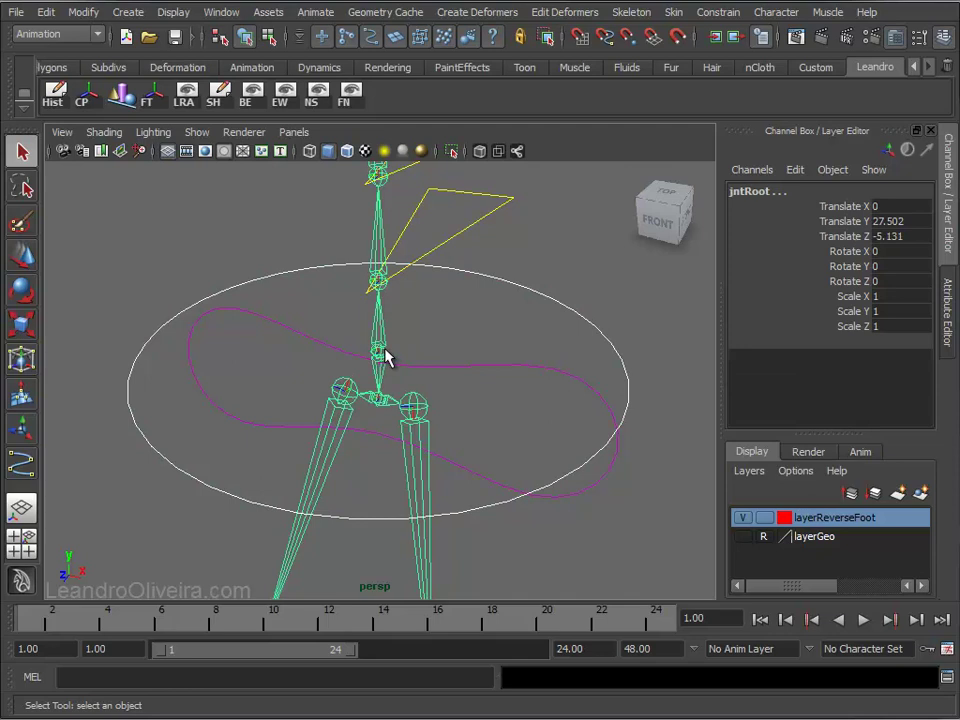
pyautogui.click(704, 14)
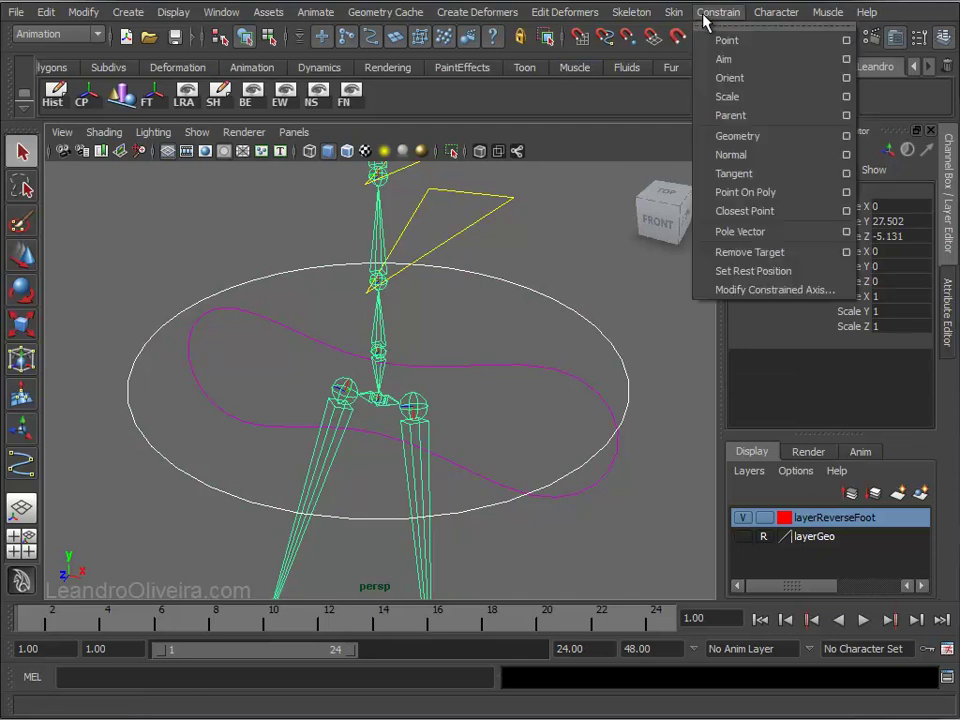
pyautogui.click(731, 118)
# Rotate ctrlCOG to confirm the whole skeleton follows, then undo the test rotation.
pyautogui.keyDown('alt'); pyautogui.moveTo(570, 364); pyautogui.dragTo(456, 304, button='right'); pyautogui.keyUp('alt')
pyautogui.keyDown('alt'); pyautogui.moveTo(456, 304); pyautogui.dragTo(440, 298); pyautogui.keyUp('alt')
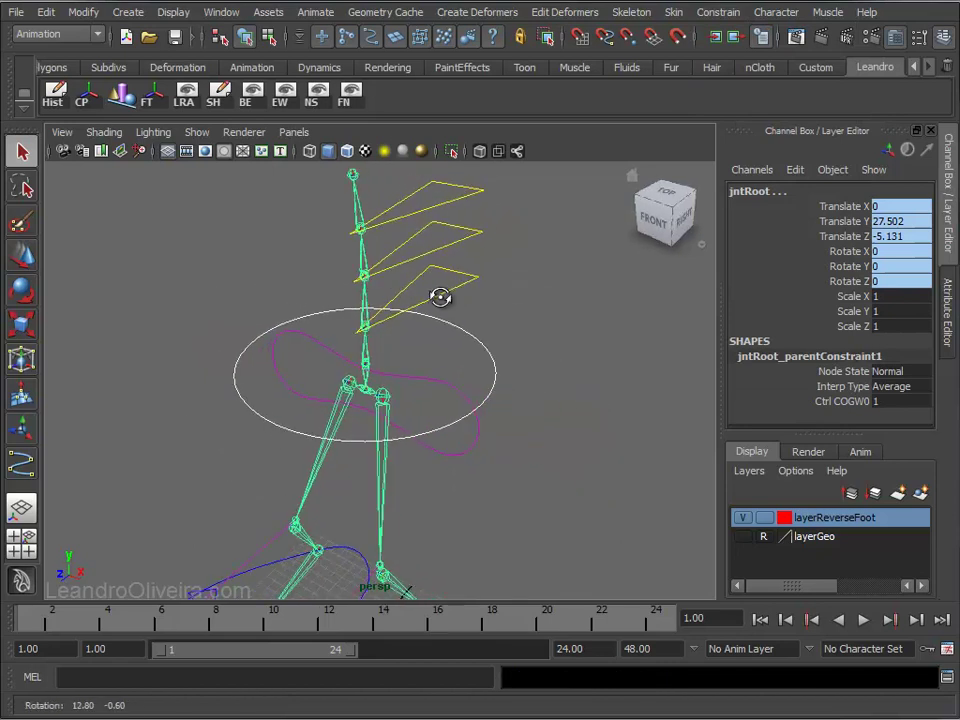
pyautogui.click(481, 345)
pyautogui.press('e')
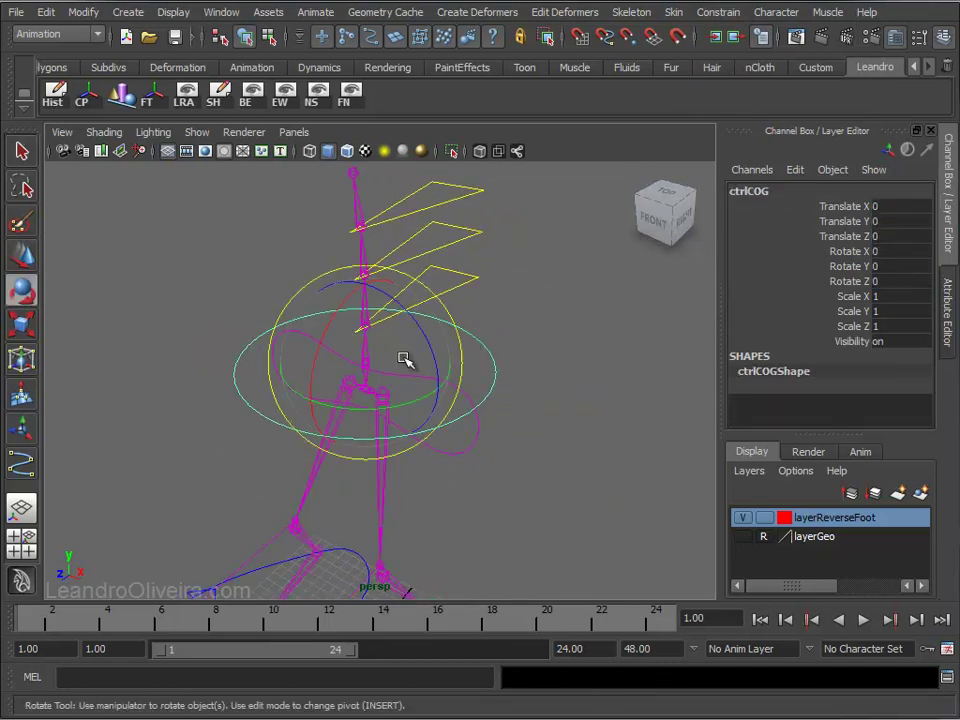
pyautogui.moveTo(418, 321)
pyautogui.mouseDown()
pyautogui.moveTo(398, 300)
pyautogui.moveTo(358, 321)
pyautogui.moveTo(311, 377)
pyautogui.moveTo(360, 300)
pyautogui.moveTo(347, 321)
pyautogui.moveTo(388, 385)
pyautogui.moveTo(354, 413)
pyautogui.moveTo(440, 410)
pyautogui.mouseUp()
pyautogui.hotkey('ctrl', 'z')
pyautogui.click(521, 323)
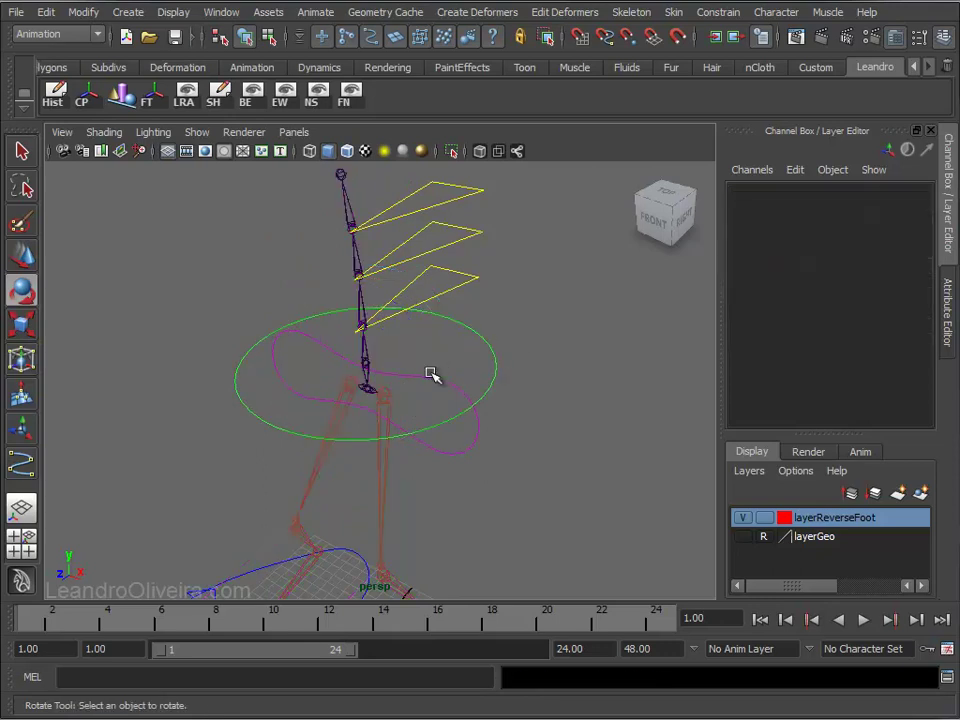
pyautogui.click(503, 365)
# Test-move ctrlCOG, then set its translate and rotate values back to 0.
pyautogui.press('w')
pyautogui.moveTo(388, 371)
pyautogui.keyDown('alt'); pyautogui.mouseDown()
pyautogui.moveTo(315, 336)
pyautogui.moveTo(401, 332)
pyautogui.moveTo(394, 343)
pyautogui.moveTo(390, 332)
pyautogui.moveTo(385, 381)
pyautogui.mouseUp(); pyautogui.keyUp('alt')
pyautogui.keyDown('alt'); pyautogui.moveTo(444, 438); pyautogui.dragTo(386, 379, button='right'); pyautogui.keyUp('alt')
pyautogui.moveTo(386, 379)
pyautogui.mouseDown()
pyautogui.moveTo(381, 317)
pyautogui.moveTo(381, 379)
pyautogui.moveTo(320, 428)
pyautogui.moveTo(424, 417)
pyautogui.moveTo(437, 381)
pyautogui.moveTo(390, 289)
pyautogui.moveTo(366, 357)
pyautogui.moveTo(391, 378)
pyautogui.mouseUp()
pyautogui.moveTo(888, 208)
pyautogui.mouseDown()
pyautogui.moveTo(870, 266)
pyautogui.moveTo(893, 281)
pyautogui.mouseUp()
pyautogui.write('0')
pyautogui.press('Return')
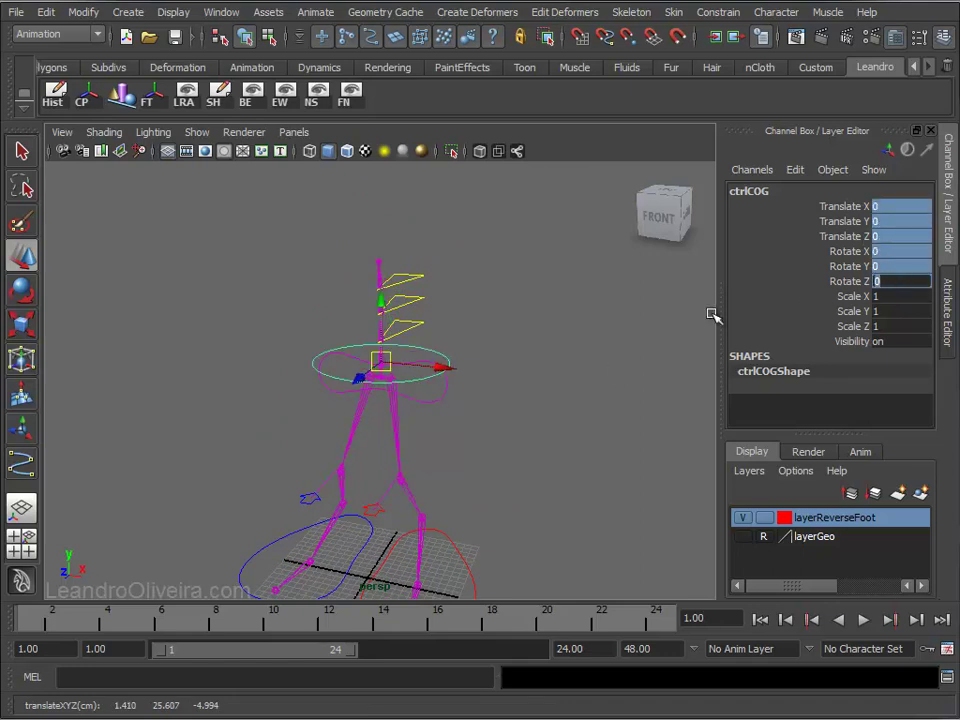
# Select ctrlSpine01 and add jntSpine01 to the selection.
pyautogui.keyDown('alt'); pyautogui.moveTo(435, 401); pyautogui.dragTo(469, 381, button='right'); pyautogui.keyUp('alt')
pyautogui.moveTo(469, 381)
pyautogui.keyDown('alt'); pyautogui.mouseDown()
pyautogui.moveTo(407, 356)
pyautogui.moveTo(452, 400)
pyautogui.moveTo(506, 392)
pyautogui.mouseUp(); pyautogui.keyUp('alt')
pyautogui.click(520, 398)
pyautogui.press('q')
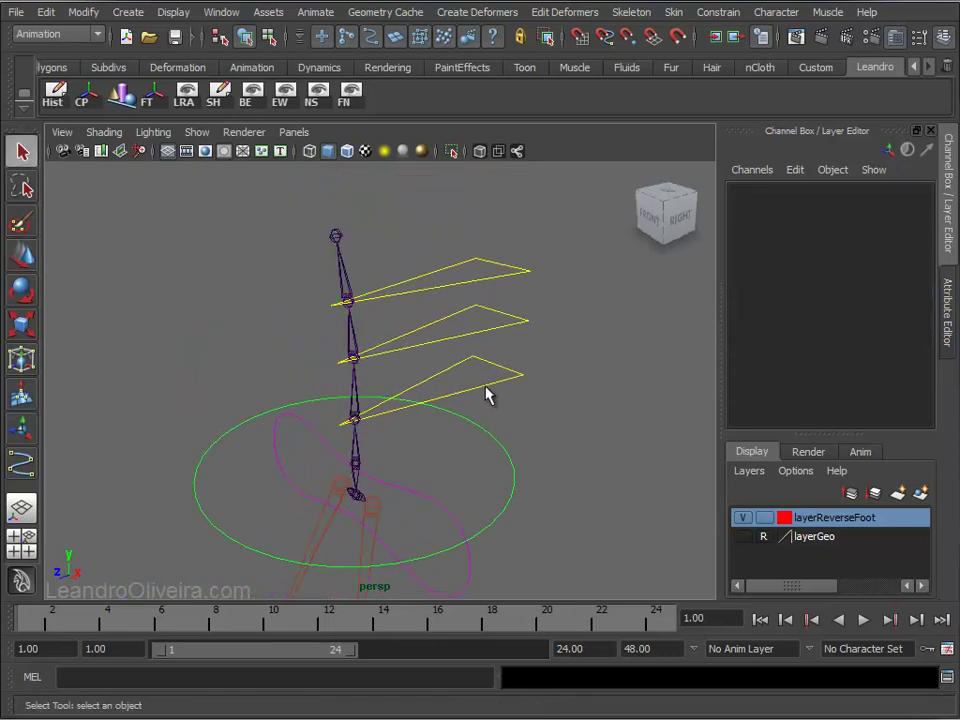
pyautogui.click(487, 395)
pyautogui.moveTo(489, 392)
pyautogui.keyDown('alt'); pyautogui.mouseDown(button='right')
pyautogui.moveTo(356, 354)
pyautogui.moveTo(412, 427)
pyautogui.moveTo(420, 410)
pyautogui.mouseUp(button='right'); pyautogui.keyUp('alt')
pyautogui.click(440, 312)
pyautogui.keyDown('alt'); pyautogui.moveTo(513, 410); pyautogui.dragTo(516, 326, button='right'); pyautogui.keyUp('alt')
pyautogui.keyDown('alt'); pyautogui.moveTo(516, 326); pyautogui.dragTo(476, 403, button='middle'); pyautogui.keyUp('alt')
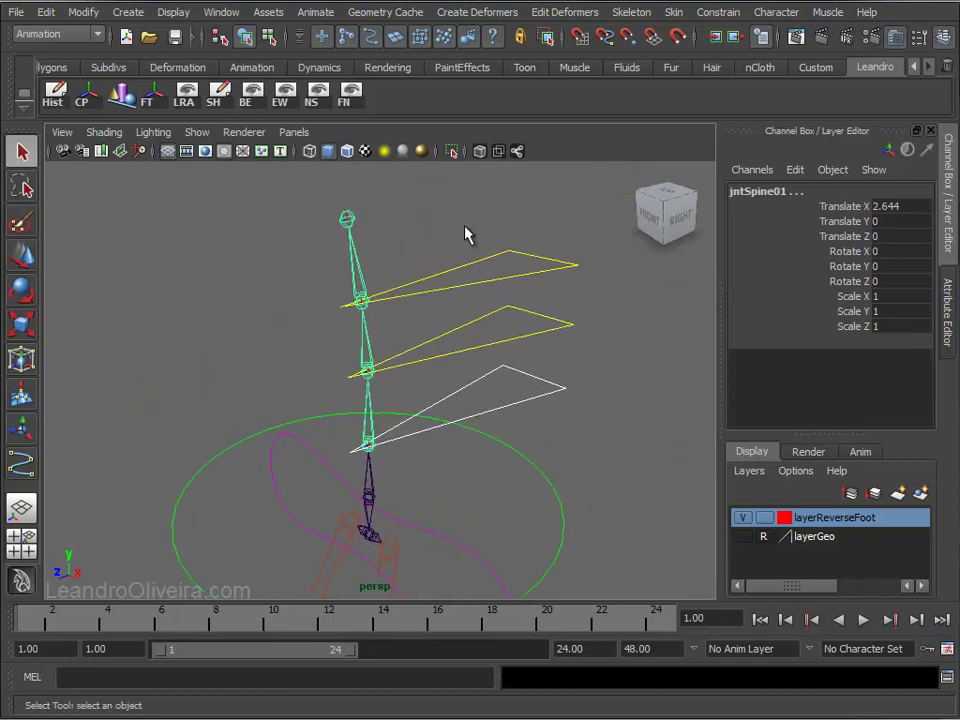
# Orient-constrain jntSpine01 and jntSpine02 to ctrlSpine01 and ctrlSpine02.
pyautogui.click(738, 14)
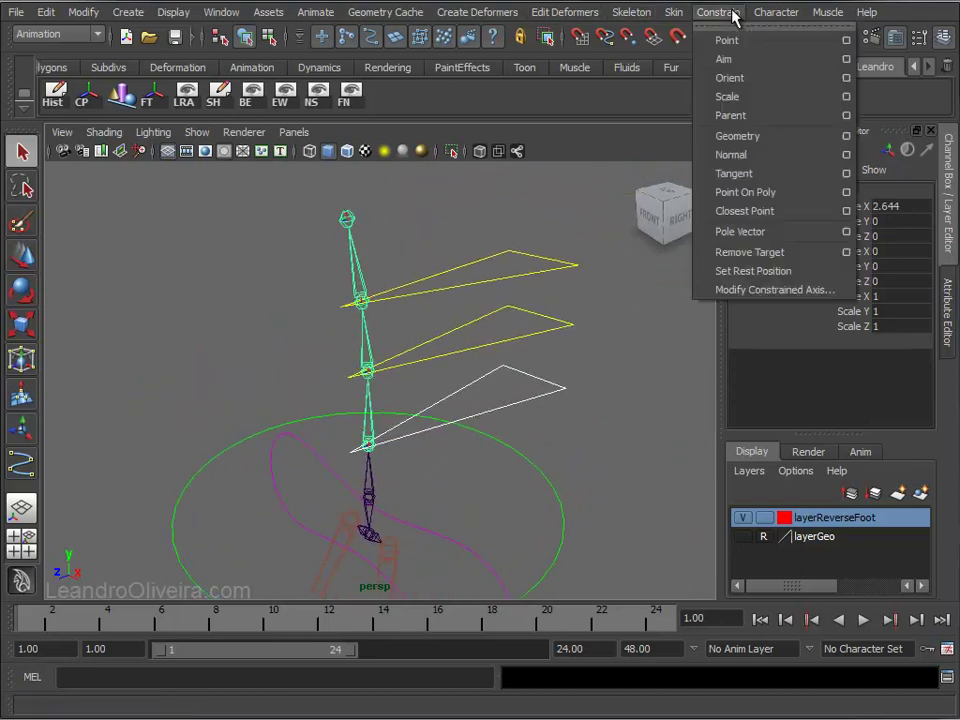
pyautogui.click(730, 78)
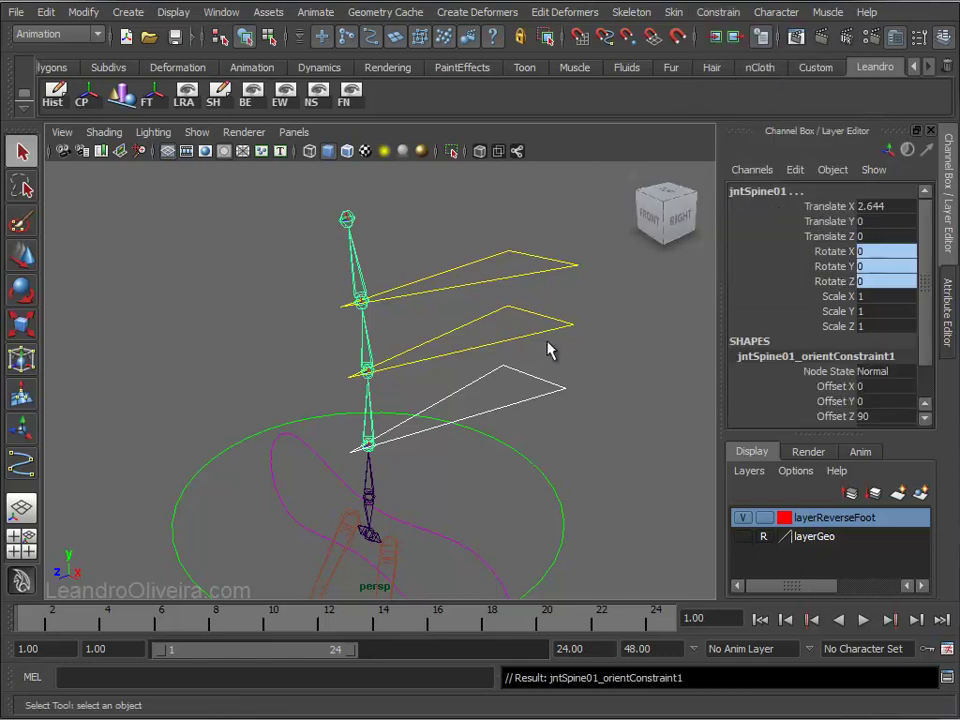
pyautogui.click(512, 333)
pyautogui.keyDown('alt'); pyautogui.moveTo(300, 343); pyautogui.dragTo(370, 400, button='right'); pyautogui.keyUp('alt')
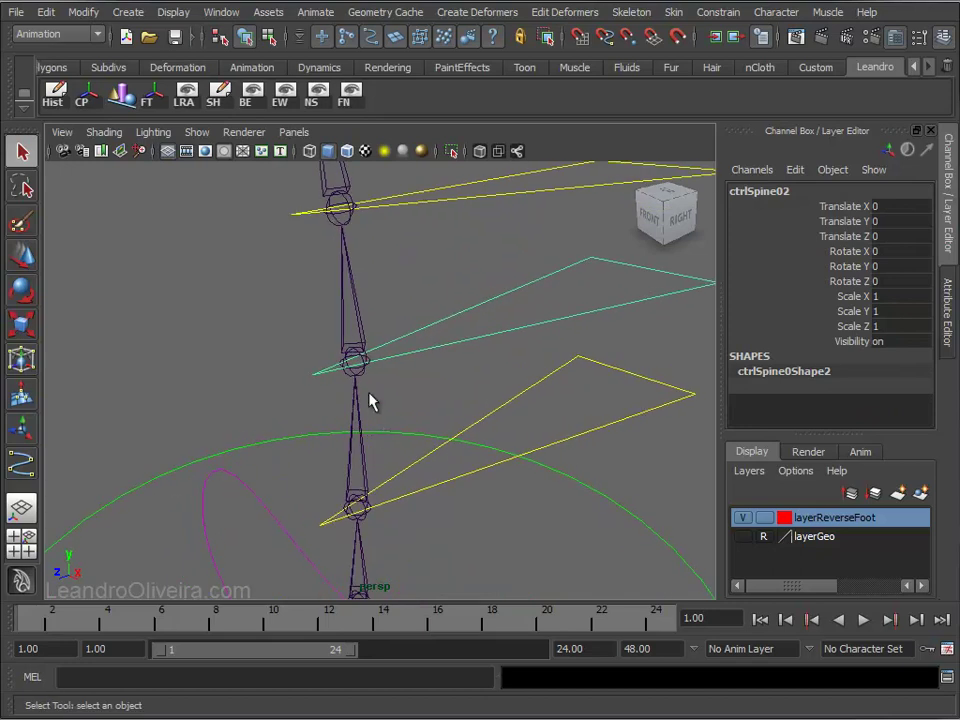
pyautogui.keyDown('shift'); pyautogui.click(360, 347); pyautogui.keyUp('shift')
pyautogui.click(718, 12)
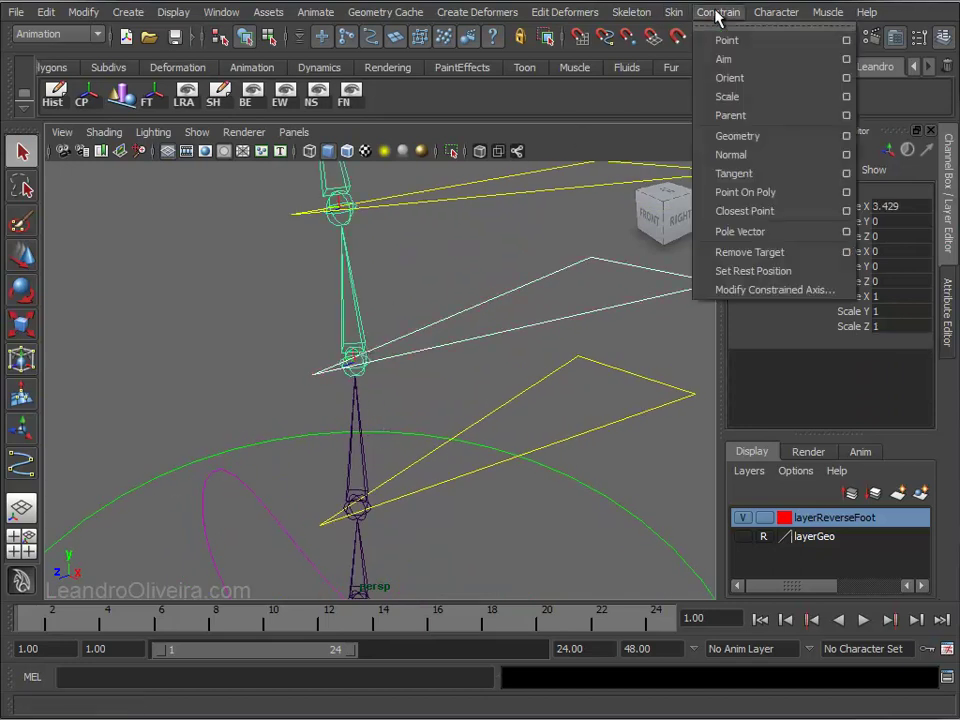
pyautogui.click(729, 78)
pyautogui.keyDown('alt'); pyautogui.moveTo(536, 214); pyautogui.dragTo(490, 345); pyautogui.keyUp('alt')
# Orient-constrain jntSpine03 to ctrlSpine03, then select ctrlSpine01 with the rotate tool.
pyautogui.click(485, 364)
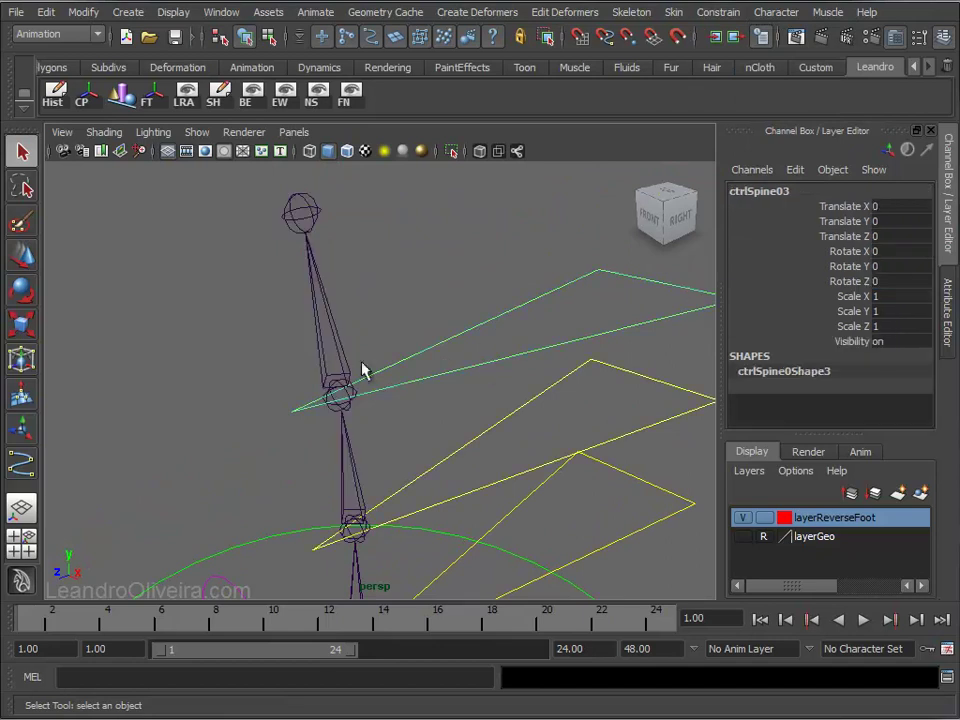
pyautogui.keyDown('shift'); pyautogui.click(343, 375); pyautogui.keyUp('shift')
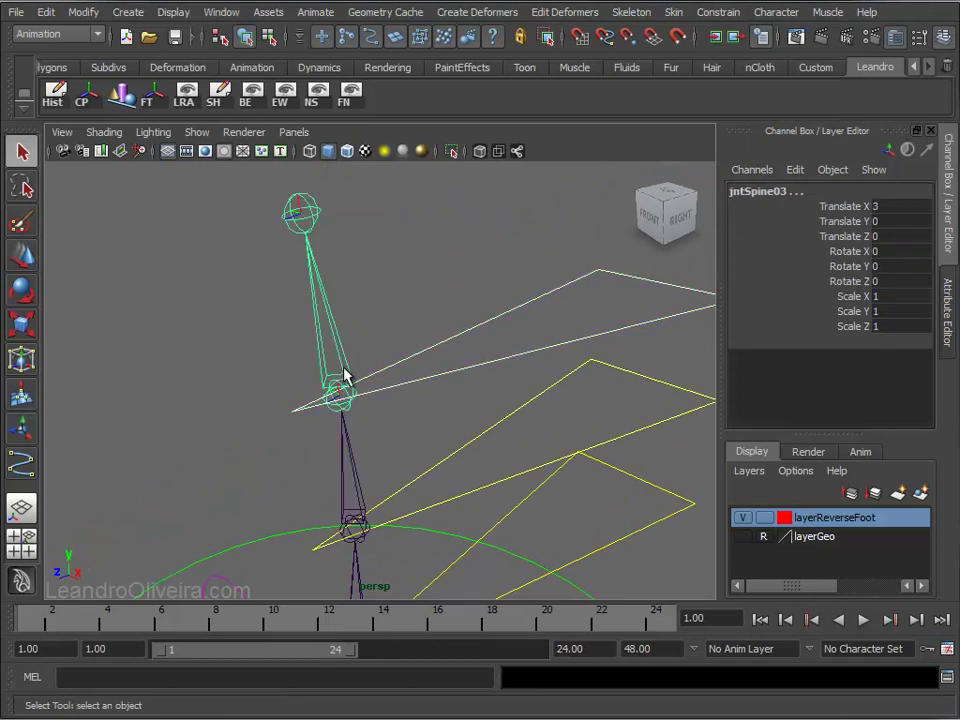
pyautogui.click(712, 11)
pyautogui.click(729, 77)
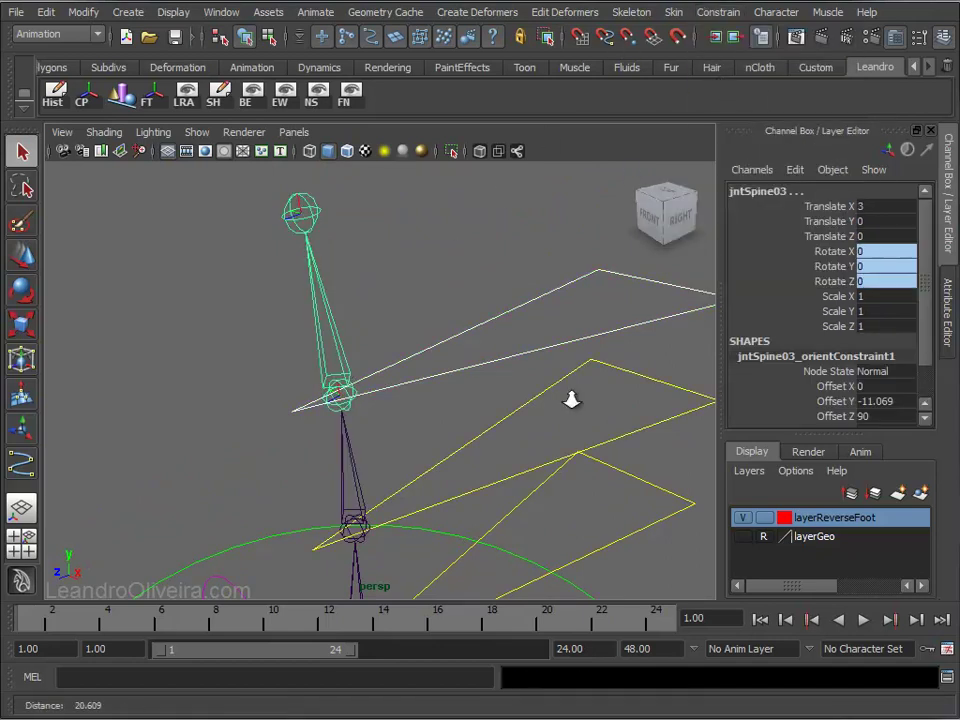
pyautogui.keyDown('alt'); pyautogui.moveTo(571, 400); pyautogui.dragTo(369, 289, button='right'); pyautogui.keyUp('alt')
pyautogui.keyDown('alt'); pyautogui.moveTo(424, 240); pyautogui.dragTo(514, 369); pyautogui.keyUp('alt')
pyautogui.click(520, 378)
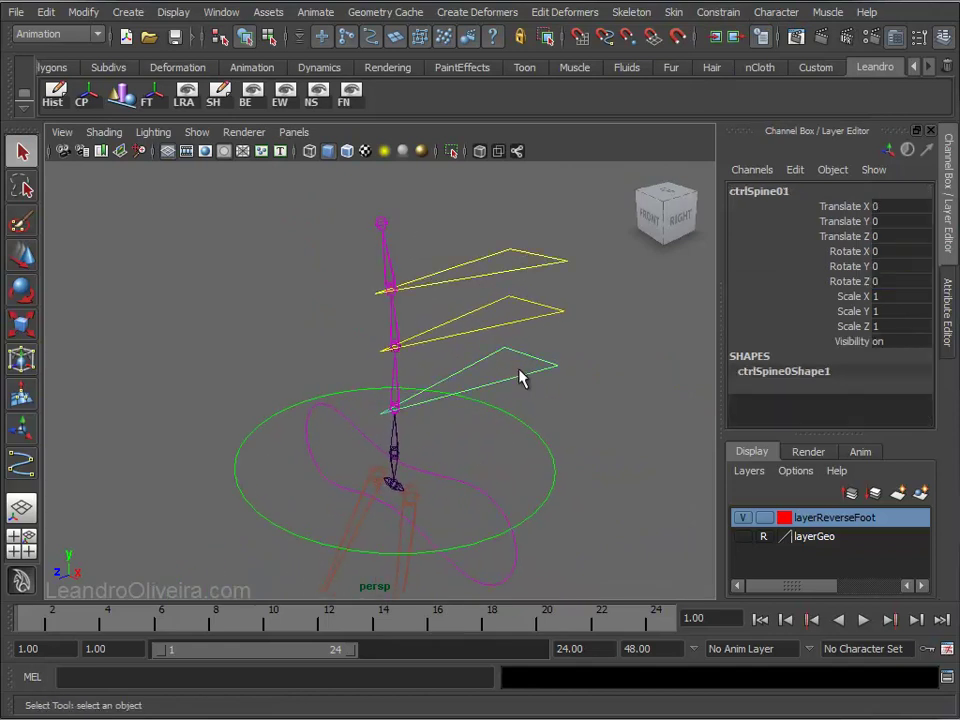
pyautogui.press('e')
pyautogui.moveTo(369, 343)
pyautogui.mouseDown()
pyautogui.moveTo(347, 373)
pyautogui.moveTo(398, 339)
pyautogui.moveTo(343, 377)
pyautogui.mouseUp()
pyautogui.hotkey('ctrl', 'z')
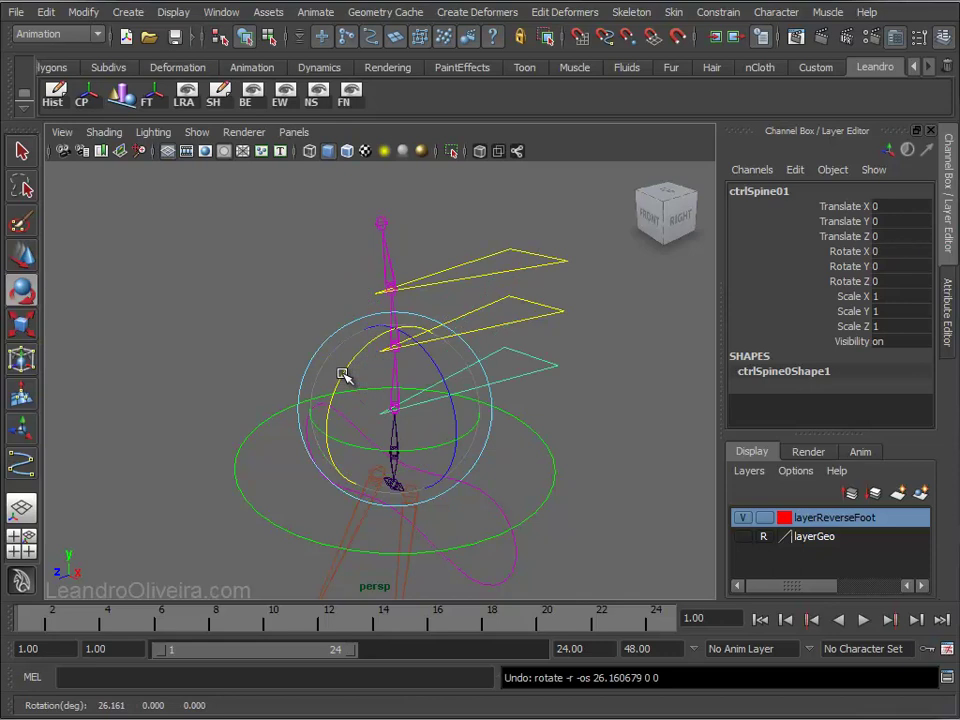
pyautogui.click(529, 317)
pyautogui.moveTo(352, 293)
pyautogui.mouseDown()
pyautogui.moveTo(332, 349)
pyautogui.moveTo(388, 287)
pyautogui.moveTo(337, 342)
pyautogui.mouseUp()
pyautogui.hotkey('ctrl', 'z')
pyautogui.click(511, 268)
pyautogui.moveTo(346, 232)
pyautogui.mouseDown()
pyautogui.moveTo(330, 285)
pyautogui.moveTo(403, 225)
pyautogui.moveTo(361, 268)
pyautogui.mouseUp()
pyautogui.keyDown('alt'); pyautogui.moveTo(497, 347); pyautogui.dragTo(504, 369, button='right'); pyautogui.keyUp('alt')
pyautogui.click(572, 377)
pyautogui.keyDown('alt'); pyautogui.moveTo(572, 377); pyautogui.dragTo(511, 395); pyautogui.keyUp('alt')
pyautogui.moveTo(536, 403)
pyautogui.keyDown('alt'); pyautogui.mouseDown(button='right')
pyautogui.moveTo(521, 317)
pyautogui.moveTo(537, 378)
pyautogui.mouseUp(button='right'); pyautogui.keyUp('alt')
pyautogui.moveTo(537, 378)
pyautogui.keyDown('alt'); pyautogui.mouseDown(button='middle')
pyautogui.moveTo(559, 362)
pyautogui.moveTo(551, 356)
pyautogui.mouseUp(button='middle'); pyautogui.keyUp('alt')
pyautogui.press('q')
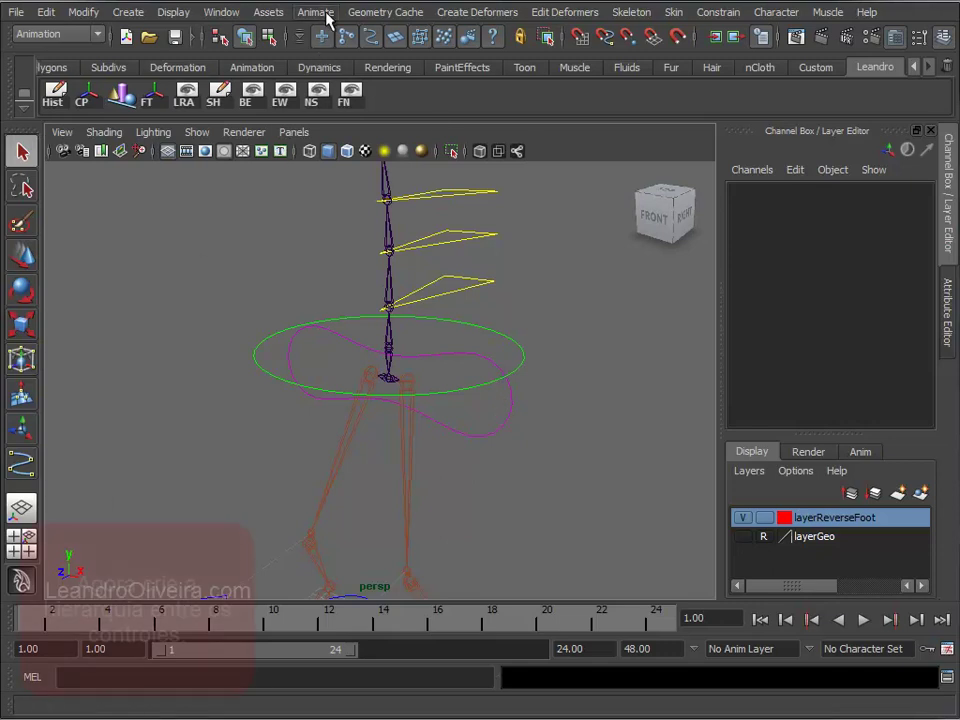
# Parent ctrlHip under ctrlCOG with Edit > Parent.
pyautogui.click(509, 420)
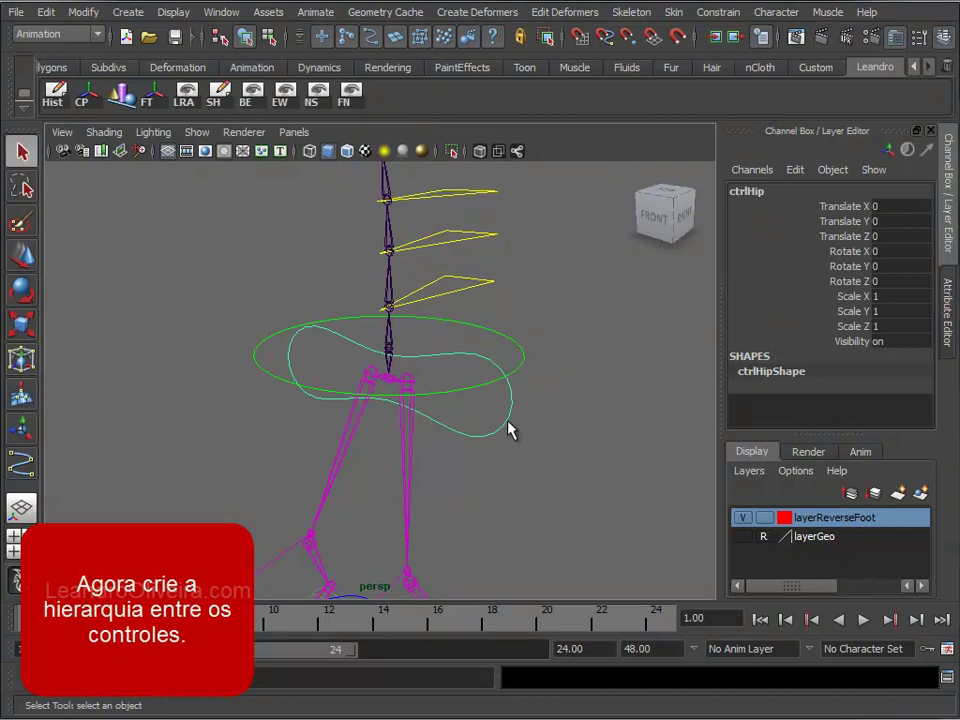
pyautogui.keyDown('shift'); pyautogui.click(525, 366); pyautogui.keyUp('shift')
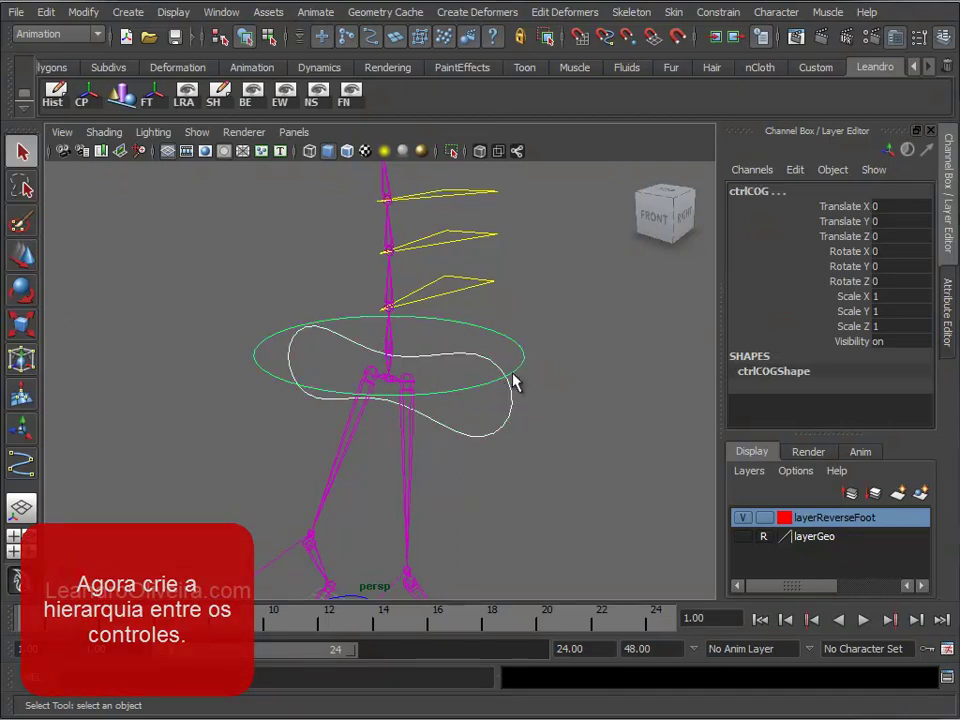
pyautogui.click(46, 14)
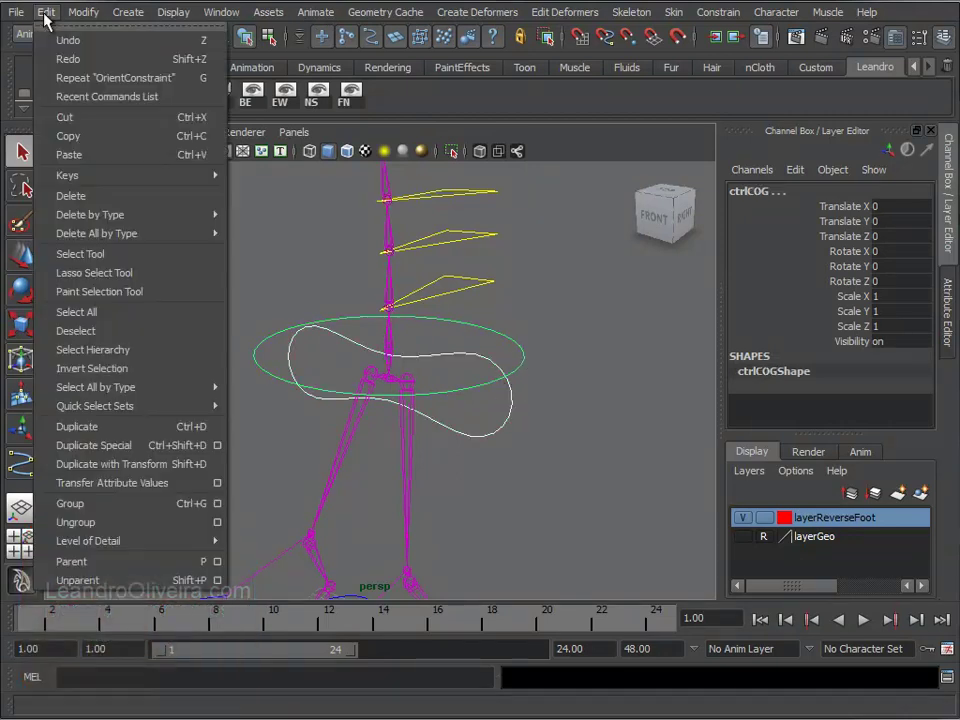
pyautogui.click(83, 568)
# Test-move ctrlCOG up and down, then set its Translate Y back to 0.
pyautogui.click(597, 372)
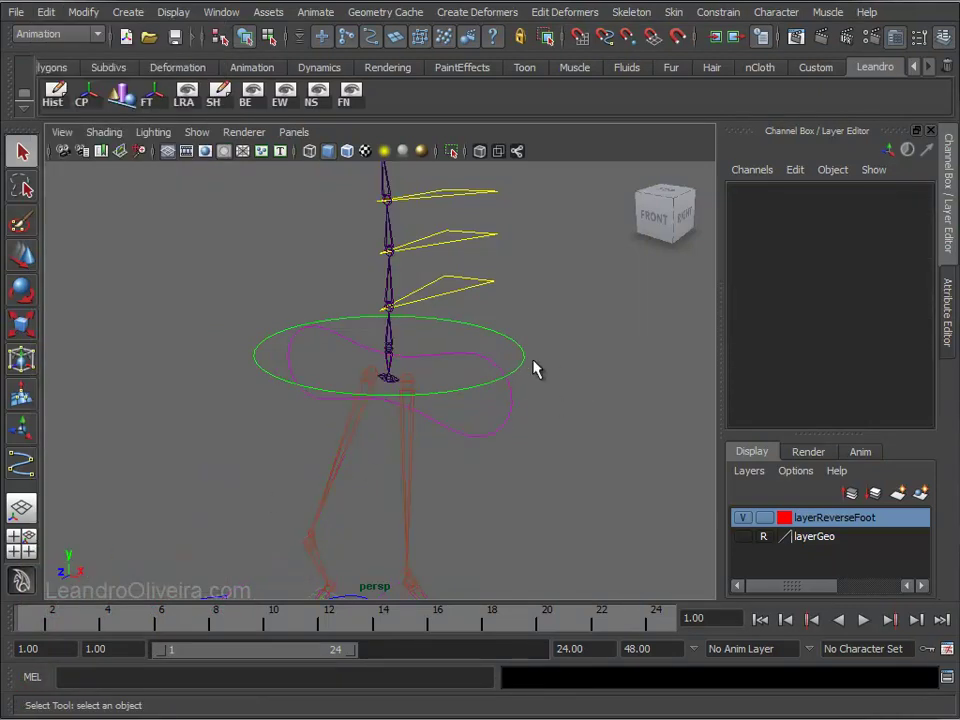
pyautogui.click(521, 365)
pyautogui.keyDown('alt'); pyautogui.moveTo(549, 461); pyautogui.dragTo(447, 416, button='right'); pyautogui.keyUp('alt')
pyautogui.press('w')
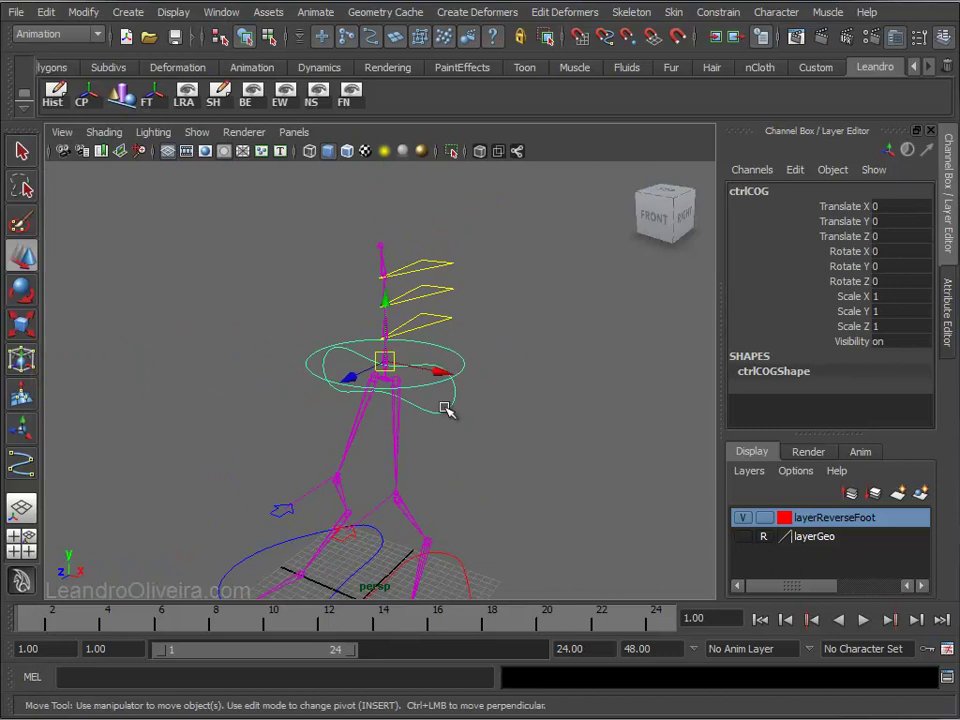
pyautogui.moveTo(393, 306)
pyautogui.mouseDown()
pyautogui.moveTo(389, 210)
pyautogui.moveTo(390, 375)
pyautogui.moveTo(388, 208)
pyautogui.moveTo(390, 330)
pyautogui.mouseUp()
pyautogui.doubleClick(895, 221)
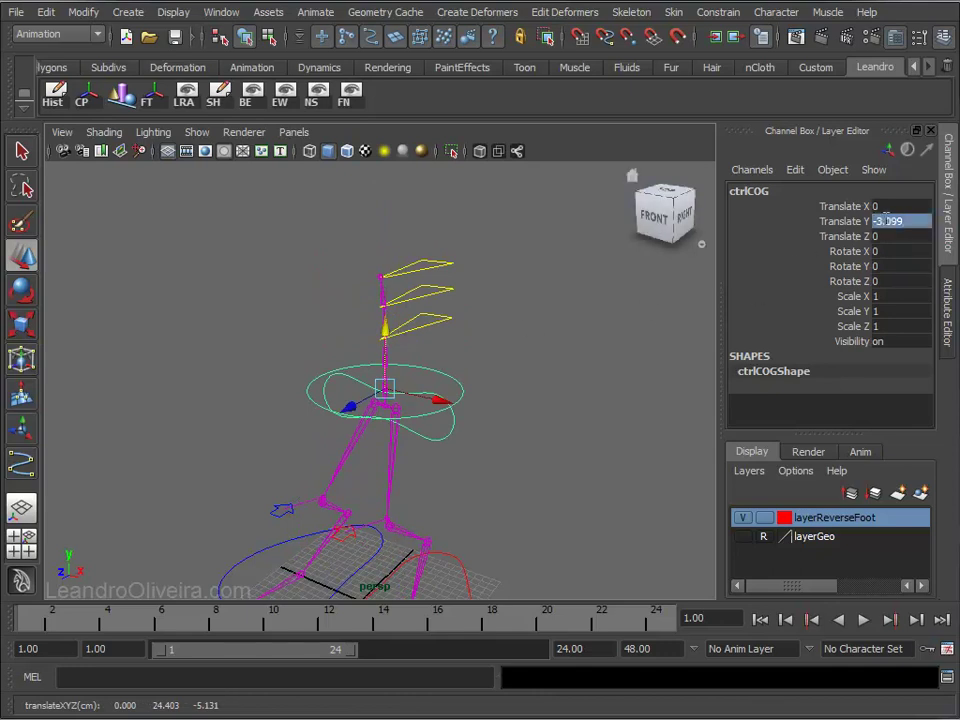
pyautogui.write('0')
pyautogui.press('Return')
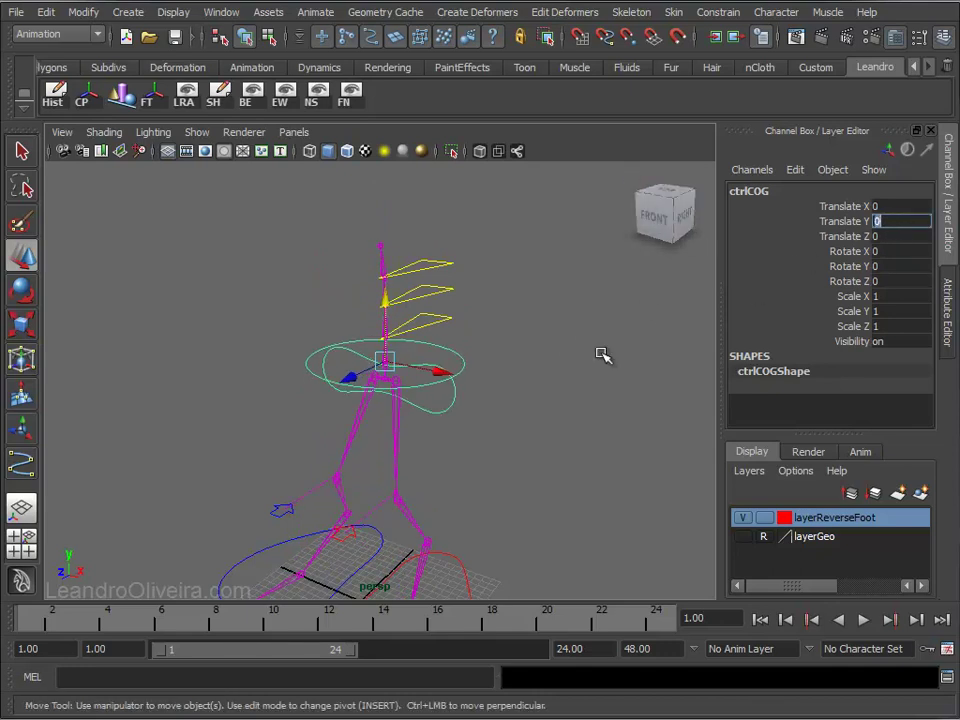
# Rotate ctrlCOG to test the hierarchy, then undo the rotation.
pyautogui.press('e')
pyautogui.moveTo(440, 317)
pyautogui.mouseDown()
pyautogui.moveTo(467, 364)
pyautogui.moveTo(437, 274)
pyautogui.moveTo(465, 379)
pyautogui.moveTo(461, 289)
pyautogui.moveTo(448, 257)
pyautogui.moveTo(452, 371)
pyautogui.moveTo(442, 300)
pyautogui.moveTo(446, 358)
pyautogui.moveTo(568, 359)
pyautogui.moveTo(476, 381)
pyautogui.mouseUp()
pyautogui.hotkey('ctrl', 'z')
pyautogui.click(583, 401)
pyautogui.keyDown('alt'); pyautogui.moveTo(583, 401); pyautogui.dragTo(540, 364); pyautogui.keyUp('alt')
pyautogui.keyDown('alt'); pyautogui.moveTo(540, 364); pyautogui.dragTo(534, 372, button='right'); pyautogui.keyUp('alt')
pyautogui.moveTo(534, 372)
pyautogui.keyDown('alt'); pyautogui.mouseDown()
pyautogui.moveTo(574, 366)
pyautogui.moveTo(546, 345)
pyautogui.moveTo(542, 294)
pyautogui.moveTo(543, 337)
pyautogui.mouseUp(); pyautogui.keyUp('alt')
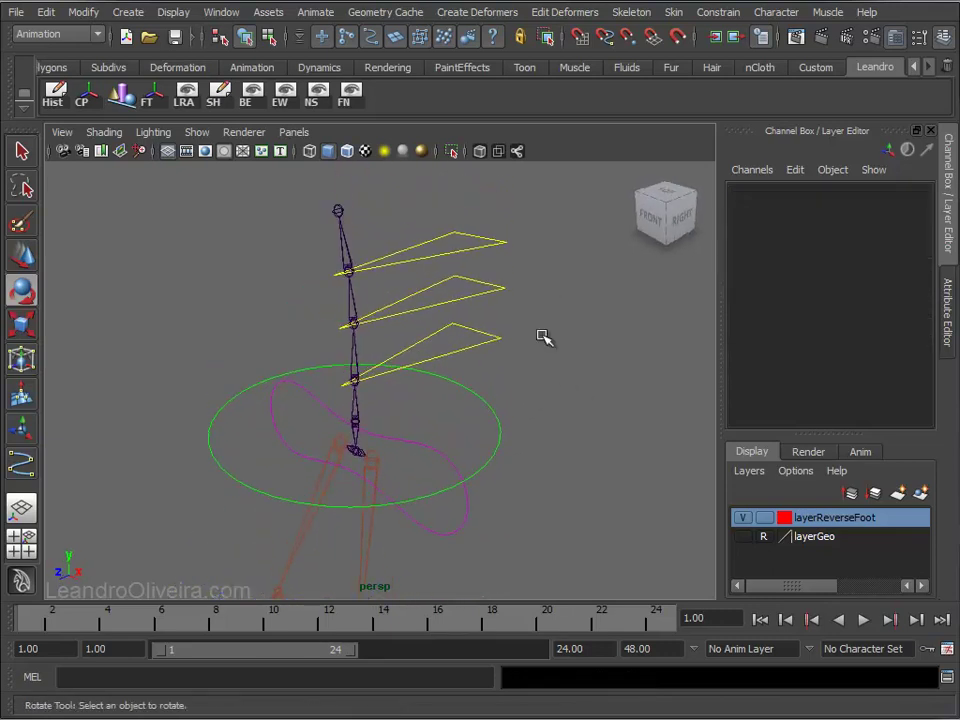
# Open the Outliner and expand ctrlCOG to confirm ctrlHip sits beneath it.
pyautogui.click(224, 12)
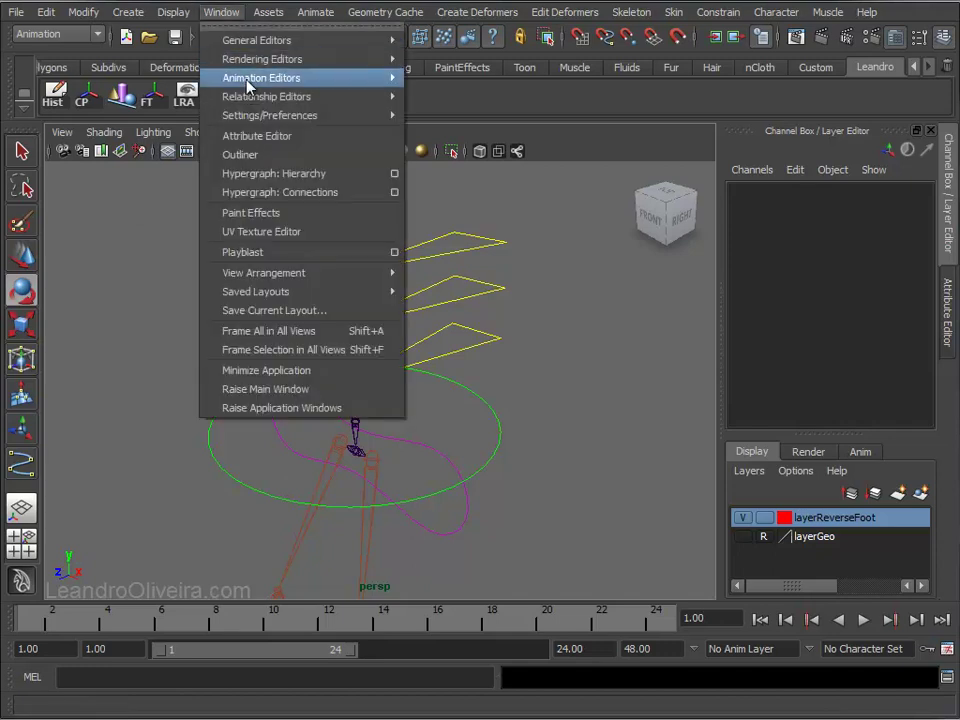
pyautogui.click(249, 154)
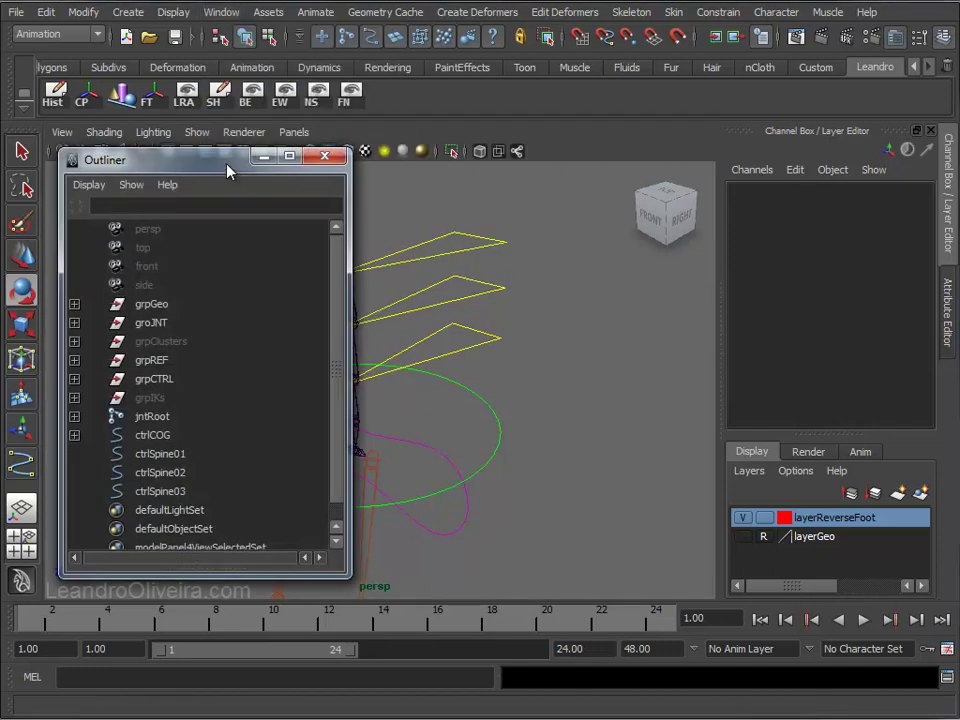
pyautogui.moveTo(248, 155); pyautogui.dragTo(216, 124)
pyautogui.moveTo(330, 236)
pyautogui.keyDown('alt'); pyautogui.mouseDown()
pyautogui.moveTo(514, 317)
pyautogui.moveTo(402, 238)
pyautogui.mouseUp(); pyautogui.keyUp('alt')
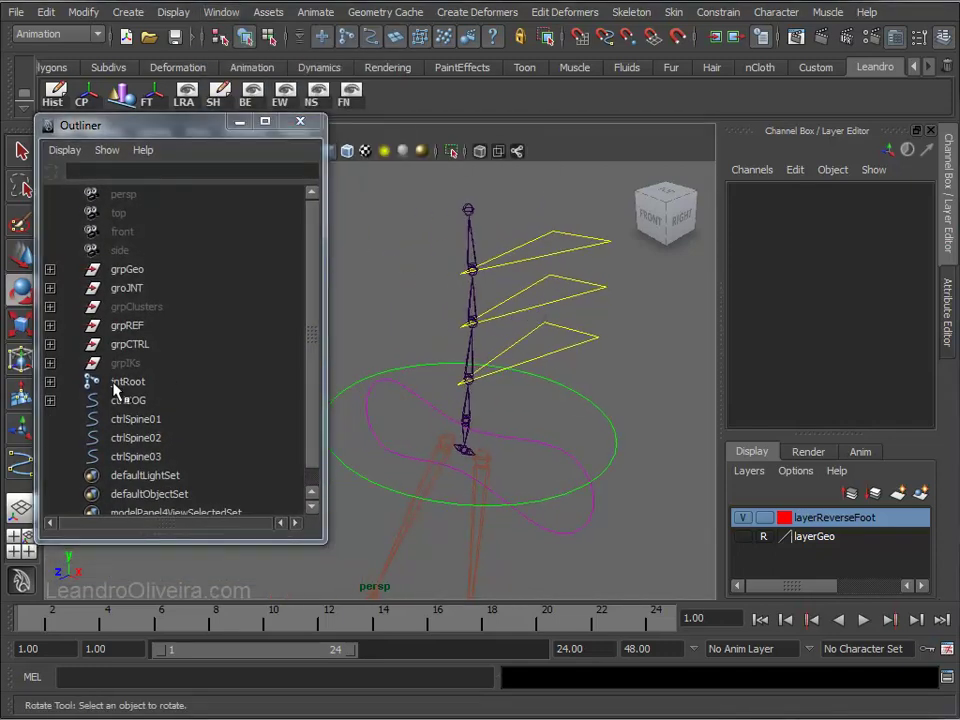
pyautogui.click(50, 401)
pyautogui.click(229, 400)
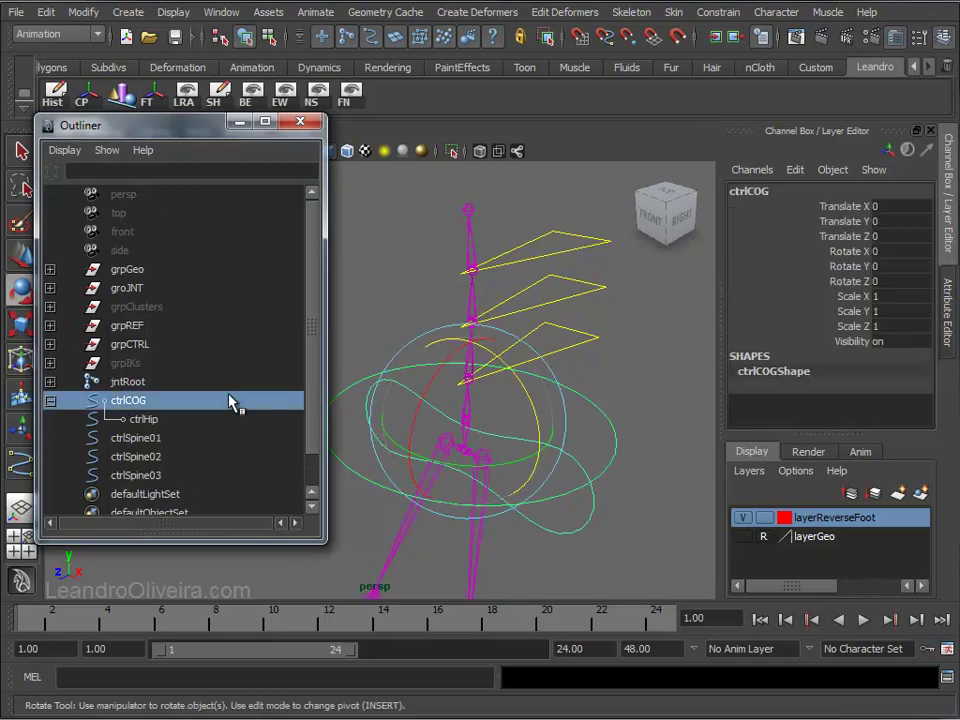
pyautogui.click(140, 420)
pyautogui.click(120, 400)
pyautogui.click(152, 440)
# Drag ctrlSpine01 onto ctrlCOG in the Outliner, then select ctrlCOG.
pyautogui.press('q')
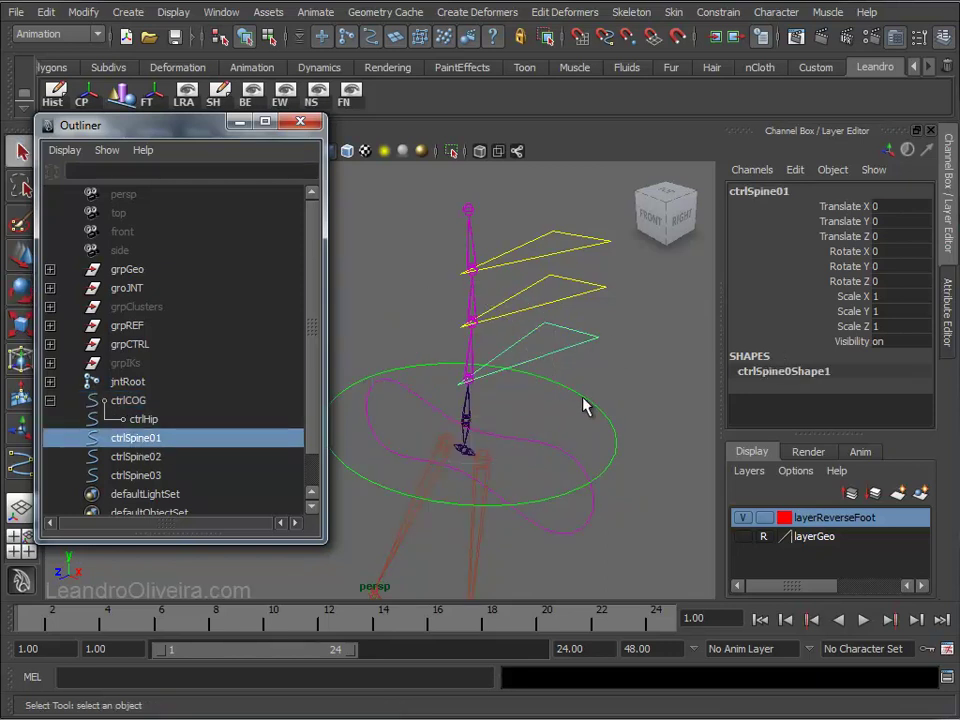
pyautogui.moveTo(138, 445); pyautogui.dragTo(130, 402, button='middle')
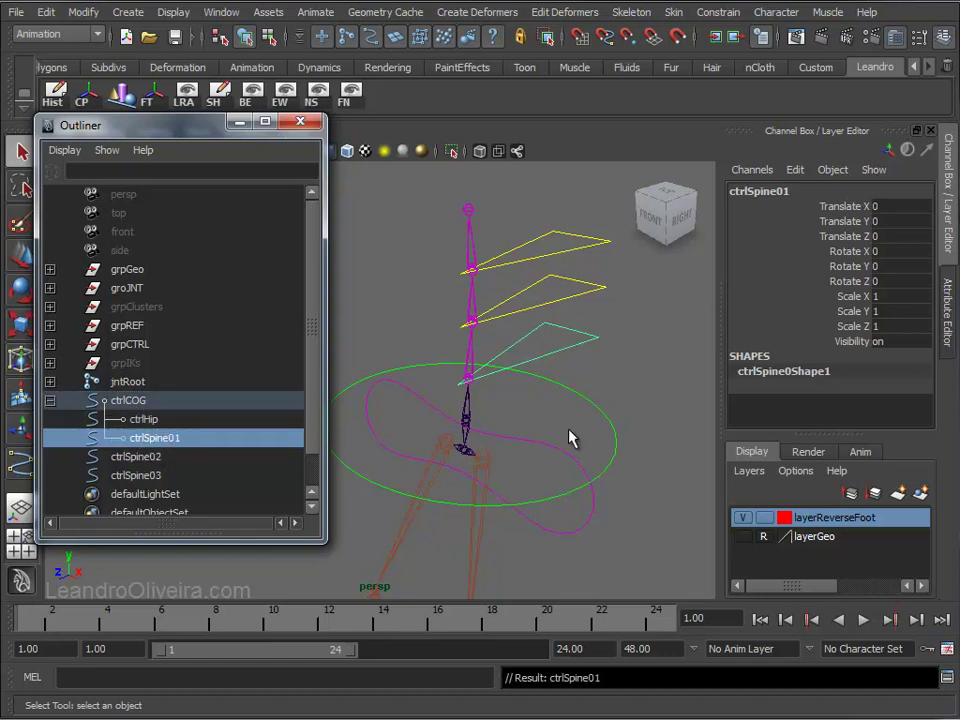
pyautogui.press('Up')
pyautogui.scroll(-2, 590, 430)
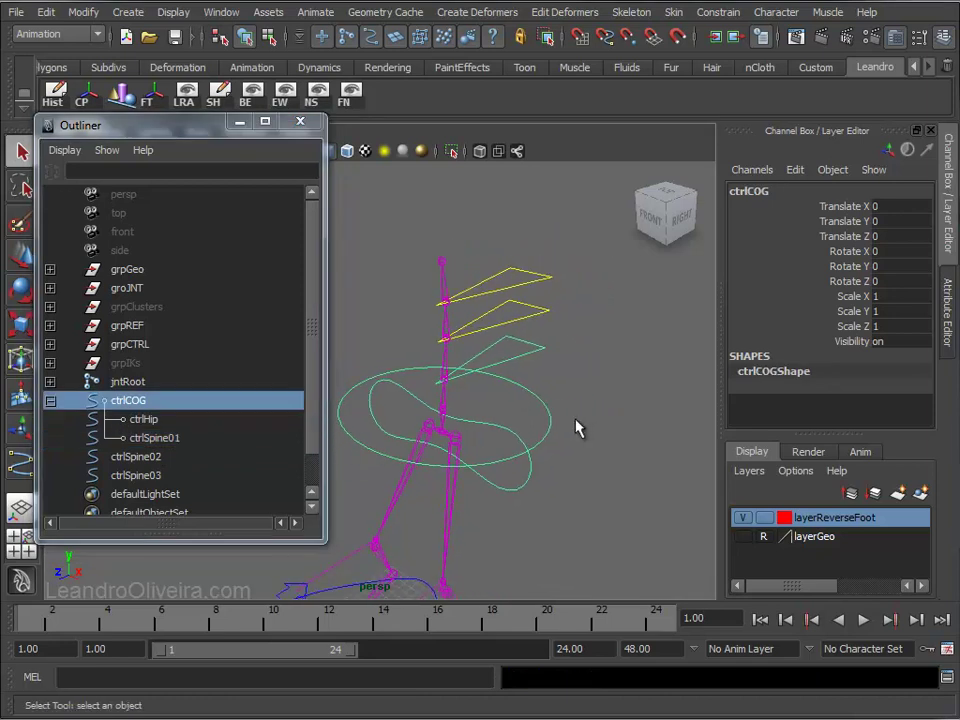
# Rotate ctrlCOG to confirm the spine follows, undo it, then pick ctrlSpine01.
pyautogui.press('e')
pyautogui.moveTo(501, 386)
pyautogui.mouseDown()
pyautogui.moveTo(521, 429)
pyautogui.moveTo(512, 386)
pyautogui.moveTo(483, 349)
pyautogui.moveTo(508, 426)
pyautogui.mouseUp()
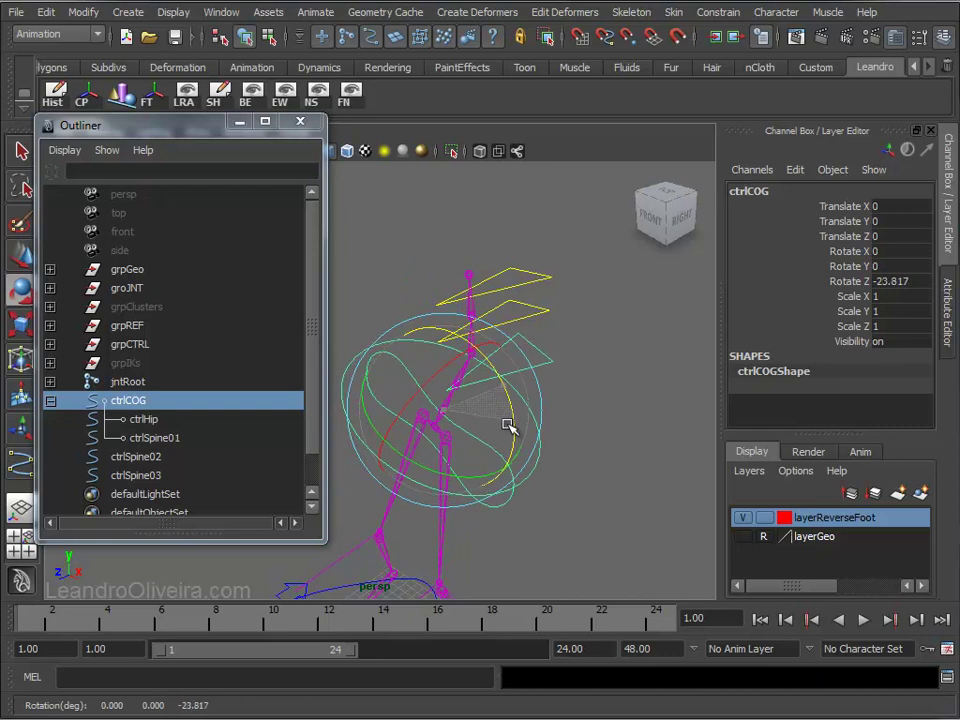
pyautogui.hotkey('ctrl', 'z')
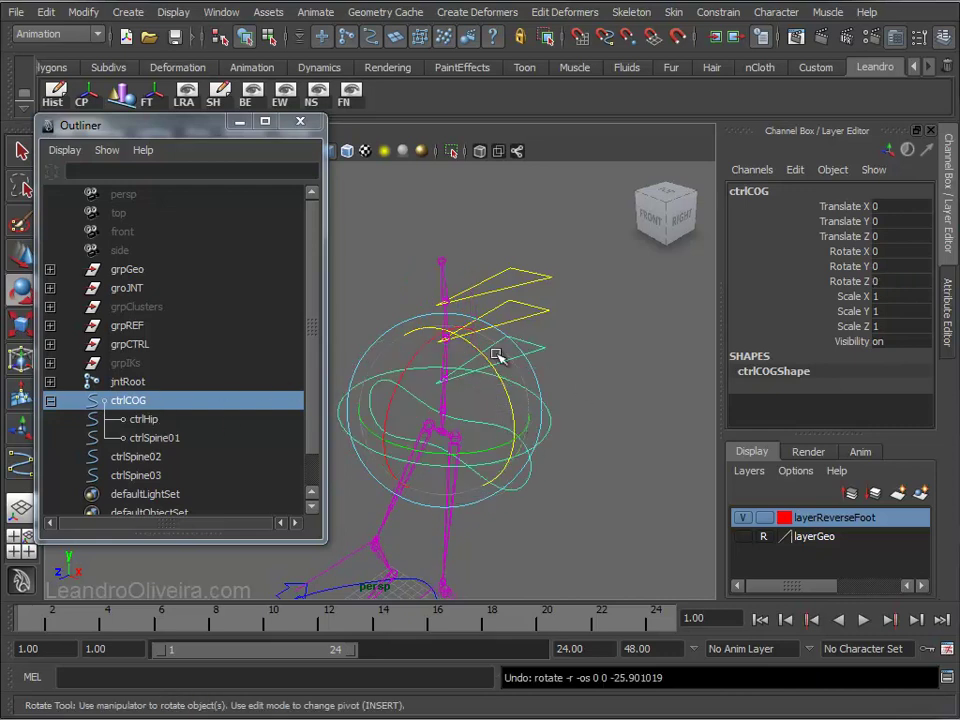
pyautogui.press('q')
pyautogui.click(566, 332)
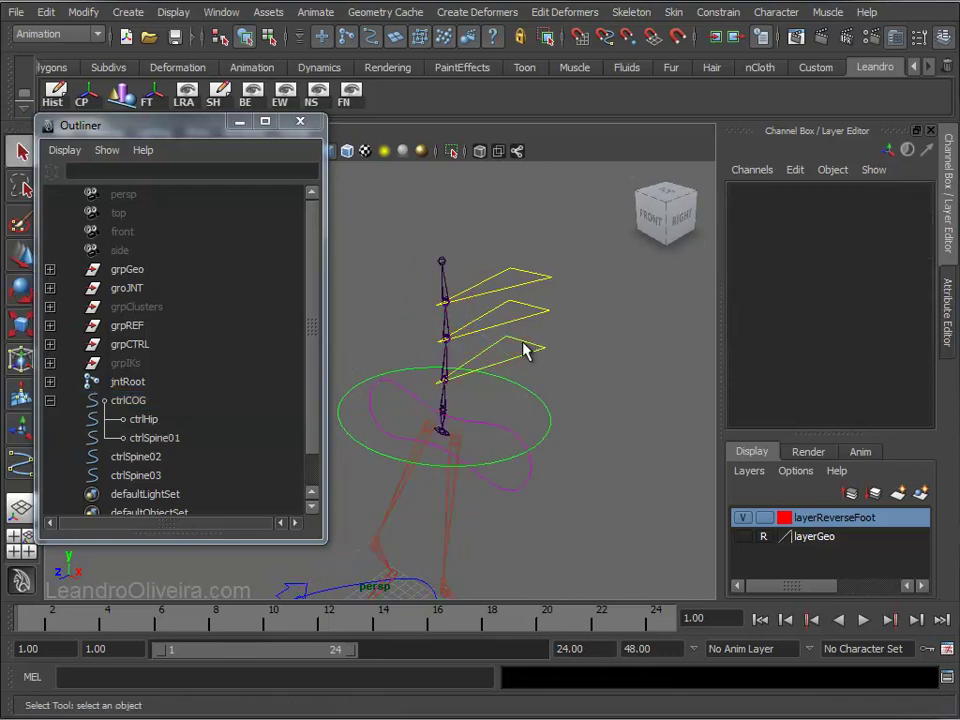
pyautogui.click(537, 318)
pyautogui.click(530, 349)
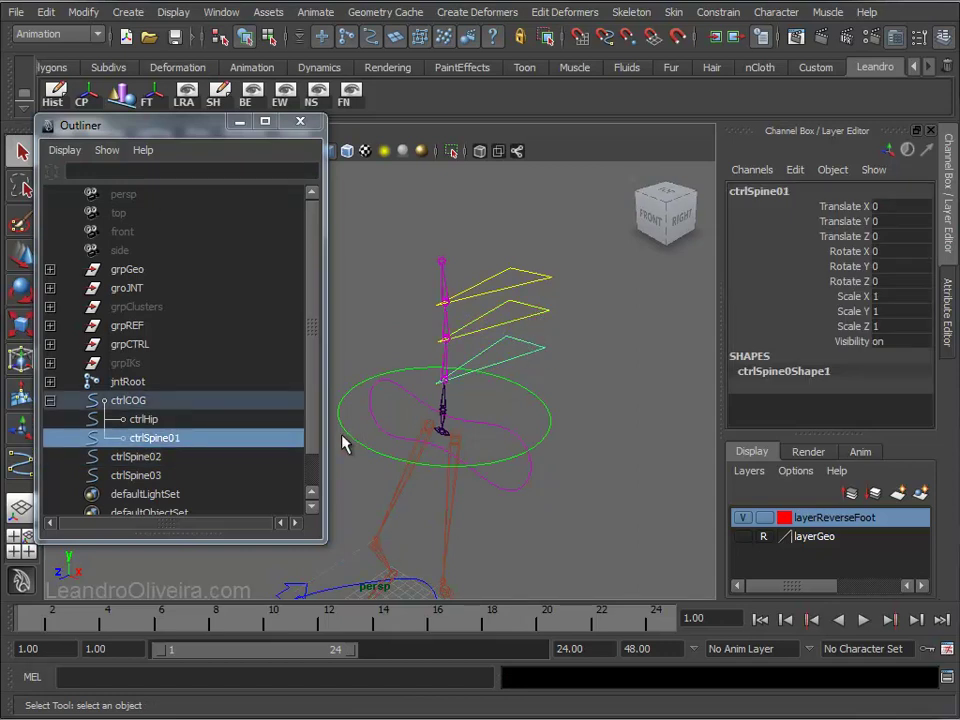
# Parent ctrlSpine02 under ctrlSpine01 by dragging it in the Outliner.
pyautogui.click(160, 458)
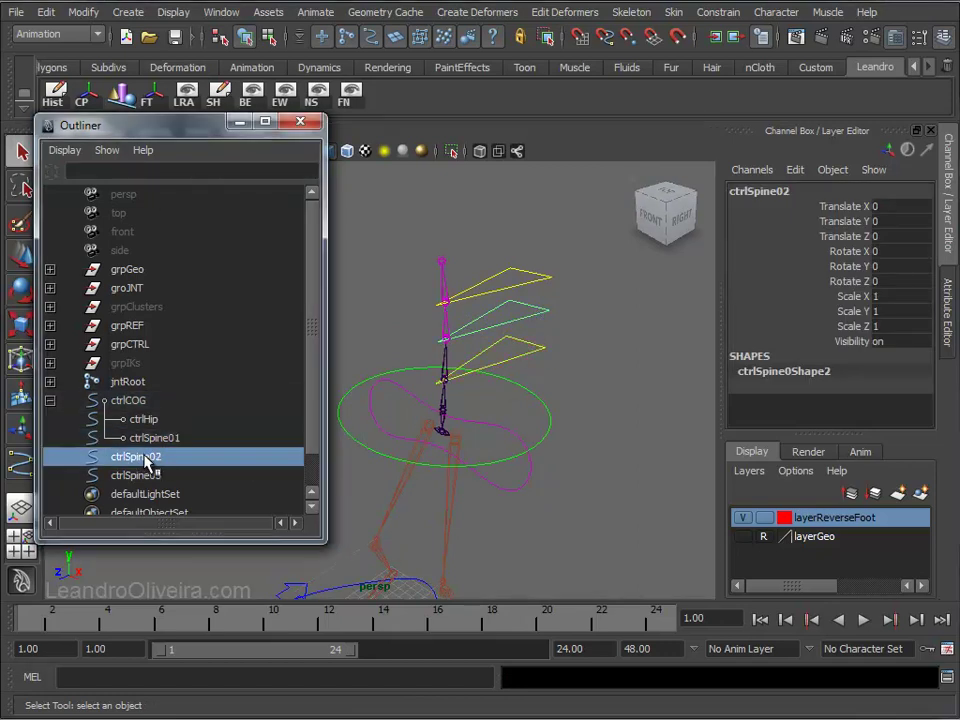
pyautogui.moveTo(150, 457); pyautogui.dragTo(152, 440, button='middle')
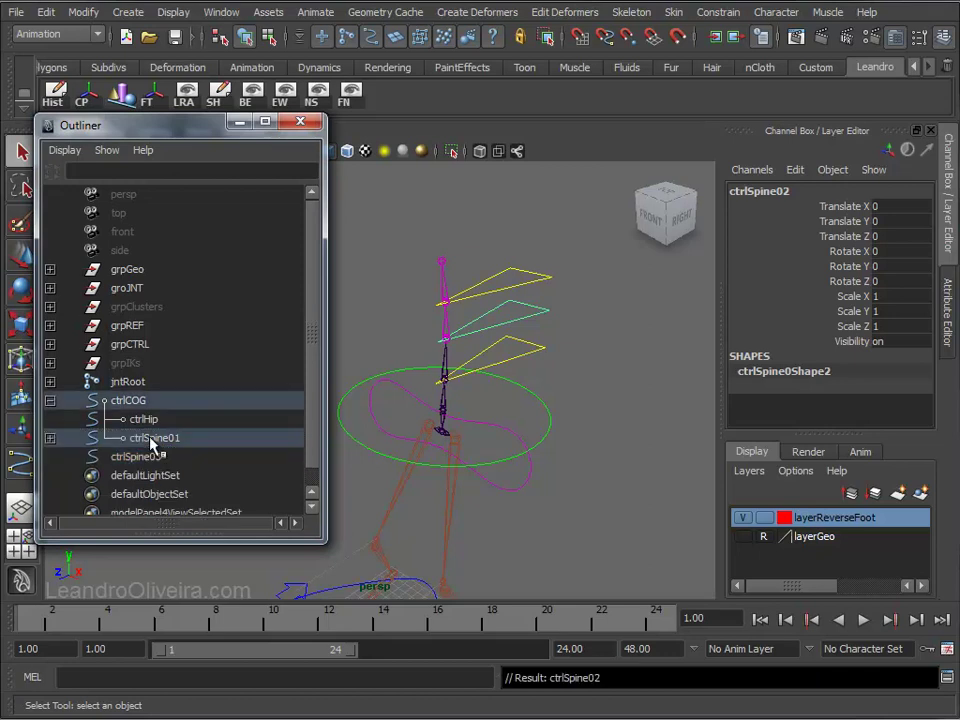
pyautogui.click(53, 439)
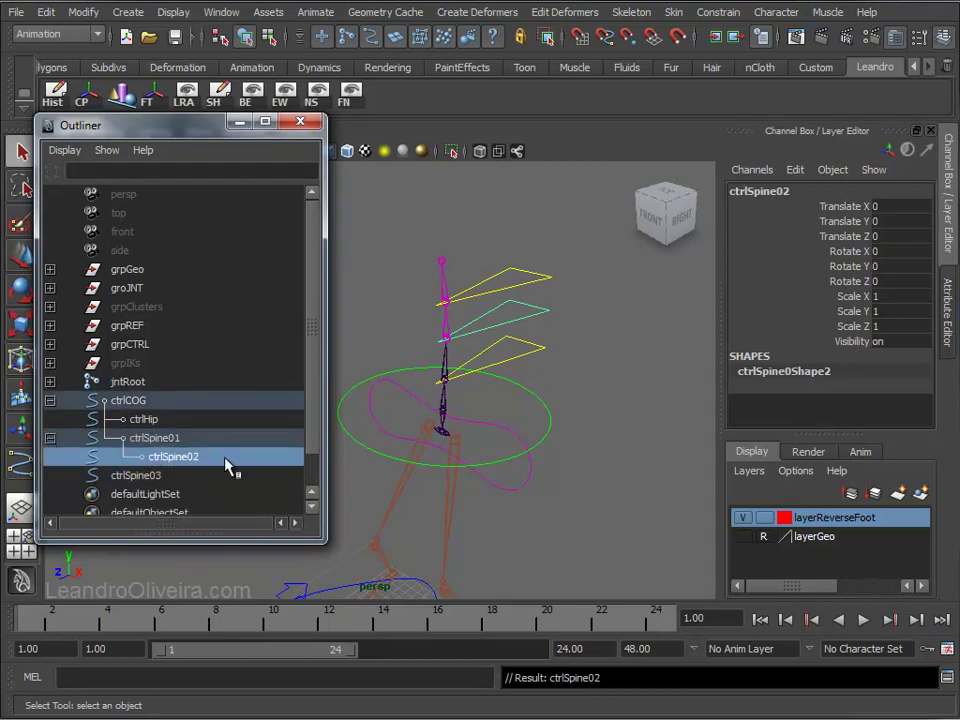
pyautogui.scroll(-2, 312, 414)
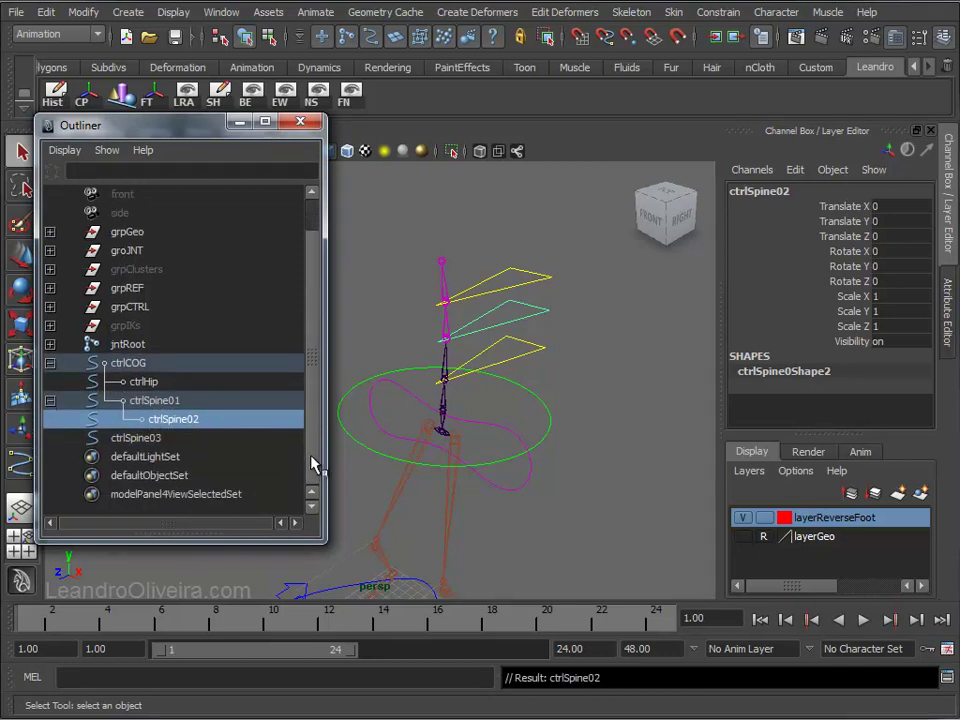
# Rotate ctrlCOG to test the spine chain, then undo the rotation.
pyautogui.click(520, 332)
pyautogui.click(520, 389)
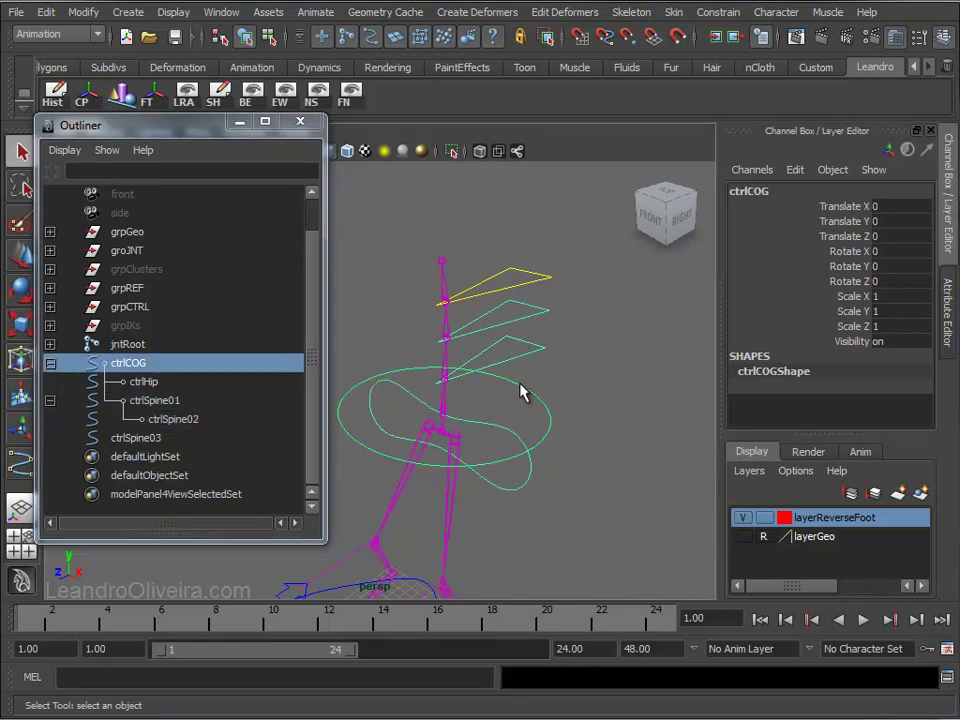
pyautogui.press('e')
pyautogui.moveTo(506, 390)
pyautogui.mouseDown()
pyautogui.moveTo(475, 362)
pyautogui.moveTo(499, 422)
pyautogui.mouseUp()
pyautogui.hotkey('ctrl', 'z')
pyautogui.hotkey('ctrl', 'z')
# Bend the spine by rotating ctrlSpine01, then reset its Rotate X to 0.
pyautogui.click(543, 350)
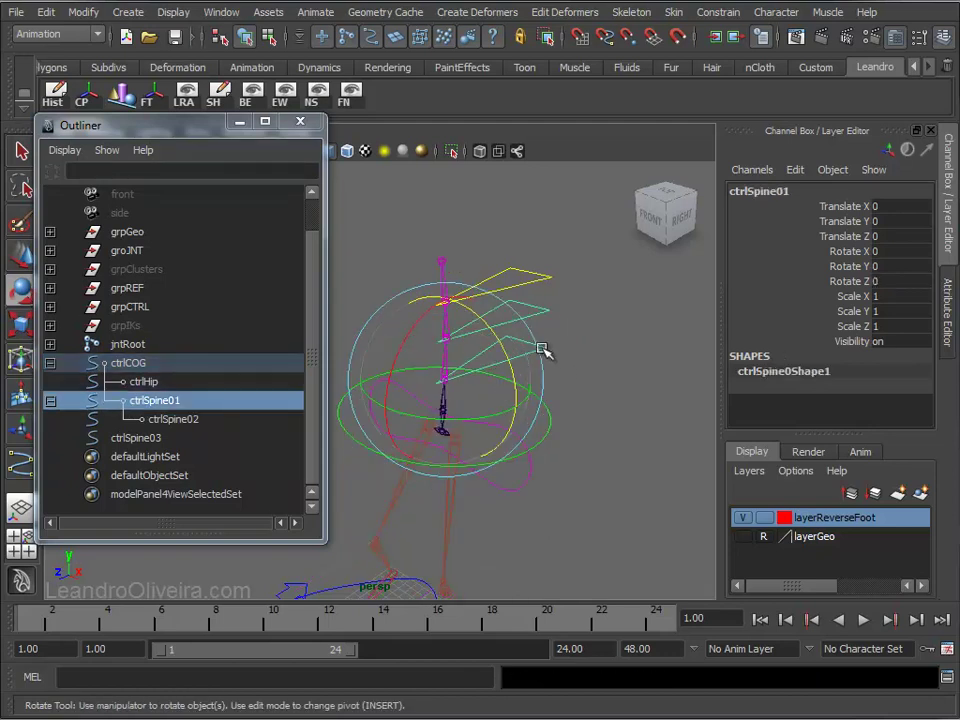
pyautogui.moveTo(428, 321)
pyautogui.mouseDown()
pyautogui.moveTo(420, 326)
pyautogui.moveTo(431, 349)
pyautogui.moveTo(416, 332)
pyautogui.moveTo(455, 312)
pyautogui.moveTo(420, 377)
pyautogui.mouseUp()
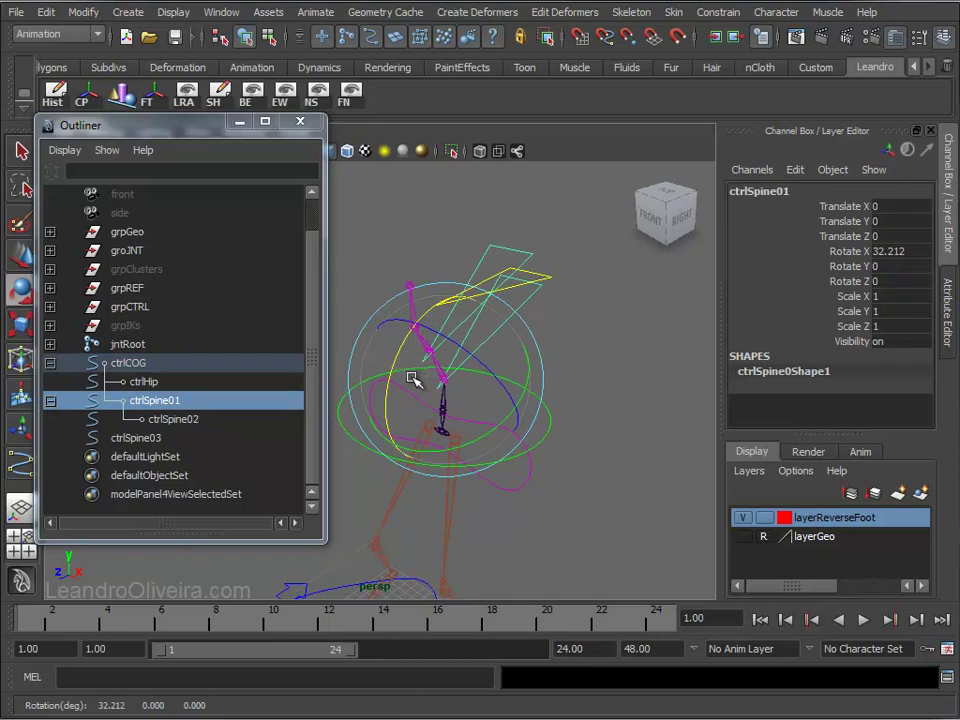
pyautogui.click(840, 252)
pyautogui.write('0')
pyautogui.press('Return')
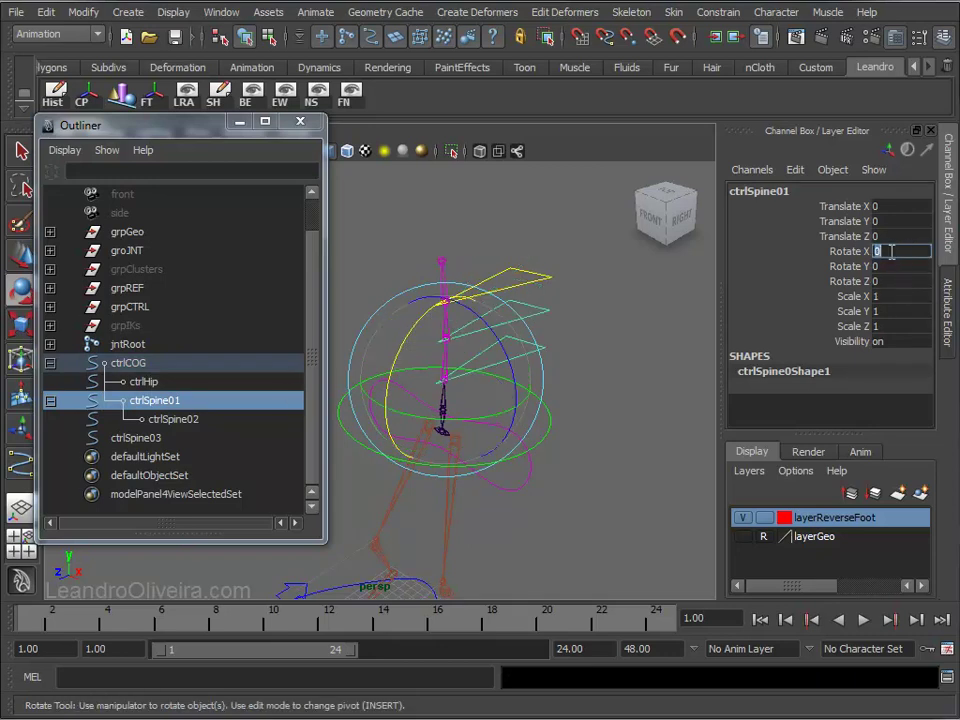
pyautogui.click(563, 409)
pyautogui.click(549, 416)
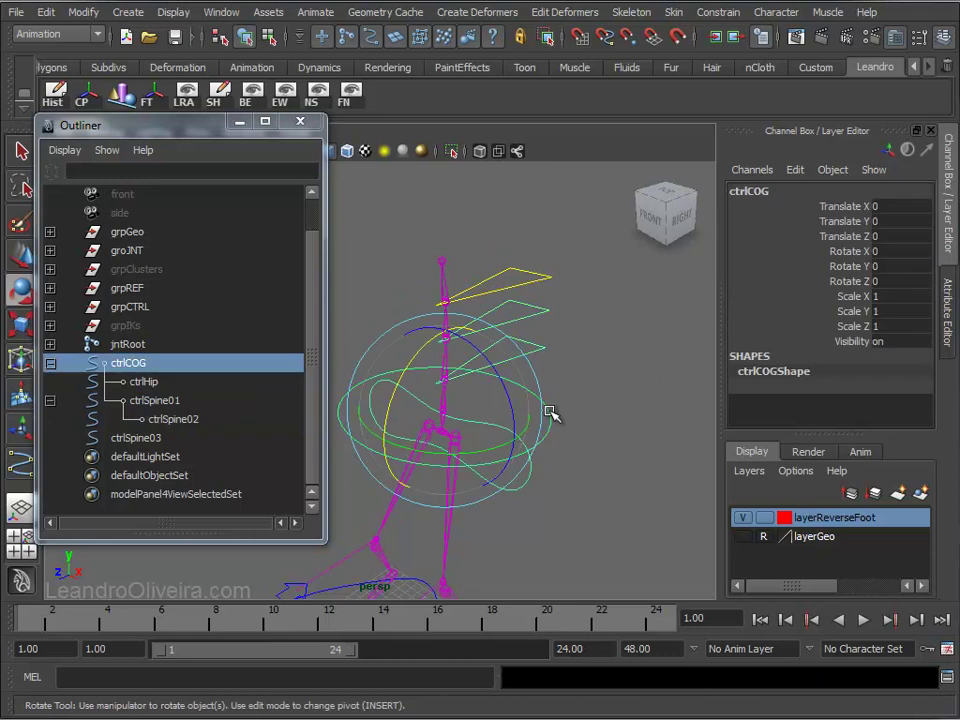
pyautogui.click(470, 332)
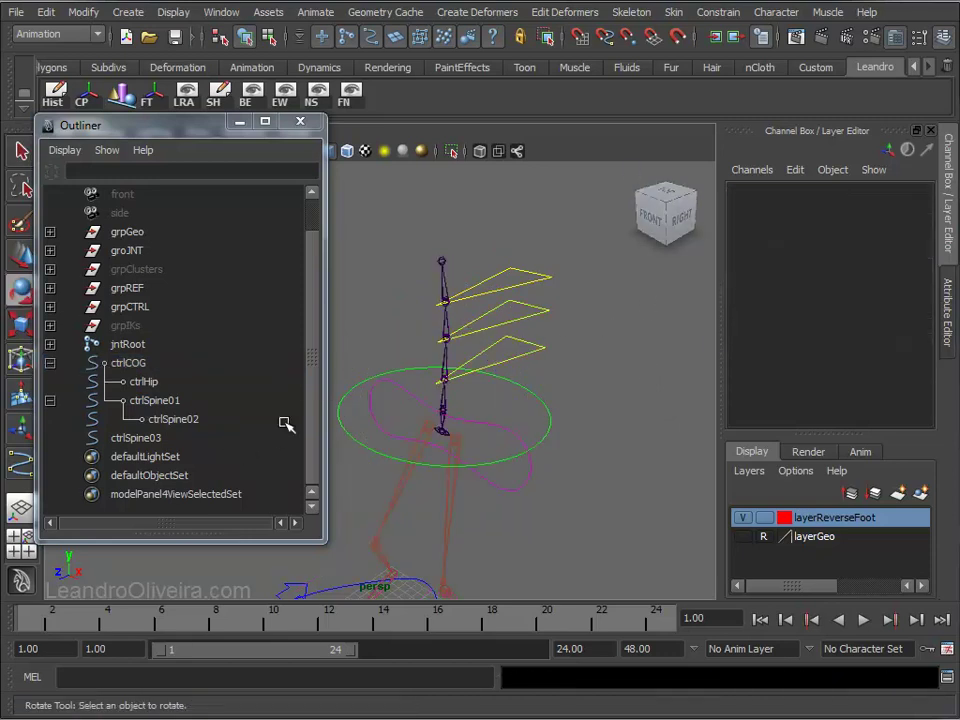
pyautogui.press('q')
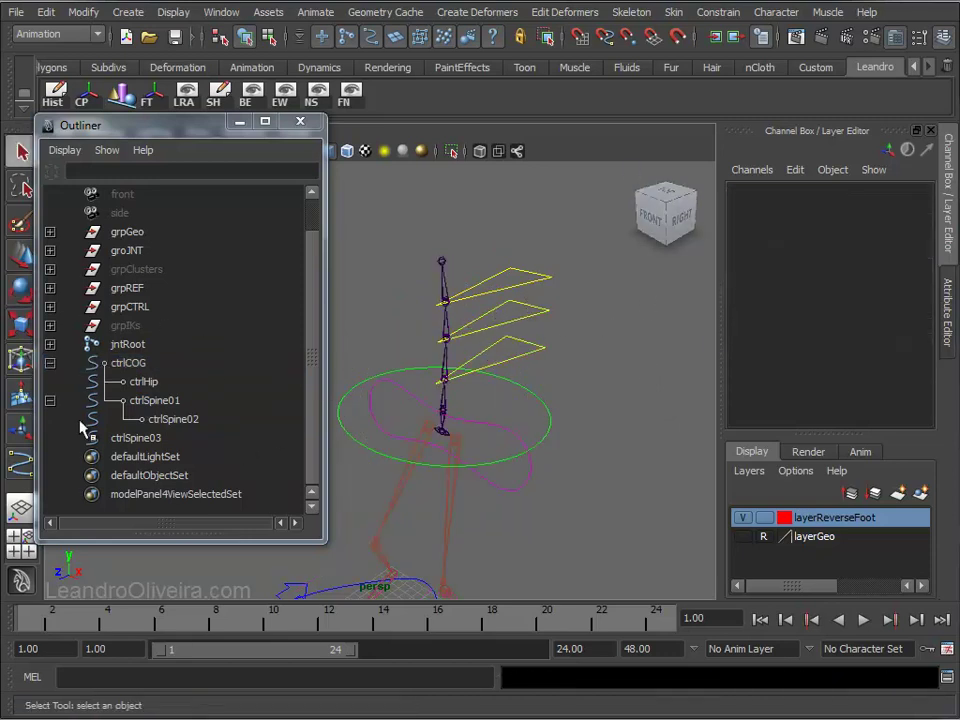
# Parent ctrlSpine03 under ctrlSpine02 with Edit > Parent.
pyautogui.click(136, 438)
pyautogui.click(140, 419)
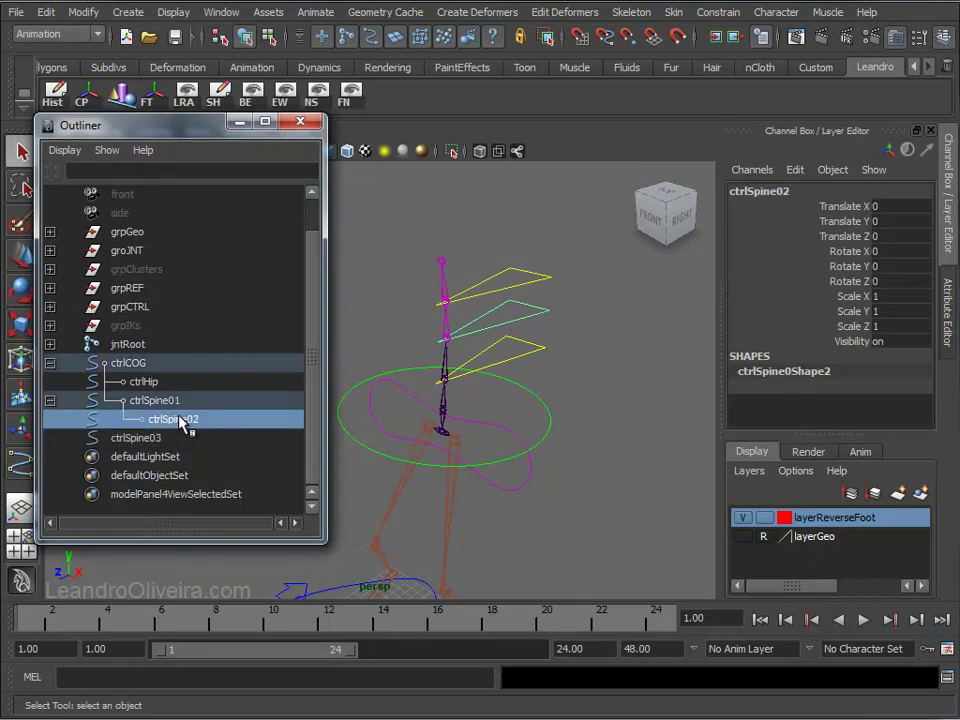
pyautogui.click(566, 321)
pyautogui.click(551, 279)
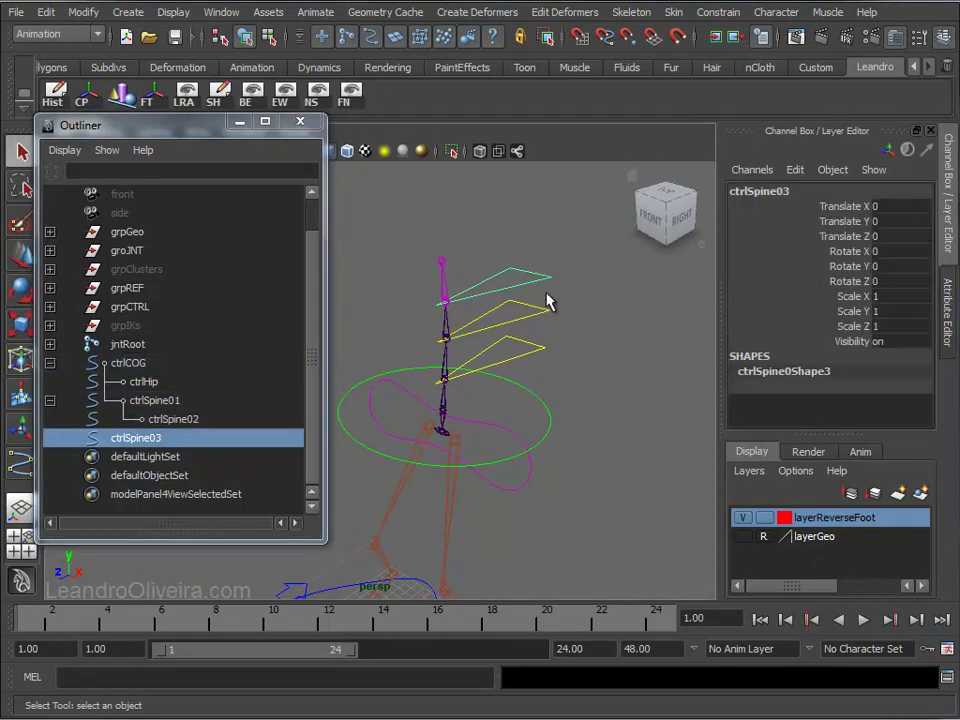
pyautogui.keyDown('shift'); pyautogui.click(538, 316); pyautogui.keyUp('shift')
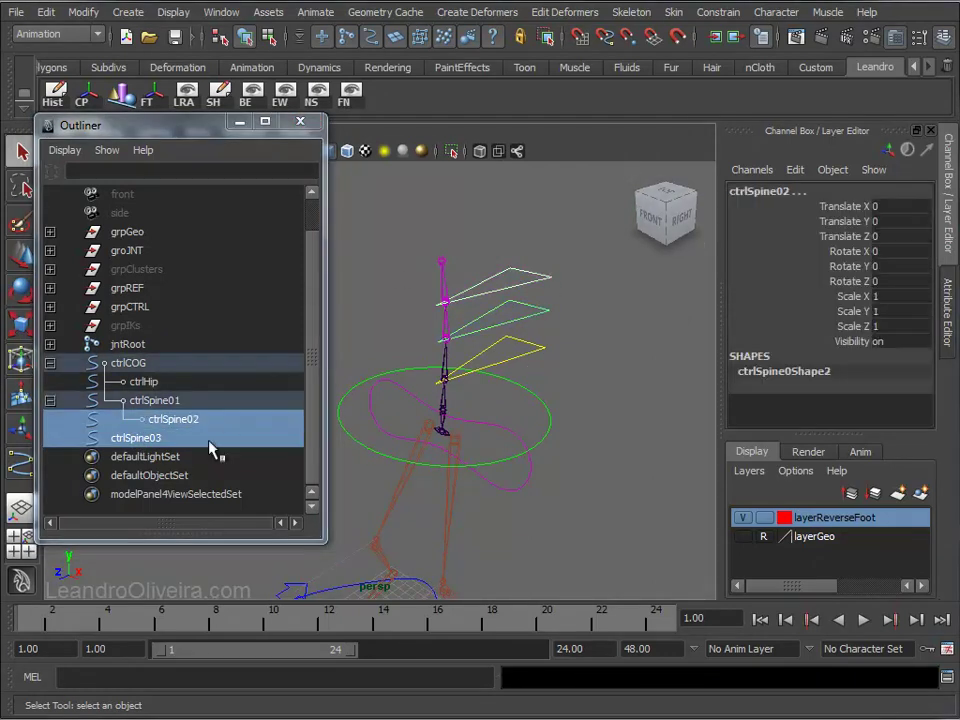
pyautogui.click(44, 13)
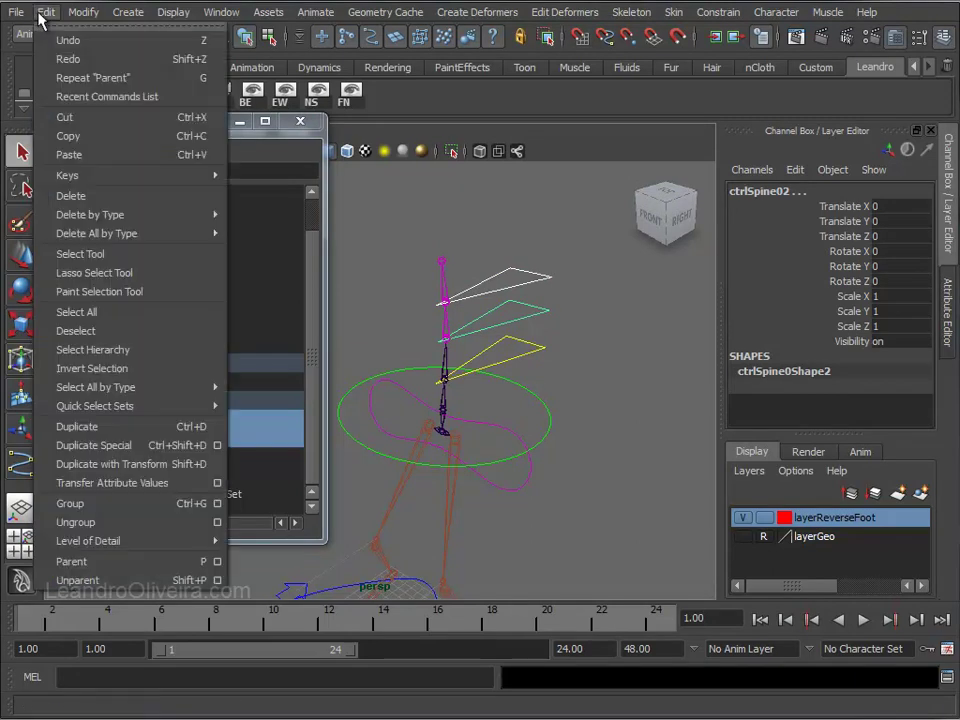
pyautogui.click(74, 562)
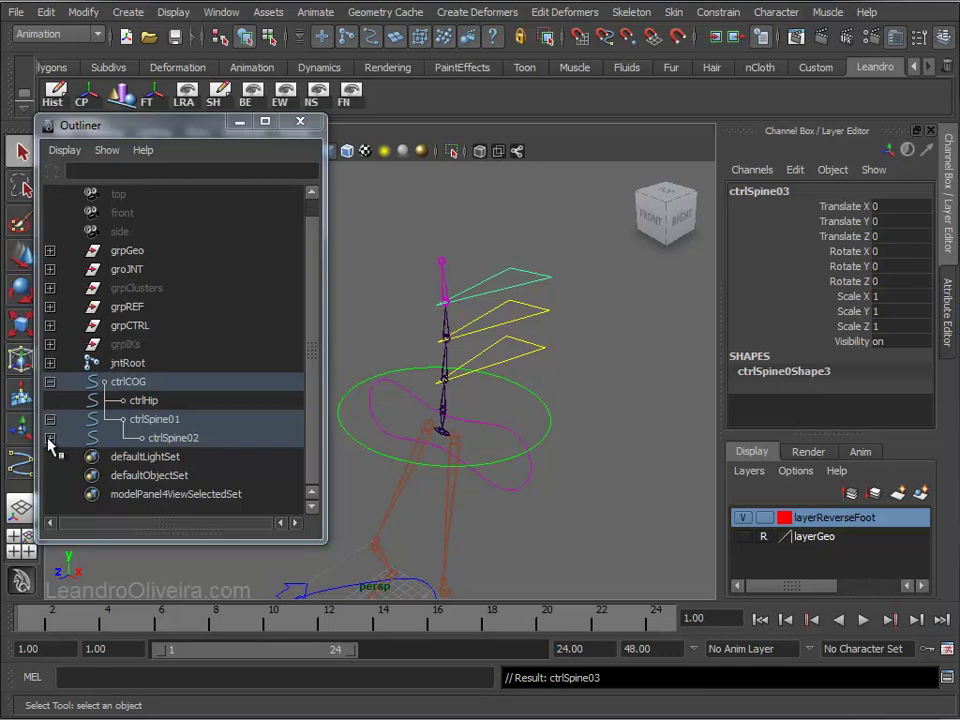
pyautogui.click(50, 439)
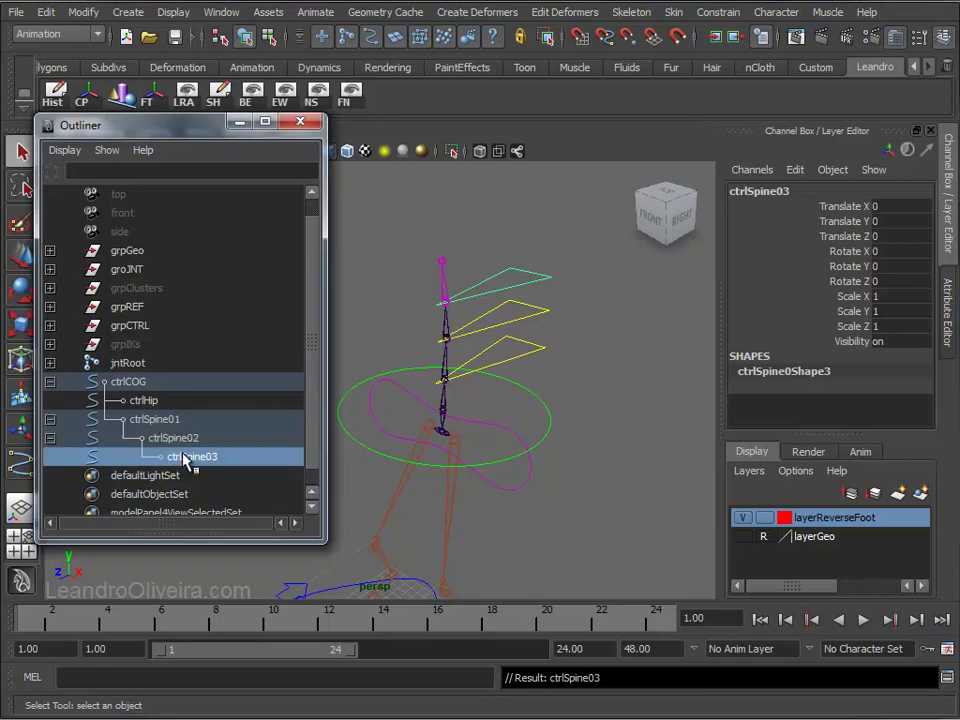
pyautogui.press('Up')
pyautogui.press('Up')
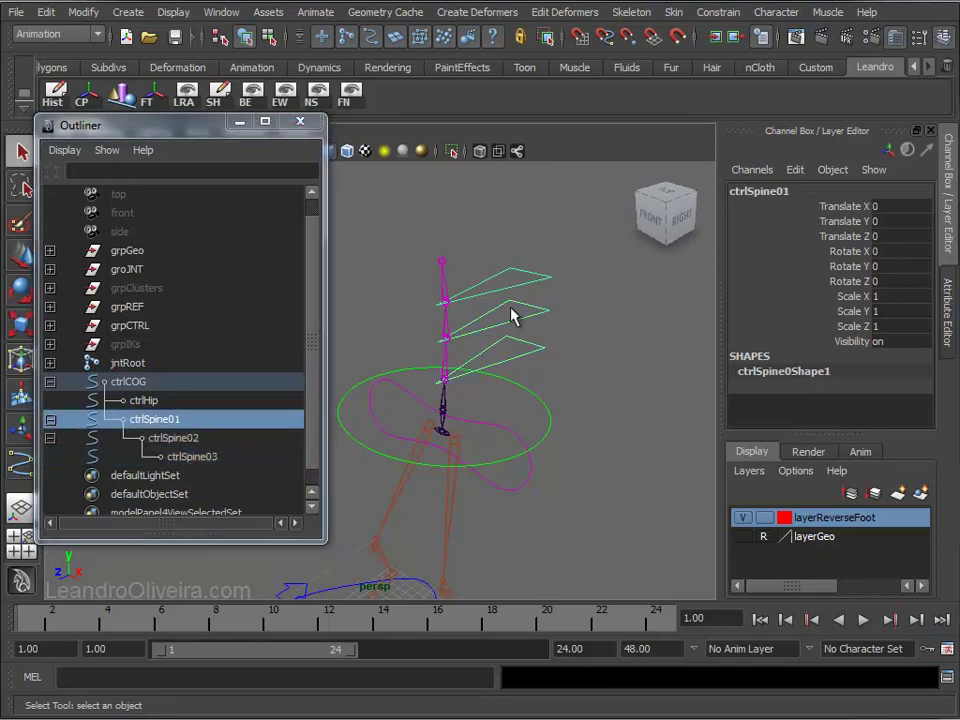
pyautogui.press('e')
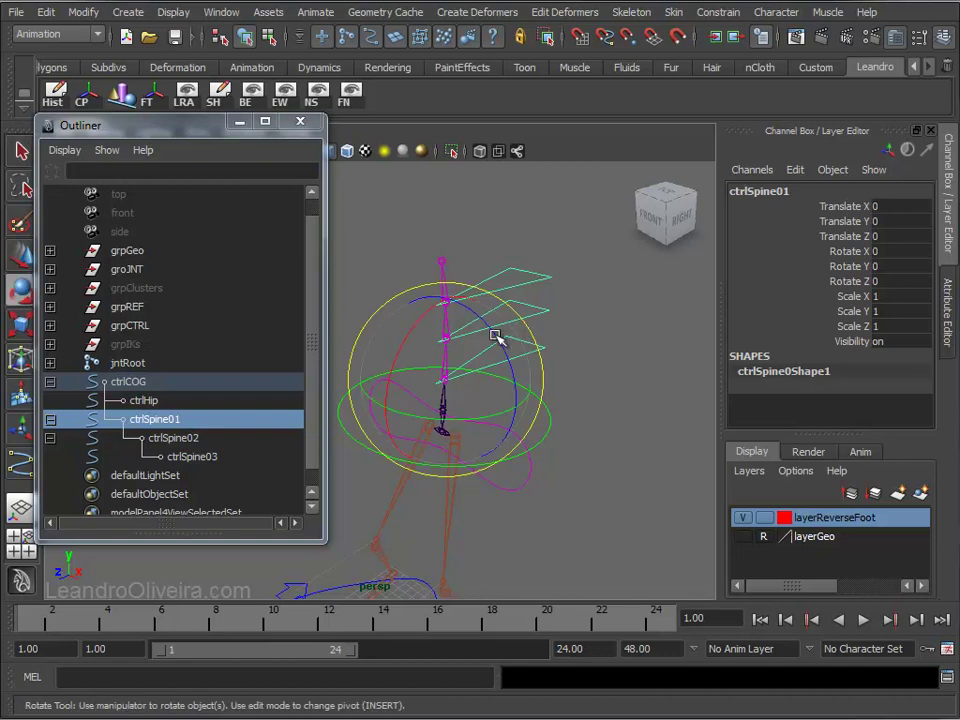
pyautogui.moveTo(417, 320)
pyautogui.mouseDown()
pyautogui.moveTo(392, 375)
pyautogui.moveTo(424, 317)
pyautogui.moveTo(461, 291)
pyautogui.moveTo(429, 347)
pyautogui.mouseUp()
pyautogui.hotkey('ctrl', 'z')
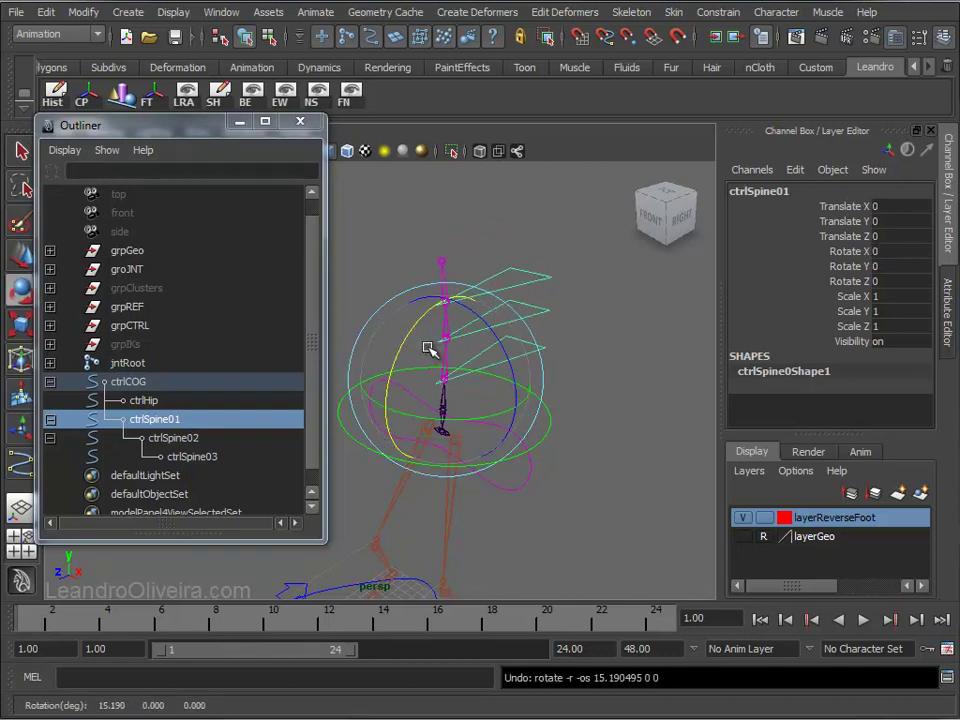
pyautogui.press('q')
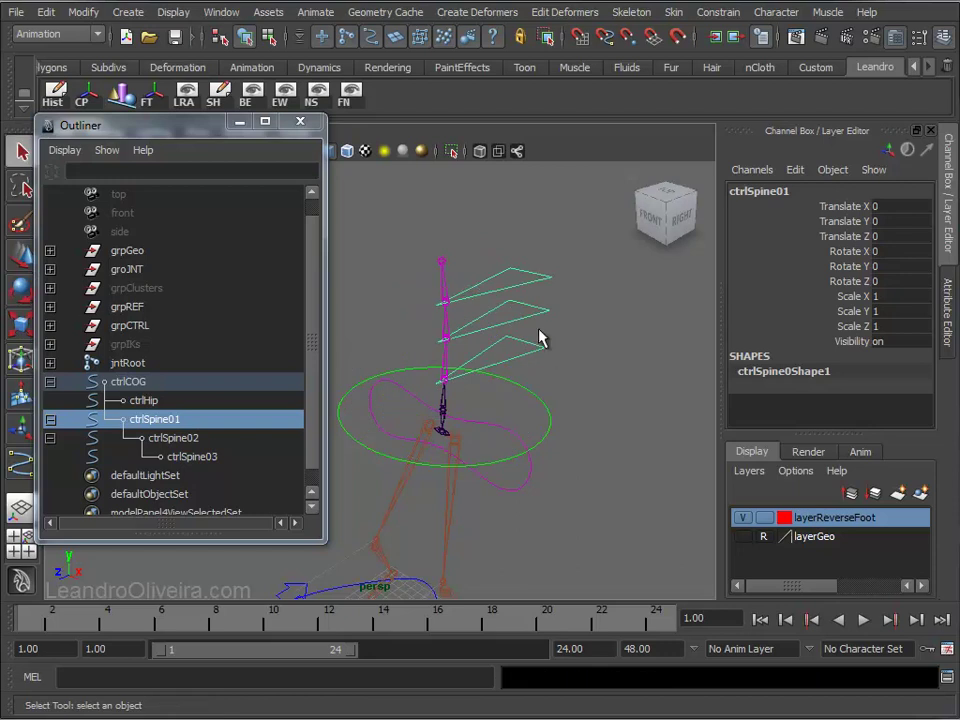
pyautogui.keyDown('shift'); pyautogui.click(540, 320); pyautogui.keyUp('shift')
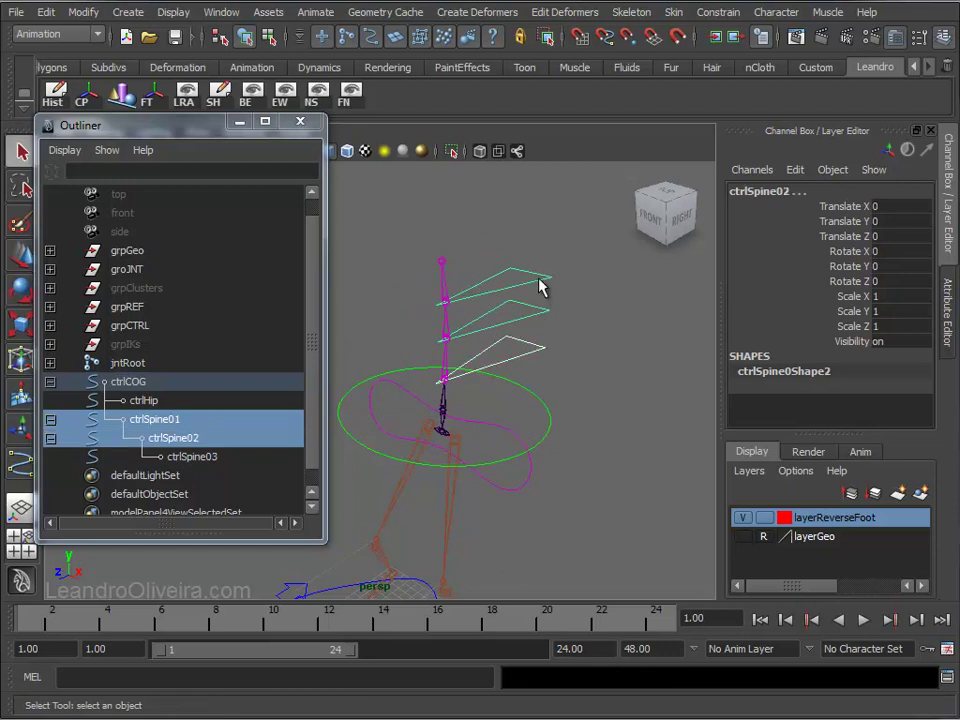
pyautogui.keyDown('shift'); pyautogui.click(540, 287); pyautogui.keyUp('shift')
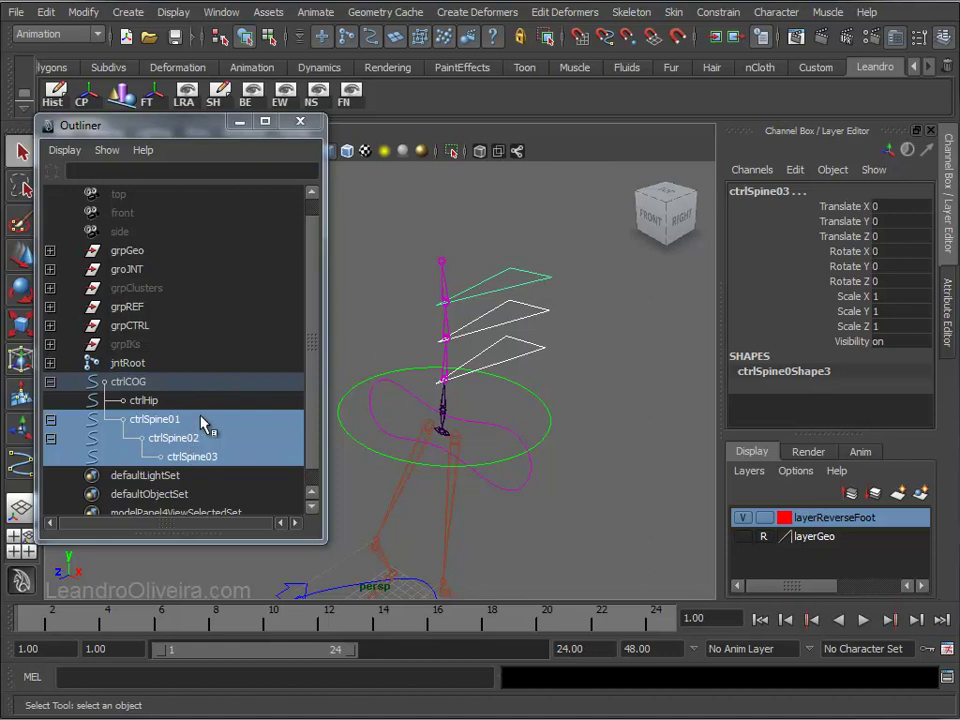
pyautogui.moveTo(620, 357)
pyautogui.keyDown('alt'); pyautogui.mouseDown()
pyautogui.moveTo(561, 351)
pyautogui.moveTo(582, 354)
pyautogui.mouseUp(); pyautogui.keyUp('alt')
pyautogui.moveTo(582, 355)
pyautogui.keyDown('alt'); pyautogui.mouseDown(button='right')
pyautogui.moveTo(553, 369)
pyautogui.moveTo(604, 370)
pyautogui.mouseUp(button='right'); pyautogui.keyUp('alt')
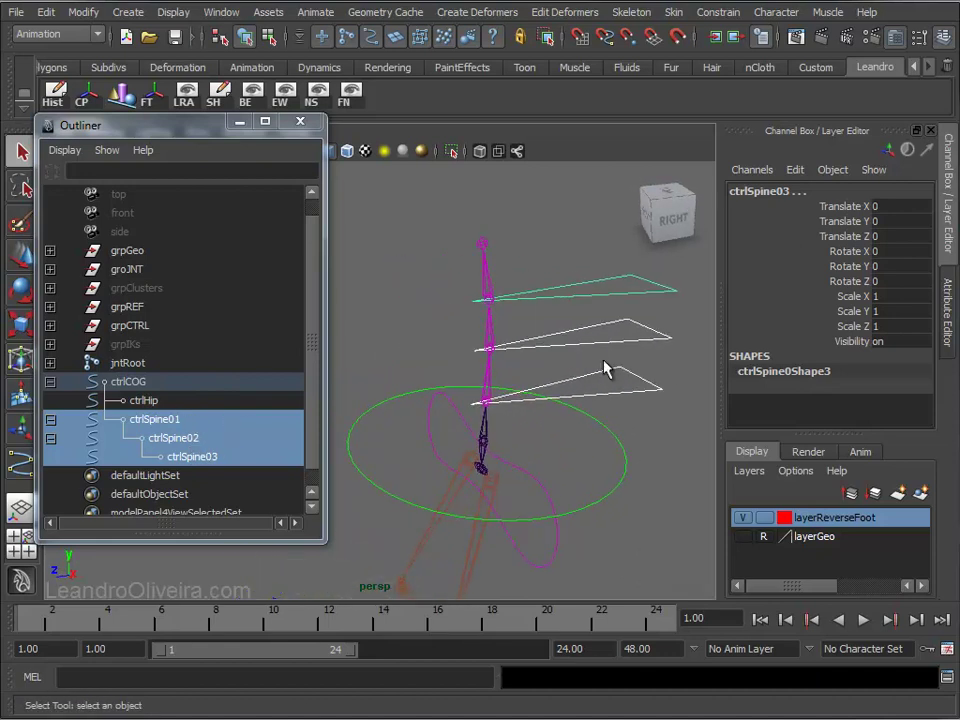
pyautogui.press('e')
pyautogui.moveTo(454, 229)
pyautogui.mouseDown()
pyautogui.moveTo(426, 264)
pyautogui.moveTo(426, 287)
pyautogui.moveTo(483, 236)
pyautogui.moveTo(510, 231)
pyautogui.moveTo(454, 270)
pyautogui.moveTo(448, 297)
pyautogui.moveTo(461, 279)
pyautogui.moveTo(516, 257)
pyautogui.moveTo(463, 295)
pyautogui.mouseUp()
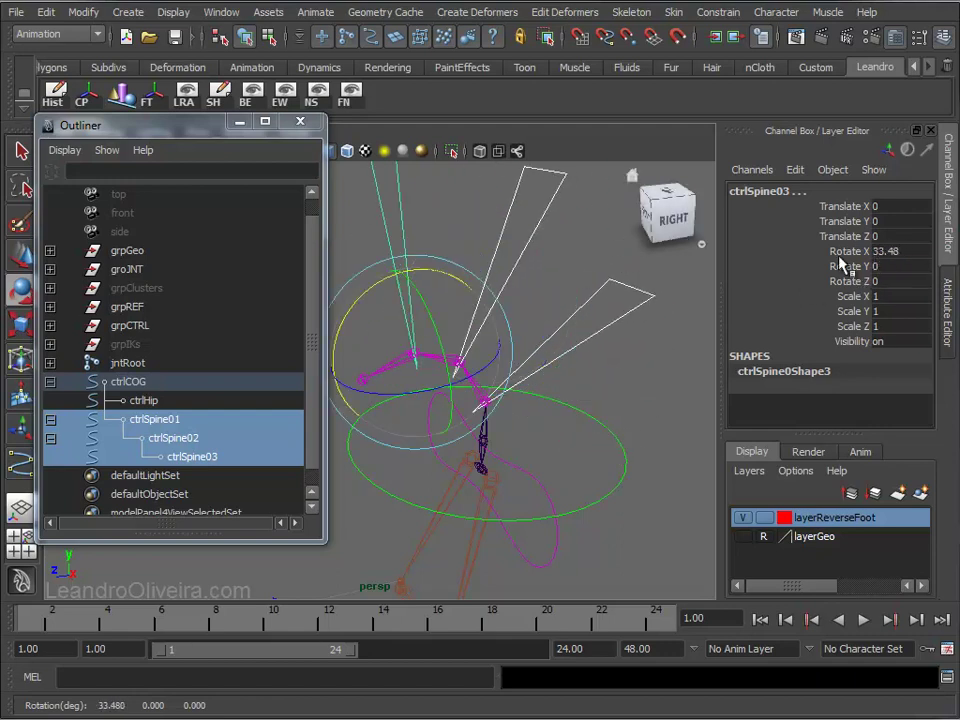
pyautogui.hotkey('ctrl', 'z')
pyautogui.click(572, 295)
pyautogui.moveTo(576, 388)
pyautogui.keyDown('alt'); pyautogui.mouseDown()
pyautogui.moveTo(561, 377)
pyautogui.moveTo(621, 370)
pyautogui.moveTo(559, 401)
pyautogui.mouseUp(); pyautogui.keyUp('alt')
# Close the Outliner and test ctrlCOG by moving and rotating it to swing the spine and legs.
pyautogui.click(572, 408)
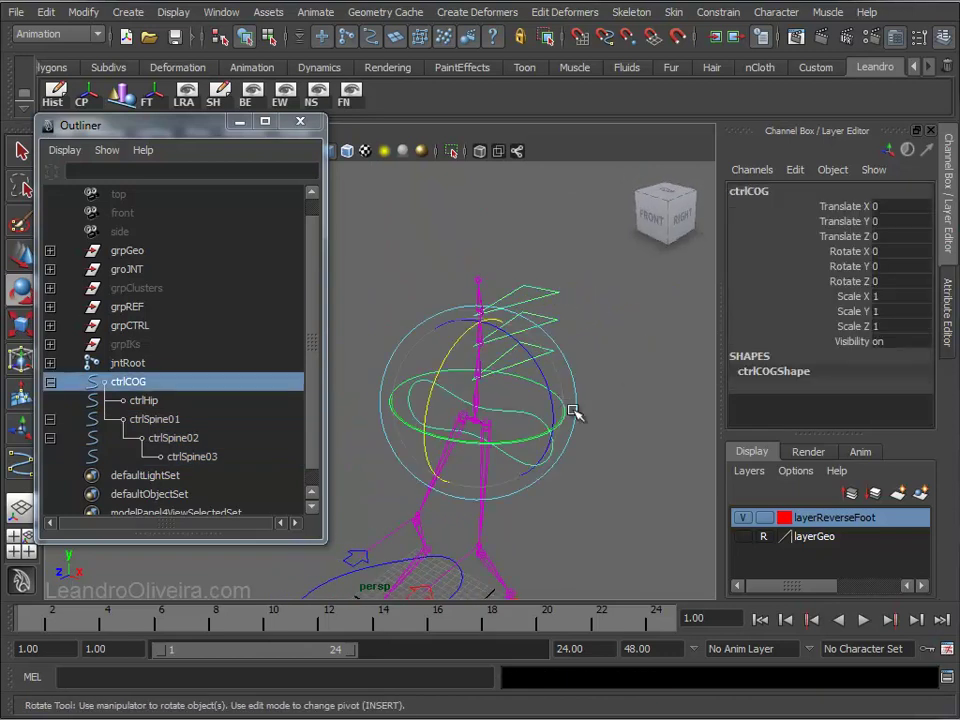
pyautogui.click(300, 121)
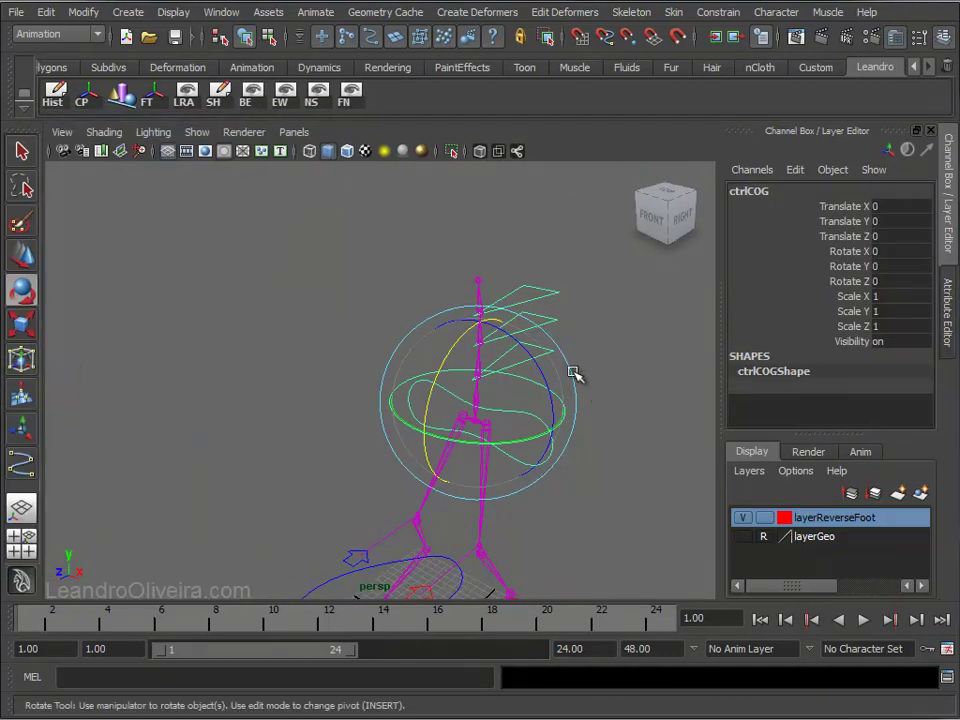
pyautogui.press('w')
pyautogui.moveTo(559, 345)
pyautogui.keyDown('alt'); pyautogui.mouseDown()
pyautogui.moveTo(480, 343)
pyautogui.moveTo(491, 372)
pyautogui.moveTo(565, 383)
pyautogui.moveTo(439, 369)
pyautogui.moveTo(540, 432)
pyautogui.moveTo(320, 417)
pyautogui.moveTo(253, 388)
pyautogui.moveTo(471, 386)
pyautogui.moveTo(352, 390)
pyautogui.moveTo(450, 386)
pyautogui.moveTo(420, 304)
pyautogui.moveTo(420, 377)
pyautogui.moveTo(422, 161)
pyautogui.moveTo(422, 407)
pyautogui.moveTo(424, 182)
pyautogui.moveTo(422, 325)
pyautogui.mouseUp(); pyautogui.keyUp('alt')
pyautogui.press('e')
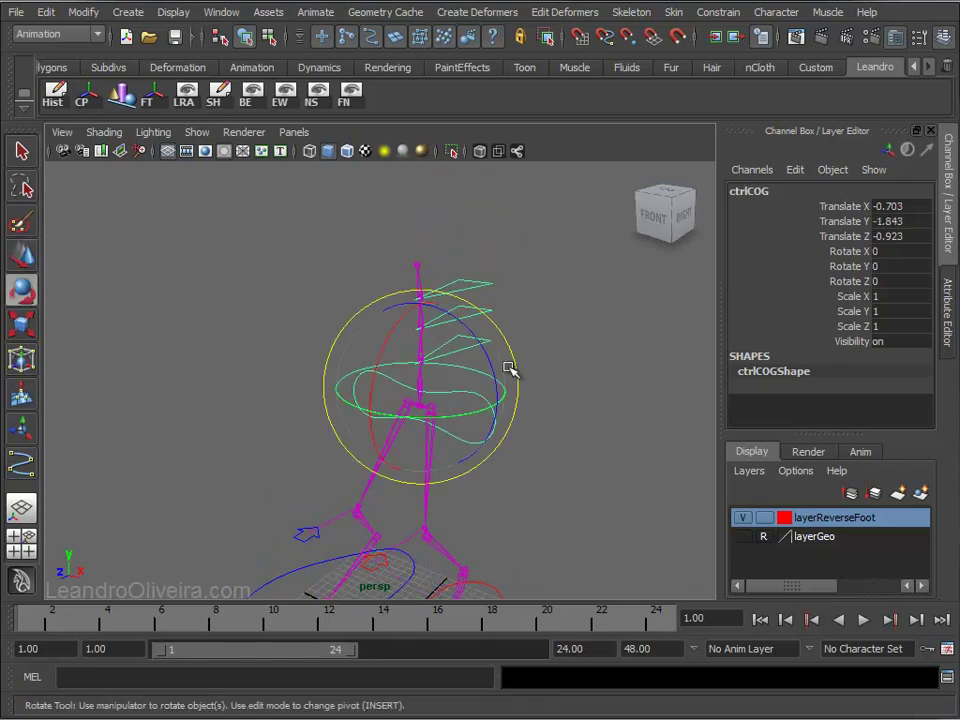
pyautogui.moveTo(487, 352)
pyautogui.mouseDown()
pyautogui.moveTo(501, 399)
pyautogui.moveTo(448, 306)
pyautogui.moveTo(480, 418)
pyautogui.moveTo(444, 321)
pyautogui.moveTo(452, 403)
pyautogui.moveTo(444, 332)
pyautogui.moveTo(454, 370)
pyautogui.mouseUp()
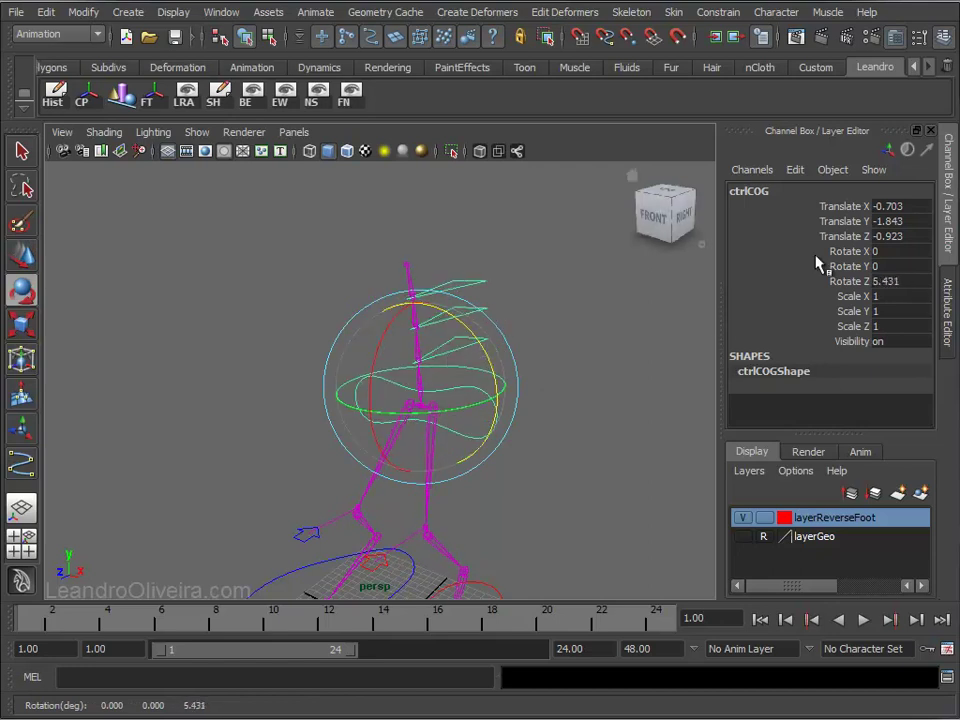
# Zero the ctrlCOG translate and rotate channels so the rig returns upright, then deselect.
pyautogui.moveTo(883, 207); pyautogui.dragTo(886, 268)
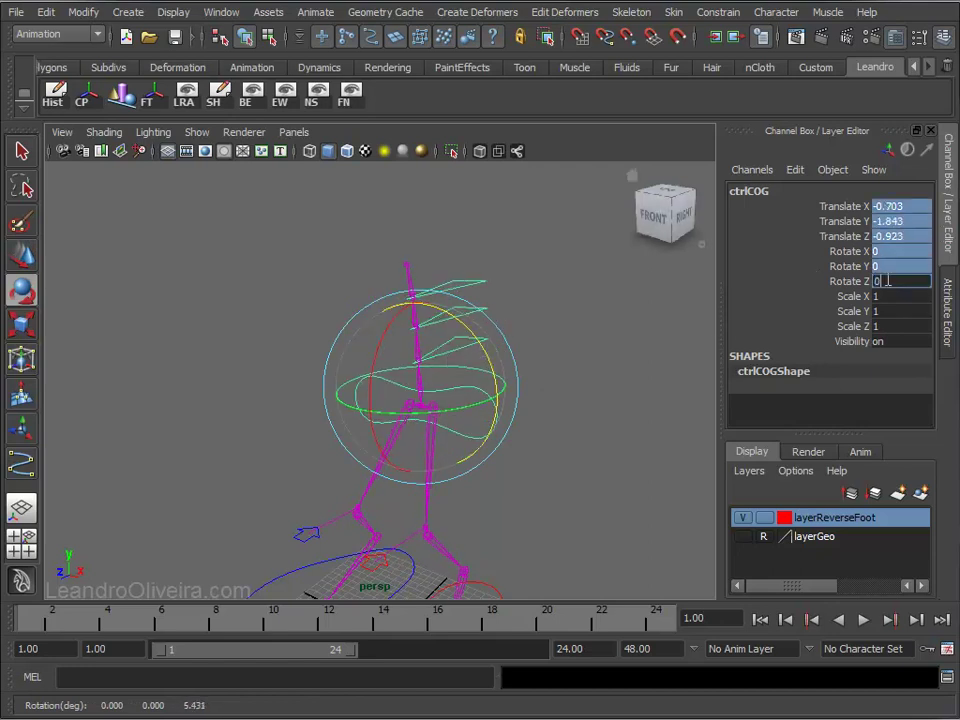
pyautogui.press('Return')
pyautogui.click(585, 330)
pyautogui.moveTo(550, 337)
pyautogui.keyDown('alt'); pyautogui.mouseDown()
pyautogui.moveTo(525, 285)
pyautogui.moveTo(538, 319)
pyautogui.moveTo(449, 265)
pyautogui.moveTo(572, 334)
pyautogui.moveTo(596, 334)
pyautogui.moveTo(570, 336)
pyautogui.mouseUp(); pyautogui.keyUp('alt')
# Reframe the rig, dock the Outliner beside it, and collapse ctrlCOG and jntRoot to show top-level groups.
pyautogui.keyDown('alt'); pyautogui.moveTo(570, 336); pyautogui.dragTo(568, 291, button='middle'); pyautogui.keyUp('alt')
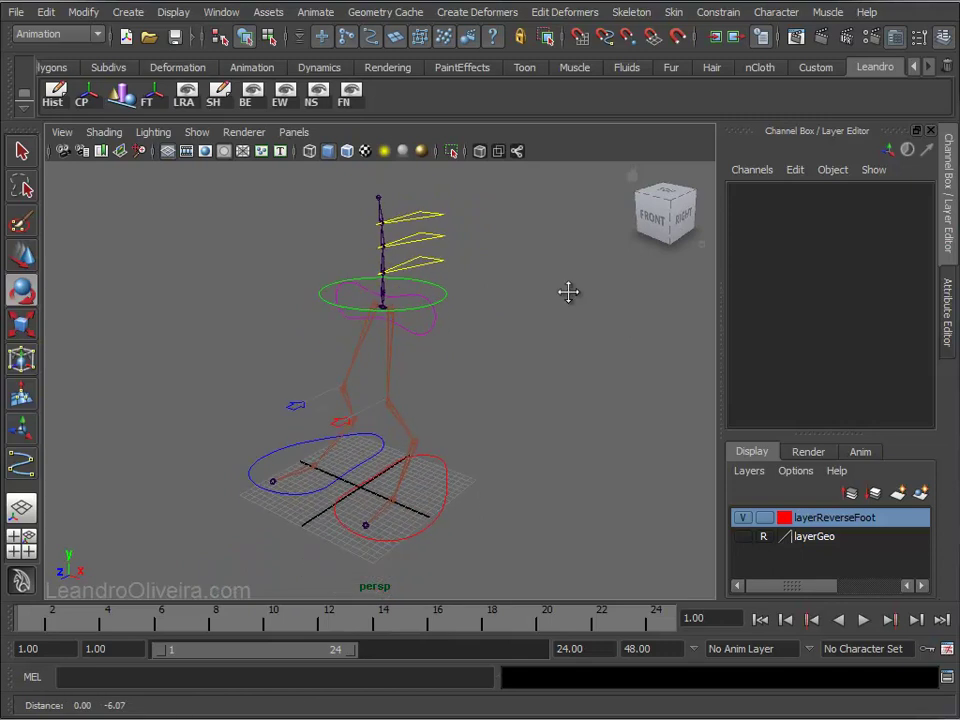
pyautogui.keyDown('alt'); pyautogui.moveTo(568, 291); pyautogui.dragTo(574, 307, button='right'); pyautogui.keyUp('alt')
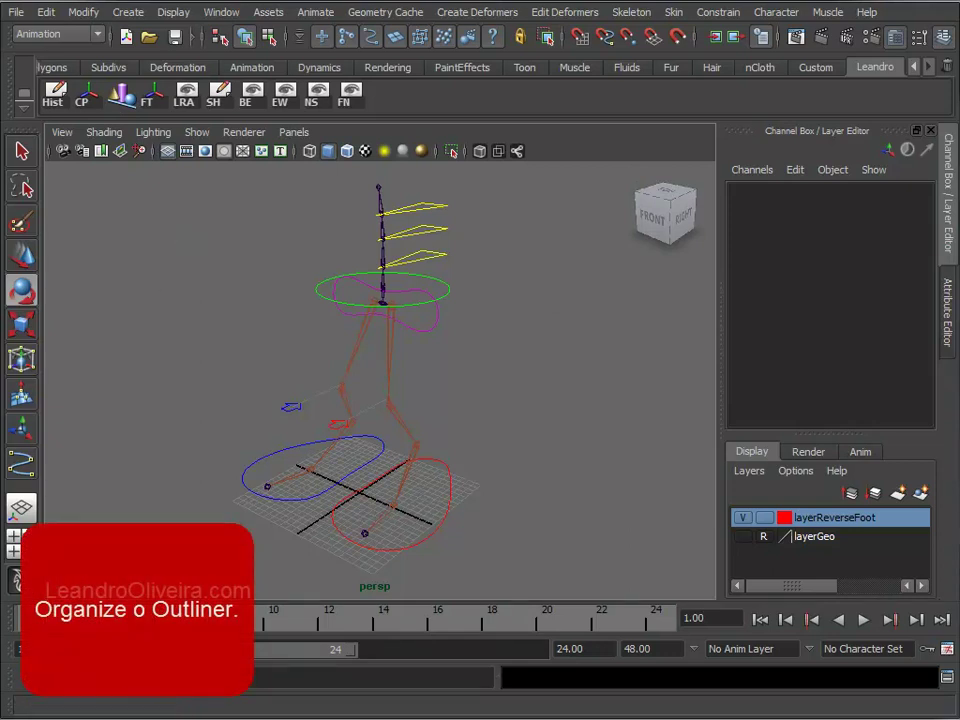
pyautogui.moveTo(200, 128); pyautogui.dragTo(692, 129)
pyautogui.keyDown('alt'); pyautogui.moveTo(392, 279); pyautogui.dragTo(274, 280, button='middle'); pyautogui.keyUp('alt')
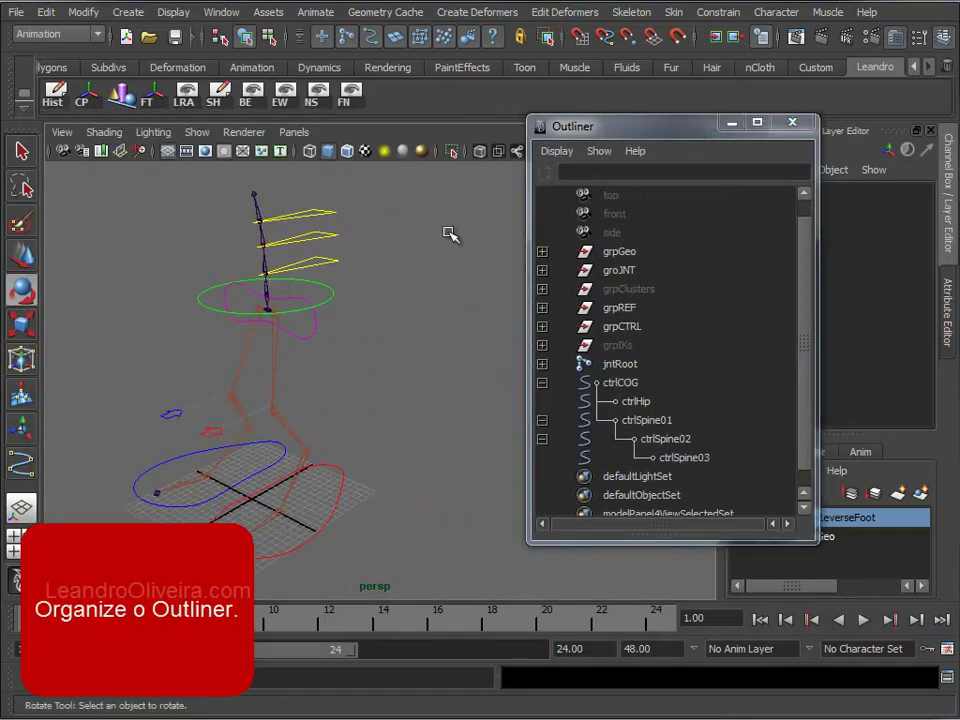
pyautogui.moveTo(670, 128); pyautogui.dragTo(615, 79)
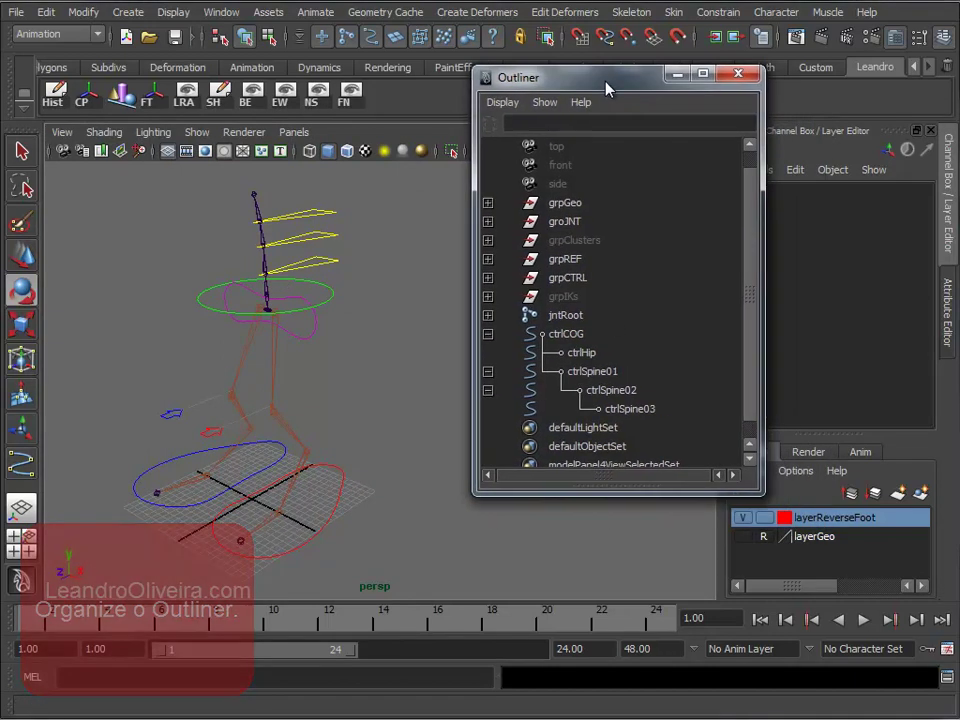
pyautogui.click(487, 335)
pyautogui.click(487, 335)
pyautogui.click(487, 335)
# Parent jntRoot under the groJNT group and rename that group to grpJNT.
pyautogui.click(565, 336)
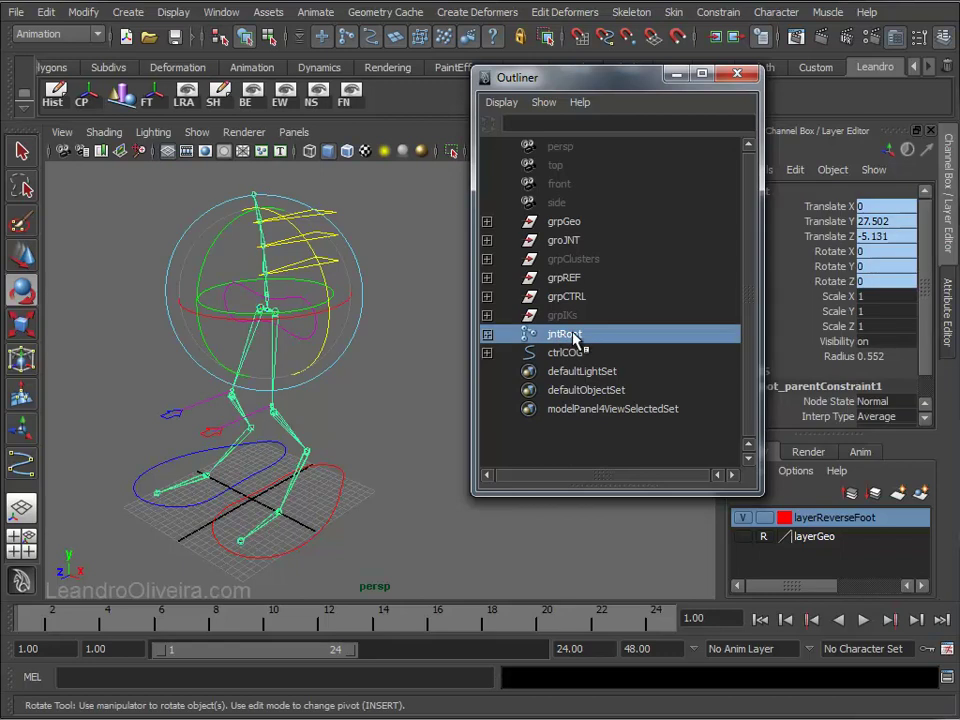
pyautogui.moveTo(563, 340); pyautogui.dragTo(562, 250, button='middle')
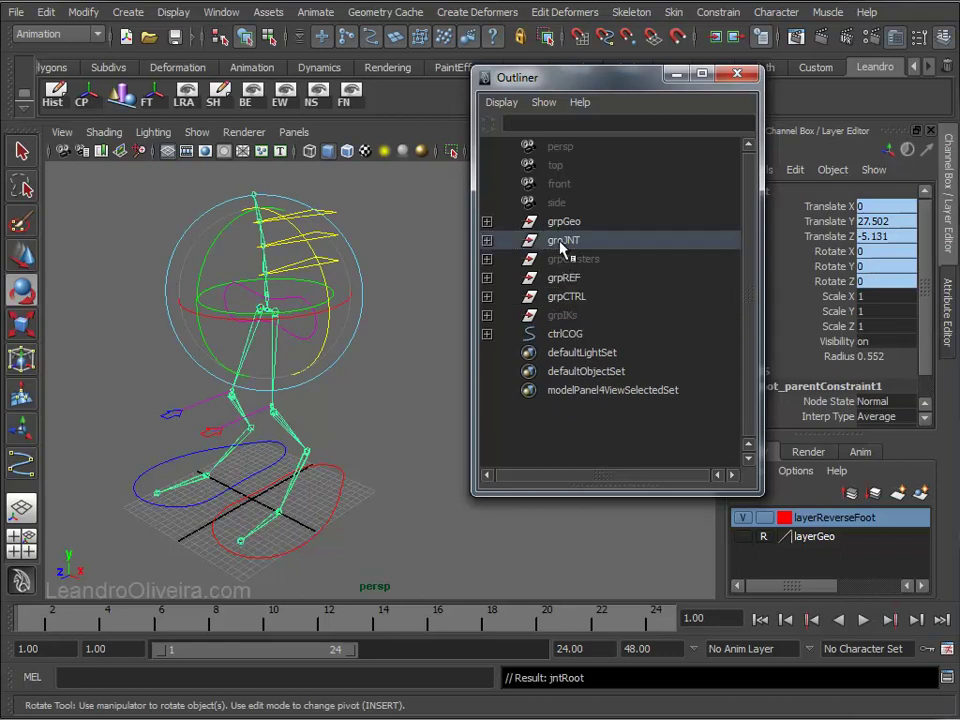
pyautogui.click(560, 241)
pyautogui.doubleClick(557, 241)
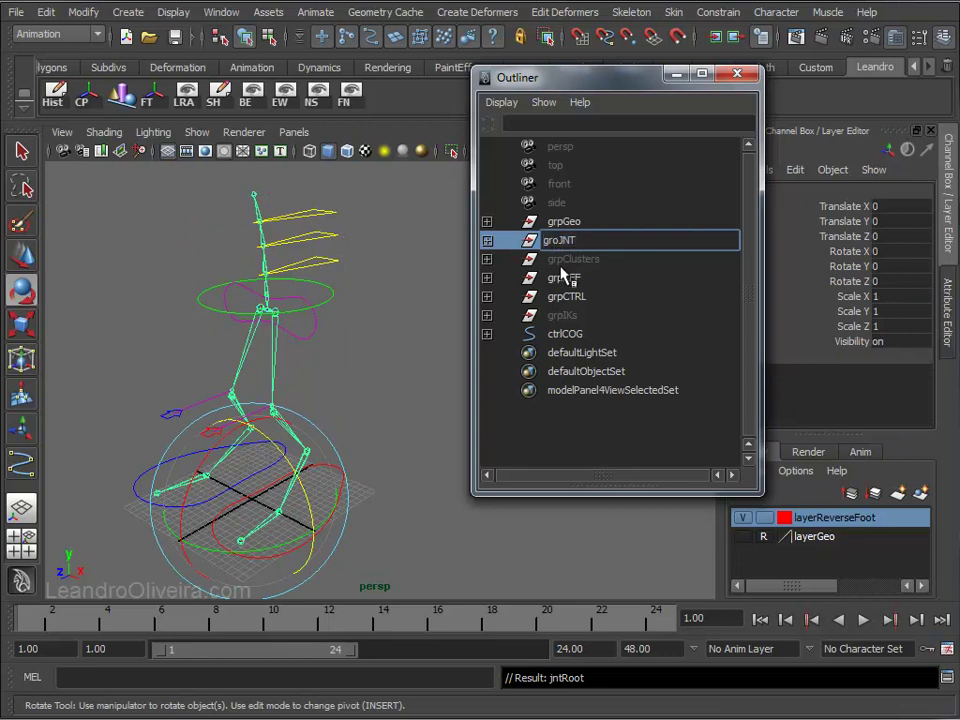
pyautogui.write('p')
pyautogui.press('Return')
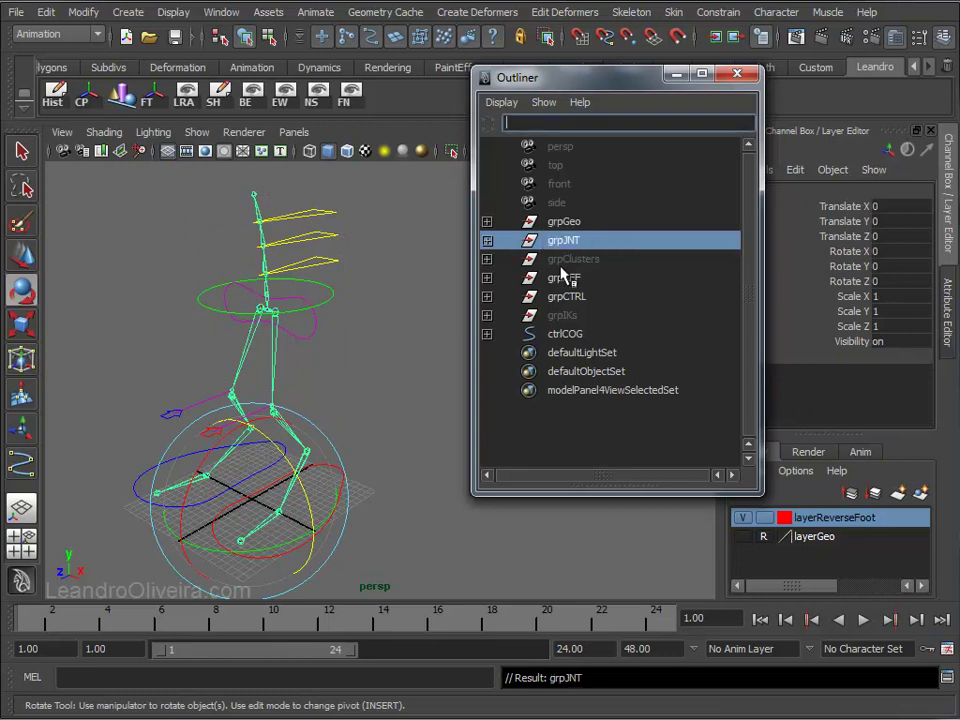
# Parent ctrlCOG under grpCTRL, deselect, and close the Outliner.
pyautogui.click(557, 338)
pyautogui.moveTo(572, 342); pyautogui.dragTo(569, 300, button='middle')
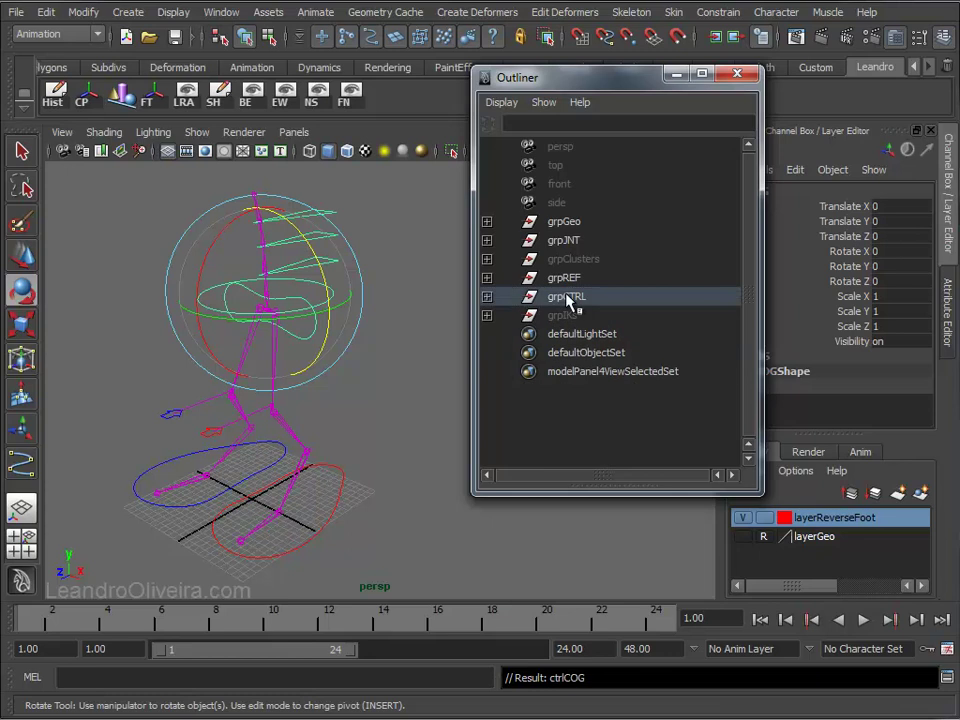
pyautogui.click(428, 338)
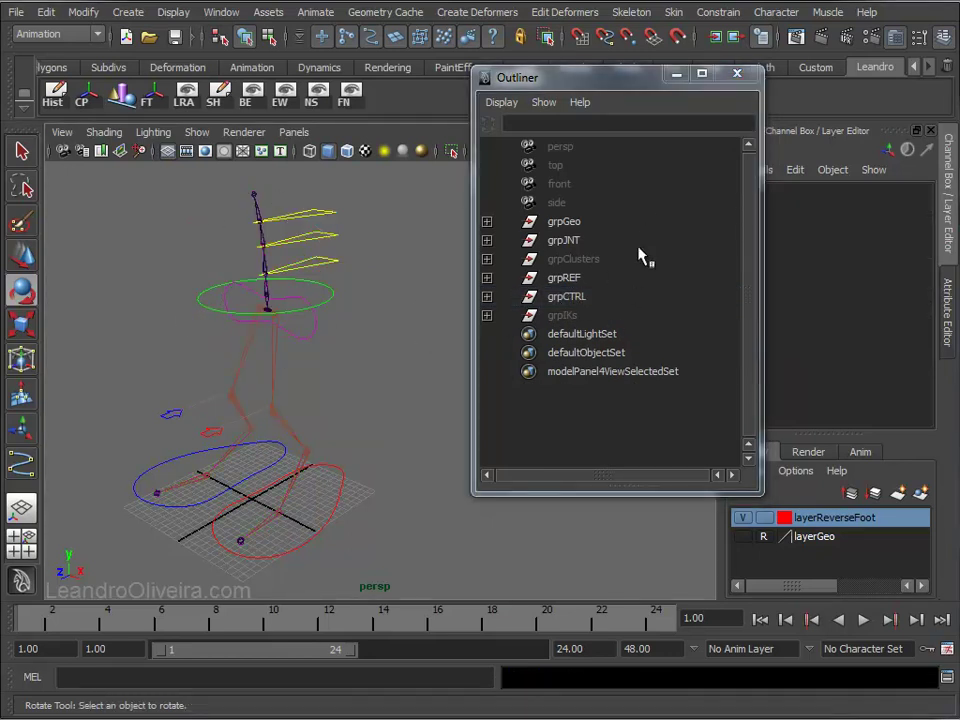
pyautogui.click(737, 73)
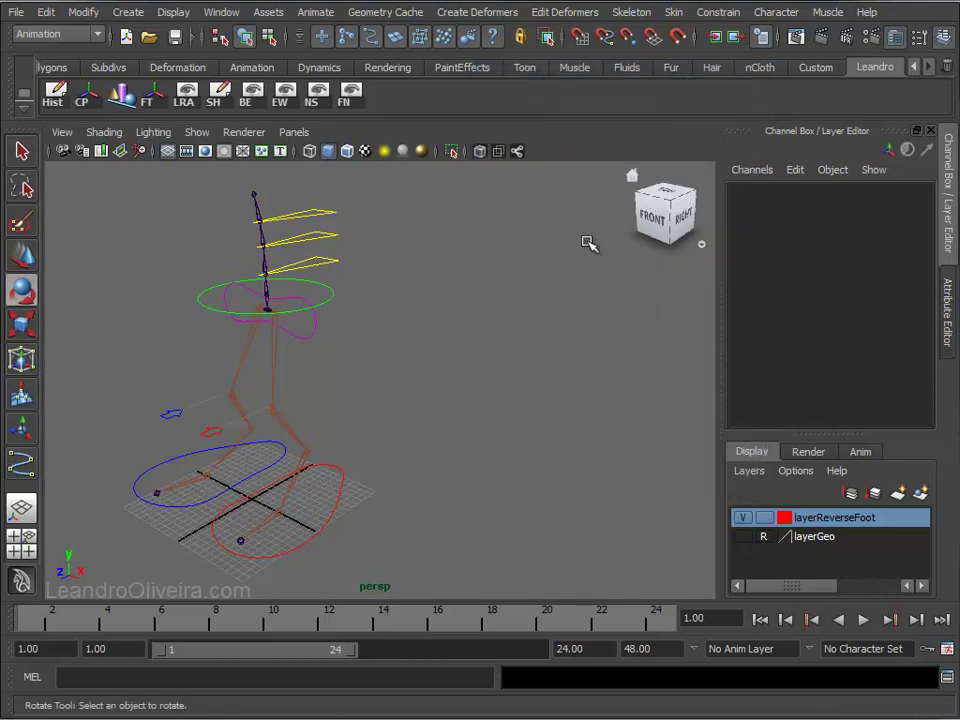